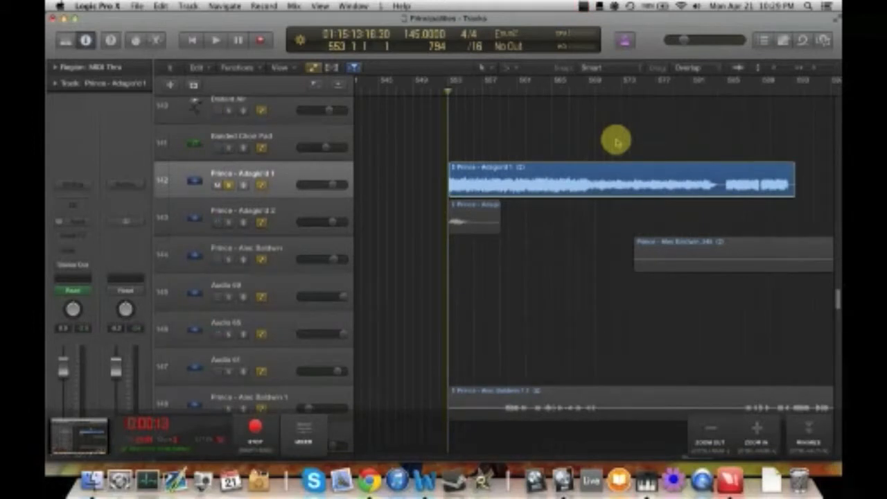
{"action": "key", "text": "super+Left"}
{"action": "key", "text": "super+Left"}
{"action": "key", "text": "super+Left"}
{"action": "key", "text": "super+Left"}
{"action": "key", "text": "super+Left"}
{"action": "key", "text": "super+Right"}
{"action": "key", "text": "super+Right"}
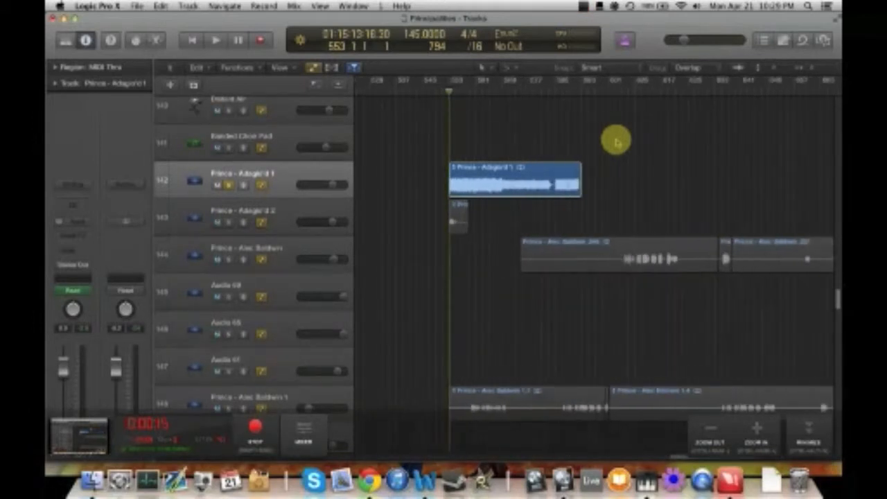
{"action": "key", "text": "super+Right"}
{"action": "key", "text": "super+Right"}
{"action": "key", "text": "super+Right"}
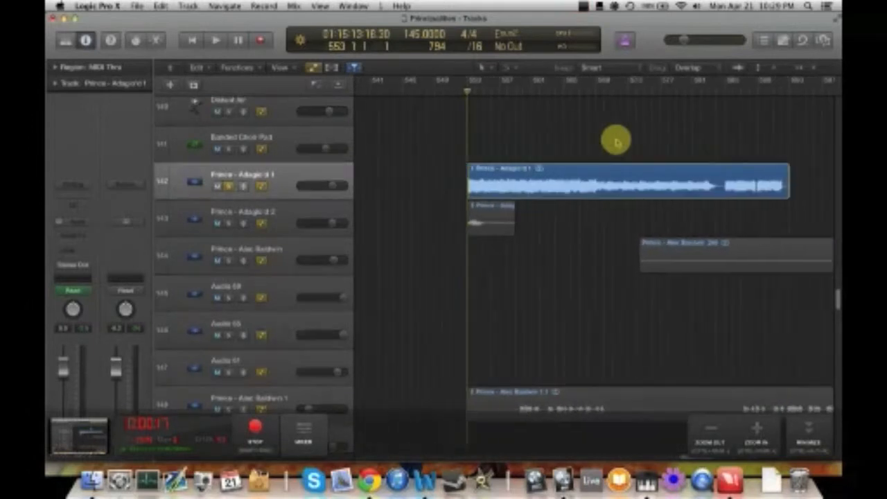
{"action": "scroll", "coordinate": [616, 142], "scroll_direction": "left", "scroll_amount": 5}
{"action": "scroll", "coordinate": [616, 142], "scroll_direction": "right", "scroll_amount": 6}
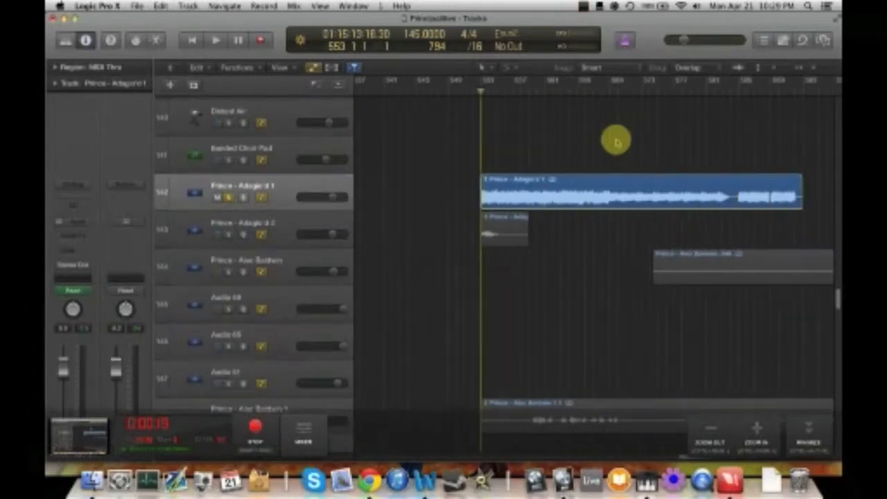
{"action": "scroll", "coordinate": [617, 142], "scroll_direction": "right", "scroll_amount": 2}
{"action": "scroll", "coordinate": [616, 142], "scroll_direction": "down", "scroll_amount": 3}
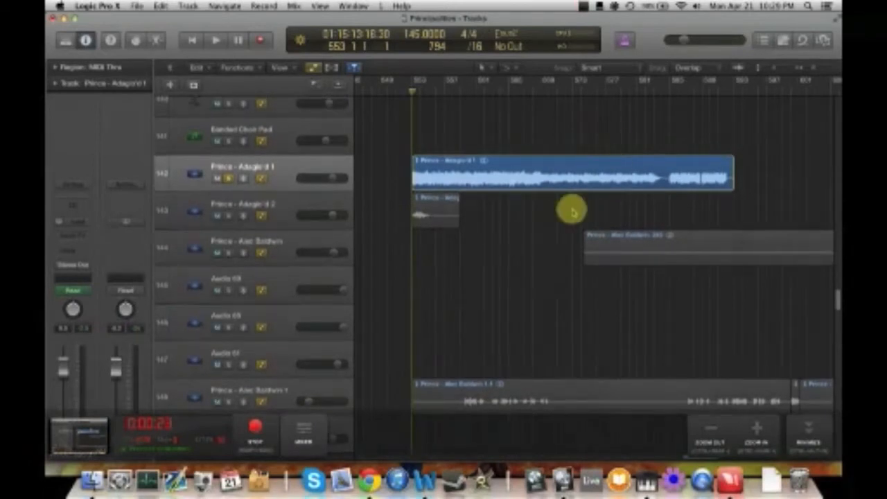
- Open the Prince - Adagio'd 1 audio region in the track editor and enlarge the editor area
{"action": "left_click", "coordinate": [545, 179]}
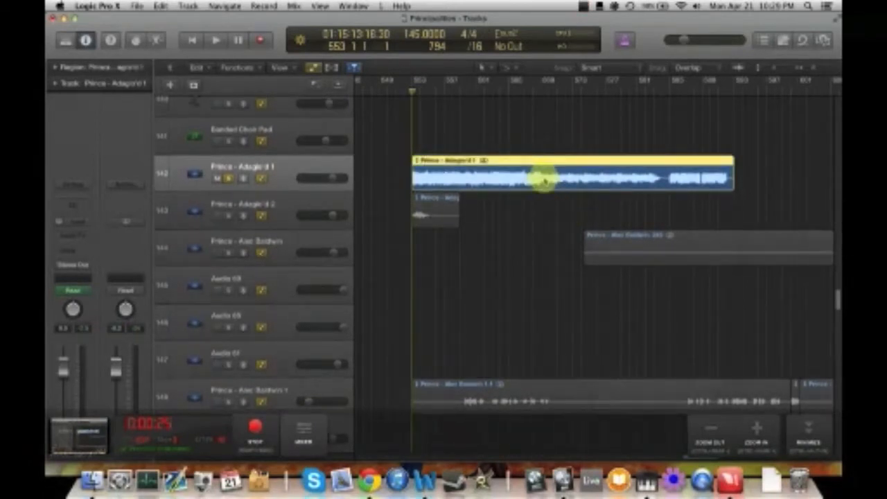
{"action": "key", "text": "e"}
{"action": "left_click_drag", "start_coordinate": [537, 317], "coordinate": [534, 254]}
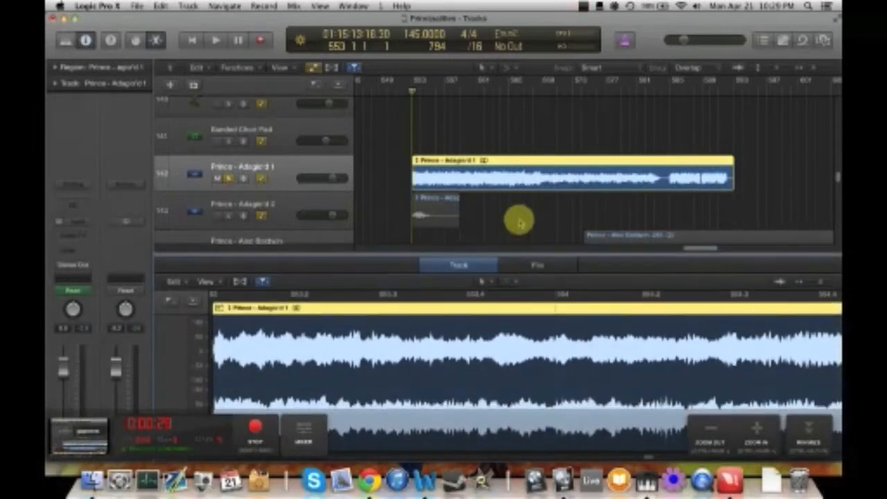
{"action": "scroll", "coordinate": [520, 222], "scroll_direction": "left", "scroll_amount": 2}
{"action": "scroll", "coordinate": [506, 219], "scroll_direction": "right", "scroll_amount": 2}
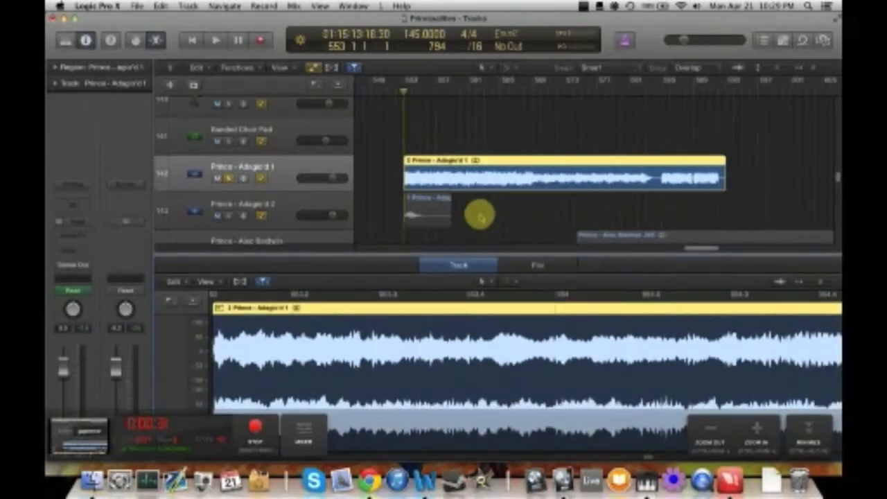
{"action": "scroll", "coordinate": [402, 114], "scroll_direction": "left", "scroll_amount": 1}
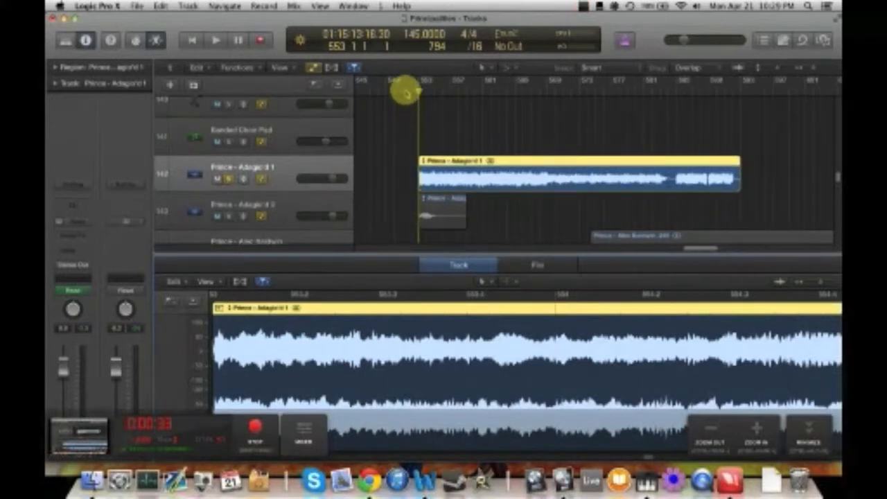
- Play the Prince - Adagio'd 1 region starting just before it at bar 552, beat 3, and stop playback around bar 569
{"action": "left_click", "coordinate": [408, 90]}
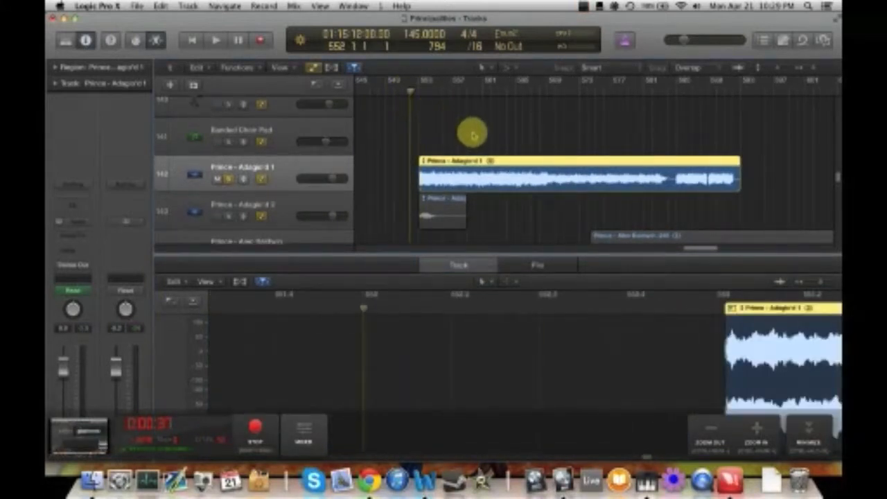
{"action": "scroll", "coordinate": [466, 121], "scroll_direction": "left", "scroll_amount": 3}
{"action": "scroll", "coordinate": [472, 132], "scroll_direction": "left", "scroll_amount": 2}
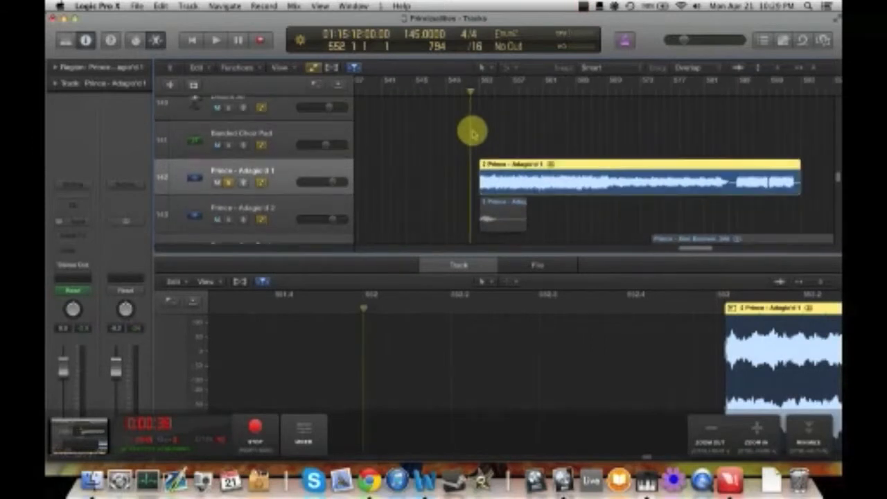
{"action": "scroll", "coordinate": [472, 132], "scroll_direction": "down", "scroll_amount": 2}
{"action": "scroll", "coordinate": [472, 132], "scroll_direction": "right", "scroll_amount": 2}
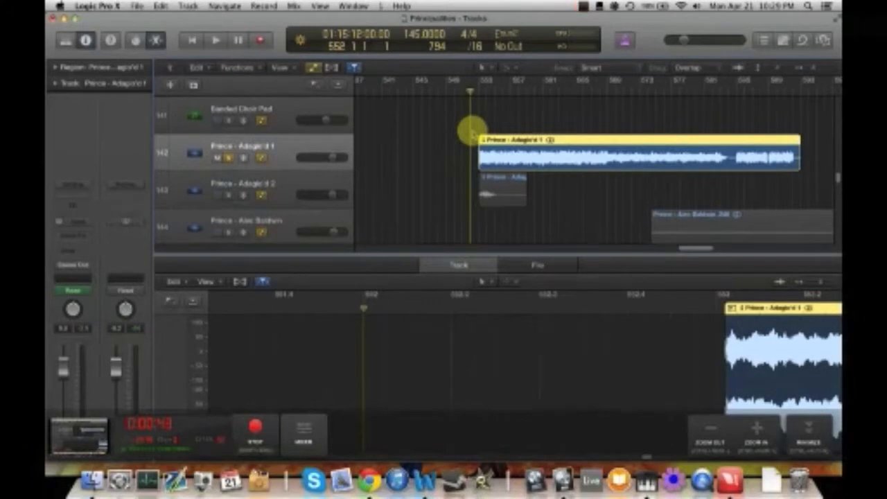
{"action": "scroll", "coordinate": [471, 132], "scroll_direction": "up", "scroll_amount": 4}
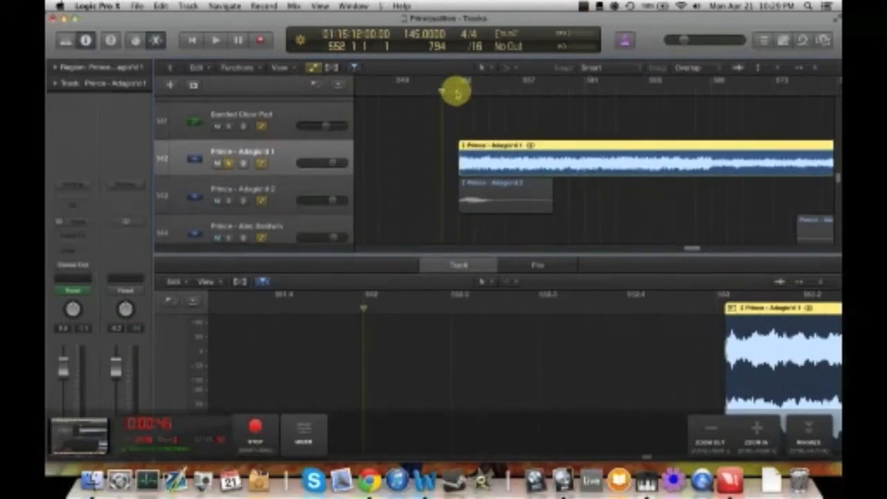
{"action": "left_click_drag", "start_coordinate": [473, 89], "coordinate": [447, 92]}
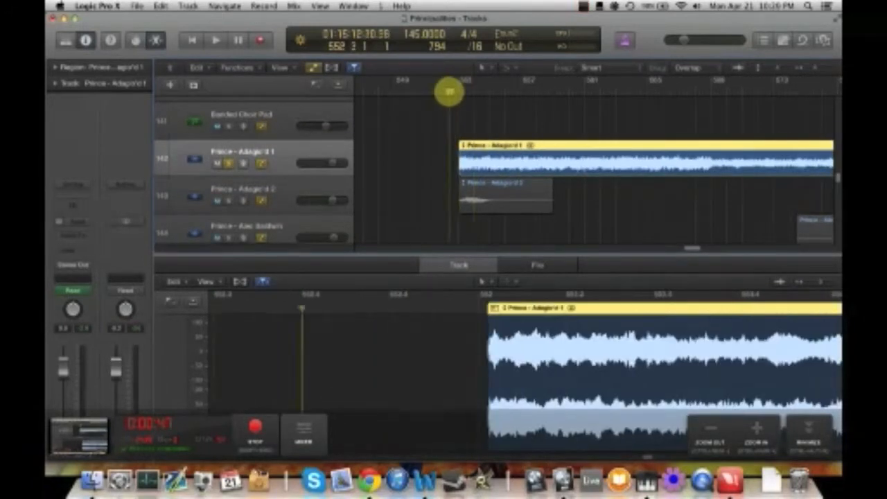
{"action": "key", "text": "space"}
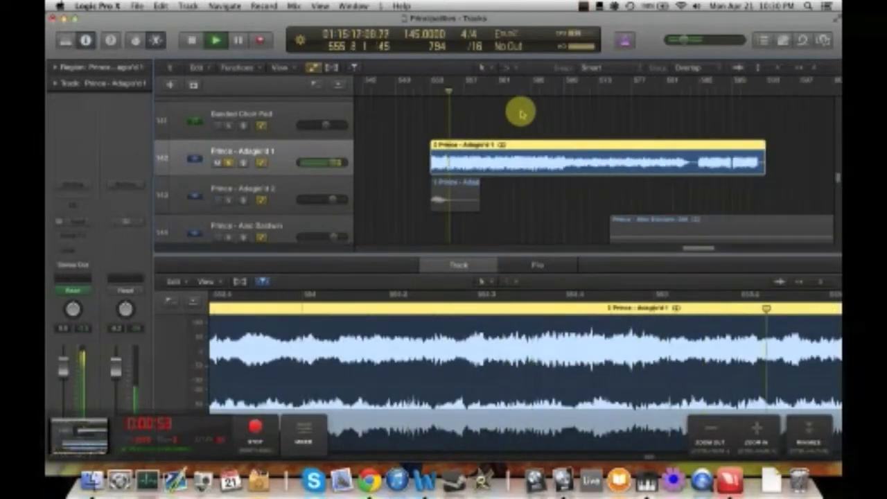
{"action": "scroll", "coordinate": [522, 114], "scroll_direction": "down", "scroll_amount": 1}
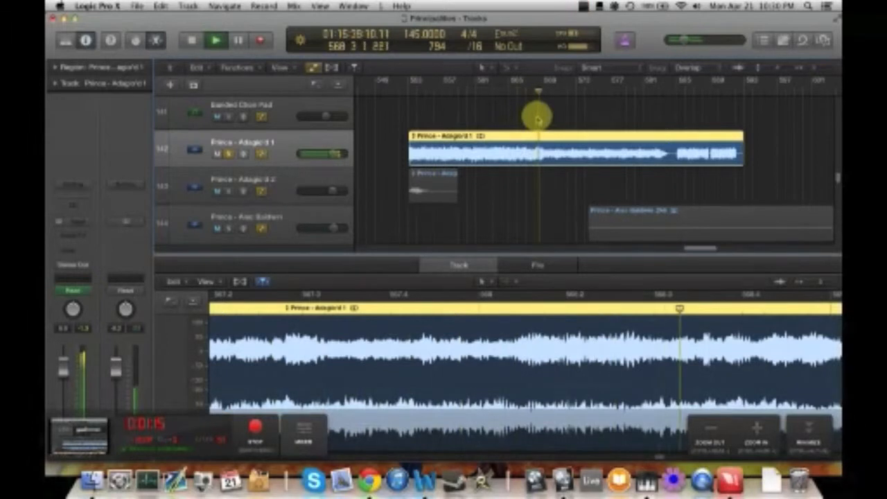
{"action": "key", "text": "space"}
{"action": "scroll", "coordinate": [538, 119], "scroll_direction": "left", "scroll_amount": 2}
{"action": "scroll", "coordinate": [531, 122], "scroll_direction": "up", "scroll_amount": 1}
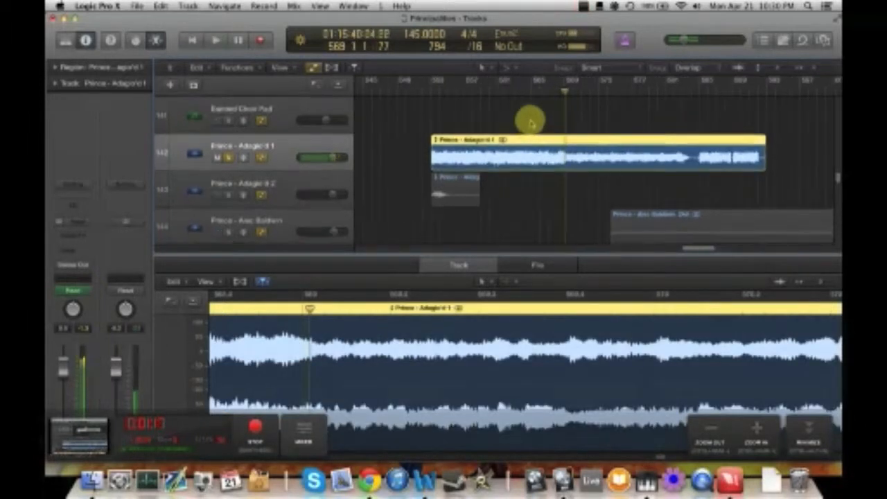
{"action": "scroll", "coordinate": [531, 122], "scroll_direction": "right", "scroll_amount": 1}
{"action": "scroll", "coordinate": [560, 114], "scroll_direction": "right", "scroll_amount": 1}
{"action": "scroll", "coordinate": [563, 115], "scroll_direction": "left", "scroll_amount": 2}
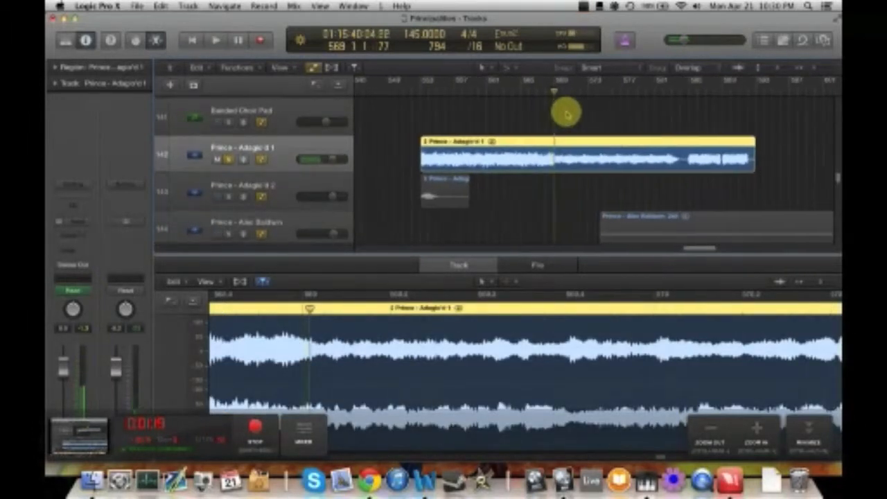
{"action": "scroll", "coordinate": [567, 114], "scroll_direction": "up", "scroll_amount": 1}
{"action": "scroll", "coordinate": [567, 114], "scroll_direction": "right", "scroll_amount": 1}
{"action": "scroll", "coordinate": [566, 114], "scroll_direction": "down", "scroll_amount": 5}
{"action": "scroll", "coordinate": [567, 114], "scroll_direction": "up", "scroll_amount": 1}
{"action": "scroll", "coordinate": [568, 115], "scroll_direction": "up", "scroll_amount": 1}
{"action": "scroll", "coordinate": [609, 125], "scroll_direction": "right", "scroll_amount": 1}
{"action": "scroll", "coordinate": [665, 140], "scroll_direction": "left", "scroll_amount": 1}
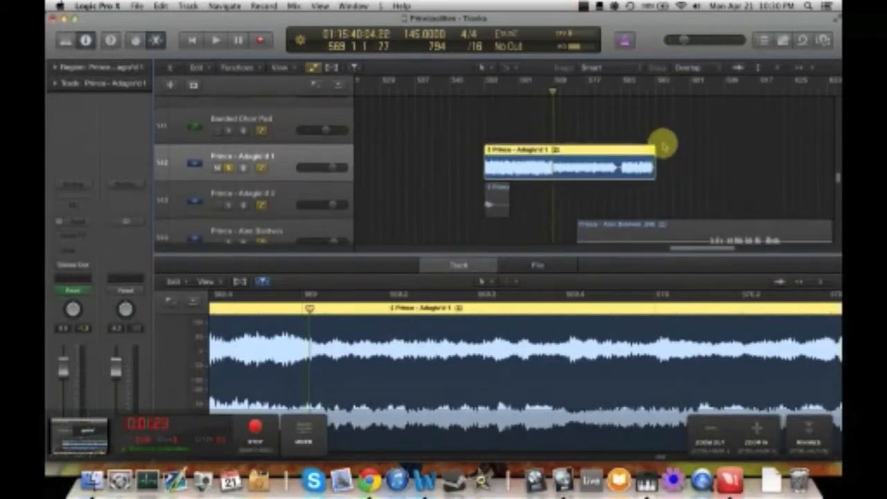
{"action": "scroll", "coordinate": [663, 146], "scroll_direction": "up", "scroll_amount": 4}
{"action": "scroll", "coordinate": [664, 146], "scroll_direction": "left", "scroll_amount": 2}
{"action": "scroll", "coordinate": [664, 146], "scroll_direction": "right", "scroll_amount": 2}
{"action": "scroll", "coordinate": [664, 147], "scroll_direction": "up", "scroll_amount": 1}
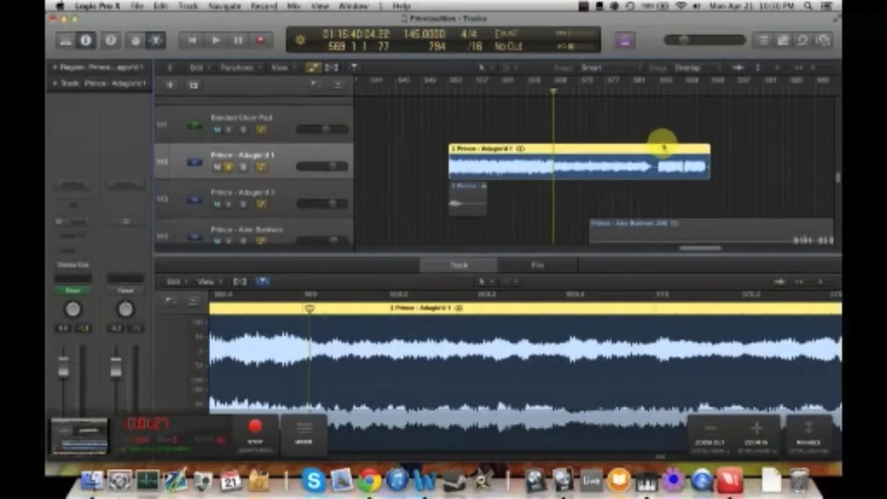
- Shrink the editor area and move the playhead to bar 1 at the start of the project
{"action": "scroll", "coordinate": [662, 145], "scroll_direction": "up", "scroll_amount": 3}
{"action": "left_click_drag", "start_coordinate": [622, 256], "coordinate": [617, 340]}
{"action": "scroll", "coordinate": [617, 254], "scroll_direction": "up", "scroll_amount": 5}
{"action": "scroll", "coordinate": [617, 254], "scroll_direction": "up", "scroll_amount": 4}
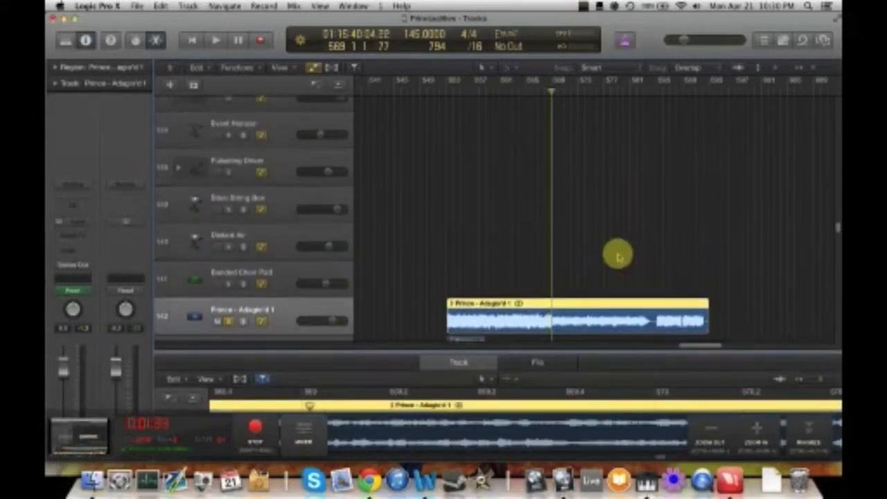
{"action": "scroll", "coordinate": [529, 218], "scroll_direction": "left", "scroll_amount": 15}
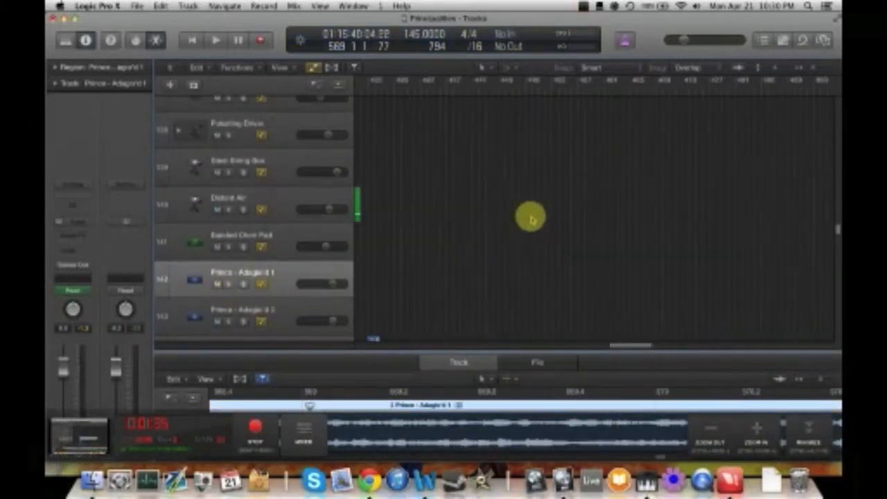
{"action": "scroll", "coordinate": [528, 217], "scroll_direction": "up", "scroll_amount": 10}
{"action": "scroll", "coordinate": [530, 216], "scroll_direction": "up", "scroll_amount": 15}
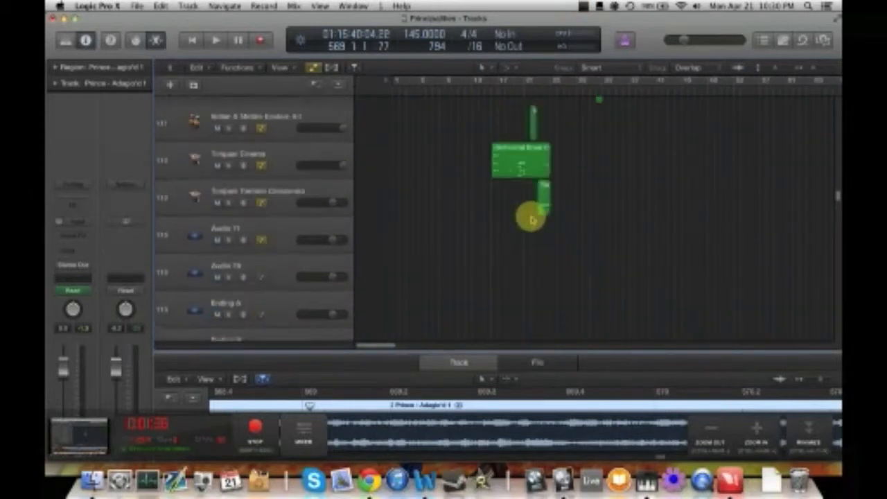
{"action": "scroll", "coordinate": [530, 219], "scroll_direction": "up", "scroll_amount": 15}
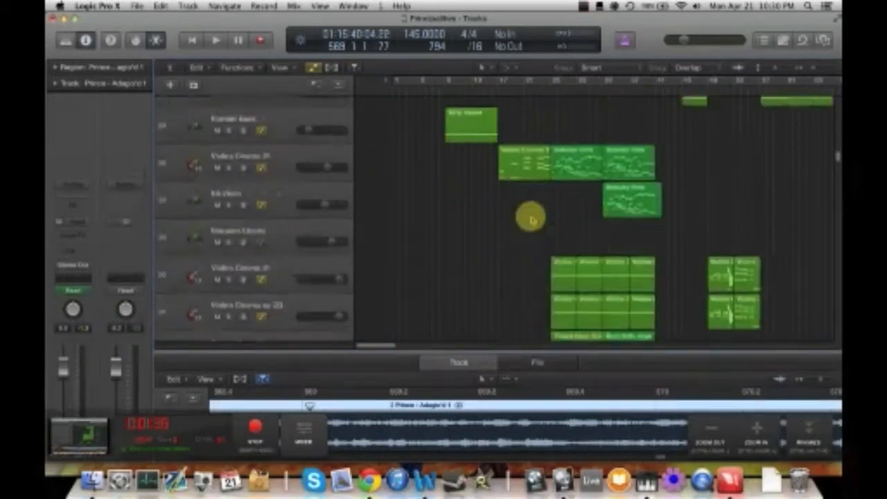
{"action": "scroll", "coordinate": [530, 219], "scroll_direction": "up", "scroll_amount": 15}
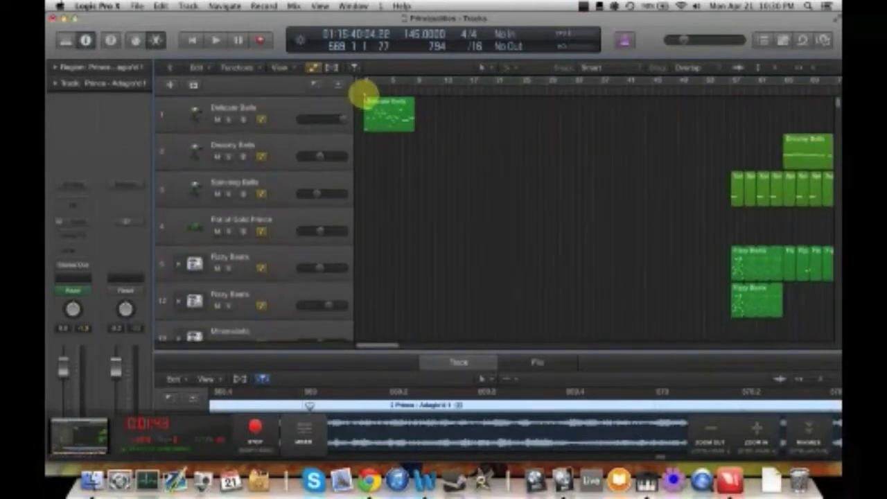
{"action": "left_click", "coordinate": [363, 88]}
{"action": "scroll", "coordinate": [405, 115], "scroll_direction": "up", "scroll_amount": 5}
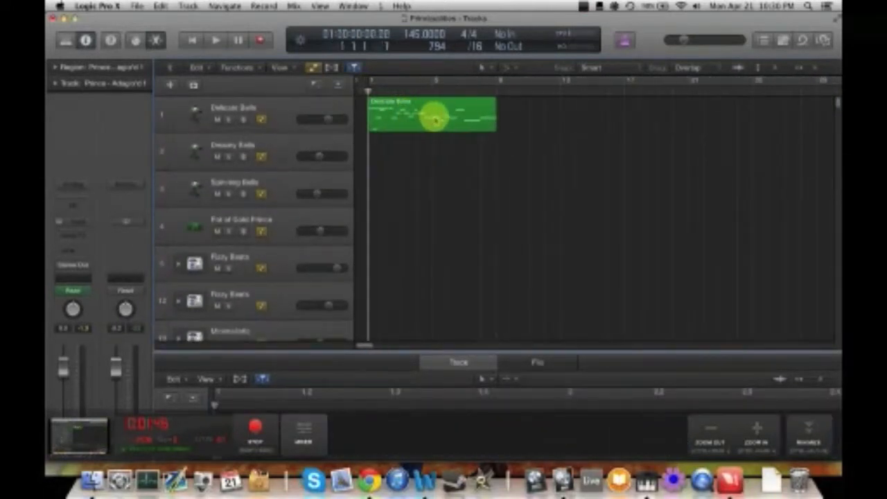
- Show the Delicate Bells region in the Piano Roll, enlarging the editor and fitting the whole region in view
{"action": "left_click", "coordinate": [433, 118]}
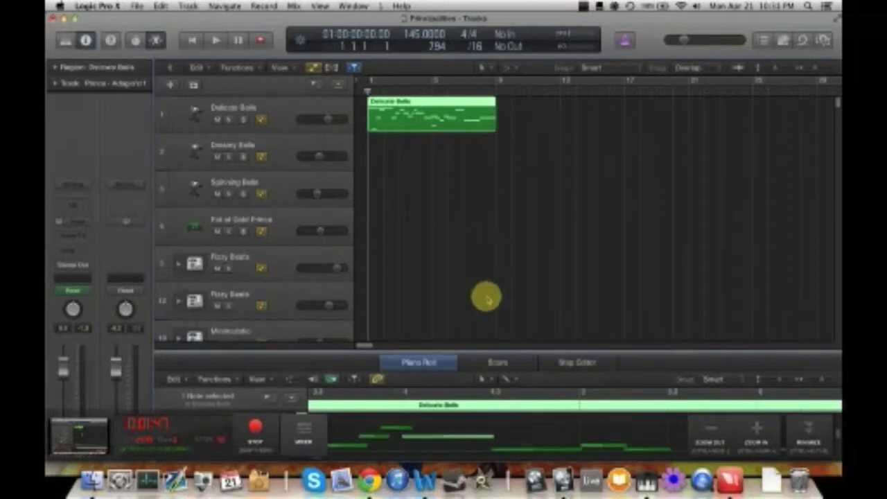
{"action": "left_click_drag", "start_coordinate": [491, 350], "coordinate": [491, 257]}
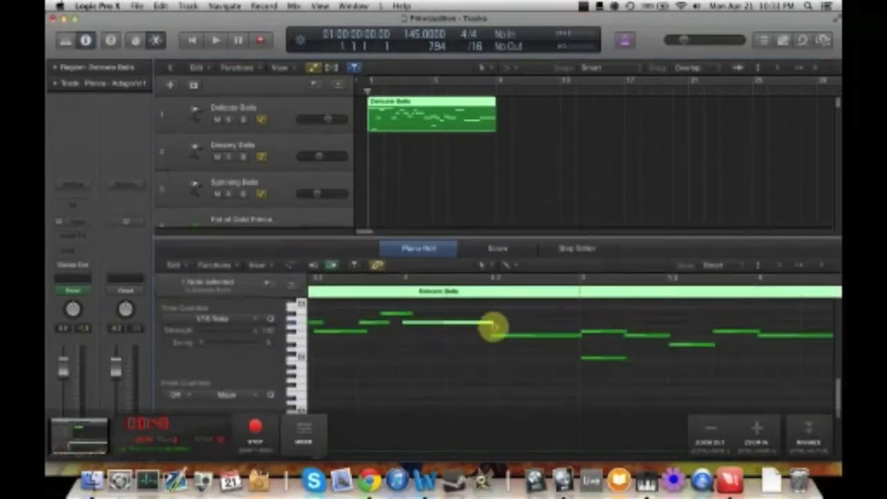
{"action": "scroll", "coordinate": [493, 333], "scroll_direction": "down", "scroll_amount": 5}
{"action": "scroll", "coordinate": [494, 333], "scroll_direction": "left", "scroll_amount": 5}
{"action": "scroll", "coordinate": [494, 333], "scroll_direction": "up", "scroll_amount": 1}
{"action": "scroll", "coordinate": [431, 376], "scroll_direction": "up", "scroll_amount": 2}
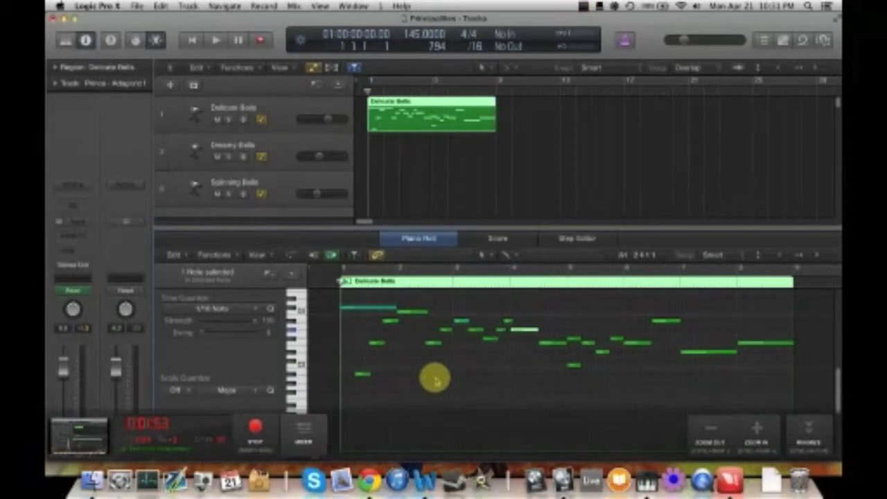
- Solo the Delicate Bells track and play its region from bar 1 to about bar 8, raising the master volume
{"action": "left_click", "coordinate": [228, 119]}
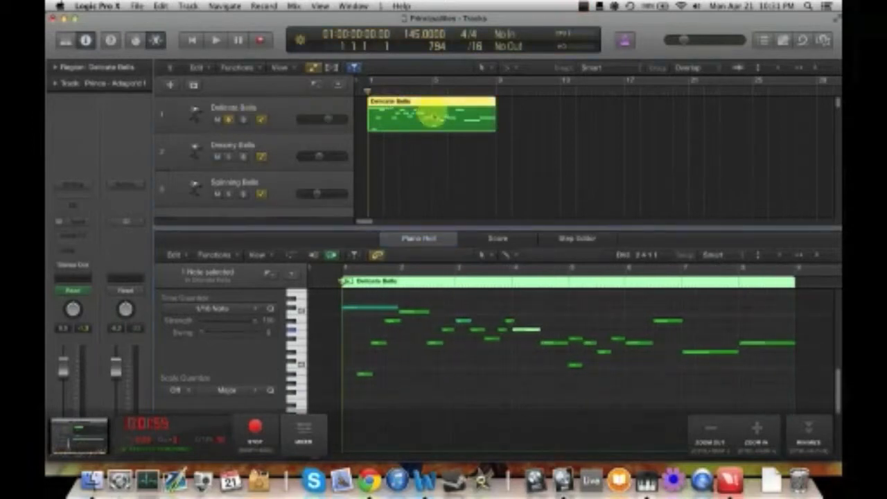
{"action": "key", "text": "space"}
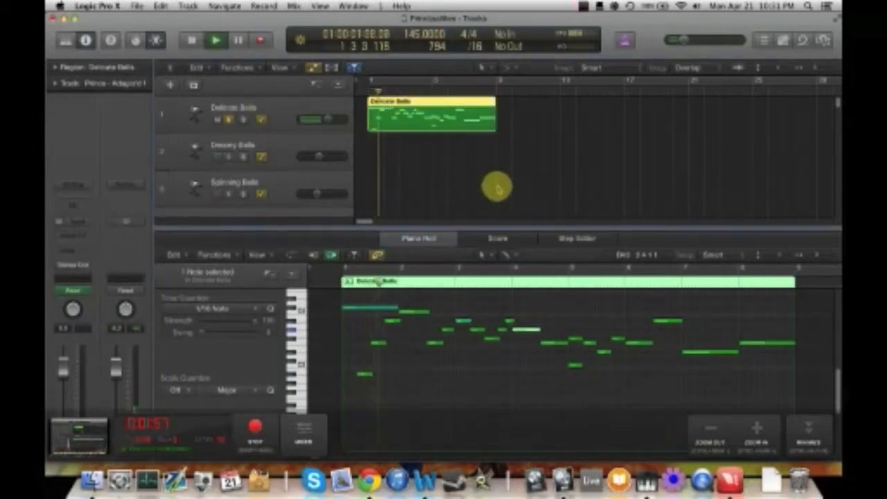
{"action": "left_click_drag", "start_coordinate": [683, 42], "coordinate": [701, 41]}
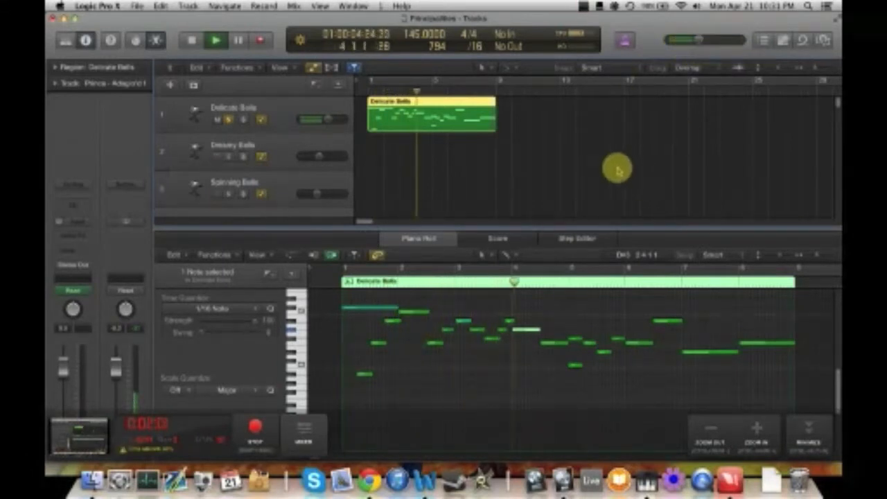
{"action": "left_click", "coordinate": [604, 288]}
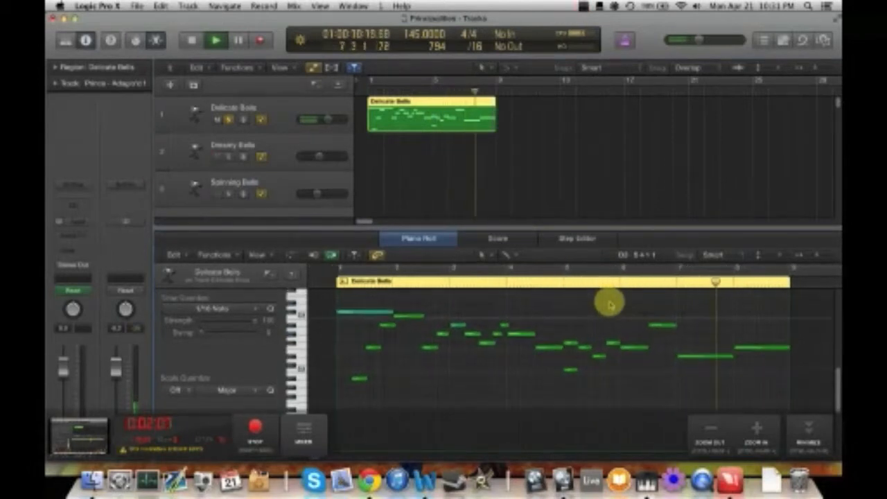
{"action": "key", "text": "space"}
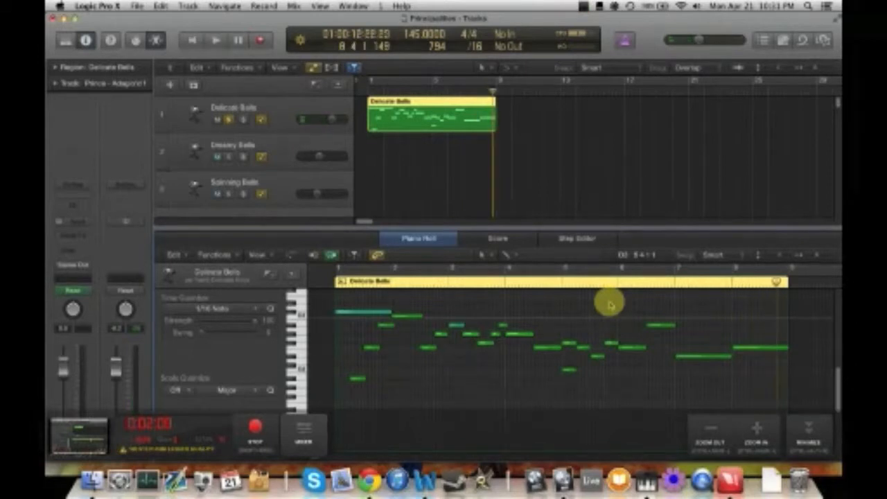
- Enlarge the Piano Roll slightly and select the three rising notes near the start of the Delicate Bells region
{"action": "left_click_drag", "start_coordinate": [515, 228], "coordinate": [515, 207]}
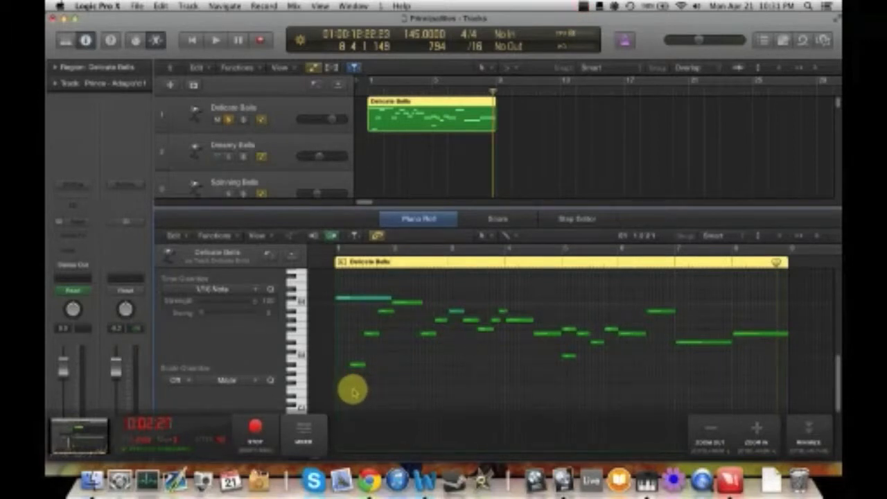
{"action": "left_click_drag", "start_coordinate": [354, 381], "coordinate": [385, 313]}
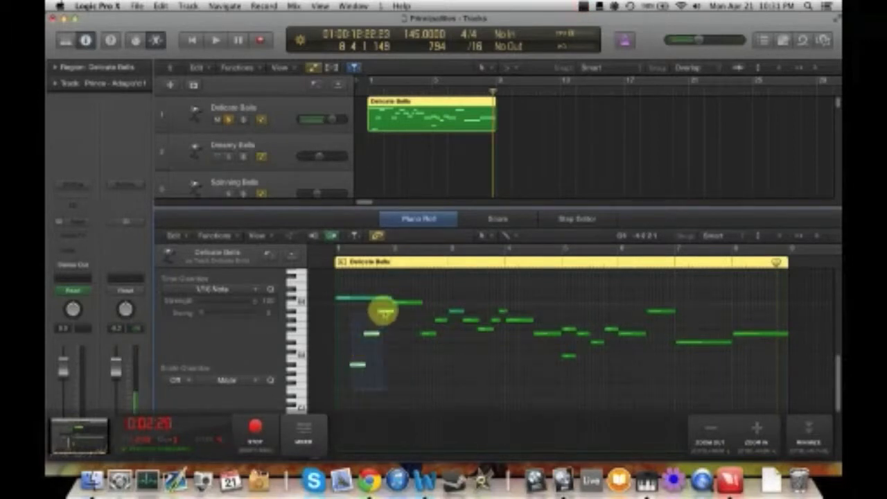
- Delete the three rising notes in bar 1 and the passing notes in bars 2 and 3 of the Delicate Bells region
{"action": "key", "text": "Delete"}
{"action": "left_click_drag", "start_coordinate": [413, 359], "coordinate": [434, 316]}
{"action": "key", "text": "Delete"}
{"action": "left_click_drag", "start_coordinate": [461, 354], "coordinate": [493, 316]}
{"action": "key", "text": "Delete"}
{"action": "left_click", "coordinate": [501, 313]}
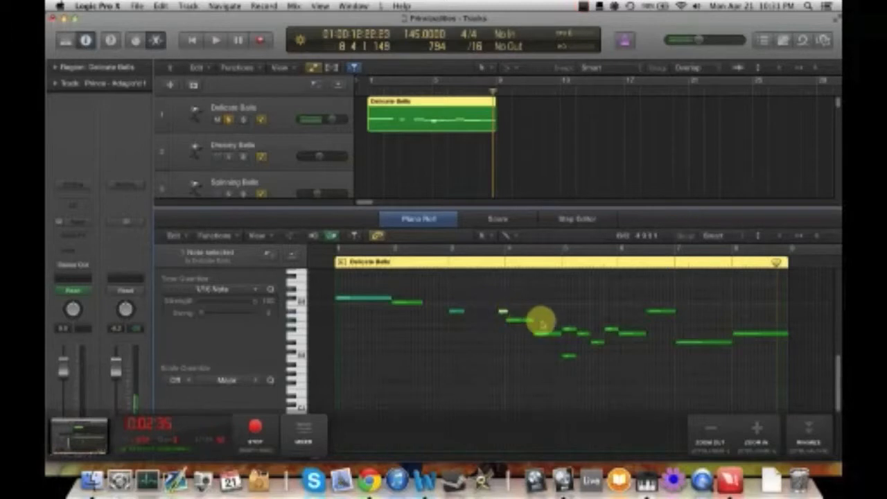
- Delete the extra melody notes in bars 4 to 6, keeping only the note that starts each bar
{"action": "left_click", "coordinate": [568, 357]}
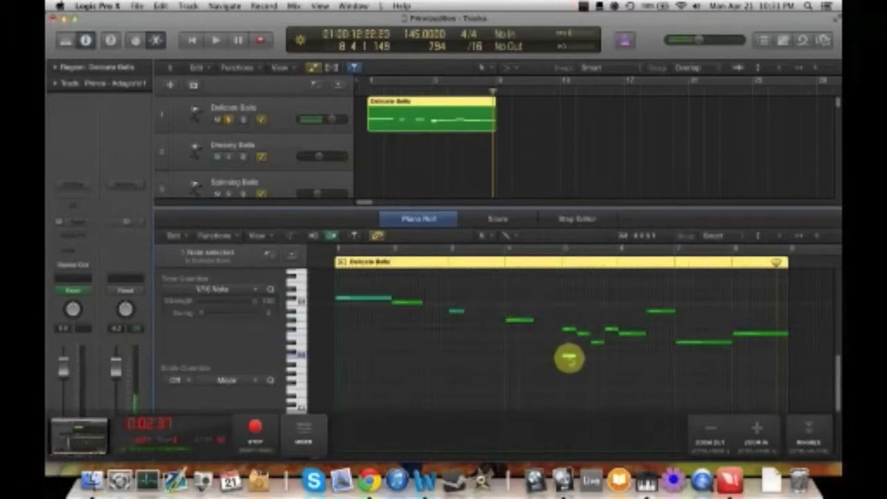
{"action": "mouse_move", "coordinate": [581, 356]}
{"action": "left_mouse_down"}
{"action": "mouse_move", "coordinate": [593, 330]}
{"action": "mouse_move", "coordinate": [610, 337]}
{"action": "left_mouse_up"}
{"action": "key", "text": "Delete"}
{"action": "key", "text": "Delete"}
{"action": "left_click_drag", "start_coordinate": [676, 319], "coordinate": [665, 303]}
{"action": "key", "text": "Delete"}
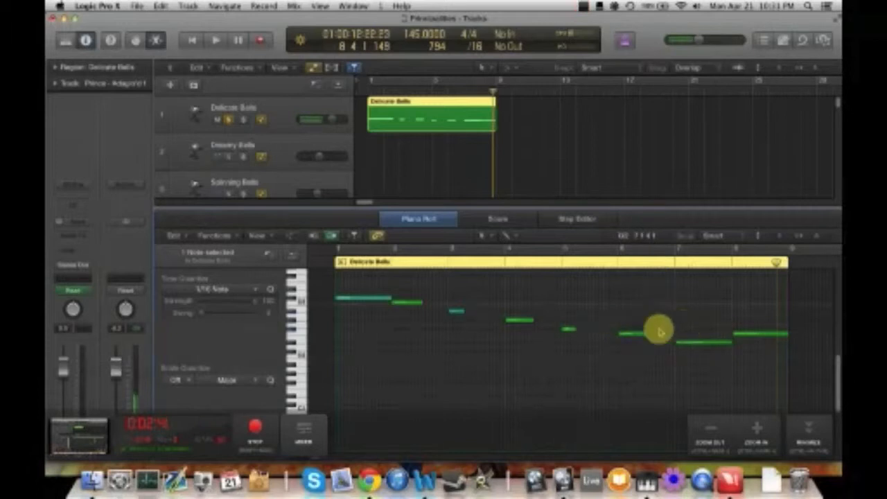
- Trace the remaining notes bar by bar from bar 1 to bar 8 and audition the long note in bar 7
{"action": "mouse_move", "coordinate": [355, 280]}
{"action": "left_mouse_down"}
{"action": "mouse_move", "coordinate": [357, 304]}
{"action": "mouse_move", "coordinate": [411, 317]}
{"action": "left_mouse_up"}
{"action": "left_click_drag", "start_coordinate": [456, 292], "coordinate": [455, 319]}
{"action": "left_click_drag", "start_coordinate": [530, 291], "coordinate": [520, 331]}
{"action": "left_click_drag", "start_coordinate": [582, 298], "coordinate": [569, 345]}
{"action": "left_click_drag", "start_coordinate": [637, 293], "coordinate": [628, 348]}
{"action": "left_click_drag", "start_coordinate": [696, 297], "coordinate": [704, 356]}
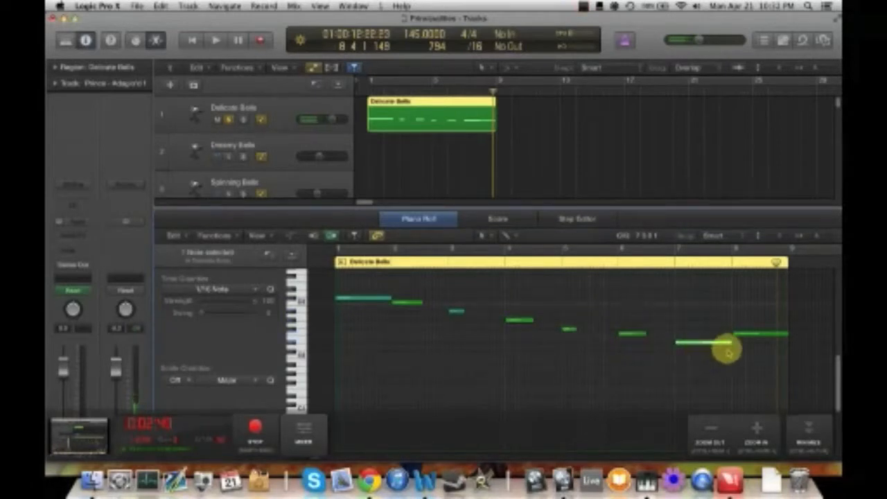
{"action": "left_click_drag", "start_coordinate": [756, 313], "coordinate": [753, 354]}
{"action": "left_click", "coordinate": [723, 341]}
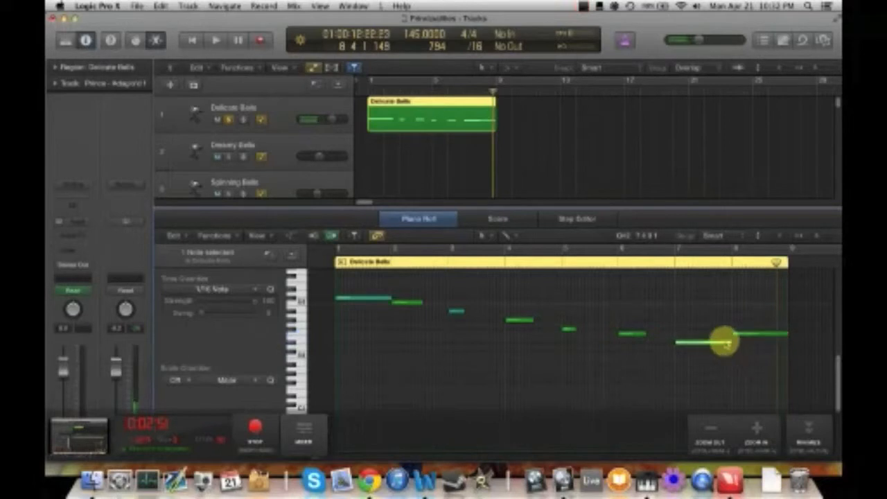
{"action": "left_click", "coordinate": [722, 356]}
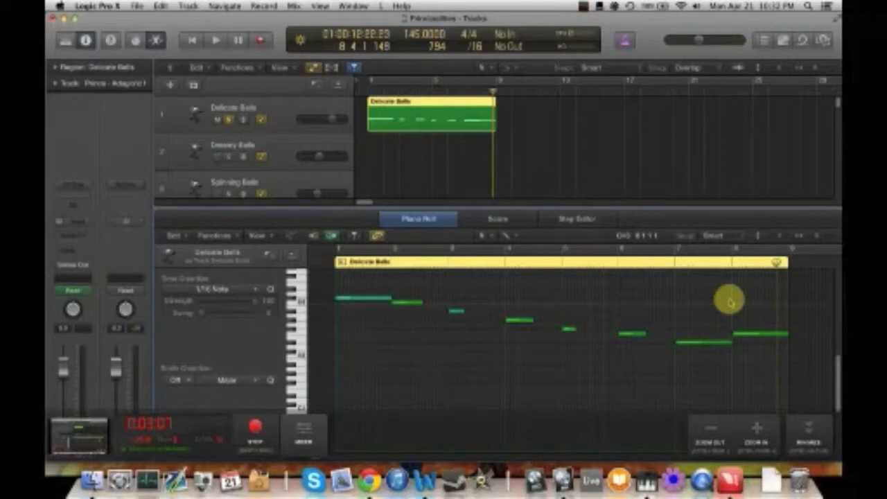
- Audition the final note in bar 8 and the opening note in bar 1 to compare their pitches
{"action": "scroll", "coordinate": [737, 311], "scroll_direction": "right", "scroll_amount": 3}
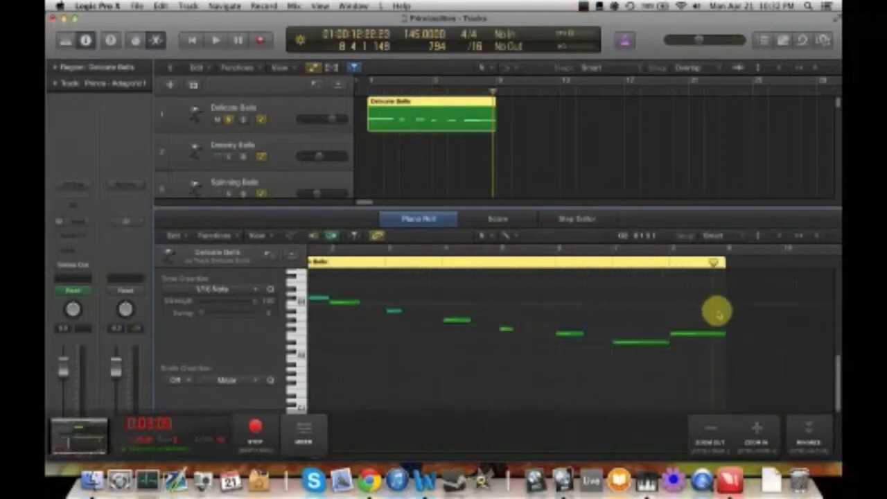
{"action": "left_click", "coordinate": [696, 333]}
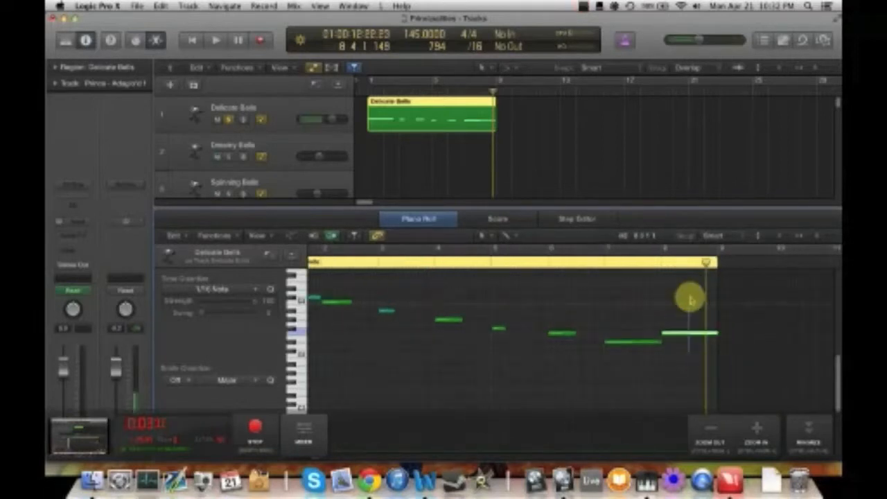
{"action": "scroll", "coordinate": [692, 308], "scroll_direction": "right", "scroll_amount": 2}
{"action": "scroll", "coordinate": [689, 307], "scroll_direction": "up", "scroll_amount": 1}
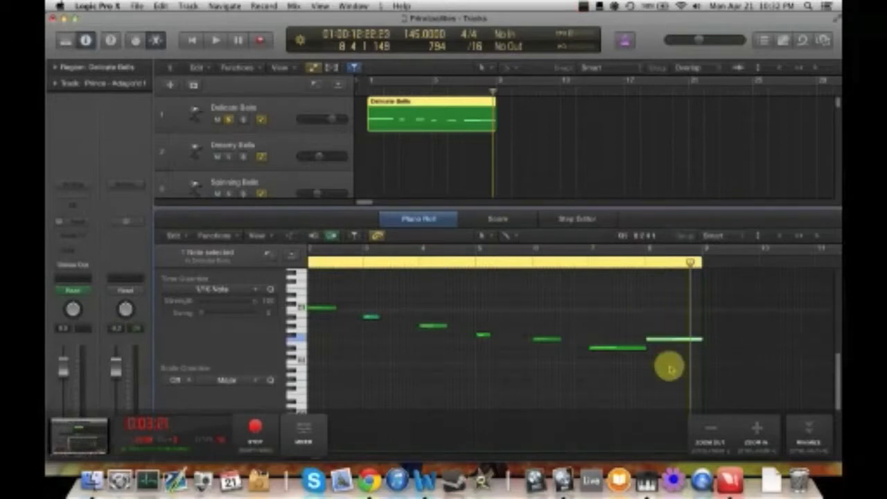
{"action": "scroll", "coordinate": [669, 368], "scroll_direction": "left", "scroll_amount": 5}
{"action": "left_click", "coordinate": [373, 304]}
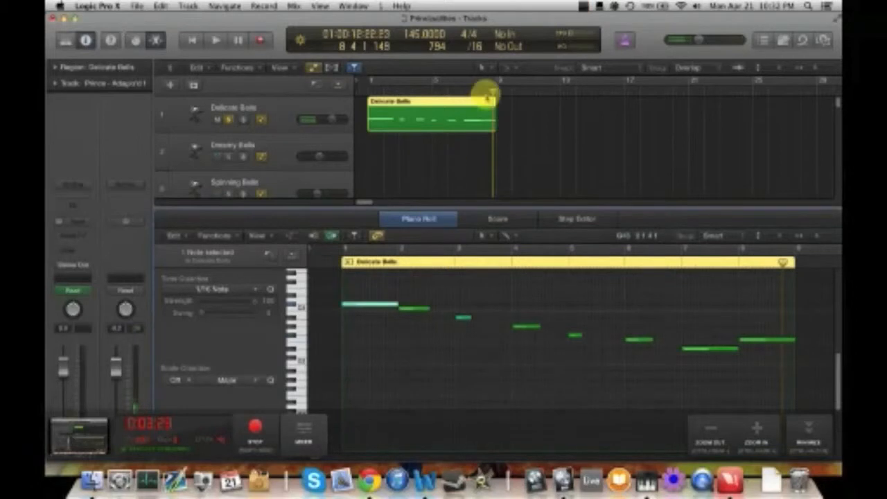
- Reselect the Delicate Bells region, zoom its notes out slightly and undo the note deletions
{"action": "left_click", "coordinate": [500, 144]}
{"action": "left_click", "coordinate": [460, 118]}
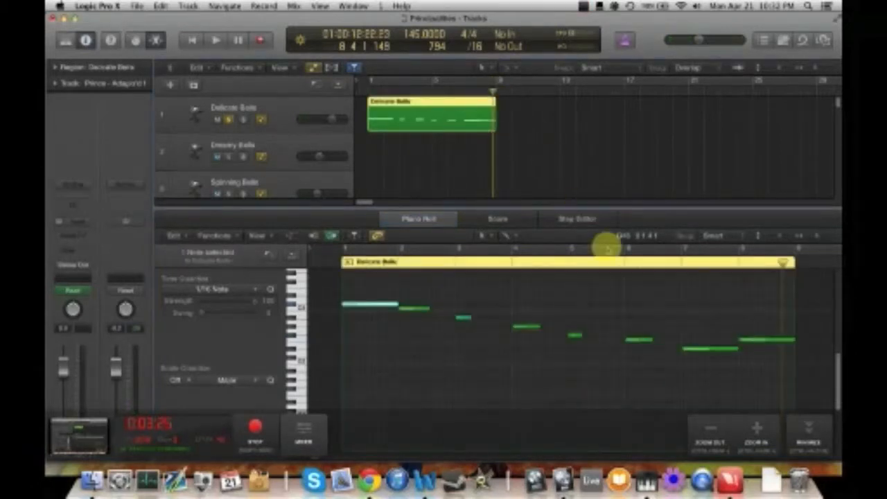
{"action": "scroll", "coordinate": [641, 293], "scroll_direction": "down", "scroll_amount": 3}
{"action": "scroll", "coordinate": [638, 293], "scroll_direction": "down", "scroll_amount": 2}
{"action": "scroll", "coordinate": [639, 293], "scroll_direction": "up", "scroll_amount": 4}
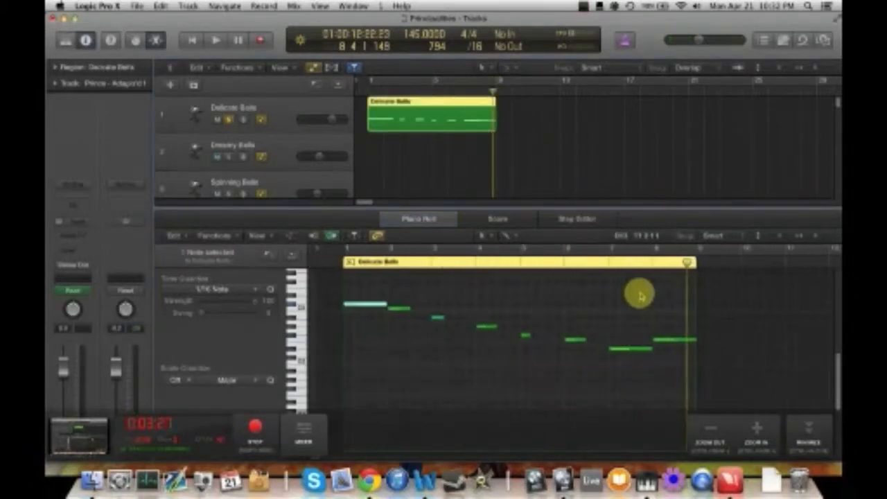
{"action": "scroll", "coordinate": [614, 303], "scroll_direction": "right", "scroll_amount": 1}
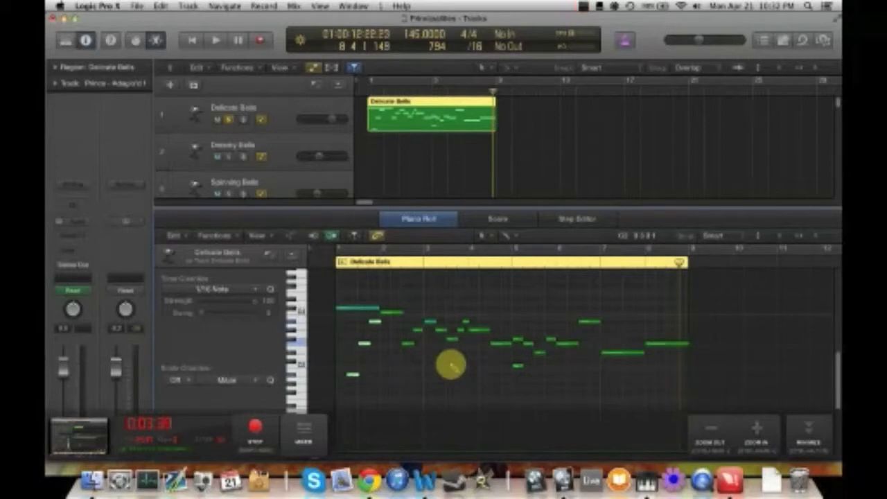
- Select the three rising notes in bar 1 and place the playhead at the first of them
{"action": "left_click_drag", "start_coordinate": [353, 396], "coordinate": [376, 323]}
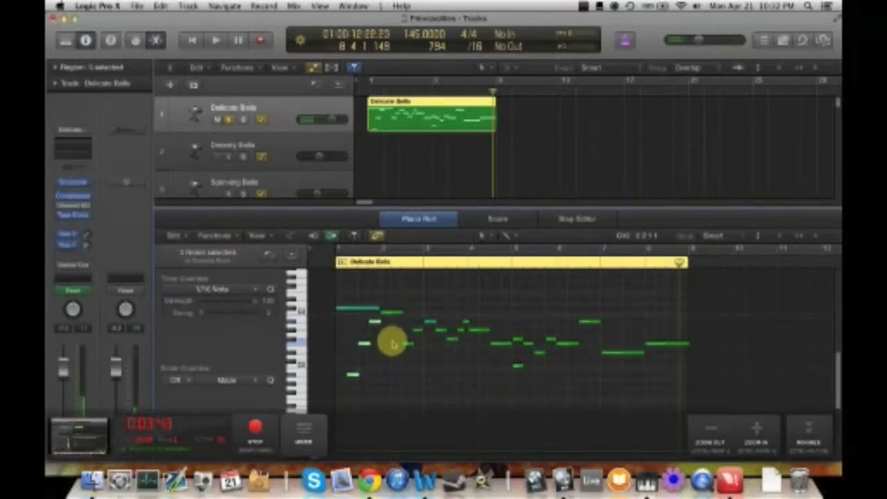
{"action": "key", "text": "super+Right"}
{"action": "scroll", "coordinate": [397, 349], "scroll_direction": "left", "scroll_amount": 3}
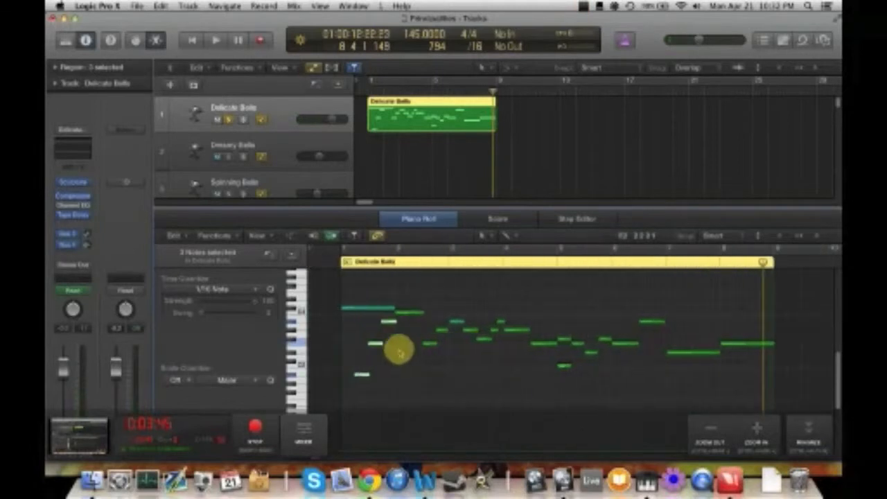
{"action": "key", "text": "Return"}
{"action": "left_click", "coordinate": [360, 261]}
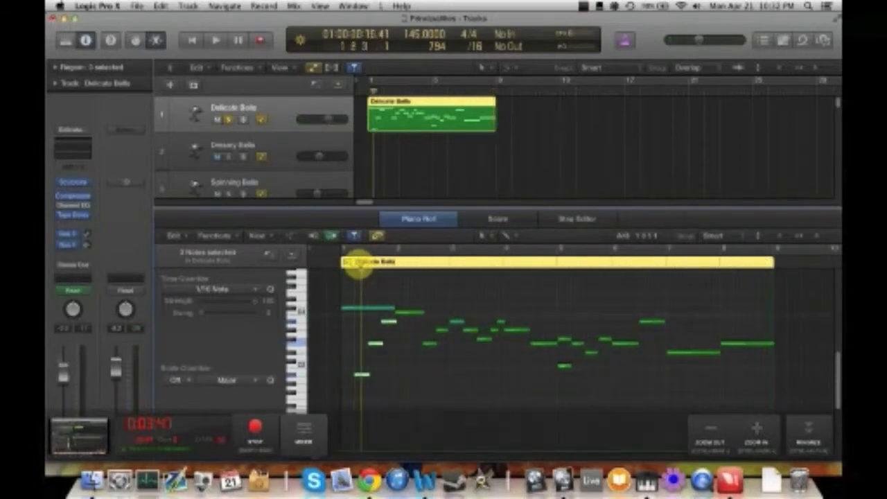
- Deselect the notes, turn off solo on the Delicate Bells track and start playback from late in bar 7
{"action": "left_click", "coordinate": [472, 296]}
{"action": "left_click", "coordinate": [228, 120]}
{"action": "left_click", "coordinate": [478, 89]}
{"action": "key", "text": "space"}
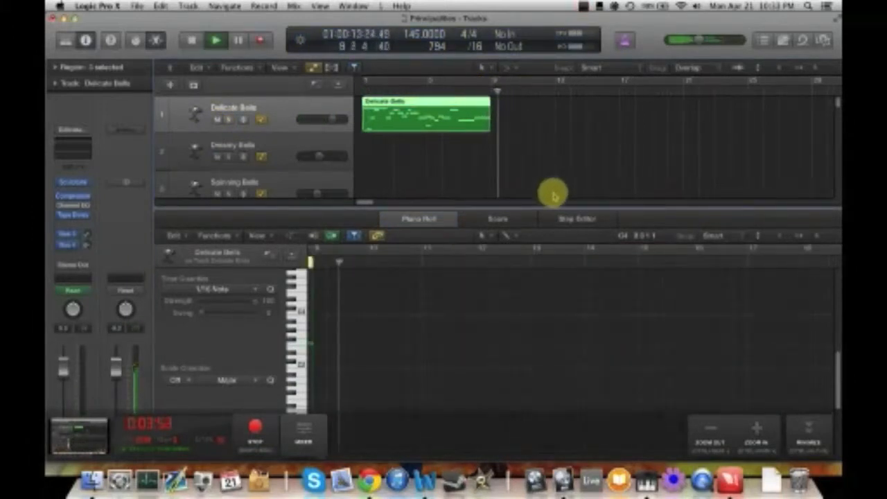
- Collapse the editor area and listen to the full arrangement until about bar 16, then stop playback
{"action": "left_click_drag", "start_coordinate": [548, 208], "coordinate": [550, 482]}
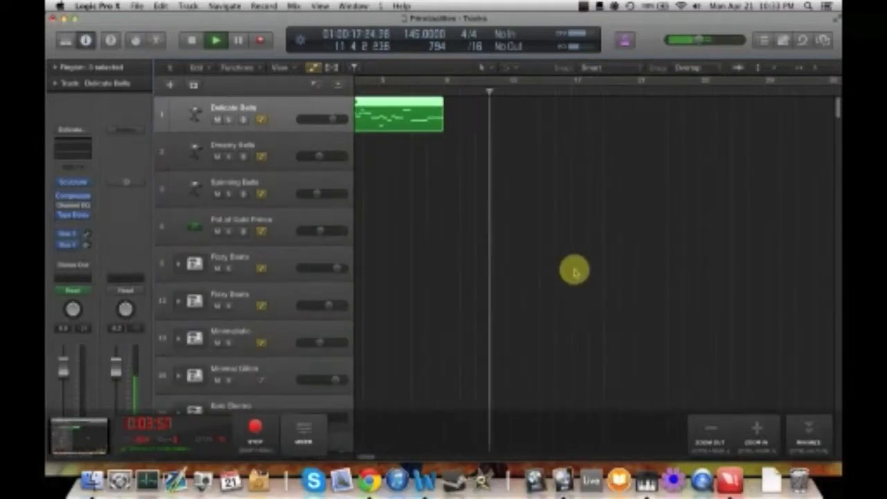
{"action": "scroll", "coordinate": [574, 268], "scroll_direction": "down", "scroll_amount": 5}
{"action": "scroll", "coordinate": [574, 269], "scroll_direction": "up", "scroll_amount": 5}
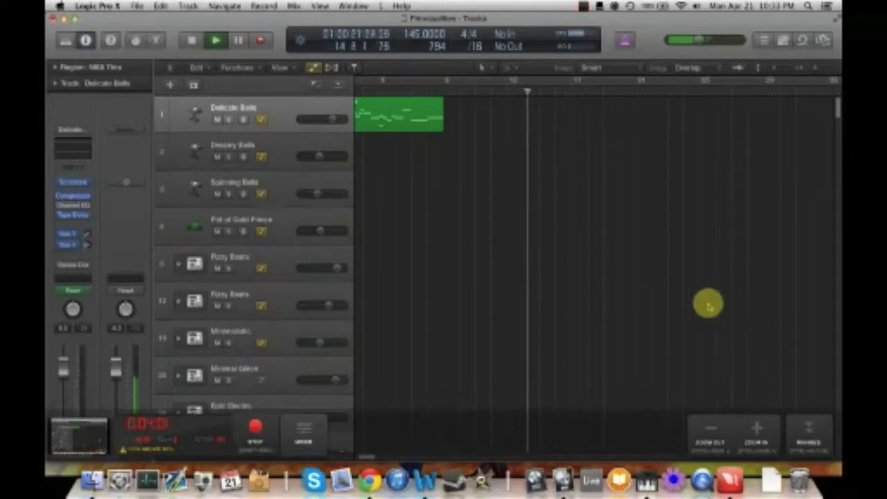
{"action": "scroll", "coordinate": [697, 303], "scroll_direction": "right", "scroll_amount": 1}
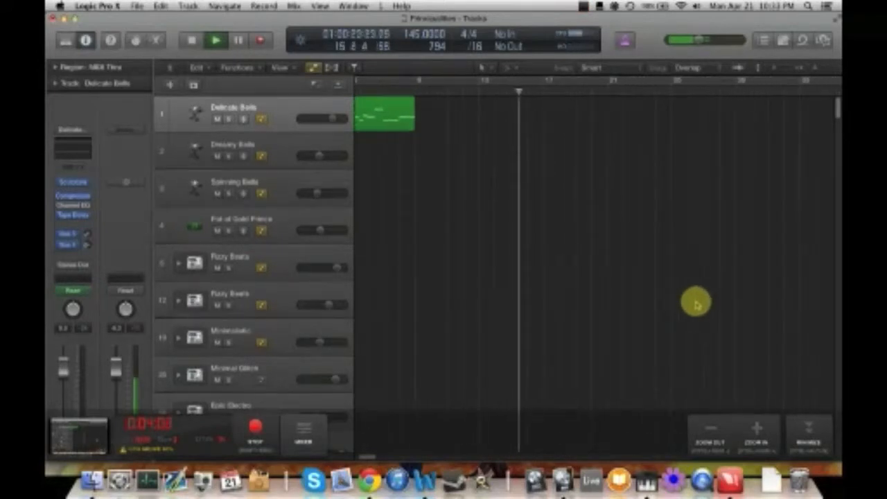
{"action": "key", "text": "space"}
- Find the choir region starting at bar 9 and examine its four sustained notes in the Piano Roll
{"action": "scroll", "coordinate": [696, 303], "scroll_direction": "down", "scroll_amount": 15}
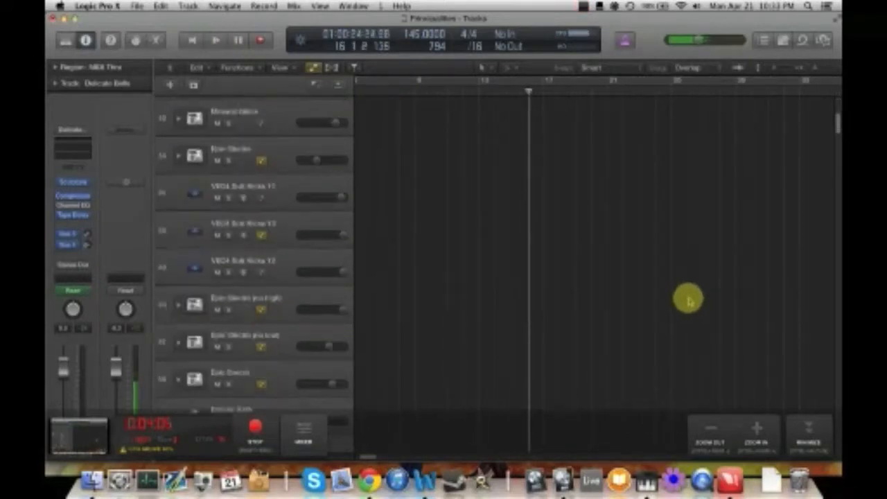
{"action": "scroll", "coordinate": [681, 297], "scroll_direction": "down", "scroll_amount": 10}
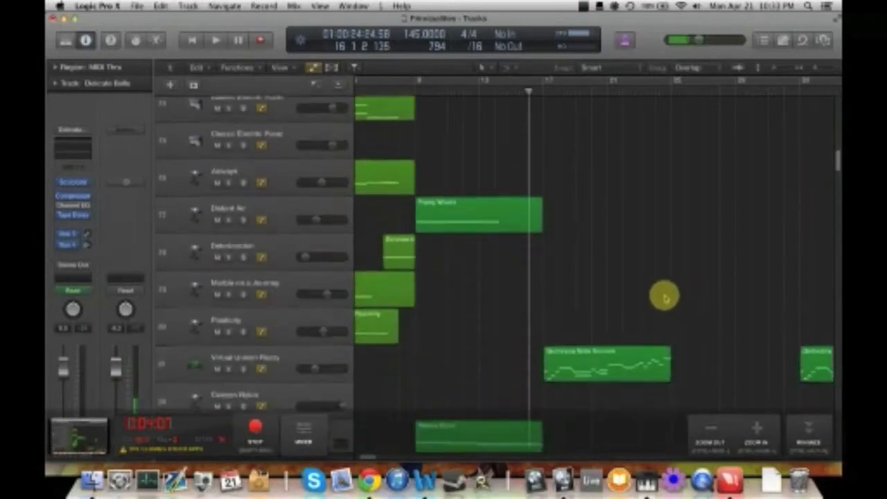
{"action": "scroll", "coordinate": [485, 177], "scroll_direction": "up", "scroll_amount": 1}
{"action": "scroll", "coordinate": [485, 176], "scroll_direction": "left", "scroll_amount": 1}
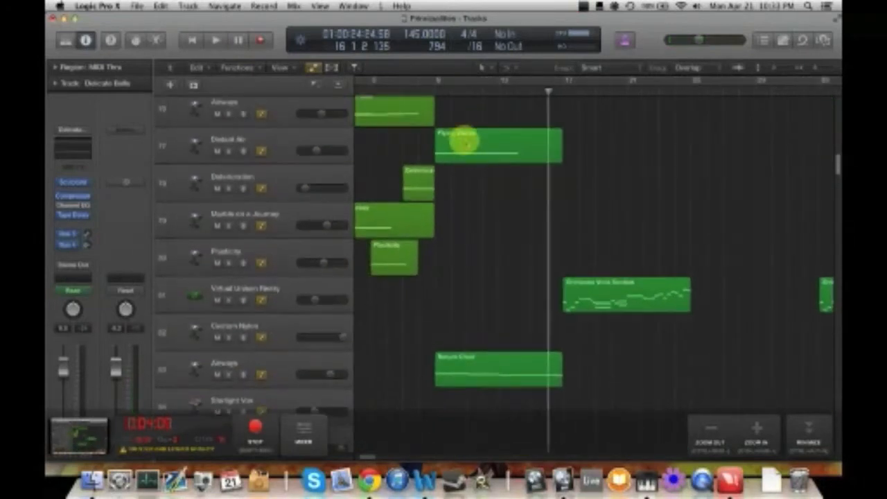
{"action": "scroll", "coordinate": [471, 160], "scroll_direction": "down", "scroll_amount": 10}
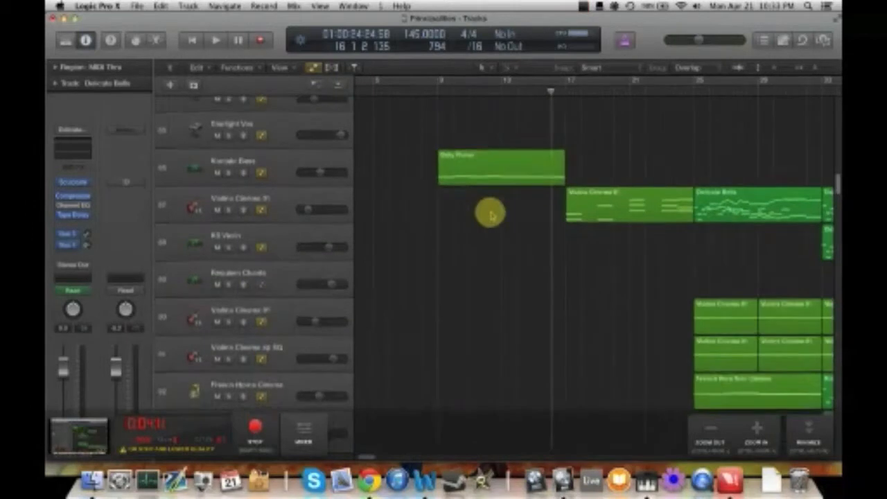
{"action": "scroll", "coordinate": [484, 201], "scroll_direction": "up", "scroll_amount": 3}
{"action": "double_click", "coordinate": [478, 171]}
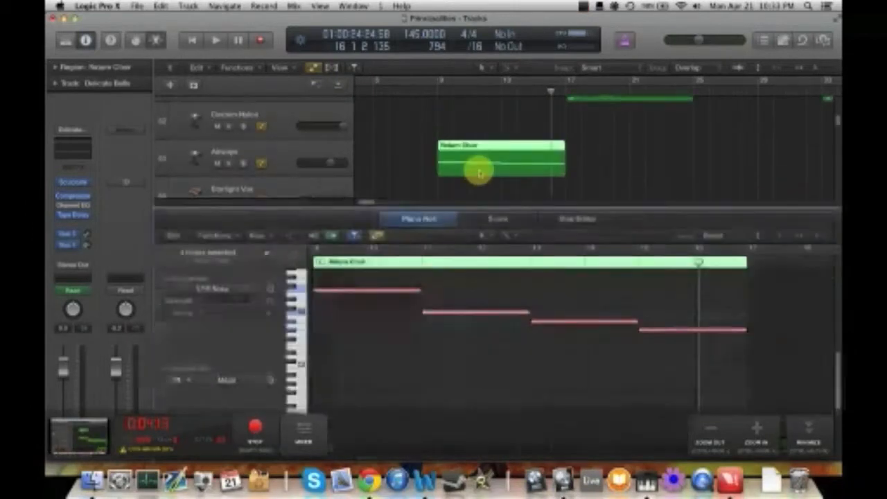
{"action": "left_click", "coordinate": [508, 193]}
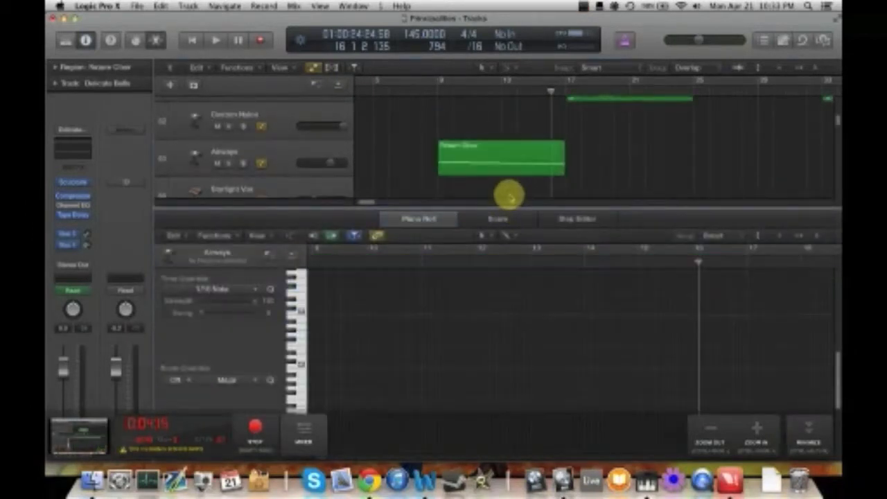
- Show the Dirty Planet region of the Kontakt Bass track in the Piano Roll with its bass notes in view
{"action": "scroll", "coordinate": [507, 182], "scroll_direction": "down", "scroll_amount": 3}
{"action": "left_click", "coordinate": [503, 160]}
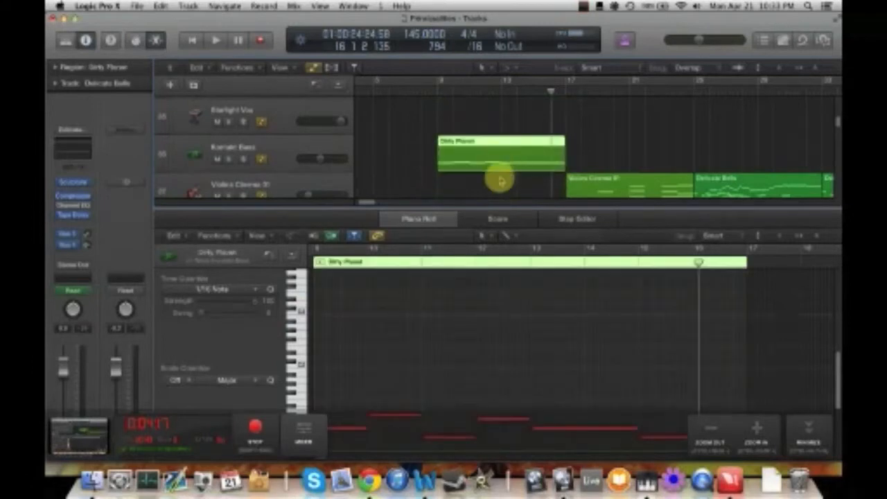
{"action": "scroll", "coordinate": [499, 318], "scroll_direction": "down", "scroll_amount": 10}
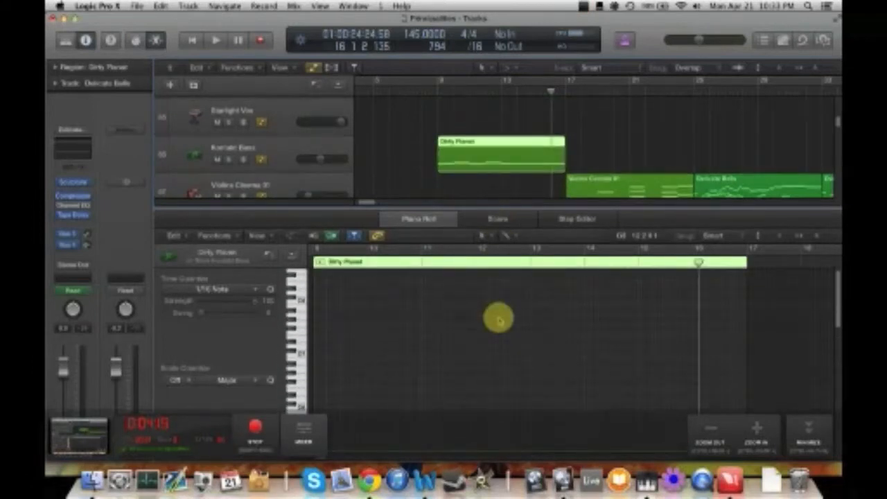
{"action": "scroll", "coordinate": [504, 190], "scroll_direction": "down", "scroll_amount": 2}
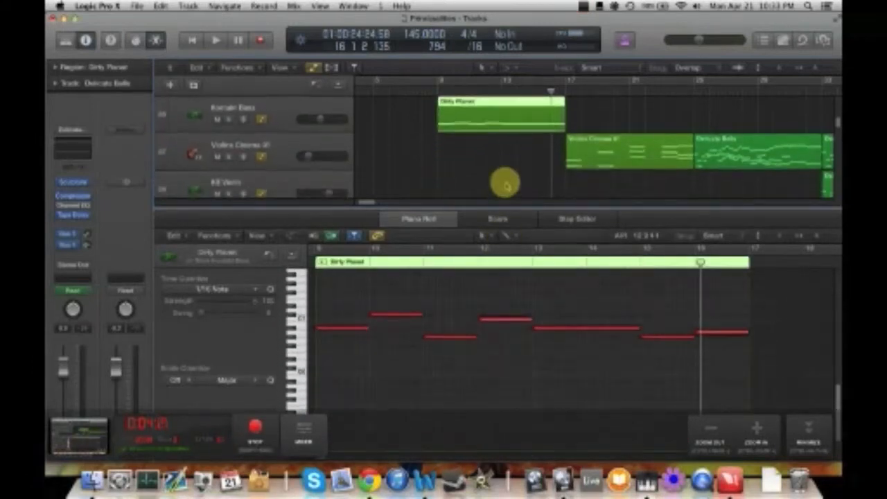
- Move the playhead to bar 9 beat 4, reselect the Dirty Planet region and enlarge the track area slightly
{"action": "left_click", "coordinate": [504, 183]}
{"action": "left_click", "coordinate": [461, 89]}
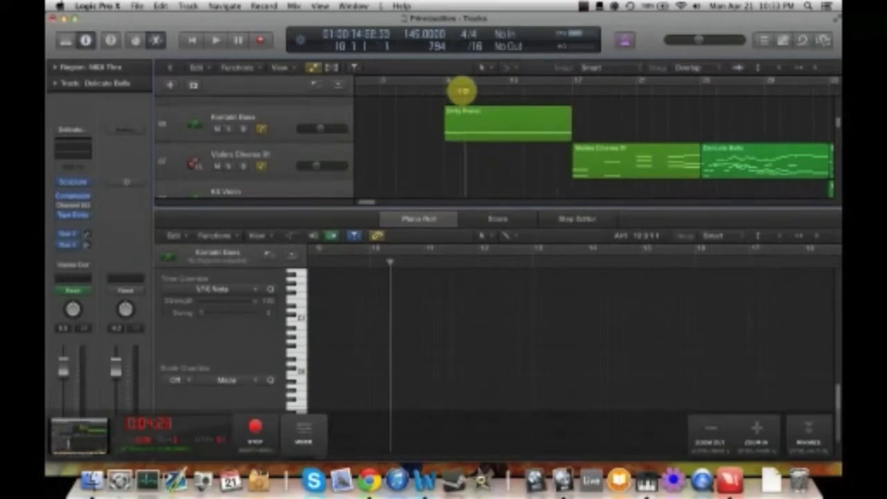
{"action": "left_click_drag", "start_coordinate": [460, 90], "coordinate": [455, 90]}
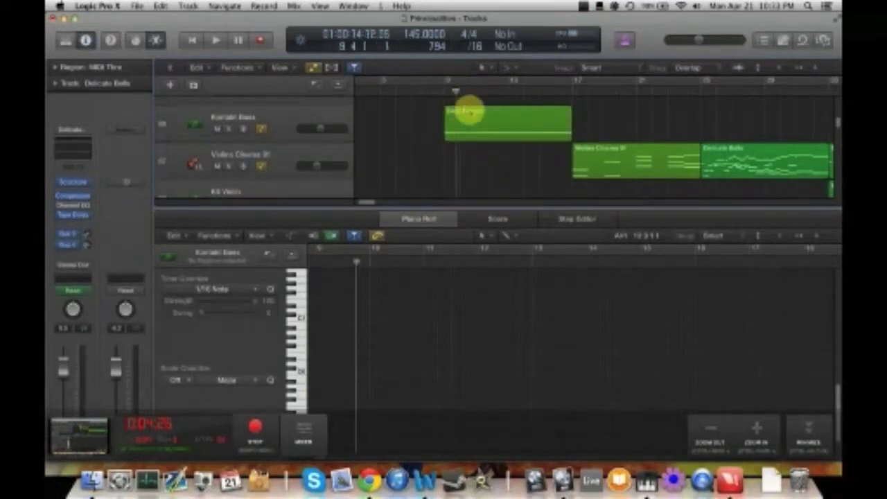
{"action": "left_click", "coordinate": [472, 112]}
{"action": "scroll", "coordinate": [476, 140], "scroll_direction": "up", "scroll_amount": 1}
{"action": "scroll", "coordinate": [477, 139], "scroll_direction": "up", "scroll_amount": 3}
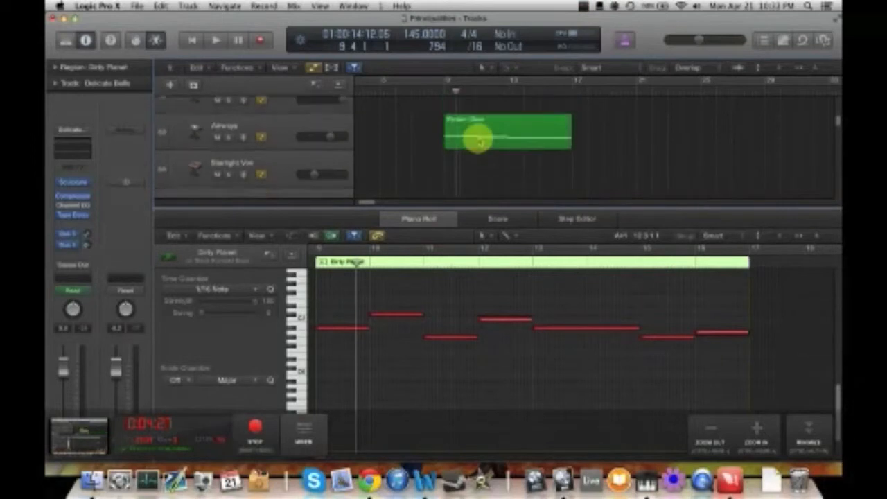
{"action": "left_click_drag", "start_coordinate": [493, 207], "coordinate": [493, 221]}
{"action": "scroll", "coordinate": [494, 207], "scroll_direction": "down", "scroll_amount": 3}
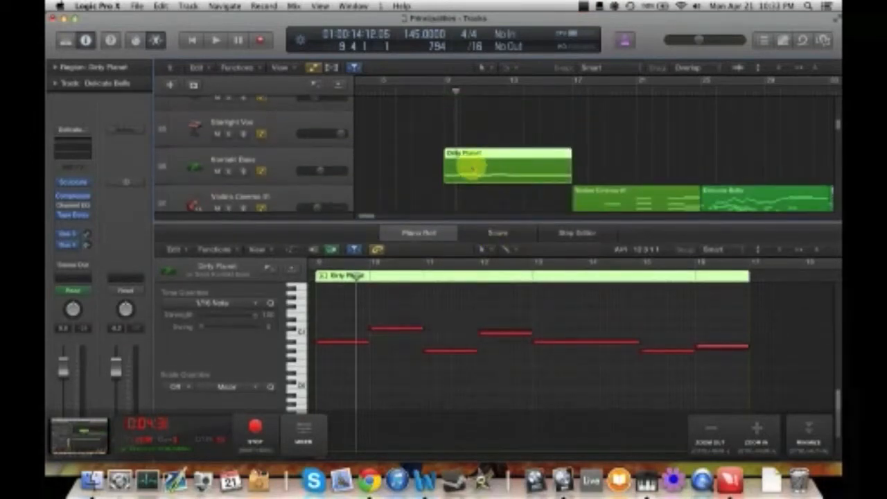
- Deselect the Dirty Planet region and move the playhead back to near the start of bar 9
{"action": "left_click", "coordinate": [410, 149]}
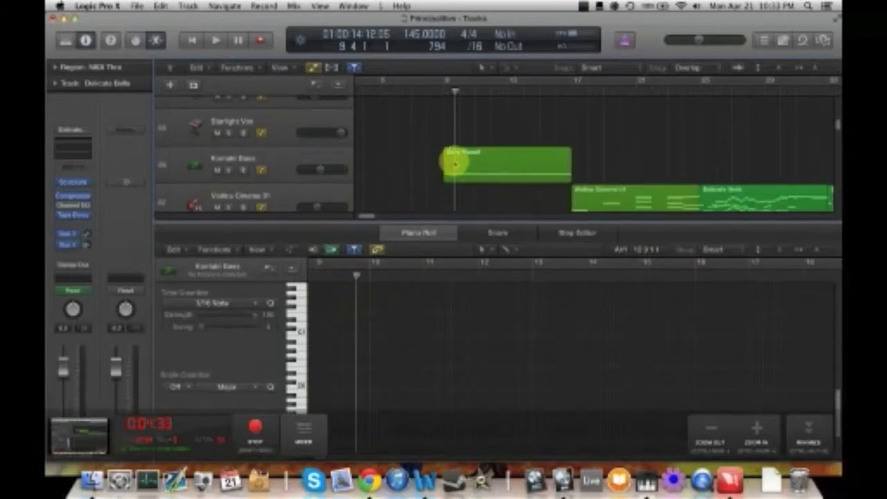
{"action": "left_click_drag", "start_coordinate": [456, 91], "coordinate": [447, 93]}
{"action": "scroll", "coordinate": [461, 121], "scroll_direction": "down", "scroll_amount": 3}
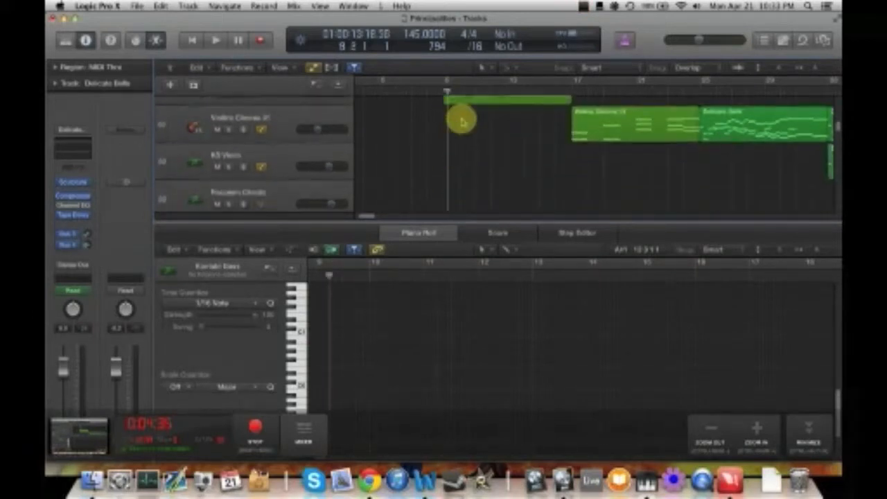
- Find the Piccolo Cinema region starting at bar 9 and examine its notes in the Piano Roll
{"action": "scroll", "coordinate": [461, 120], "scroll_direction": "down", "scroll_amount": 5}
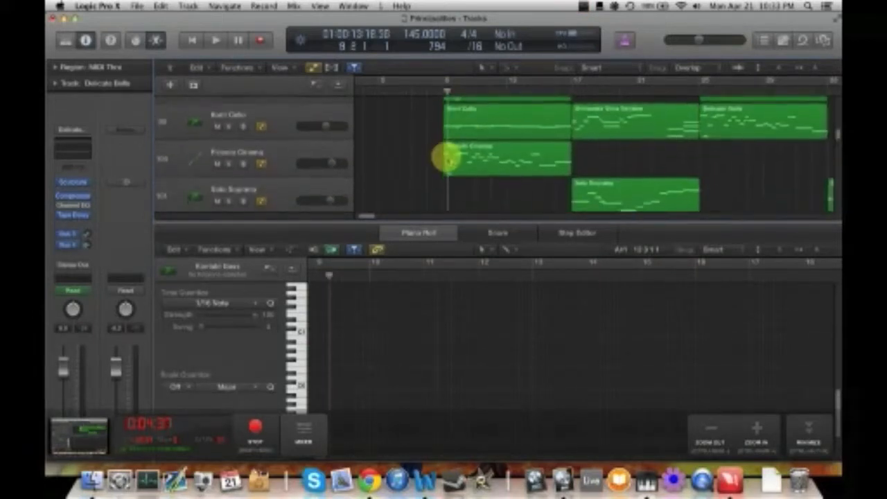
{"action": "scroll", "coordinate": [443, 158], "scroll_direction": "down", "scroll_amount": 3}
{"action": "left_click", "coordinate": [461, 159]}
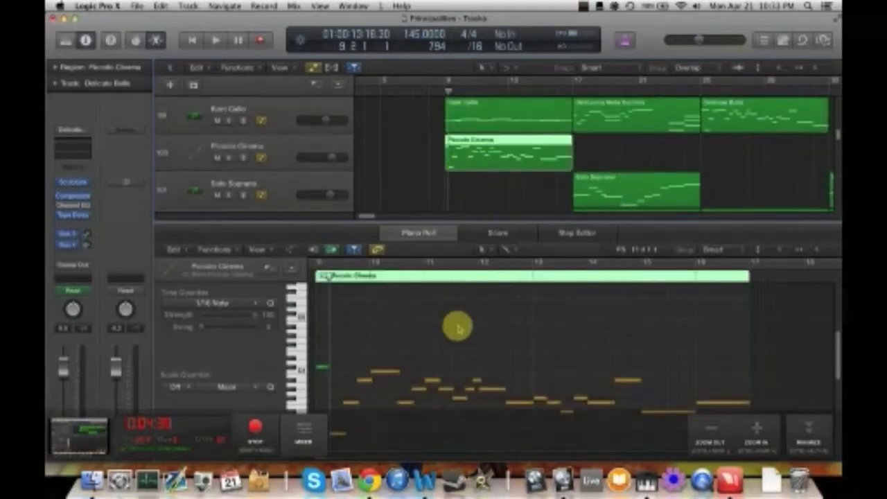
{"action": "scroll", "coordinate": [475, 168], "scroll_direction": "up", "scroll_amount": 3}
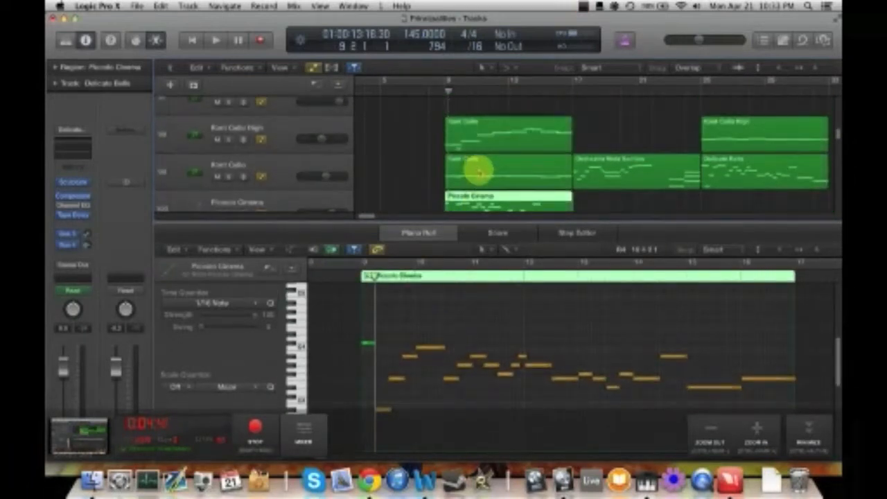
- Solo the Kont Cello High and Kont Cello tracks, play them from bar 9 and show the lower Kont Cello region's notes
{"action": "left_click", "coordinate": [440, 89]}
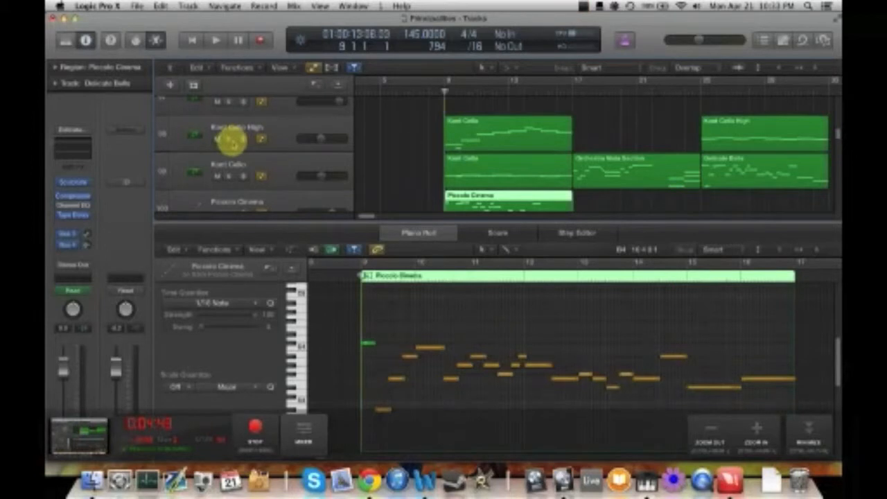
{"action": "left_click", "coordinate": [229, 172]}
{"action": "key", "text": "space"}
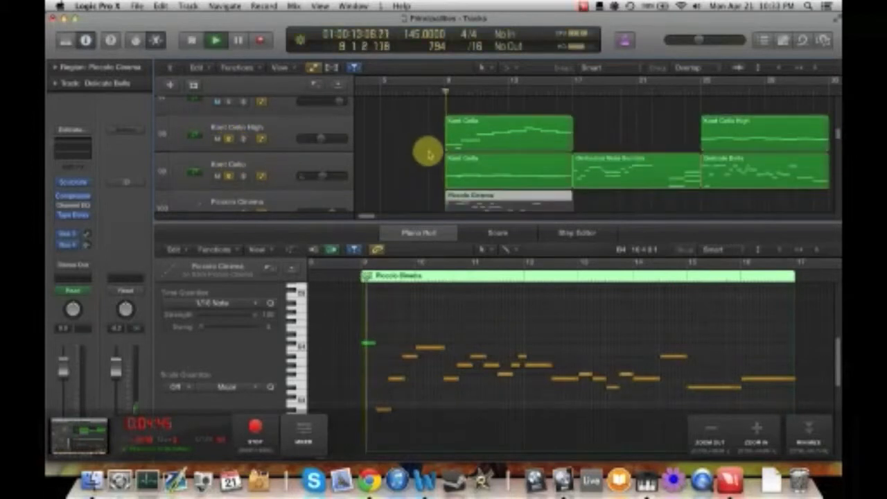
{"action": "left_click", "coordinate": [459, 177]}
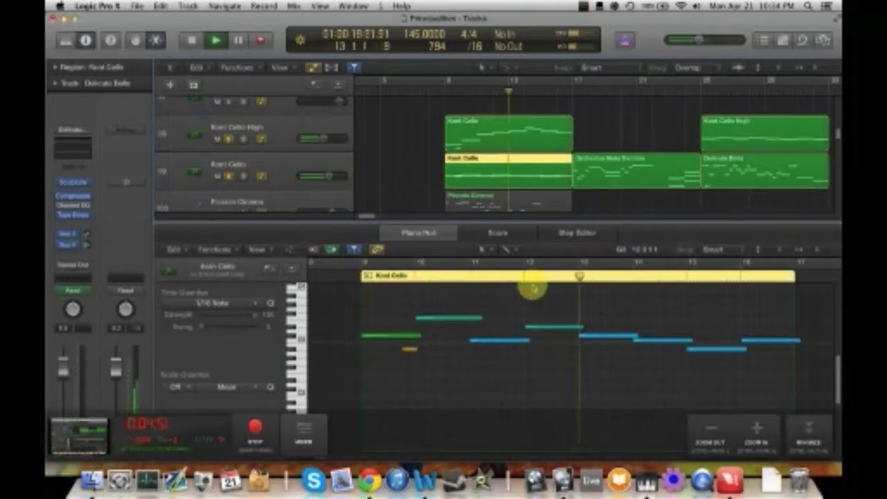
{"action": "key", "text": "space"}
- Show both bar 9 Kont Cello regions together in the Piano Roll to compare their lines
{"action": "left_click", "coordinate": [431, 148]}
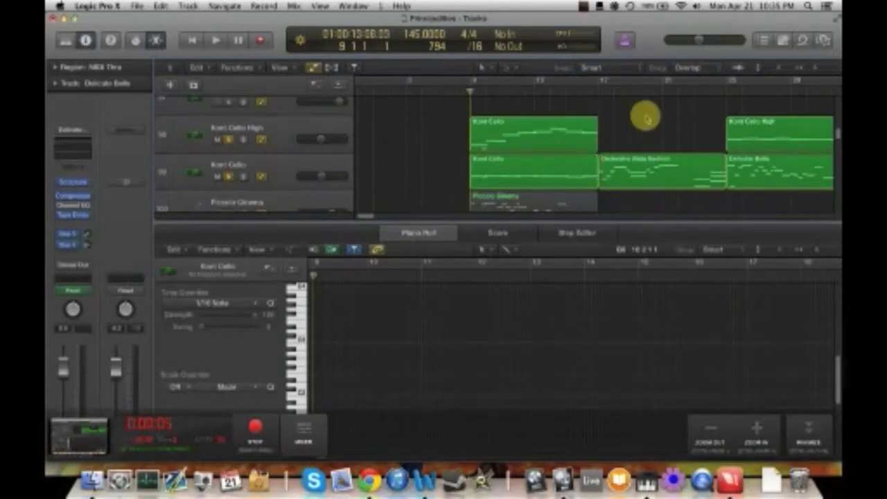
{"action": "scroll", "coordinate": [521, 139], "scroll_direction": "down", "scroll_amount": 2}
{"action": "left_click_drag", "start_coordinate": [467, 125], "coordinate": [494, 158]}
{"action": "scroll", "coordinate": [551, 335], "scroll_direction": "up", "scroll_amount": 3}
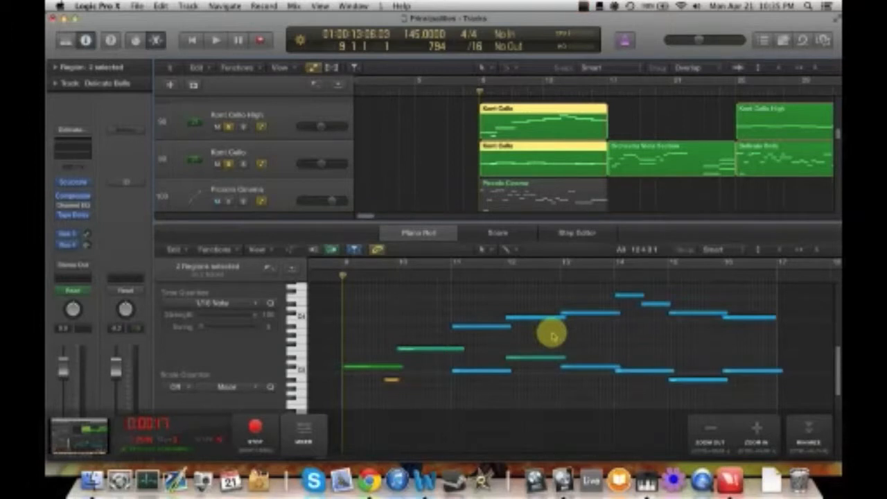
- Return to the Delicate Bells track, solo it and bring its region's notes into view in the Piano Roll
{"action": "scroll", "coordinate": [469, 144], "scroll_direction": "down", "scroll_amount": 5}
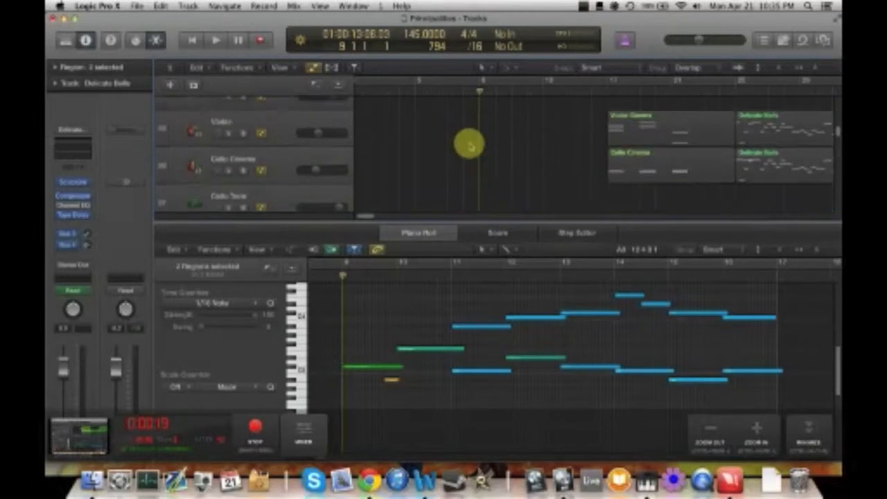
{"action": "scroll", "coordinate": [469, 145], "scroll_direction": "up", "scroll_amount": 20}
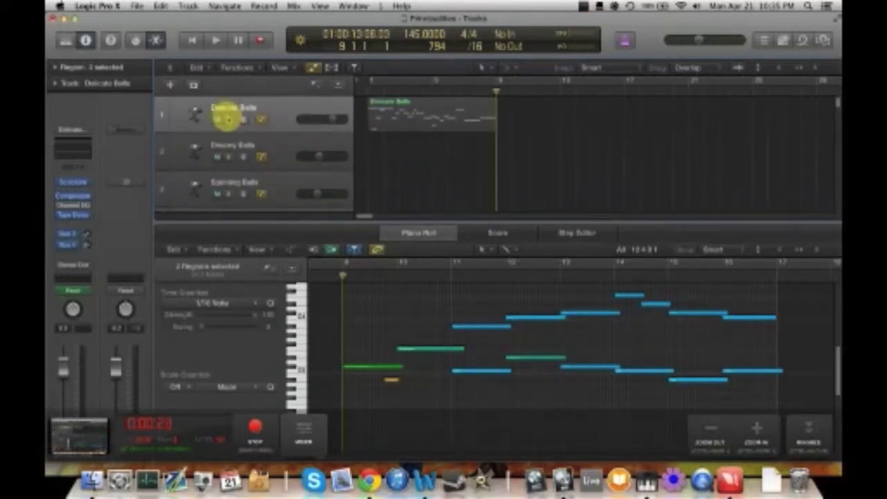
{"action": "left_click", "coordinate": [398, 104]}
{"action": "scroll", "coordinate": [372, 347], "scroll_direction": "down", "scroll_amount": 3}
{"action": "scroll", "coordinate": [370, 340], "scroll_direction": "left", "scroll_amount": 2}
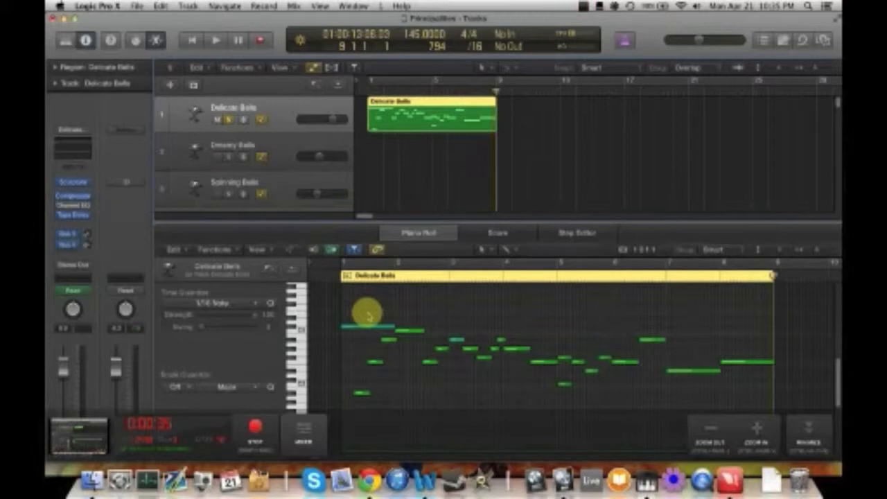
- Audition the Delicate Bells notes that open bars 1, 2 and 3 one after another
{"action": "left_click", "coordinate": [366, 326]}
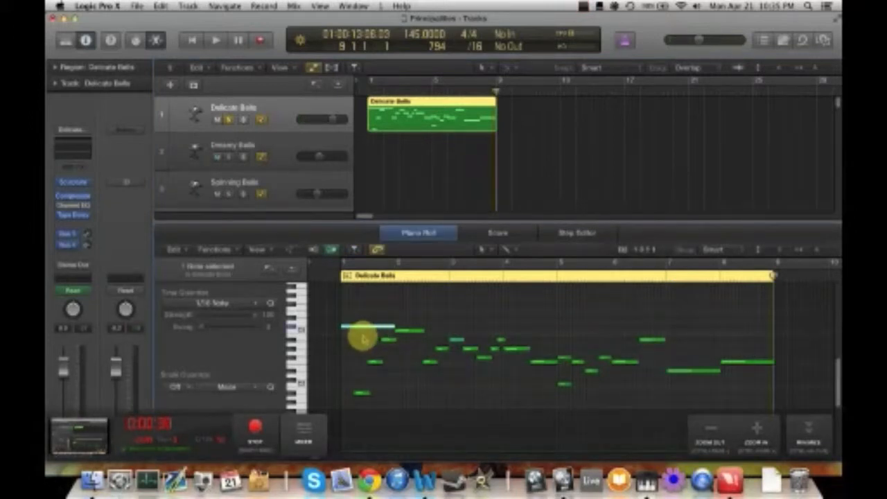
{"action": "left_click", "coordinate": [353, 338]}
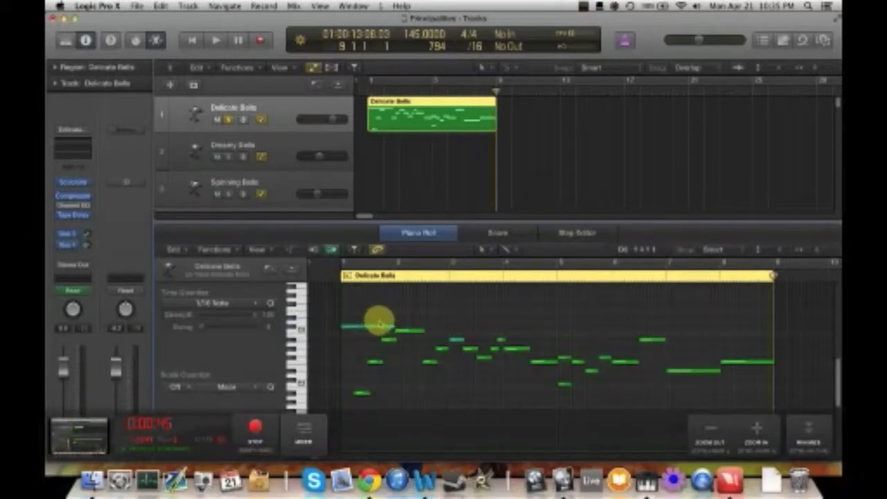
{"action": "left_click_drag", "start_coordinate": [384, 320], "coordinate": [394, 323]}
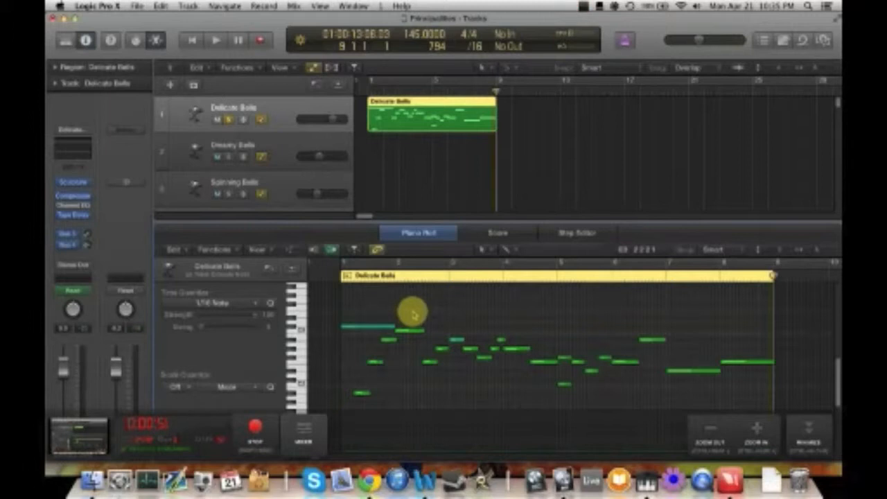
{"action": "left_click", "coordinate": [412, 333]}
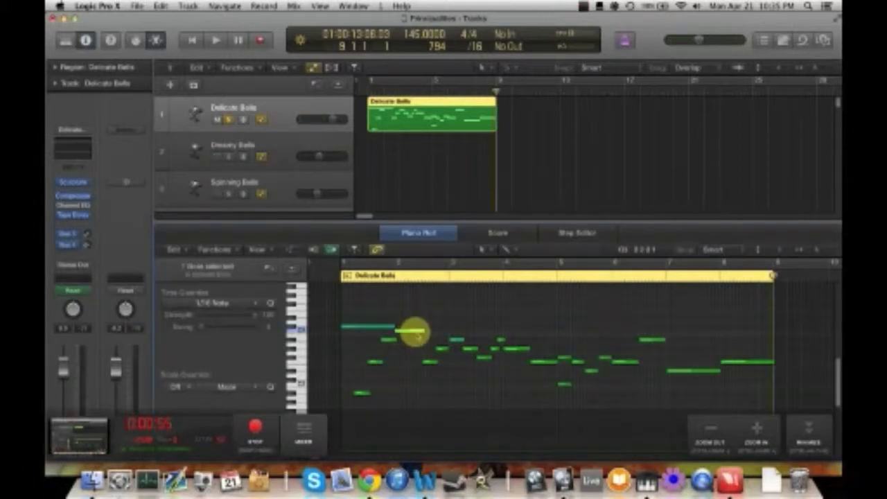
{"action": "left_click", "coordinate": [452, 316]}
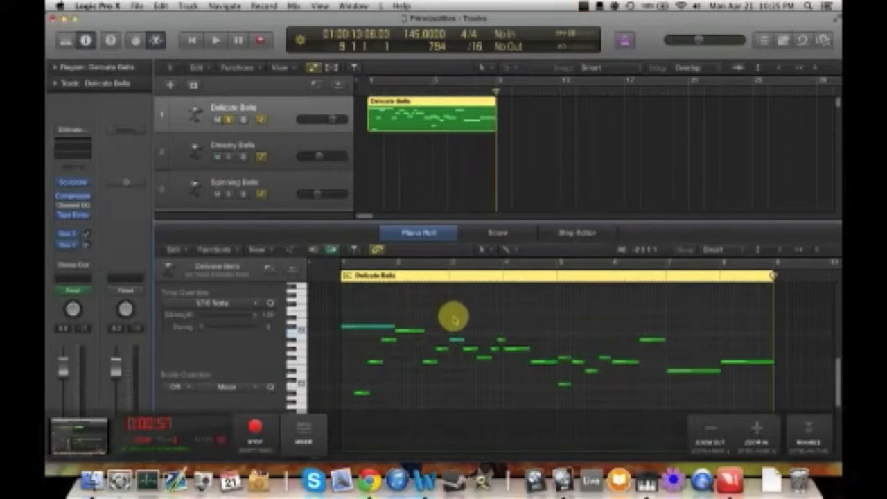
{"action": "left_click", "coordinate": [454, 341]}
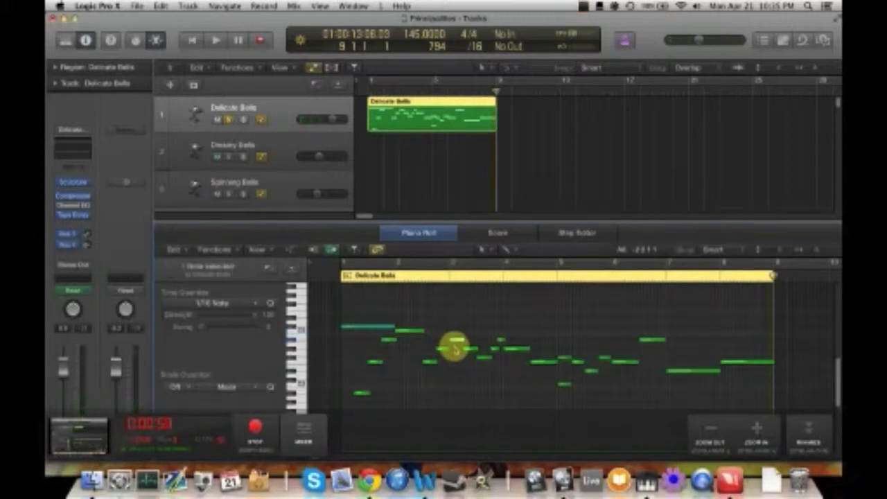
{"action": "left_click", "coordinate": [454, 325]}
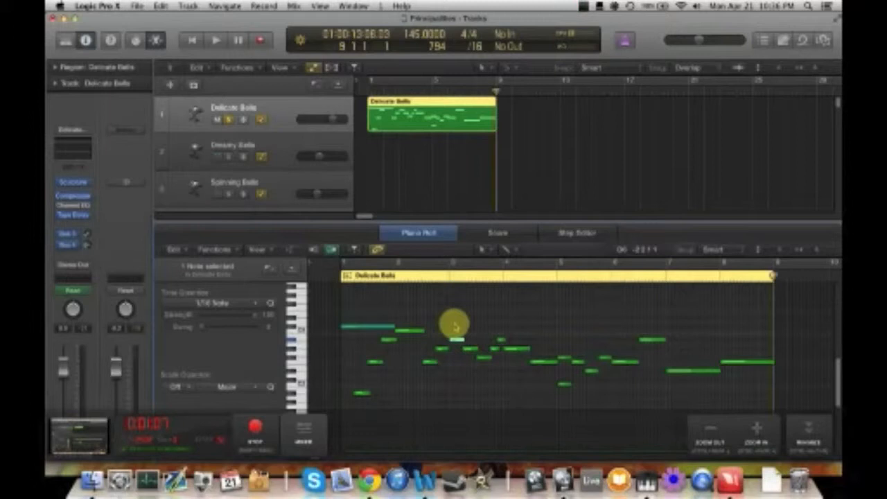
- Compare the opening notes of bars 1 and 3 by sounding them and matching keys on the Piano Roll keyboard
{"action": "left_click_drag", "start_coordinate": [357, 312], "coordinate": [356, 341]}
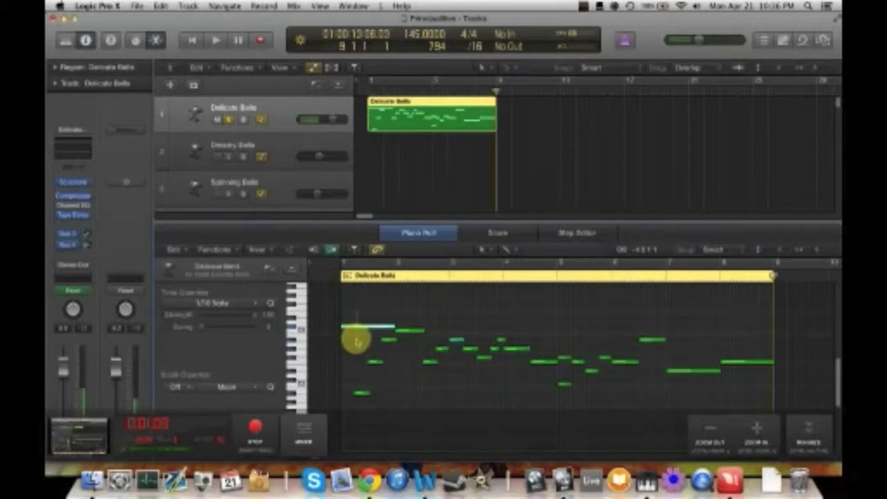
{"action": "scroll", "coordinate": [357, 340], "scroll_direction": "up", "scroll_amount": 1}
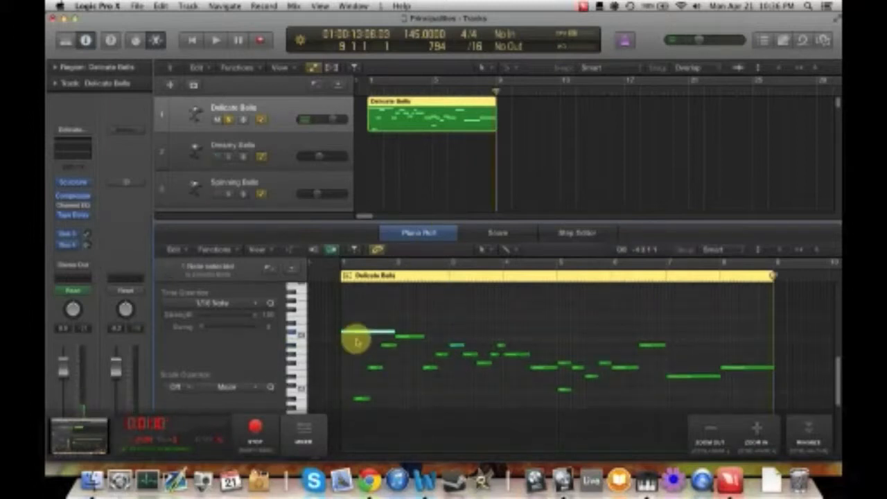
{"action": "left_click", "coordinate": [291, 336]}
{"action": "left_click", "coordinate": [291, 332]}
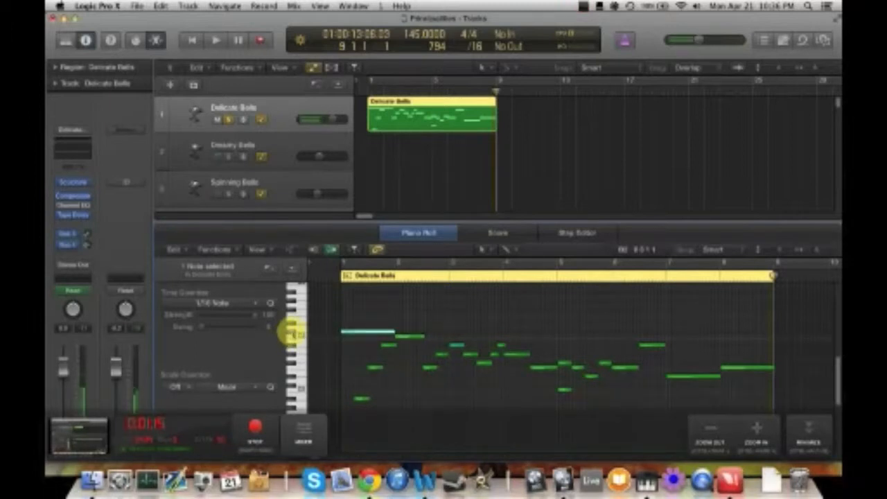
{"action": "left_click", "coordinate": [452, 331]}
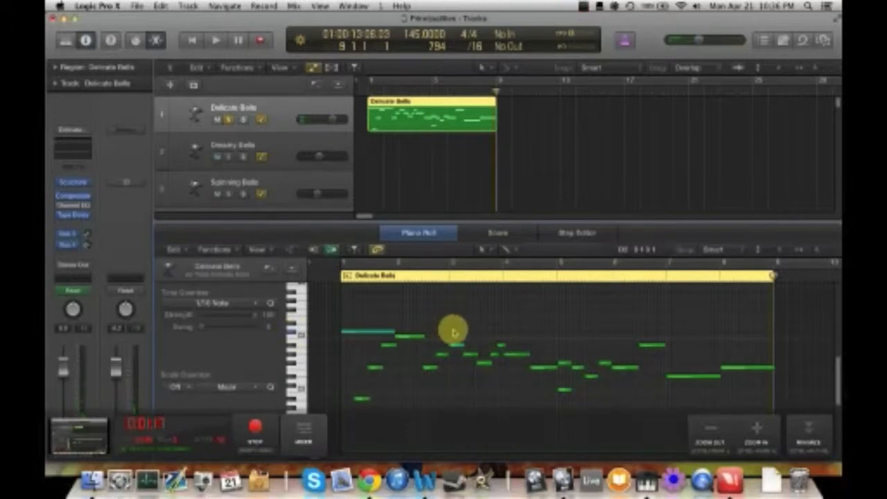
{"action": "left_click", "coordinate": [454, 344]}
{"action": "left_click", "coordinate": [292, 336]}
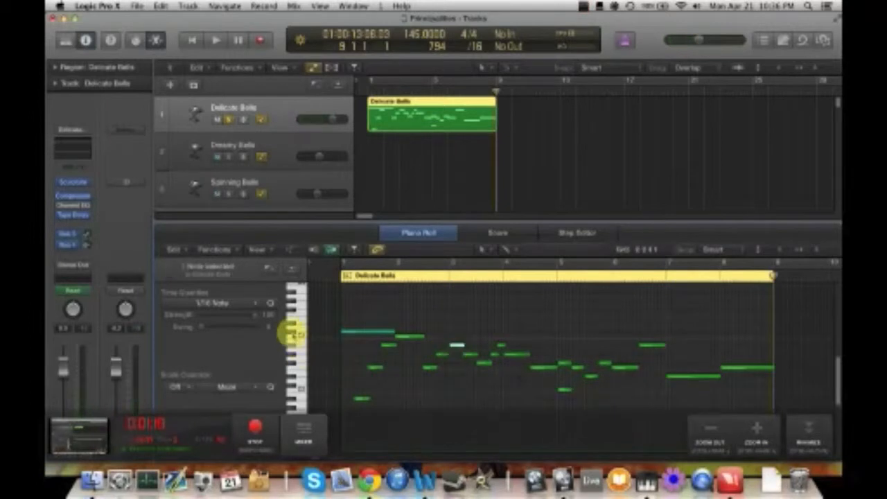
- Sound the Piano Roll keyboard keys at and above the first Delicate Bells note to compare their pitches
{"action": "scroll", "coordinate": [292, 336], "scroll_direction": "up", "scroll_amount": 2}
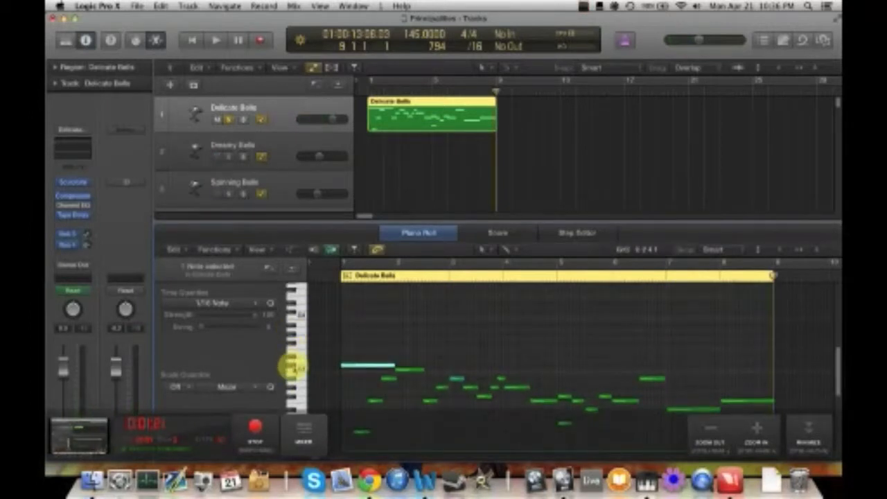
{"action": "left_click", "coordinate": [293, 361]}
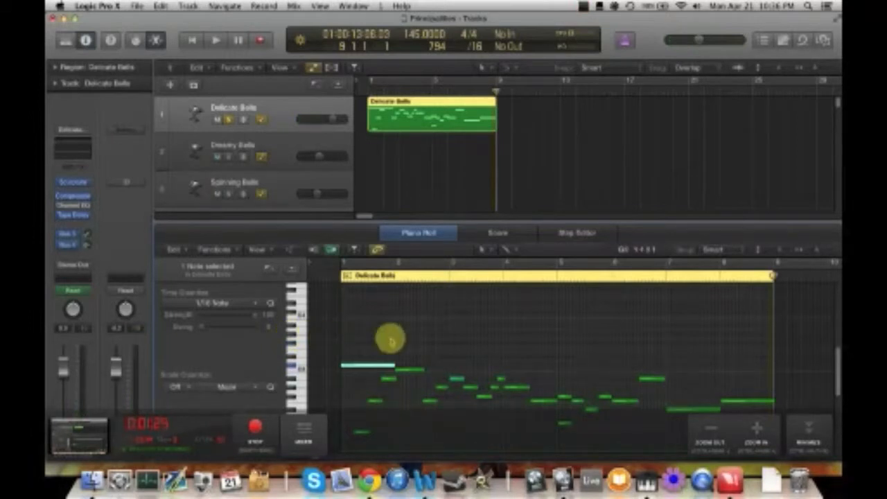
{"action": "left_click", "coordinate": [290, 325]}
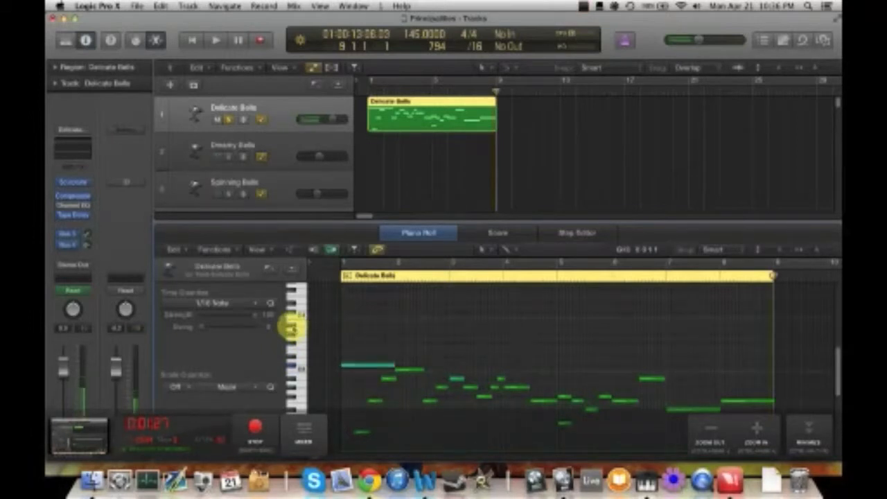
{"action": "left_click", "coordinate": [296, 361]}
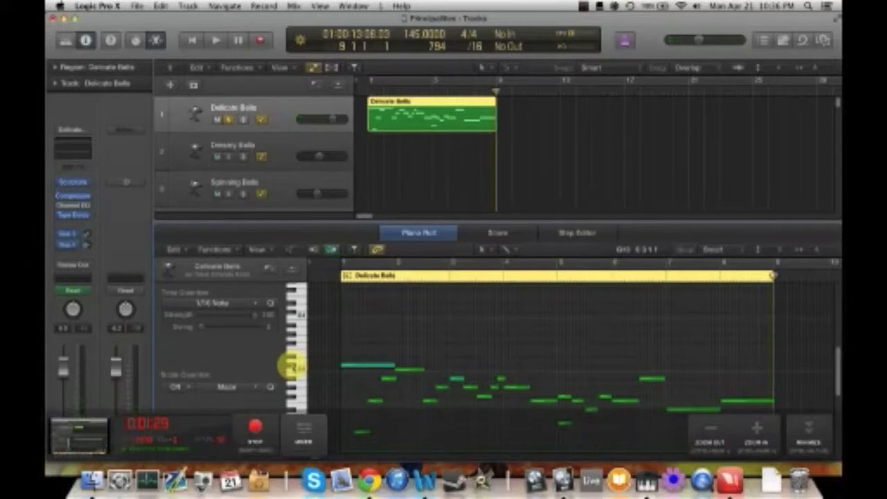
{"action": "left_click", "coordinate": [292, 363]}
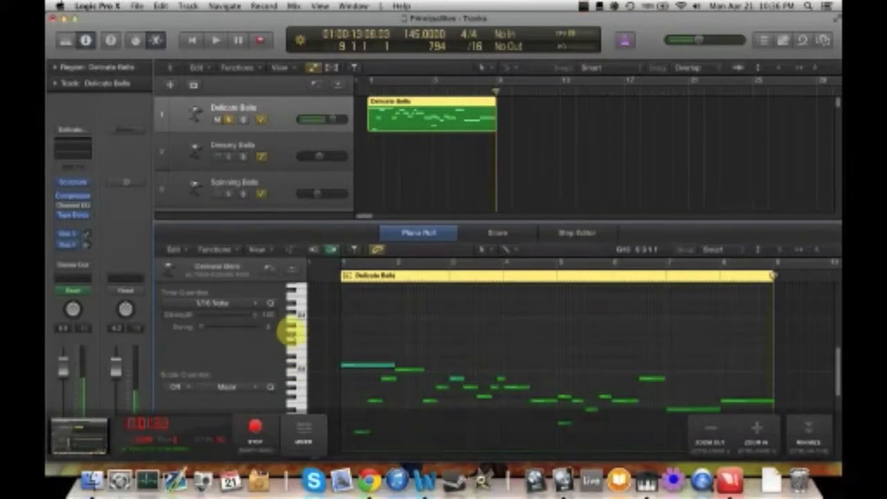
{"action": "left_click", "coordinate": [290, 375]}
{"action": "left_click", "coordinate": [292, 362]}
{"action": "left_click", "coordinate": [292, 350]}
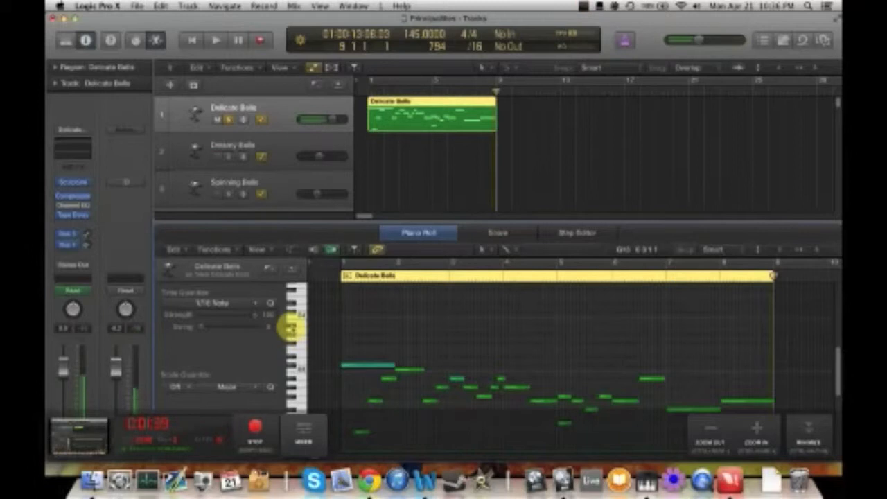
- Audition the descending Delicate Bells notes that open bars 1 through 5 in order
{"action": "scroll", "coordinate": [436, 305], "scroll_direction": "down", "scroll_amount": 2}
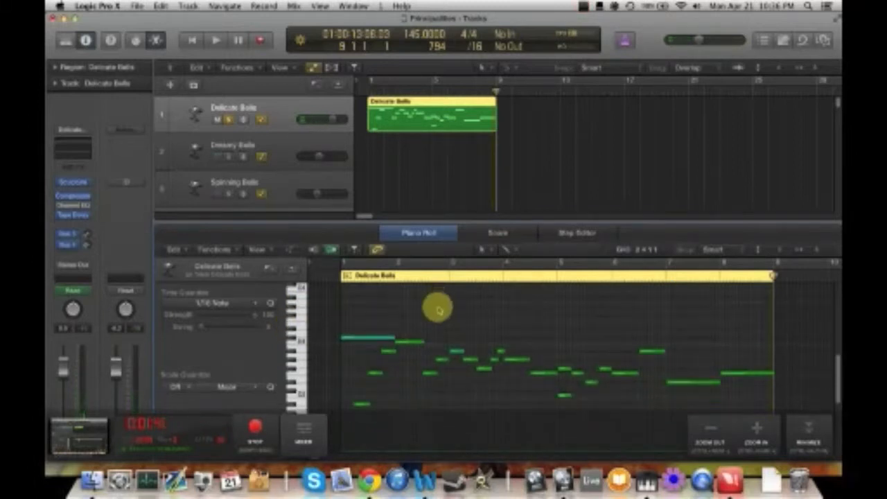
{"action": "left_click", "coordinate": [365, 337]}
{"action": "left_click", "coordinate": [410, 343]}
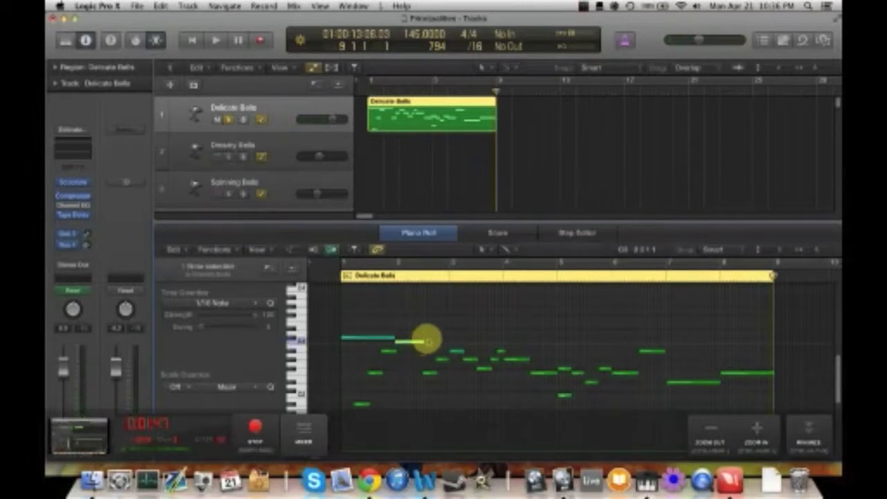
{"action": "left_click", "coordinate": [453, 357]}
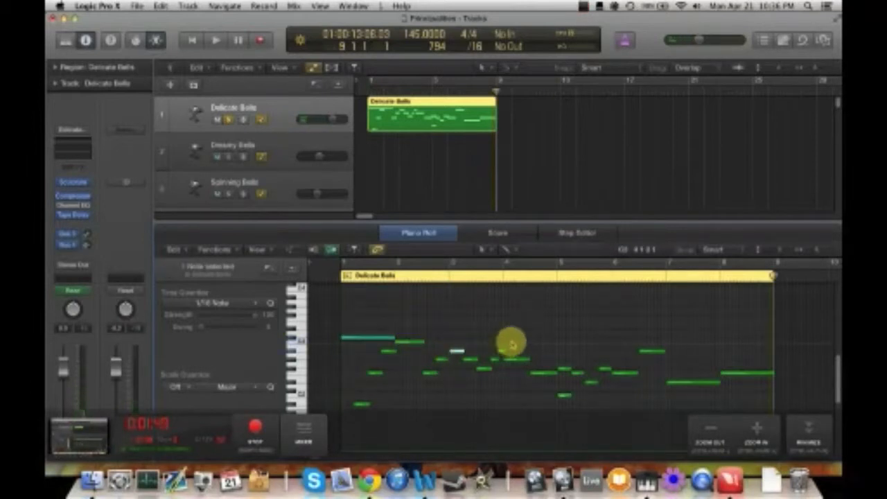
{"action": "left_click", "coordinate": [515, 359]}
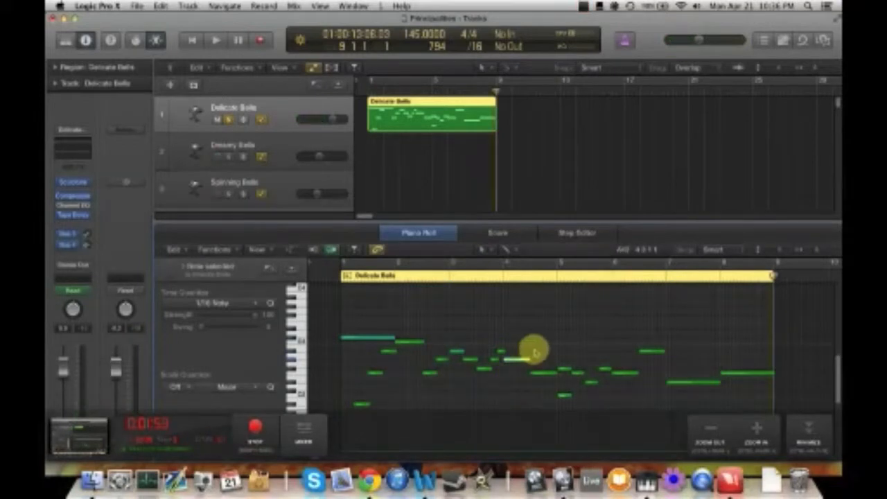
{"action": "left_click", "coordinate": [563, 370]}
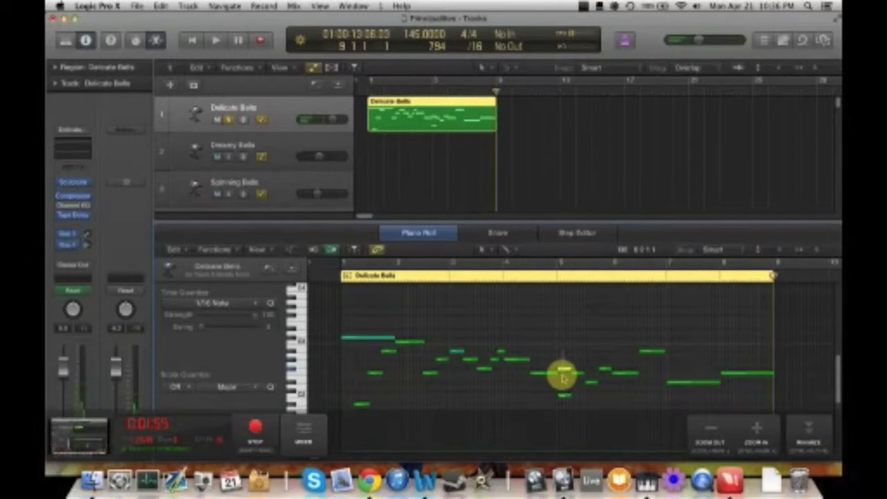
{"action": "left_click", "coordinate": [563, 370]}
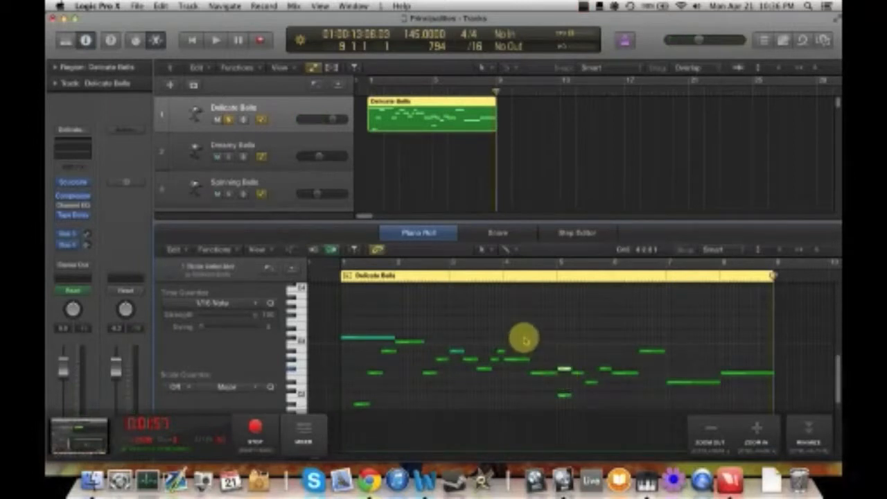
- Open the Kont Cello High and Kont Cello regions starting at bar 9 together in the Piano Roll
{"action": "left_click", "coordinate": [453, 341]}
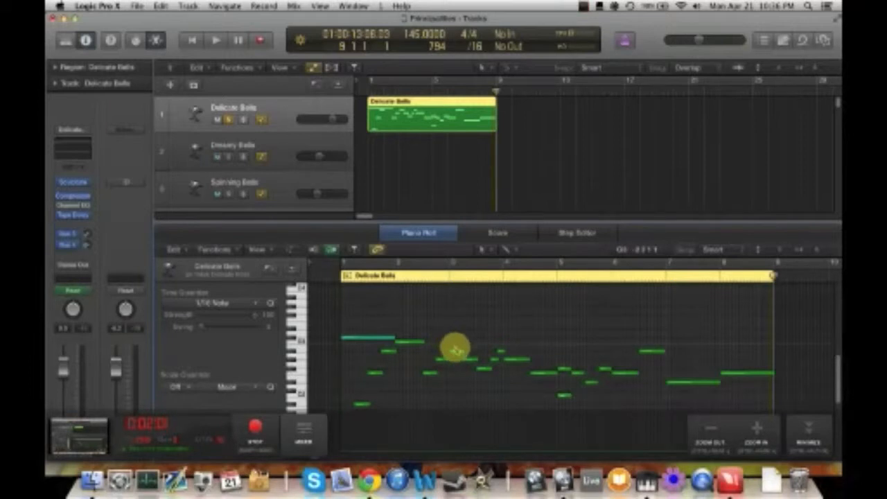
{"action": "scroll", "coordinate": [573, 333], "scroll_direction": "right", "scroll_amount": 3}
{"action": "scroll", "coordinate": [580, 336], "scroll_direction": "down", "scroll_amount": 1}
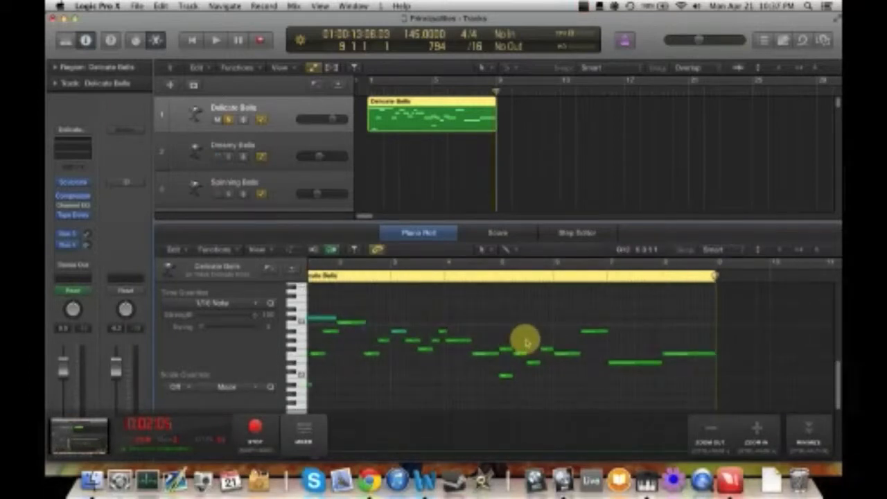
{"action": "scroll", "coordinate": [542, 171], "scroll_direction": "down", "scroll_amount": 5}
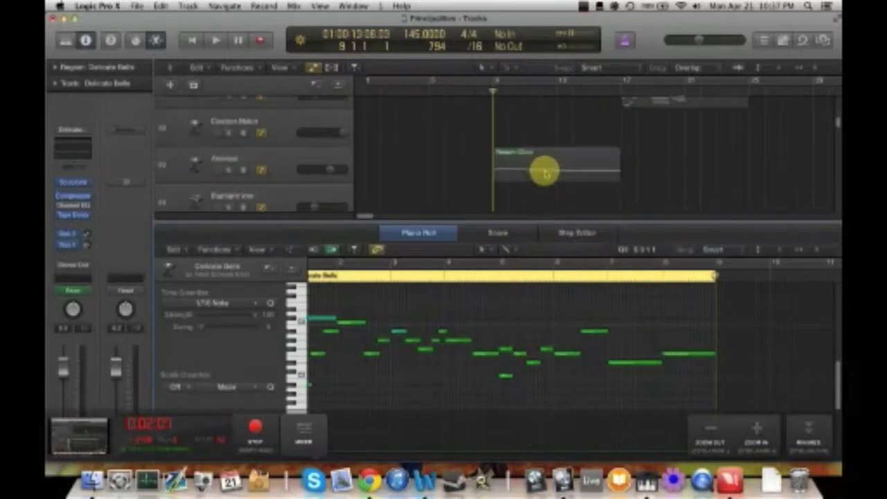
{"action": "scroll", "coordinate": [545, 173], "scroll_direction": "down", "scroll_amount": 5}
{"action": "scroll", "coordinate": [521, 171], "scroll_direction": "right", "scroll_amount": 2}
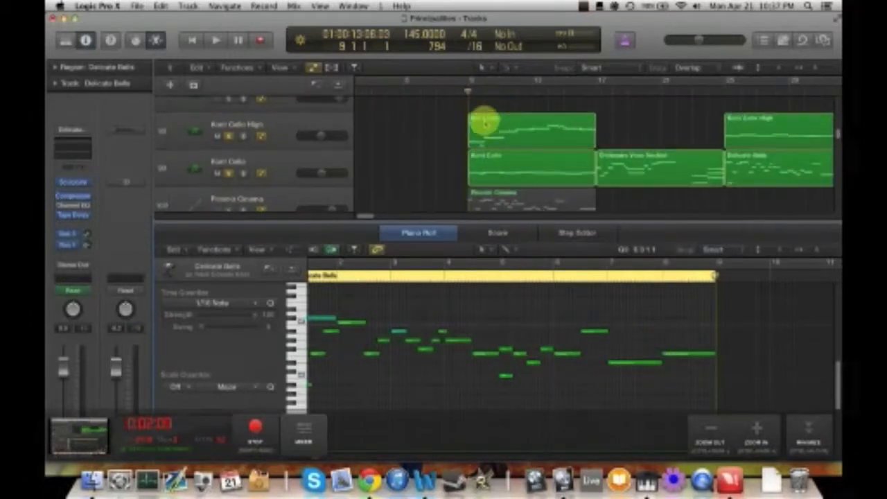
{"action": "left_click", "coordinate": [494, 161]}
{"action": "left_click", "coordinate": [474, 170], "text": "shift"}
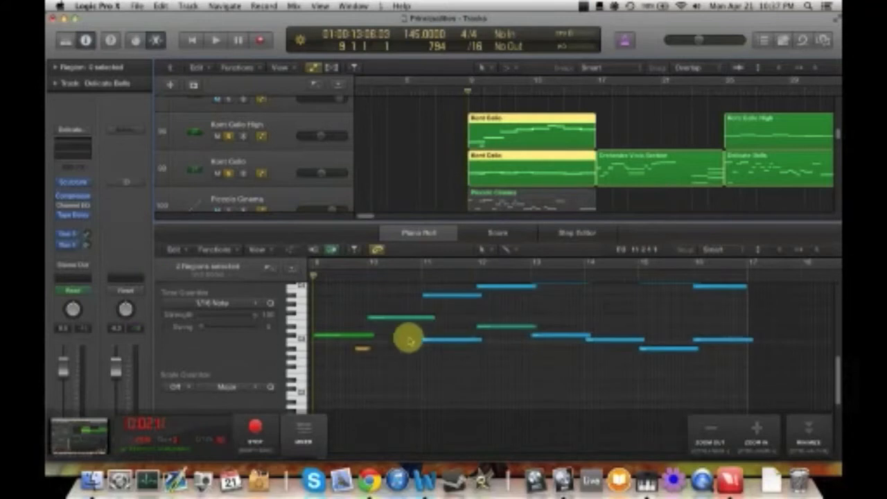
{"action": "scroll", "coordinate": [381, 322], "scroll_direction": "up", "scroll_amount": 2}
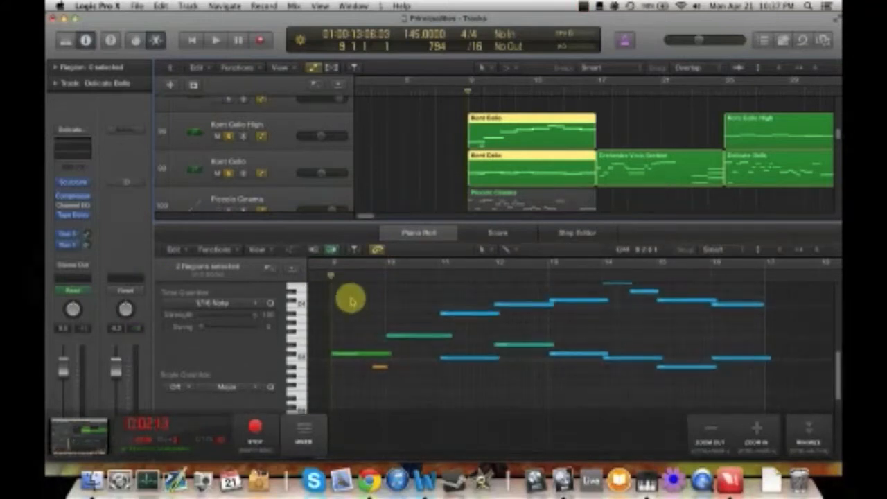
- Audition the opening cello notes in bars 9 and 10 and the two simultaneous notes in bar 11
{"action": "left_click", "coordinate": [359, 356]}
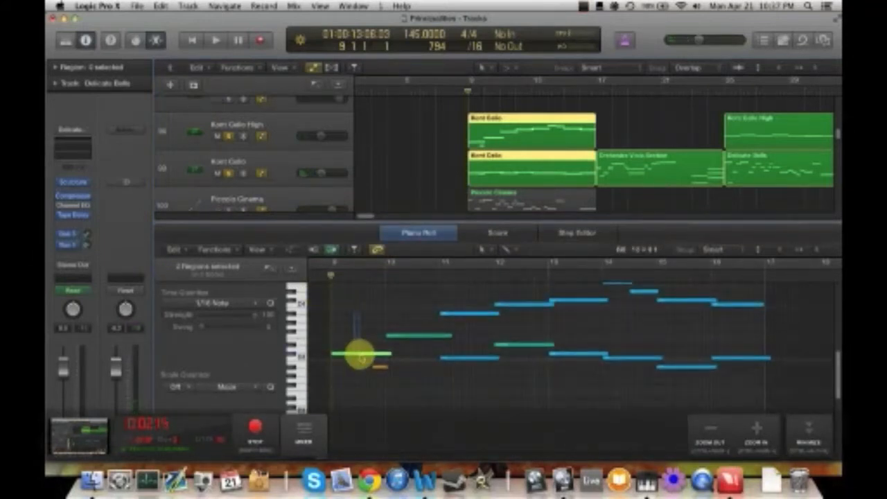
{"action": "left_click", "coordinate": [397, 336]}
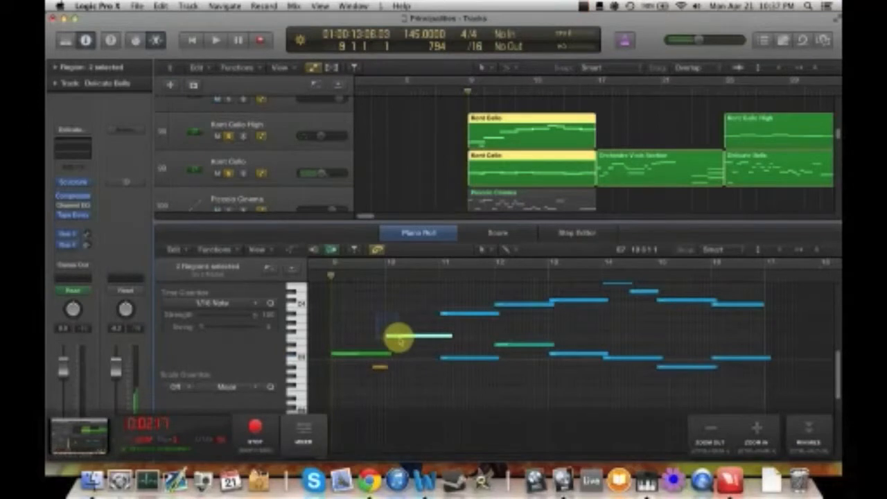
{"action": "scroll", "coordinate": [382, 307], "scroll_direction": "right", "scroll_amount": 1}
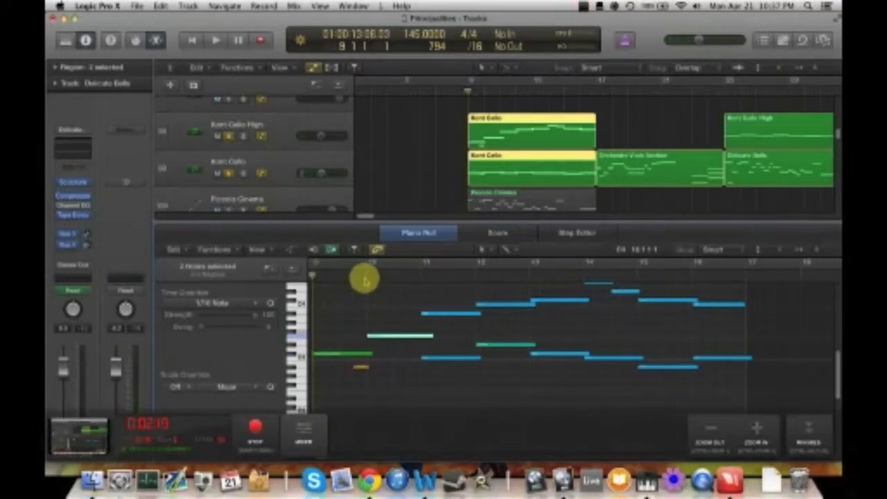
{"action": "left_click", "coordinate": [365, 277]}
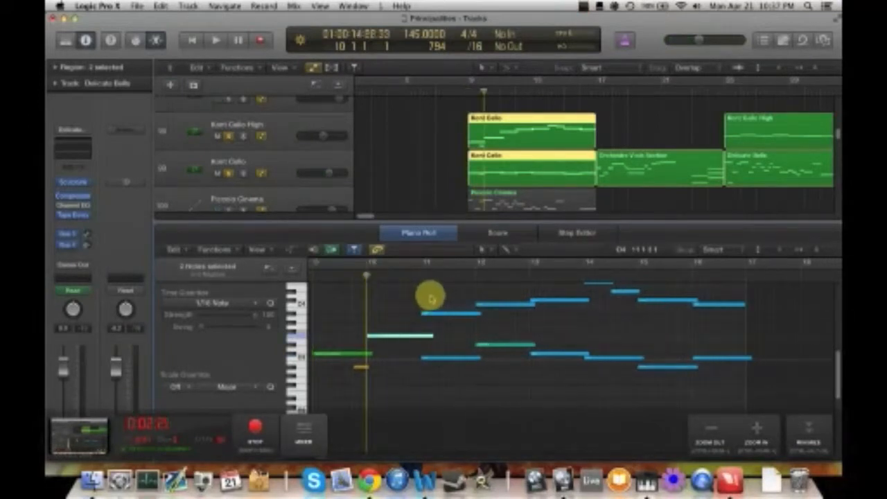
{"action": "left_click_drag", "start_coordinate": [447, 390], "coordinate": [447, 310]}
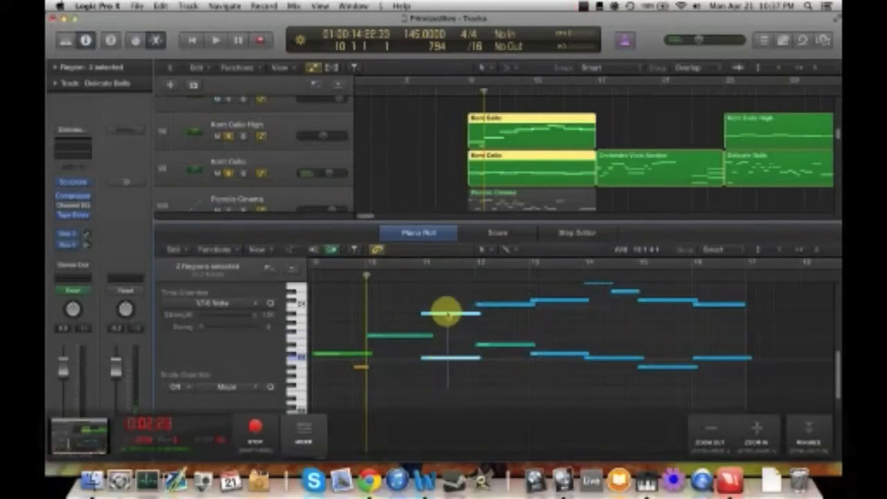
- Play the two cello parts together from bar 10 into bar 11, and again from bar 12
{"action": "left_click", "coordinate": [420, 277]}
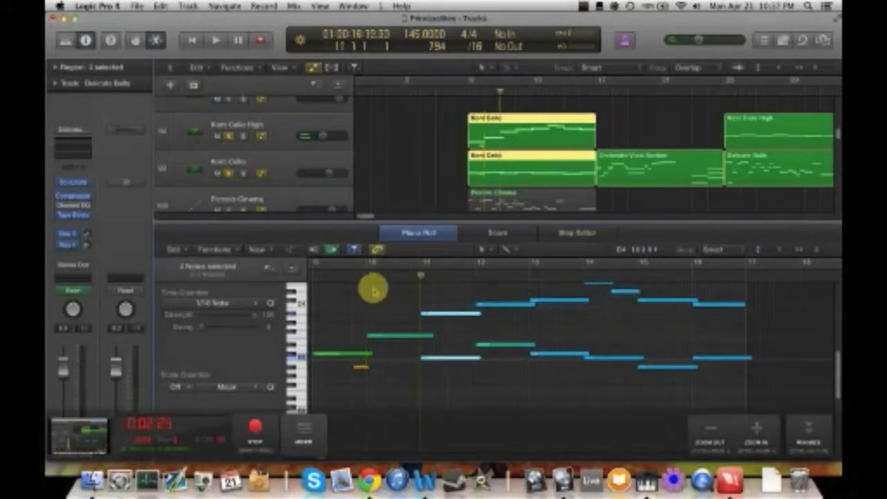
{"action": "key", "text": "space"}
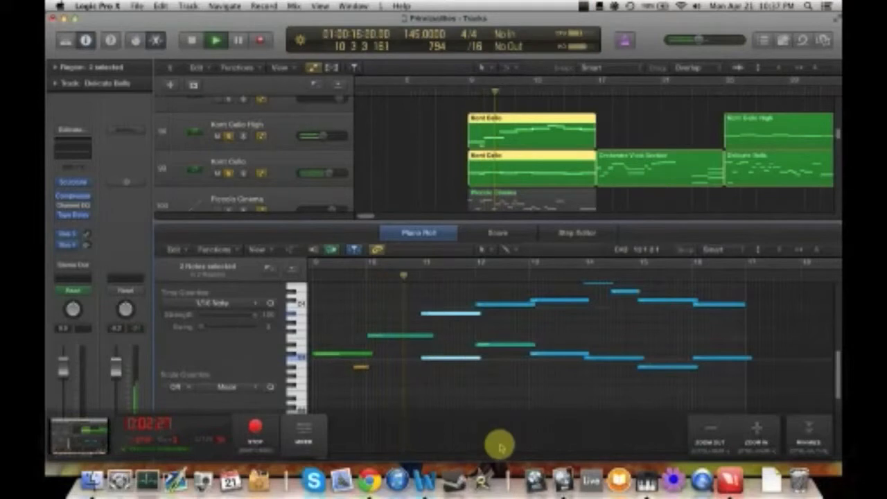
{"action": "key", "text": "space"}
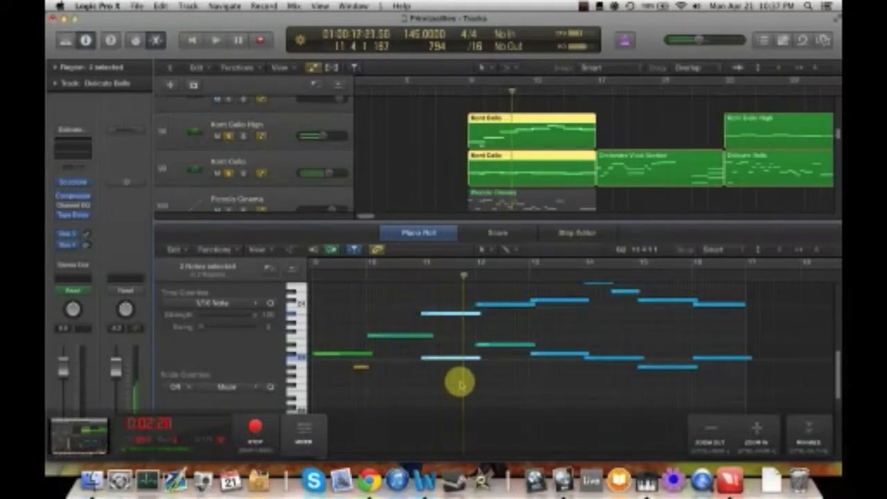
{"action": "scroll", "coordinate": [459, 327], "scroll_direction": "right", "scroll_amount": 2}
{"action": "left_click", "coordinate": [449, 280]}
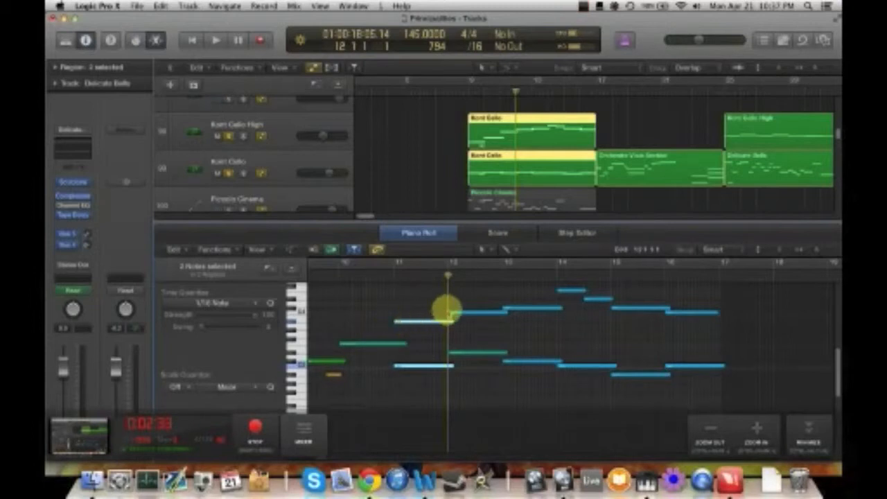
{"action": "key", "text": "space"}
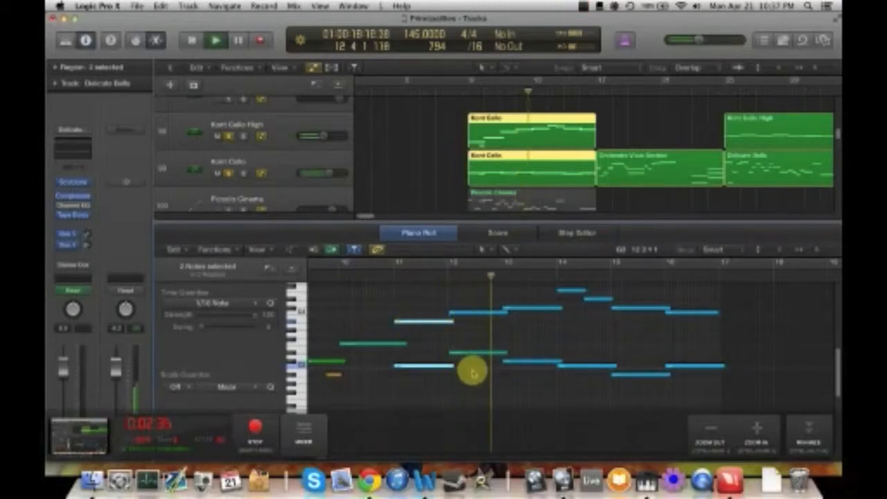
{"action": "key", "text": "space"}
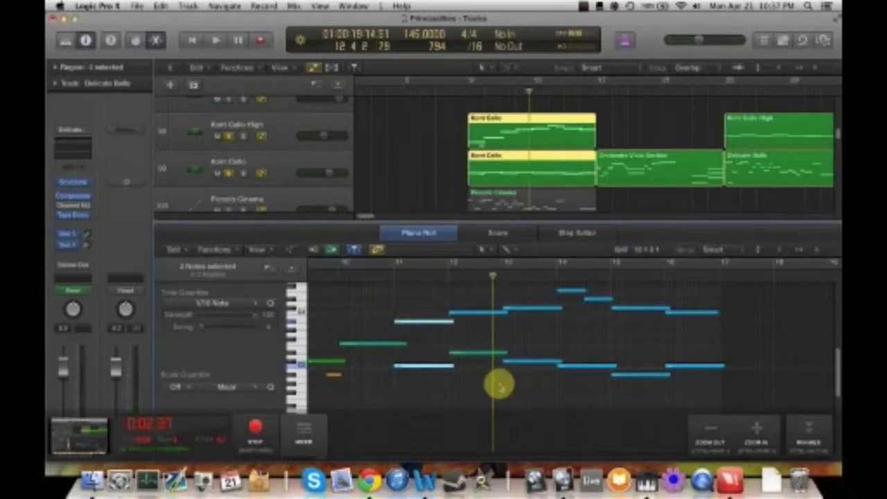
- Audition the bar 9 cello note and the upper and lower cello notes across bars 12 and 13
{"action": "scroll", "coordinate": [443, 332], "scroll_direction": "left", "scroll_amount": 3}
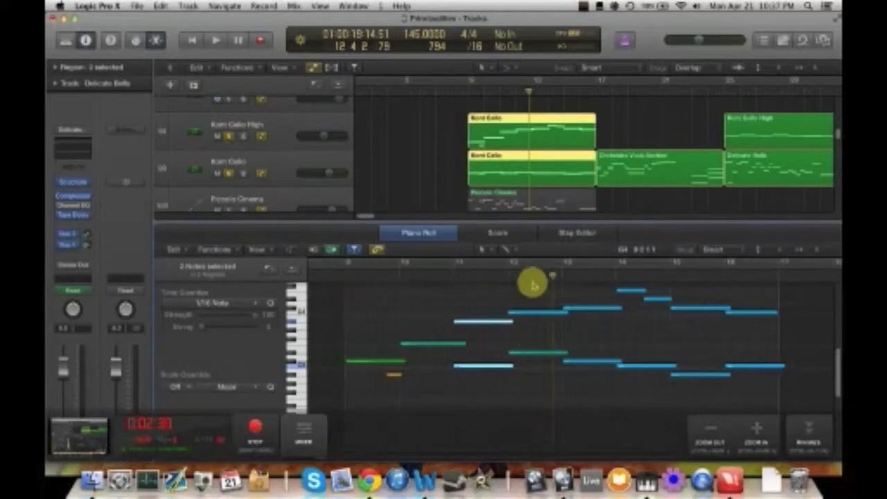
{"action": "left_click", "coordinate": [357, 361]}
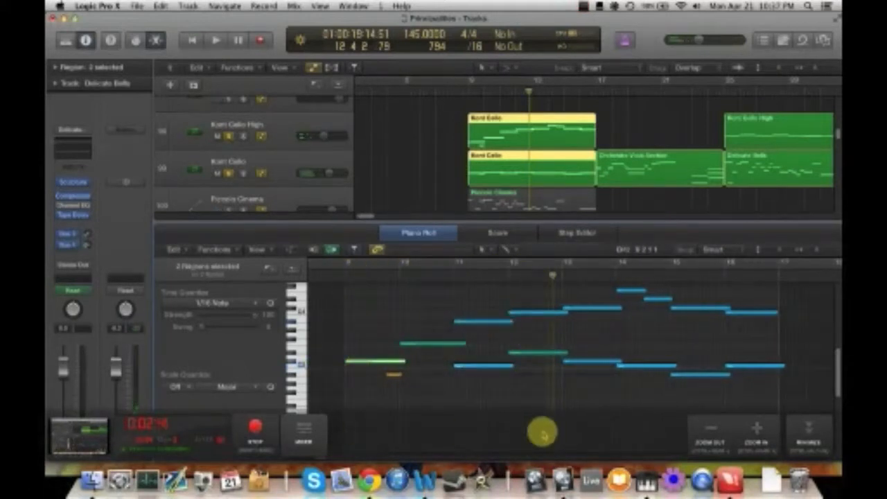
{"action": "scroll", "coordinate": [537, 300], "scroll_direction": "right", "scroll_amount": 3}
{"action": "scroll", "coordinate": [489, 318], "scroll_direction": "left", "scroll_amount": 2}
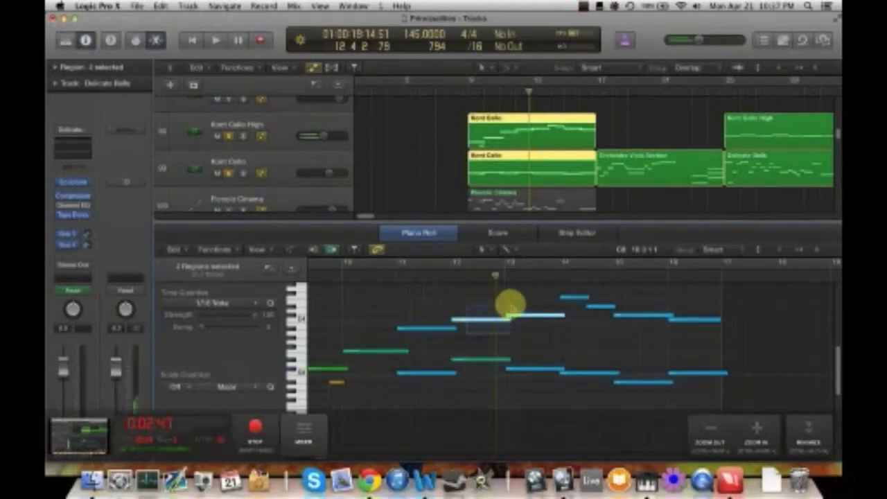
{"action": "left_click", "coordinate": [478, 350]}
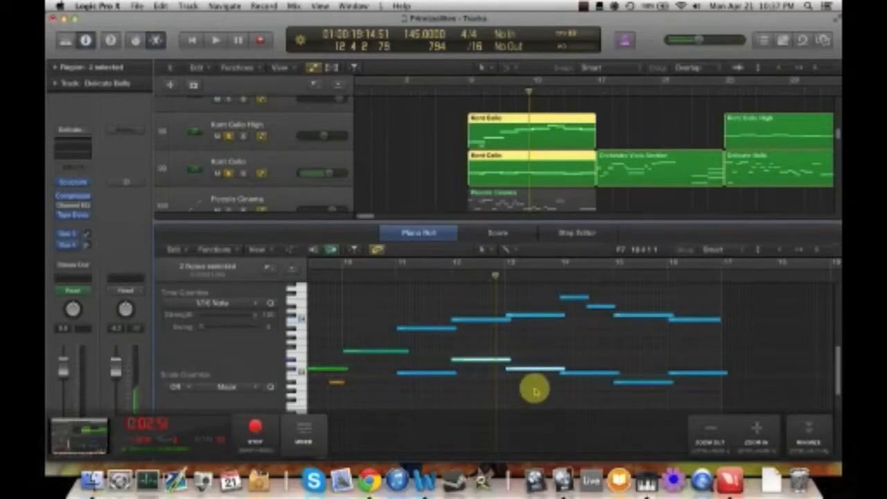
- Play the soloed cello parts from the end of bar 12 up to bar 17, auditioning the high notes in bar 14
{"action": "key", "text": "space"}
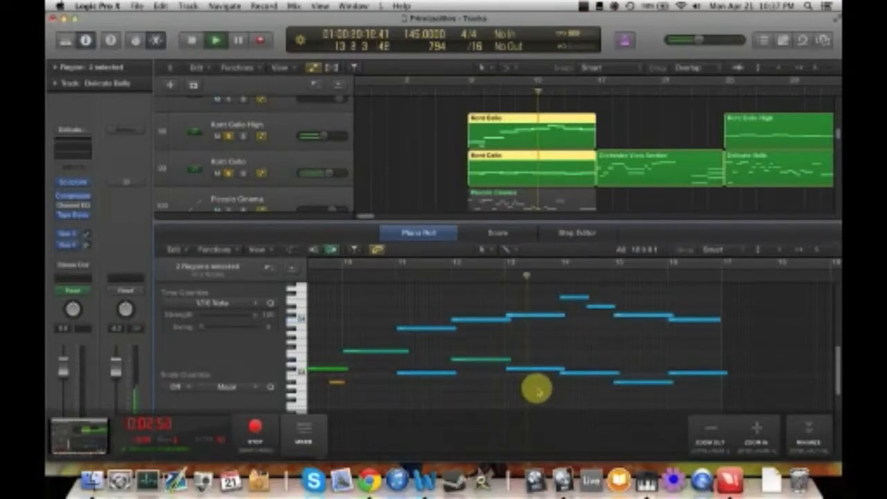
{"action": "key", "text": "space"}
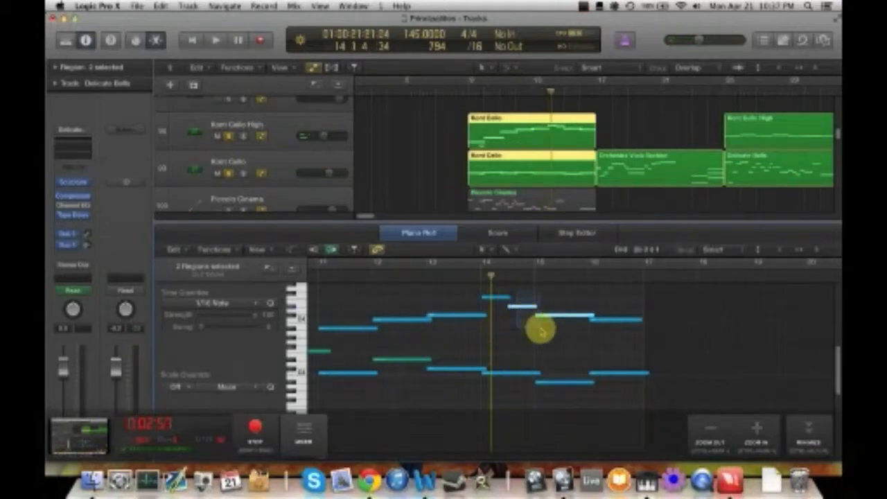
{"action": "left_click", "coordinate": [491, 308]}
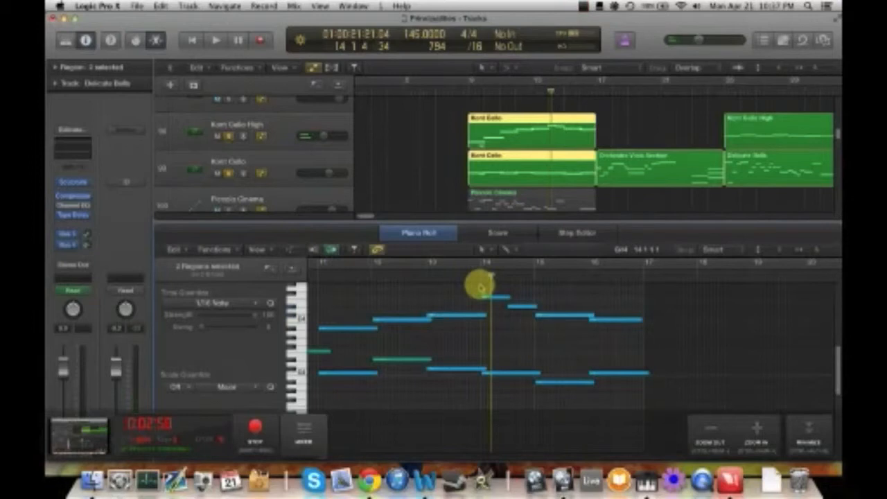
{"action": "key", "text": "space"}
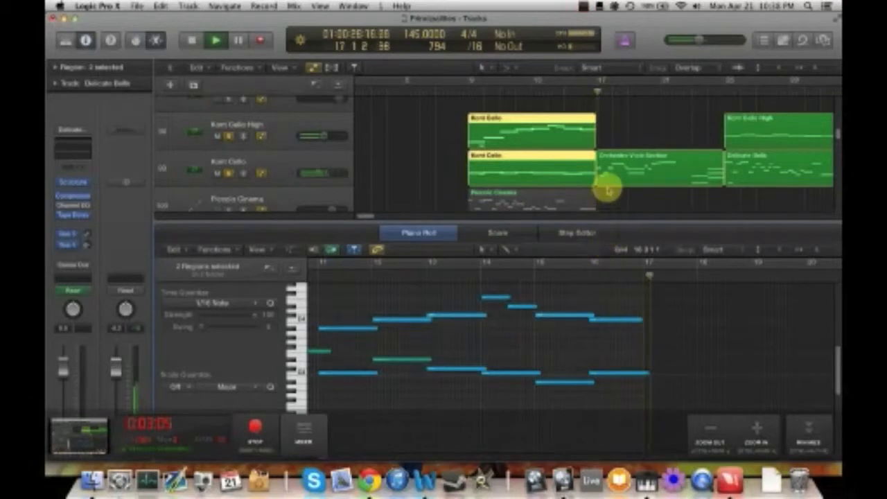
{"action": "key", "text": "space"}
- Turn off solo on the Kont Cello, Kont Cello High and Delicate Bells tracks
{"action": "scroll", "coordinate": [578, 182], "scroll_direction": "right", "scroll_amount": 5}
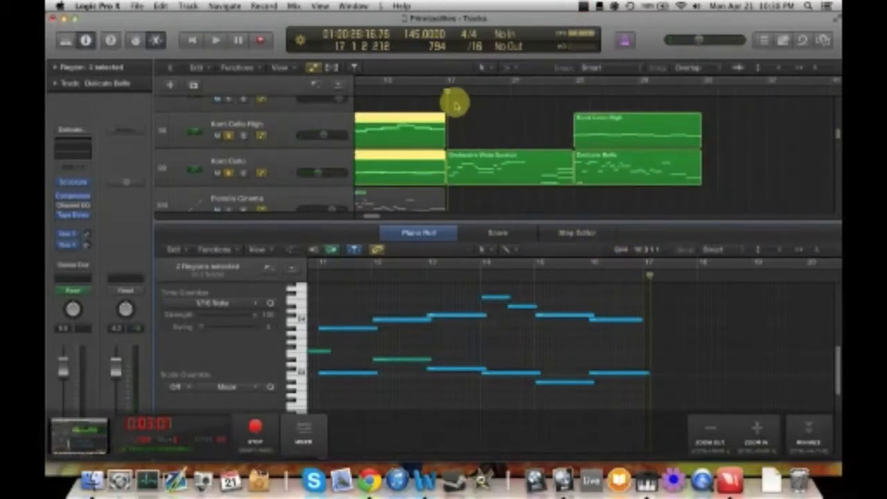
{"action": "scroll", "coordinate": [277, 183], "scroll_direction": "left", "scroll_amount": 1}
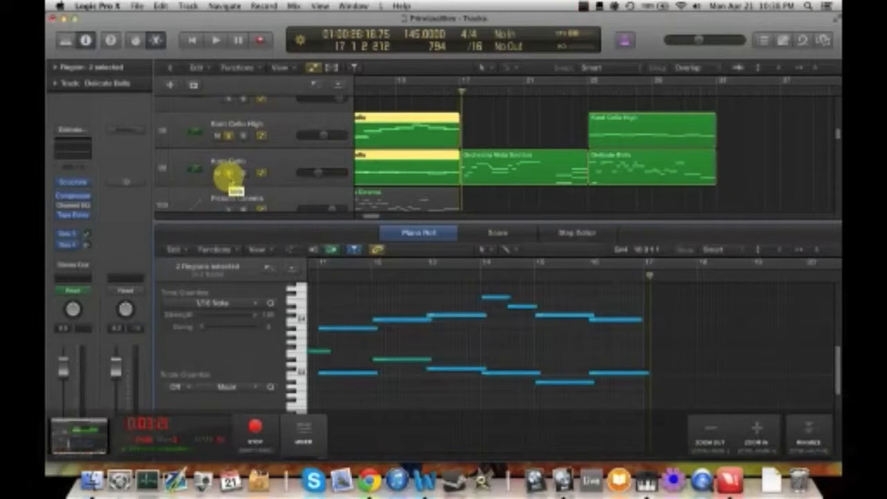
{"action": "left_click", "coordinate": [226, 172]}
{"action": "left_click", "coordinate": [228, 135]}
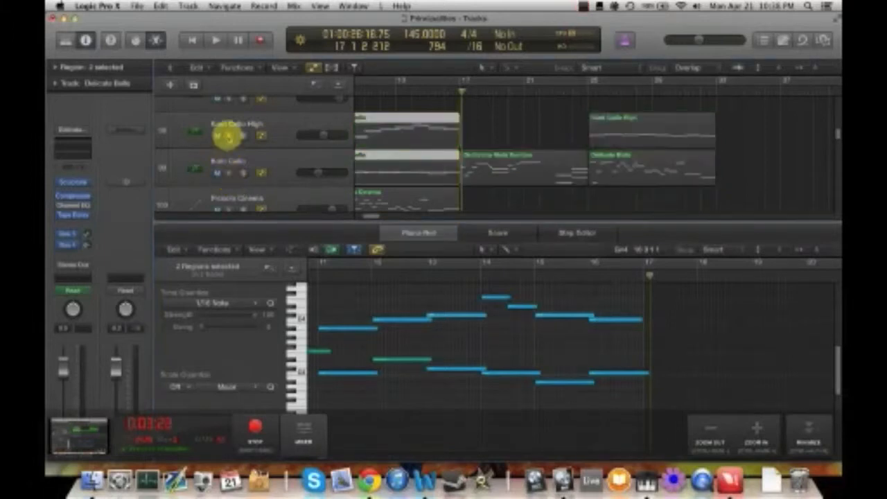
{"action": "scroll", "coordinate": [396, 154], "scroll_direction": "up", "scroll_amount": 15}
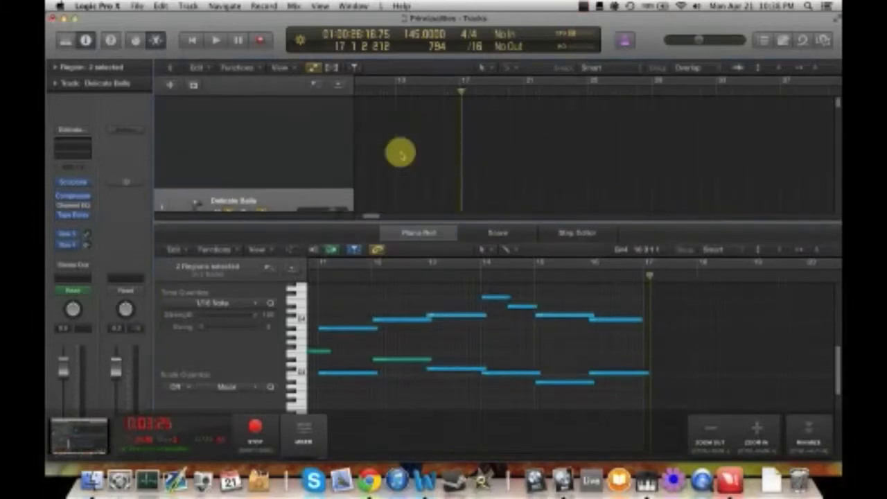
- Play the full arrangement from bar 17, viewing the Solo Soprano and viola regions that start there
{"action": "scroll", "coordinate": [411, 112], "scroll_direction": "down", "scroll_amount": 12}
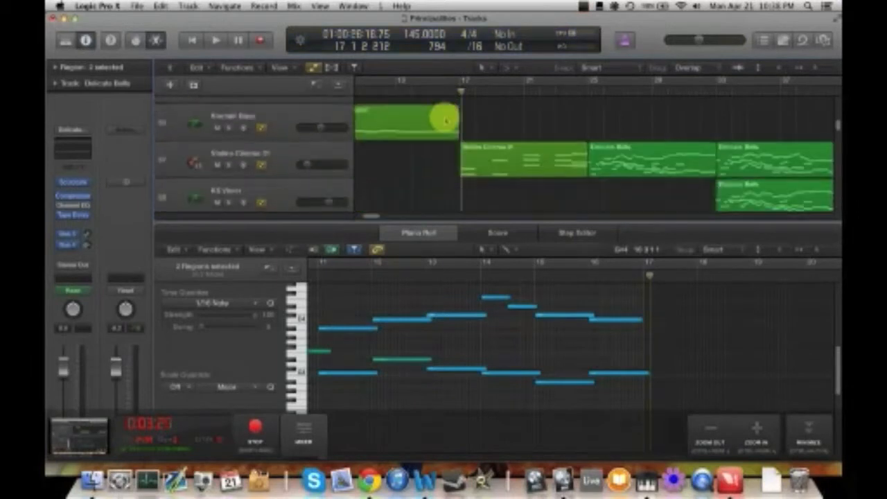
{"action": "scroll", "coordinate": [462, 125], "scroll_direction": "down", "scroll_amount": 5}
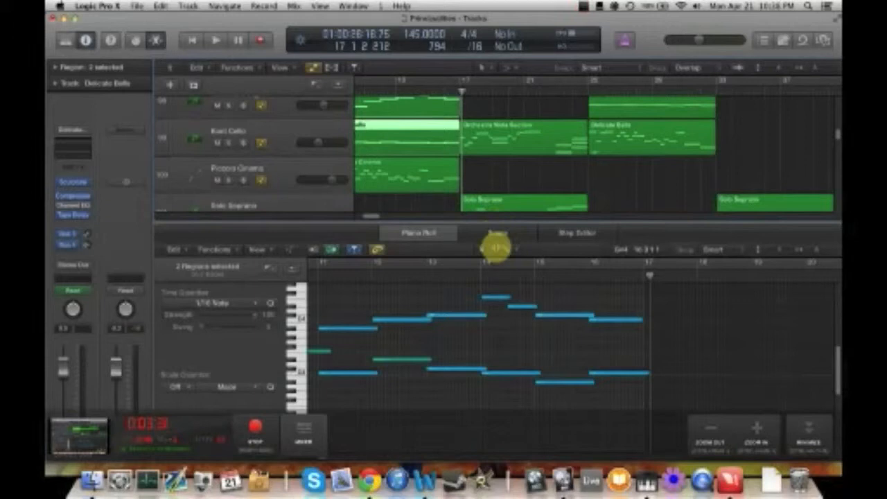
{"action": "scroll", "coordinate": [505, 208], "scroll_direction": "down", "scroll_amount": 6}
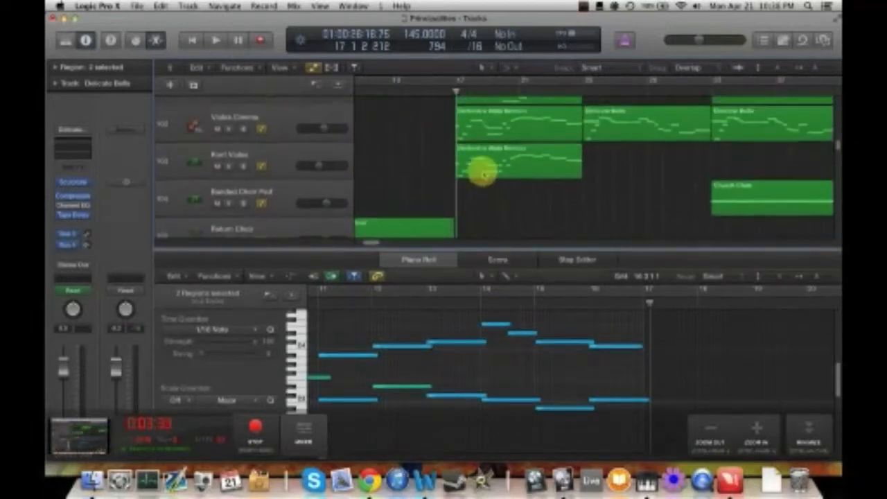
{"action": "scroll", "coordinate": [471, 131], "scroll_direction": "up", "scroll_amount": 5}
{"action": "scroll", "coordinate": [511, 139], "scroll_direction": "up", "scroll_amount": 2}
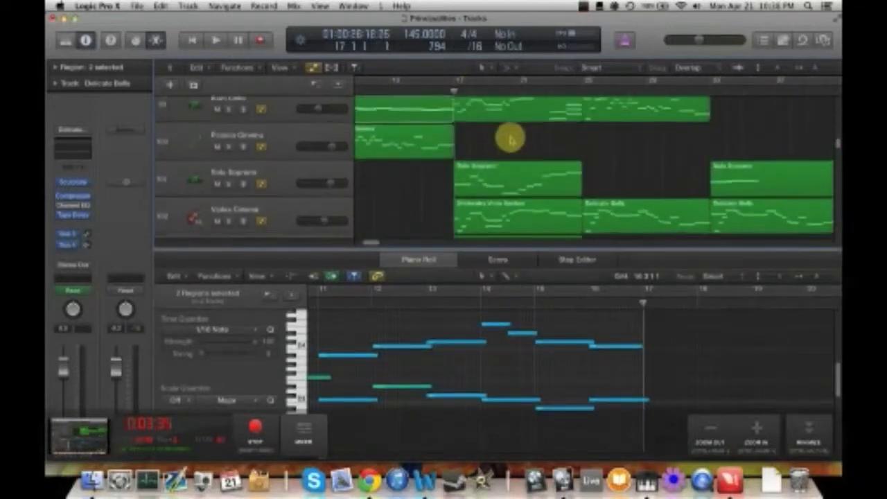
{"action": "scroll", "coordinate": [510, 139], "scroll_direction": "up", "scroll_amount": 1}
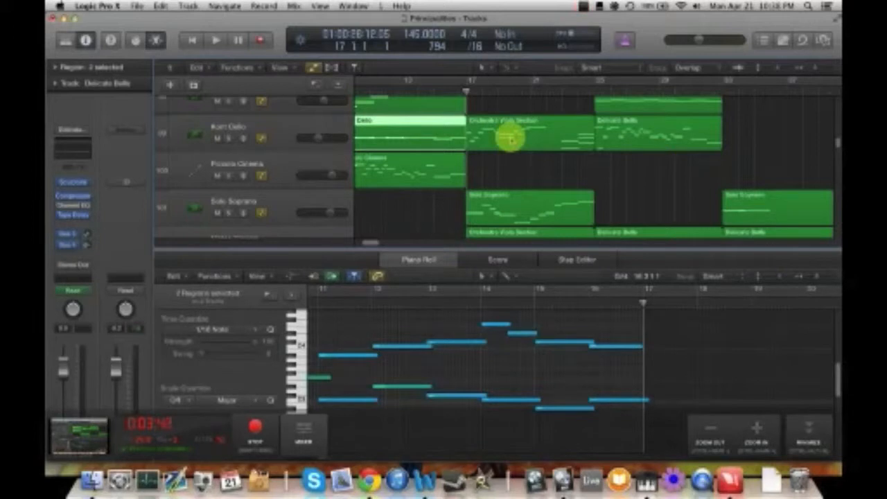
{"action": "key", "text": "space"}
{"action": "scroll", "coordinate": [515, 178], "scroll_direction": "down", "scroll_amount": 1}
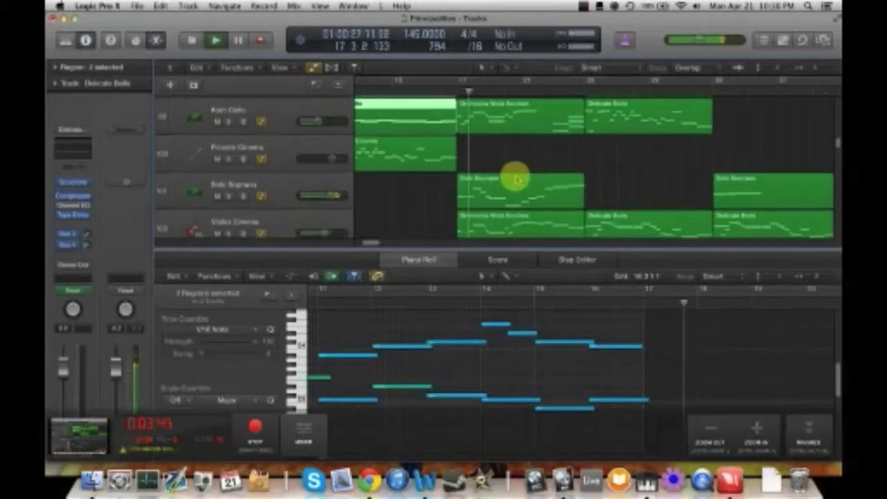
- Replay the full arrangement from bar 17 to about bar 22, viewing the Solo Soprano and Kont Cello regions
{"action": "left_click", "coordinate": [516, 179]}
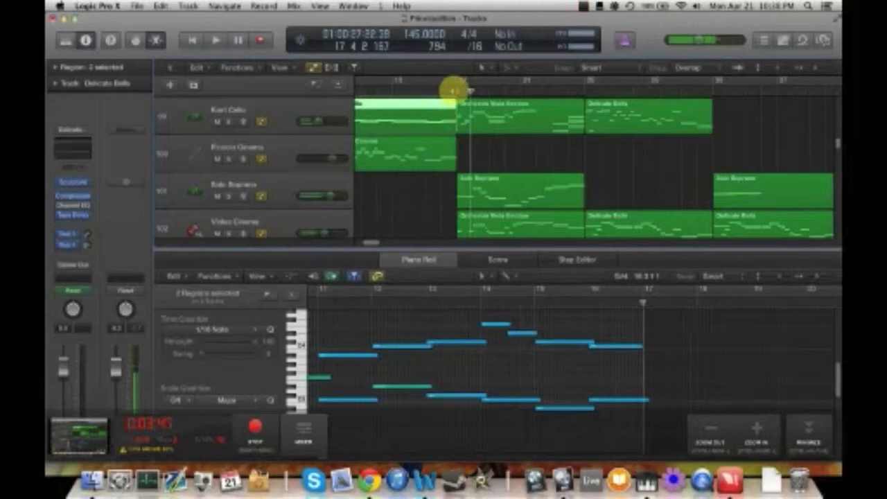
{"action": "left_click", "coordinate": [454, 89]}
{"action": "key", "text": "space"}
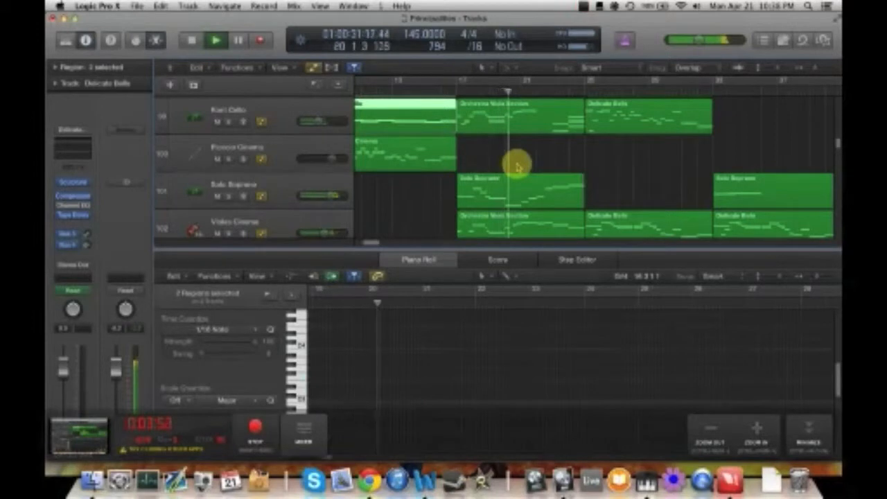
{"action": "scroll", "coordinate": [516, 164], "scroll_direction": "up", "scroll_amount": 3}
{"action": "scroll", "coordinate": [516, 165], "scroll_direction": "up", "scroll_amount": 2}
{"action": "scroll", "coordinate": [516, 165], "scroll_direction": "down", "scroll_amount": 4}
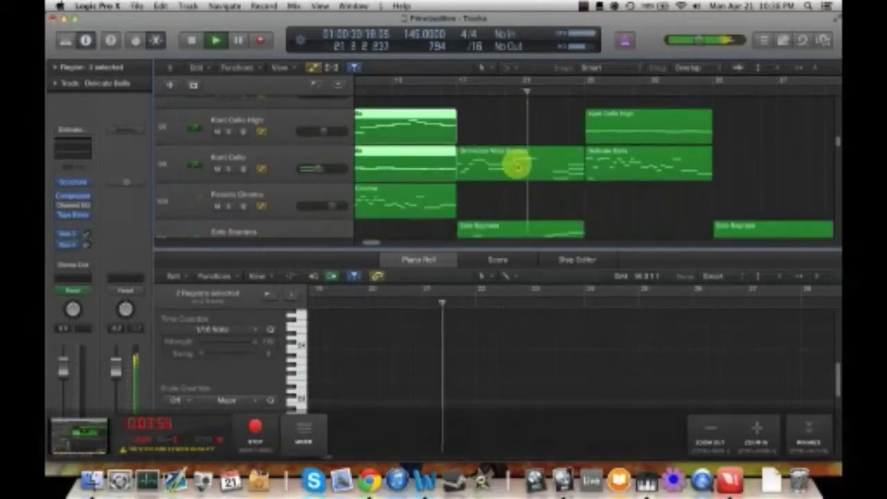
{"action": "scroll", "coordinate": [516, 165], "scroll_direction": "up", "scroll_amount": 1}
{"action": "key", "text": "space"}
- Display the notes of the Violas Cinema region at bar 17 in the piano roll
{"action": "scroll", "coordinate": [516, 166], "scroll_direction": "up", "scroll_amount": 7}
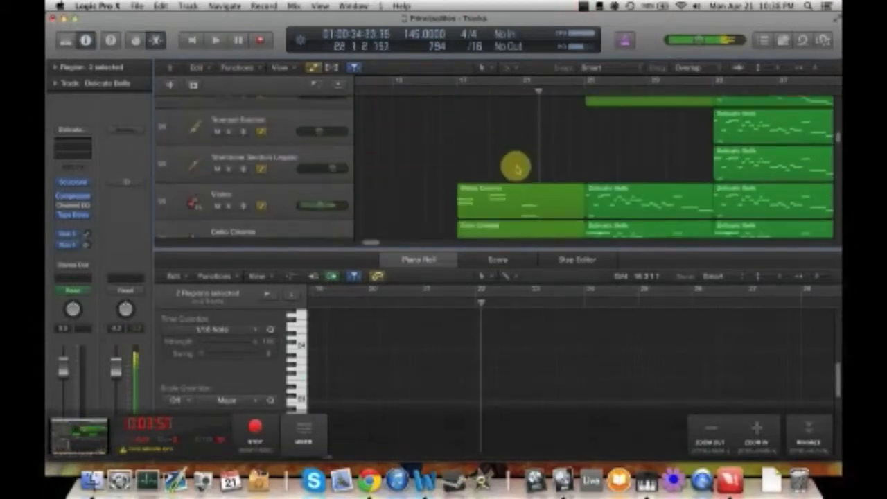
{"action": "scroll", "coordinate": [516, 166], "scroll_direction": "down", "scroll_amount": 3}
{"action": "left_click_drag", "start_coordinate": [441, 135], "coordinate": [461, 142]}
{"action": "left_click", "coordinate": [461, 142]}
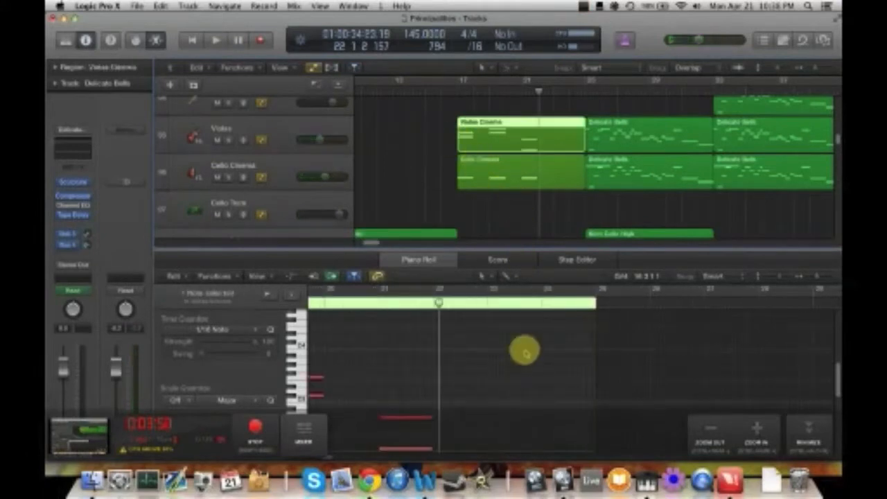
{"action": "scroll", "coordinate": [507, 334], "scroll_direction": "down", "scroll_amount": 1}
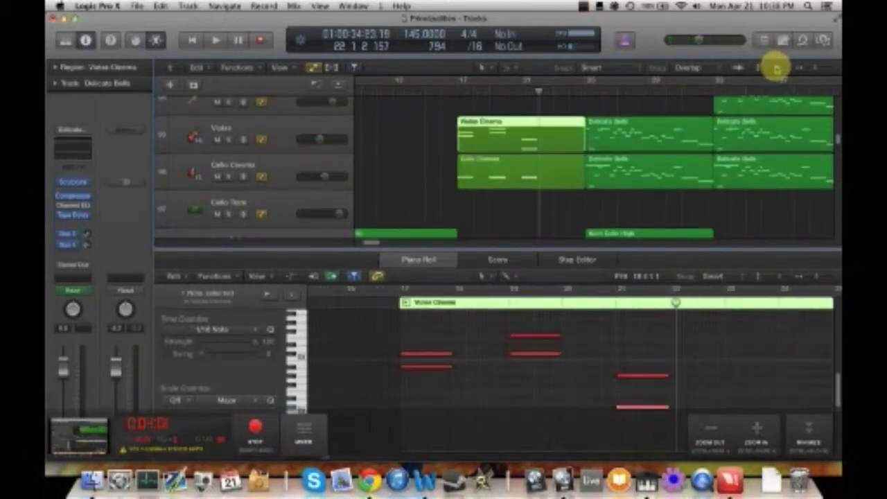
- Show the track automation and select the Cello Cinema region at bar 17 to view its notes and volume curve
{"action": "left_click_drag", "start_coordinate": [776, 68], "coordinate": [779, 69]}
{"action": "key", "text": "a"}
{"action": "scroll", "coordinate": [633, 156], "scroll_direction": "down", "scroll_amount": 4}
{"action": "scroll", "coordinate": [460, 141], "scroll_direction": "up", "scroll_amount": 2}
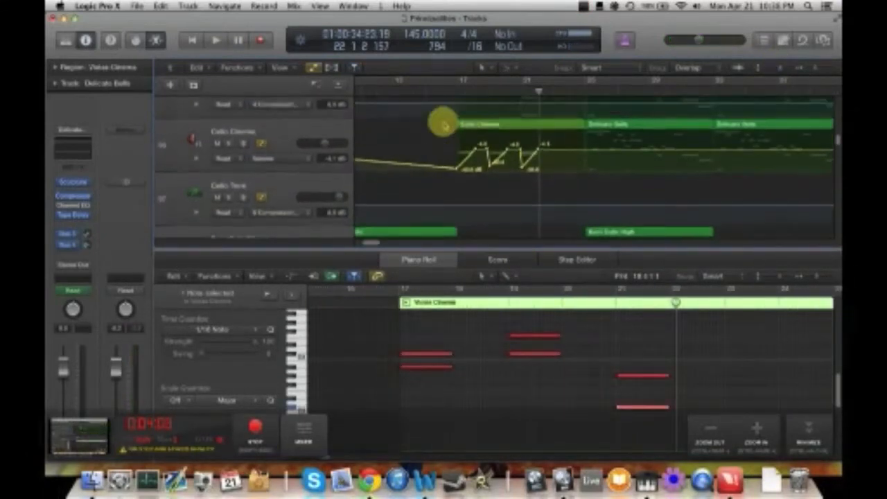
{"action": "left_click", "coordinate": [478, 125]}
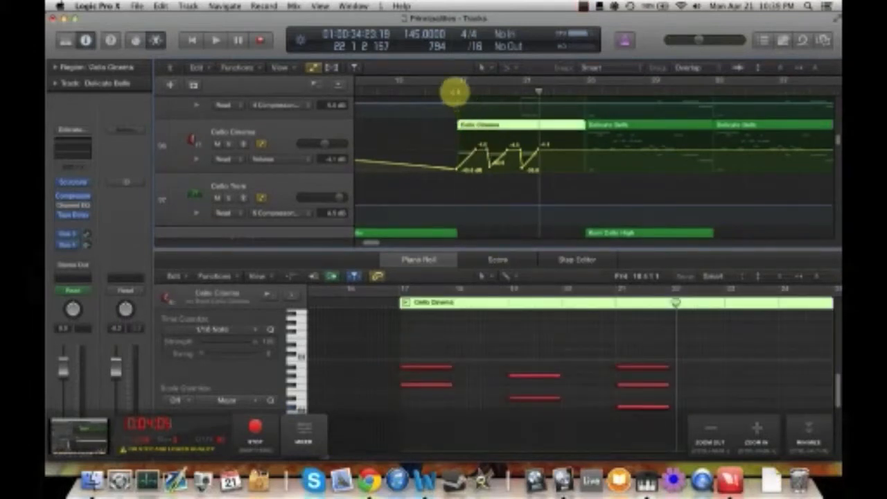
- Play the arrangement from bar 17 to bar 20, following the Cello Cinema volume swells
{"action": "left_click", "coordinate": [456, 92]}
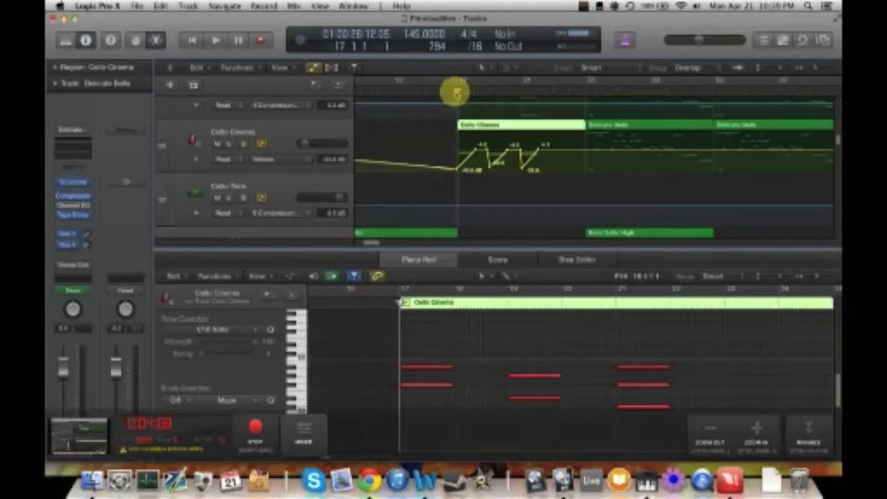
{"action": "key", "text": "space"}
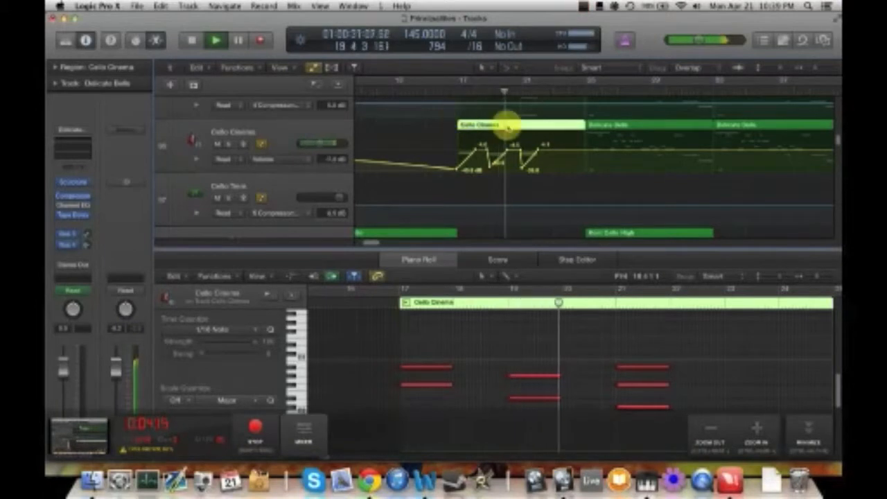
{"action": "key", "text": "space"}
- Enlarge the tracks area and play the arrangement from bar 25 to bar 30, viewing the Violas and Cello Cinema regions
{"action": "scroll", "coordinate": [510, 134], "scroll_direction": "up", "scroll_amount": 2}
{"action": "left_click_drag", "start_coordinate": [517, 250], "coordinate": [526, 370]}
{"action": "scroll", "coordinate": [578, 302], "scroll_direction": "up", "scroll_amount": 1}
{"action": "scroll", "coordinate": [575, 302], "scroll_direction": "right", "scroll_amount": 3}
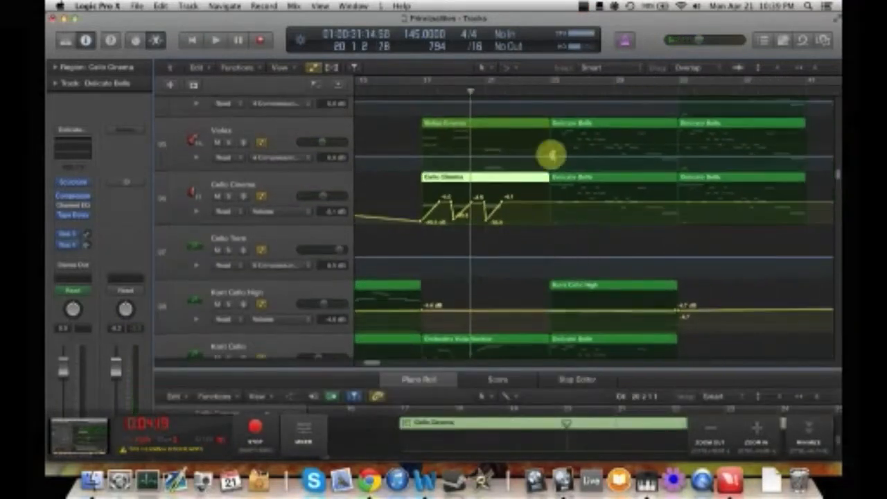
{"action": "left_click", "coordinate": [546, 86]}
{"action": "scroll", "coordinate": [604, 122], "scroll_direction": "right", "scroll_amount": 5}
{"action": "scroll", "coordinate": [626, 144], "scroll_direction": "left", "scroll_amount": 5}
{"action": "scroll", "coordinate": [488, 149], "scroll_direction": "up", "scroll_amount": 1}
{"action": "key", "text": "space"}
{"action": "scroll", "coordinate": [499, 156], "scroll_direction": "down", "scroll_amount": 5}
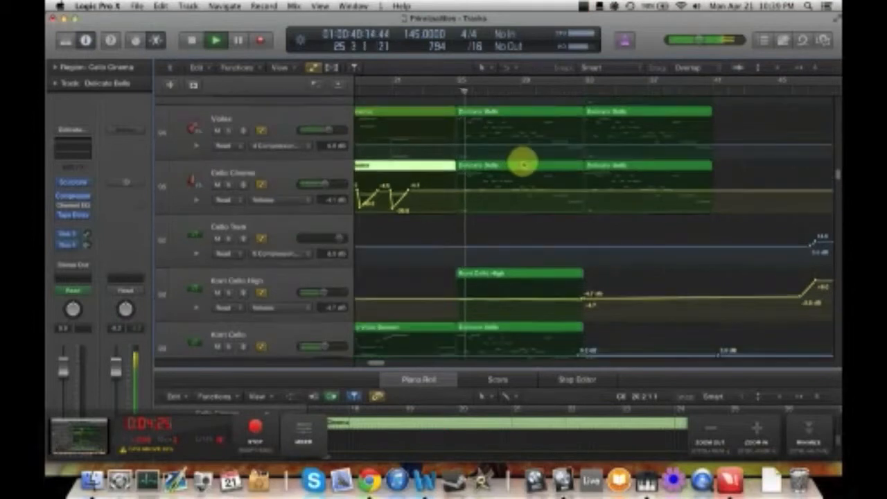
{"action": "scroll", "coordinate": [519, 175], "scroll_direction": "up", "scroll_amount": 7}
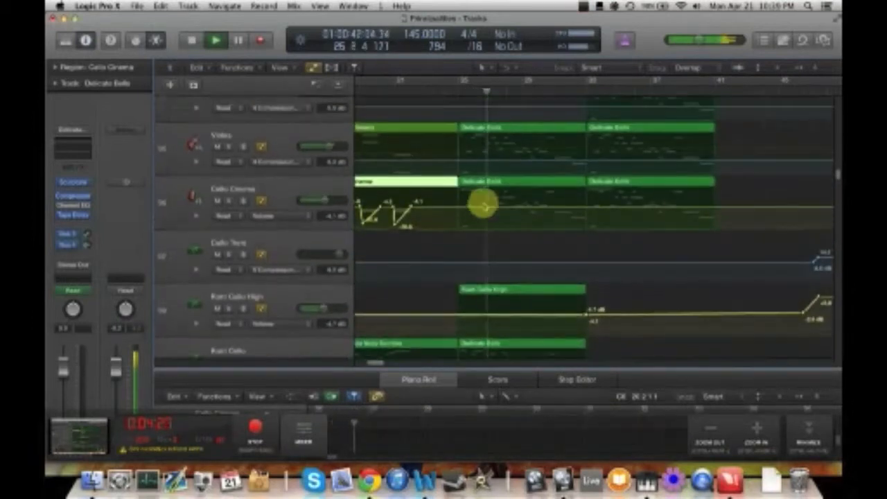
{"action": "scroll", "coordinate": [480, 208], "scroll_direction": "left", "scroll_amount": 1}
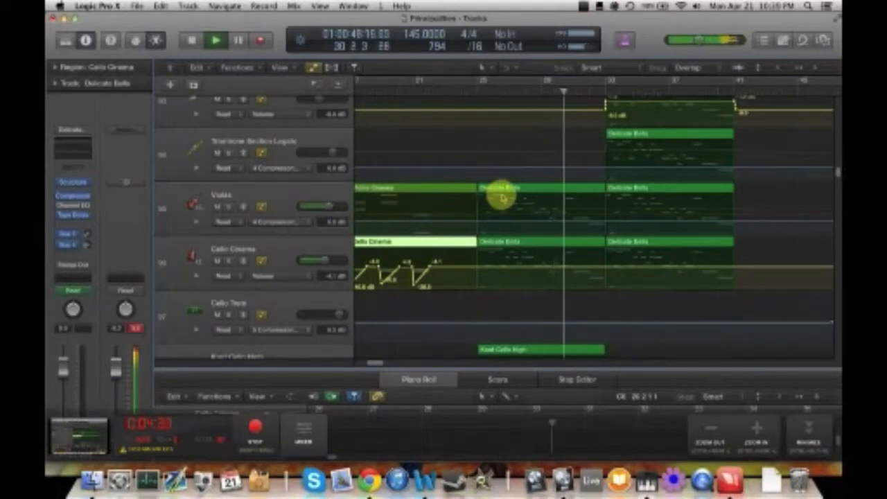
{"action": "key", "text": "space"}
- Select the Delicate Bells region at bar 25 on the Violas track and enlarge the piano roll
{"action": "scroll", "coordinate": [516, 189], "scroll_direction": "down", "scroll_amount": 2}
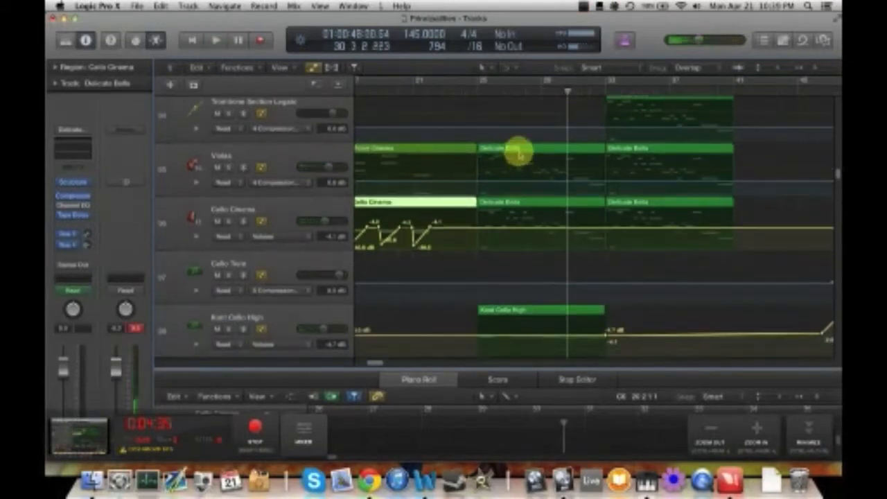
{"action": "left_click", "coordinate": [516, 149]}
{"action": "scroll", "coordinate": [518, 163], "scroll_direction": "up", "scroll_amount": 1}
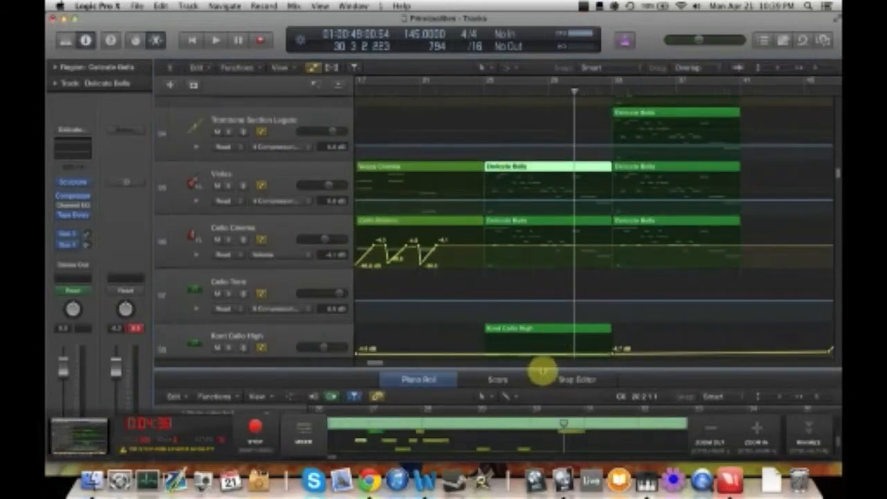
{"action": "left_click_drag", "start_coordinate": [543, 372], "coordinate": [547, 231]}
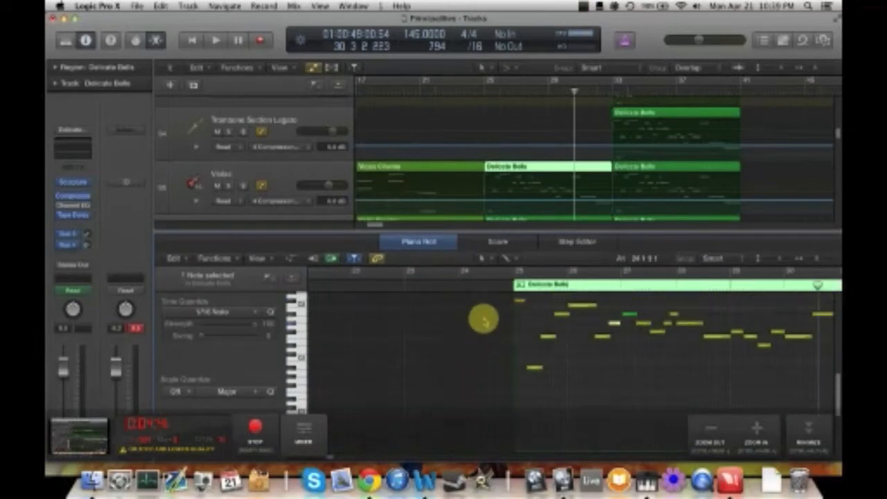
- Select the viola notes across bars 25 to 27 to audition the start of the melody
{"action": "scroll", "coordinate": [485, 318], "scroll_direction": "right", "scroll_amount": 3}
{"action": "scroll", "coordinate": [480, 311], "scroll_direction": "up", "scroll_amount": 2}
{"action": "left_click_drag", "start_coordinate": [458, 306], "coordinate": [498, 318]}
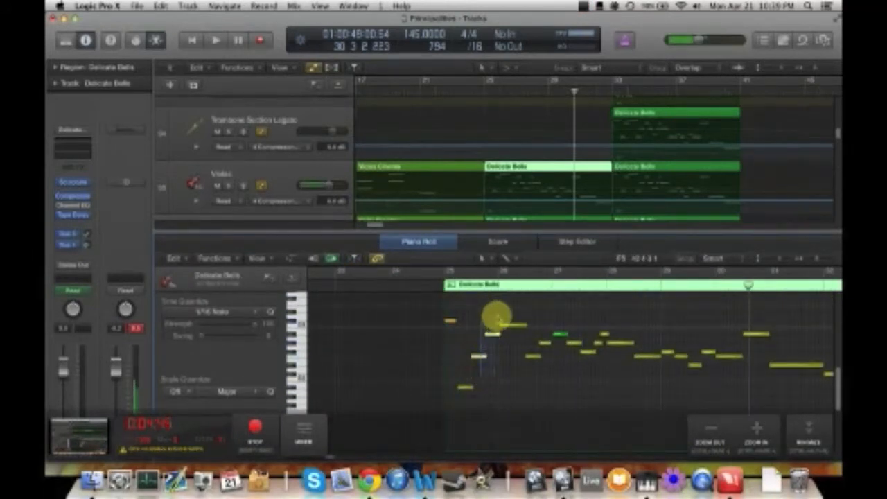
{"action": "left_click_drag", "start_coordinate": [555, 300], "coordinate": [570, 298]}
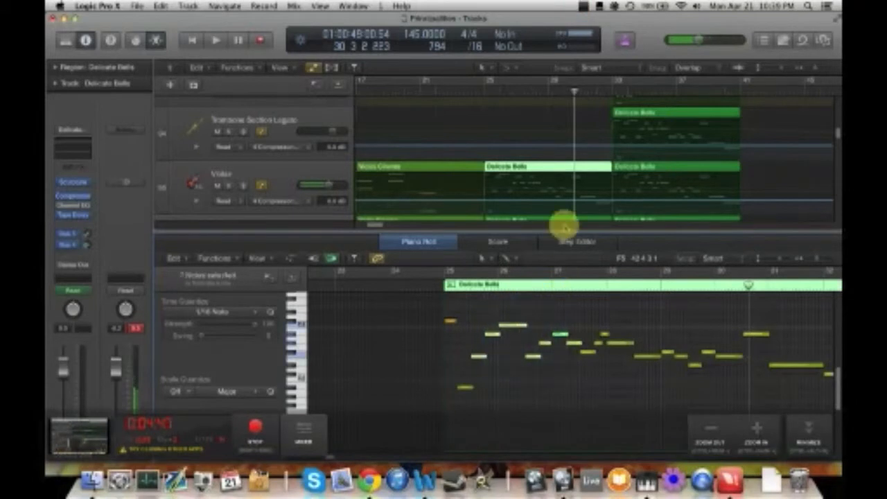
- Display the notes of the Delicate Bells region at bar 25 on the Violins Cinema 01 track
{"action": "scroll", "coordinate": [553, 178], "scroll_direction": "down", "scroll_amount": 3}
{"action": "scroll", "coordinate": [552, 178], "scroll_direction": "up", "scroll_amount": 5}
{"action": "scroll", "coordinate": [552, 178], "scroll_direction": "up", "scroll_amount": 6}
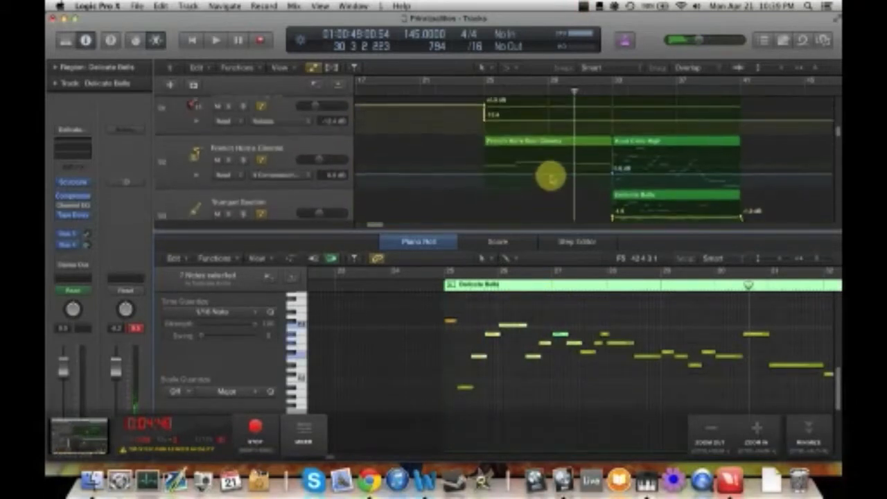
{"action": "scroll", "coordinate": [523, 175], "scroll_direction": "down", "scroll_amount": 5}
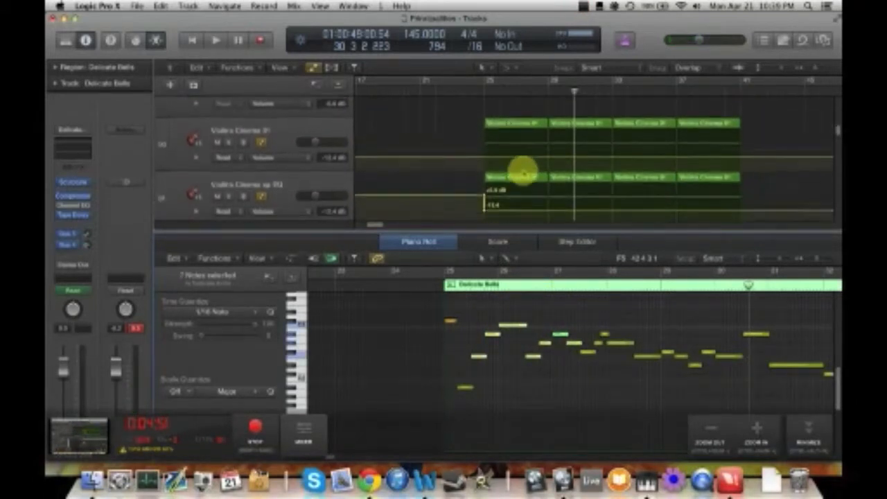
{"action": "left_click", "coordinate": [521, 154]}
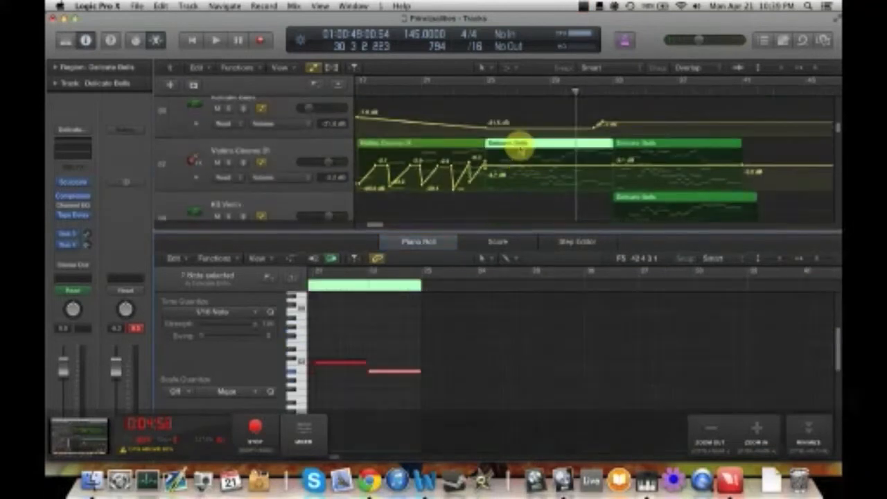
{"action": "scroll", "coordinate": [452, 340], "scroll_direction": "right", "scroll_amount": 1}
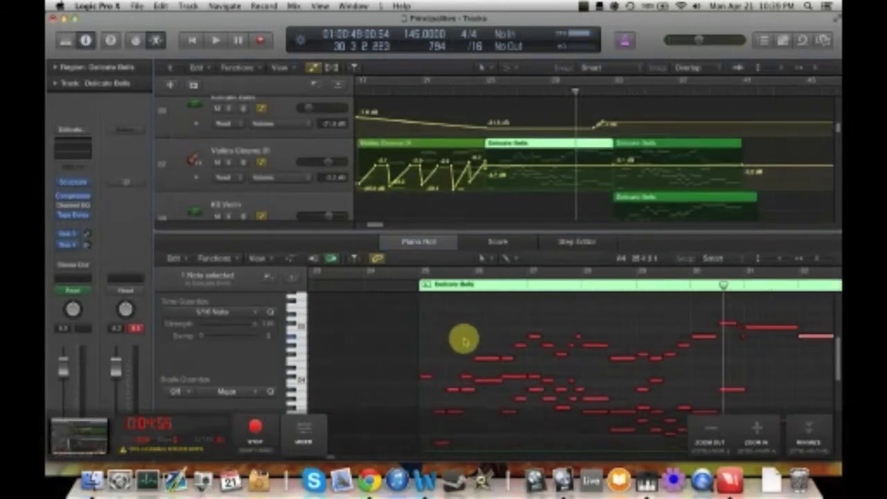
{"action": "left_click_drag", "start_coordinate": [483, 362], "coordinate": [493, 353]}
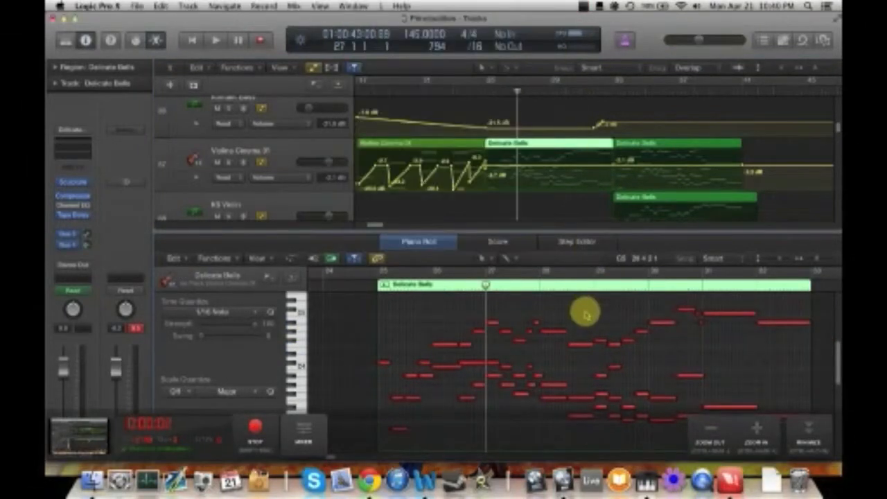
- Move the playhead to bar 25 and examine the stacked violin lines in the region
{"action": "scroll", "coordinate": [493, 315], "scroll_direction": "down", "scroll_amount": 2}
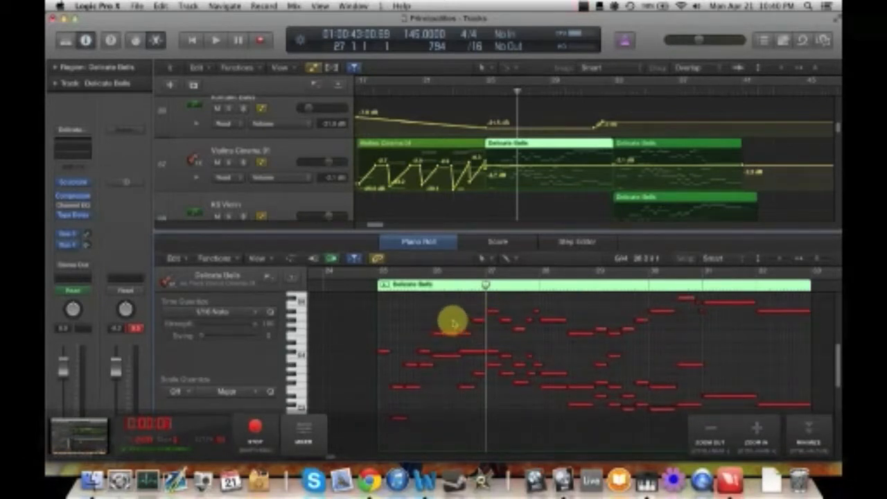
{"action": "left_click_drag", "start_coordinate": [433, 285], "coordinate": [383, 285]}
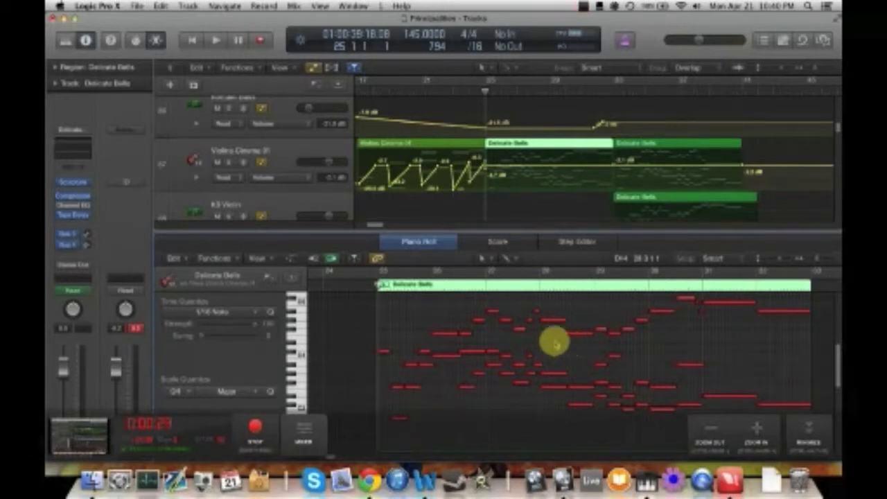
{"action": "scroll", "coordinate": [552, 342], "scroll_direction": "right", "scroll_amount": 3}
{"action": "scroll", "coordinate": [461, 344], "scroll_direction": "left", "scroll_amount": 2}
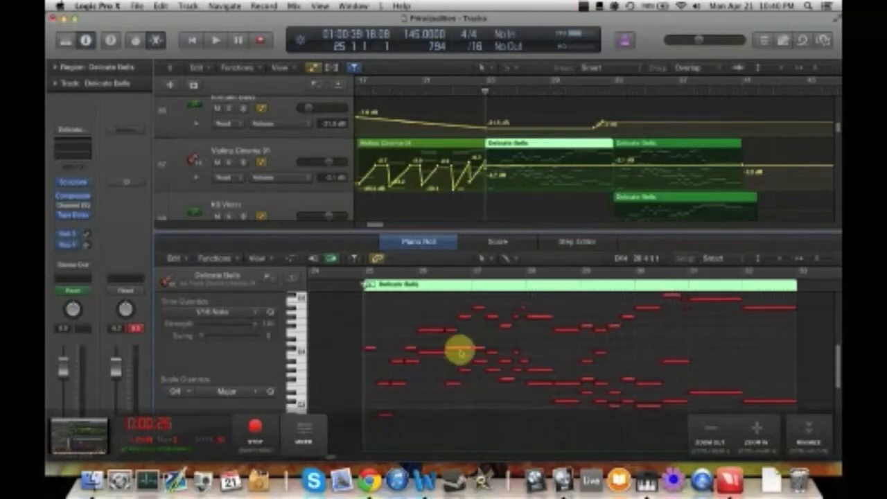
{"action": "scroll", "coordinate": [447, 355], "scroll_direction": "up", "scroll_amount": 1}
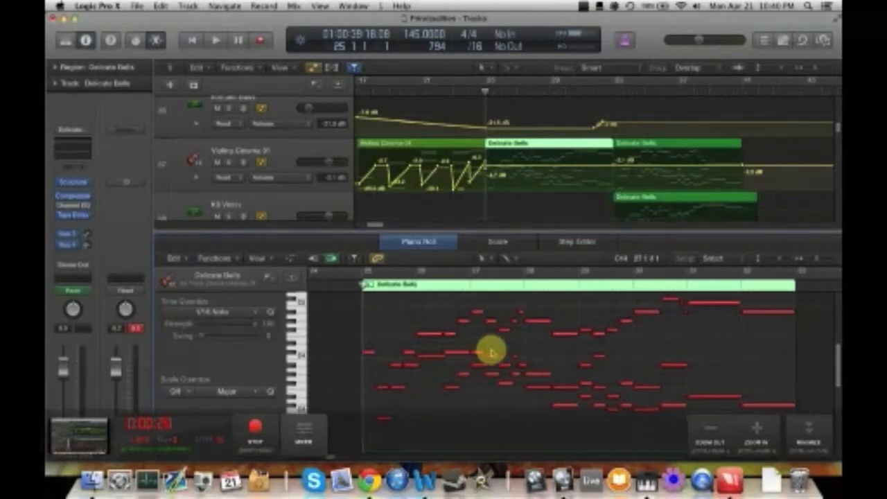
{"action": "scroll", "coordinate": [505, 356], "scroll_direction": "up", "scroll_amount": 2}
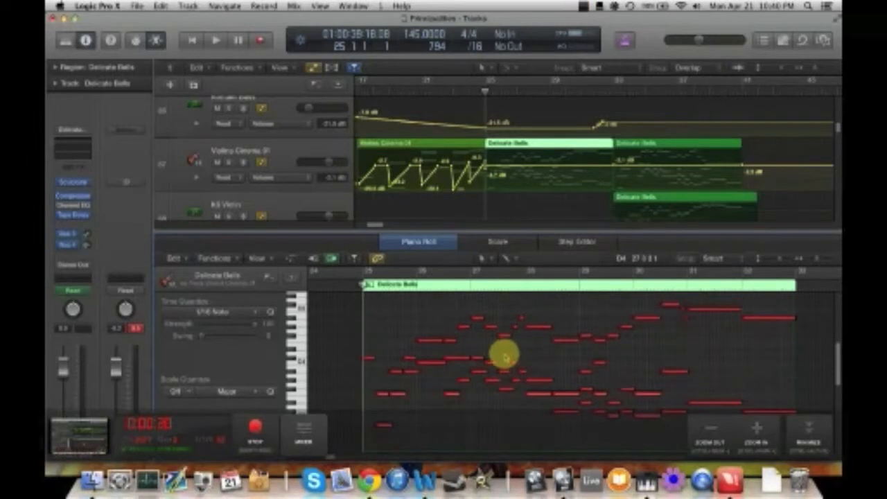
- Examine the layered violin notes in bars 26 to 29 up close, returning to a view of the whole region
{"action": "key", "text": "super+Right"}
{"action": "key", "text": "super+Right"}
{"action": "scroll", "coordinate": [656, 326], "scroll_direction": "right", "scroll_amount": 5}
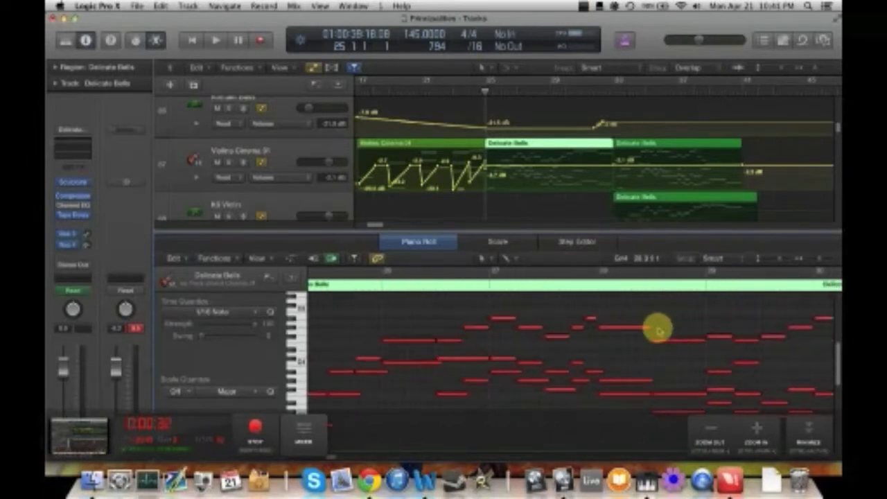
{"action": "key", "text": "super+Left"}
{"action": "key", "text": "super+Left"}
{"action": "key", "text": "super+Left"}
{"action": "scroll", "coordinate": [659, 332], "scroll_direction": "left", "scroll_amount": 6}
{"action": "scroll", "coordinate": [549, 338], "scroll_direction": "left", "scroll_amount": 2}
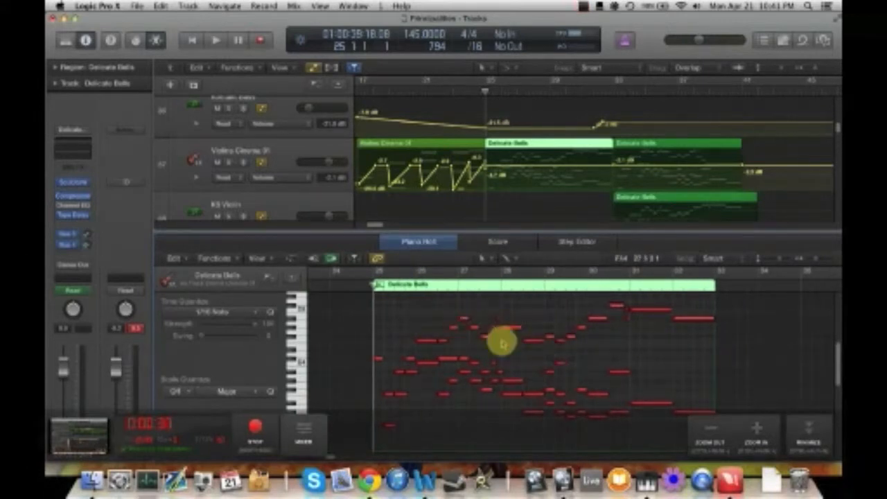
- Play the arrangement from bar 25 to bar 27, following the layered violin notes in the piano roll
{"action": "key", "text": "space"}
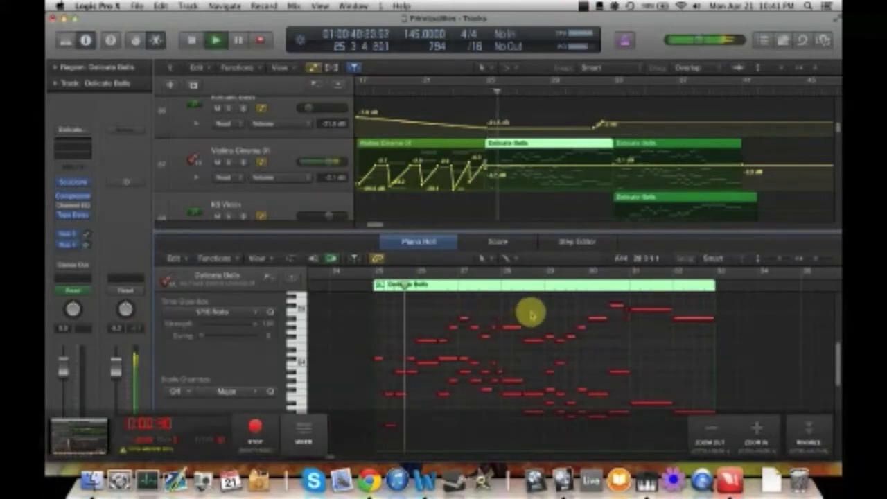
{"action": "scroll", "coordinate": [532, 317], "scroll_direction": "right", "scroll_amount": 3}
{"action": "scroll", "coordinate": [545, 335], "scroll_direction": "right", "scroll_amount": 3}
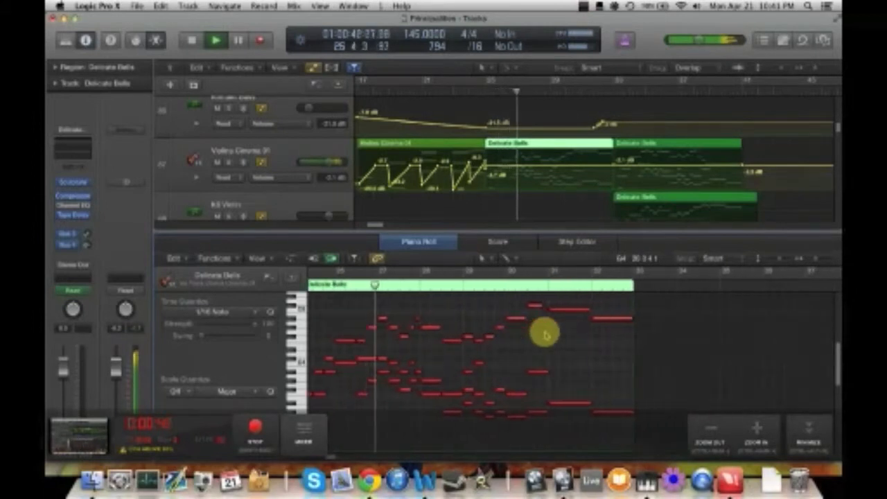
{"action": "scroll", "coordinate": [544, 335], "scroll_direction": "left", "scroll_amount": 3}
{"action": "key", "text": "space"}
- Stop the playback at bar 27, move ahead in the arrangement, and play it from bar 65
{"action": "scroll", "coordinate": [607, 167], "scroll_direction": "right", "scroll_amount": 5}
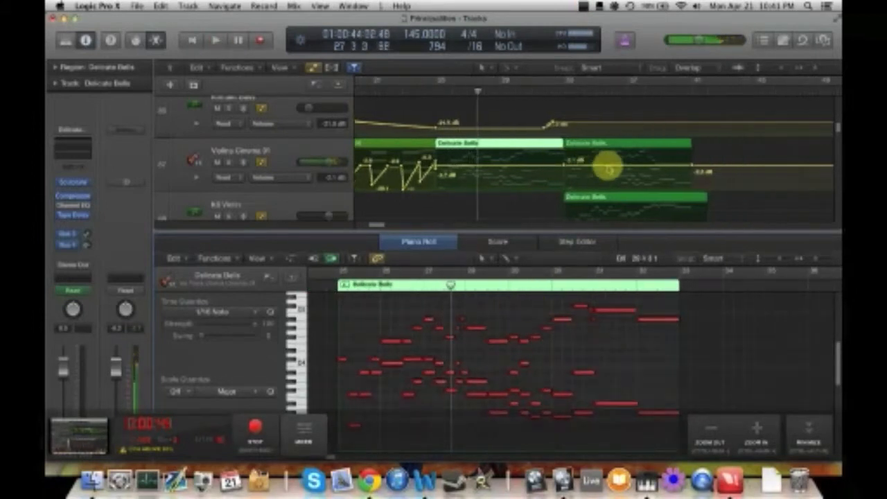
{"action": "scroll", "coordinate": [608, 167], "scroll_direction": "right", "scroll_amount": 10}
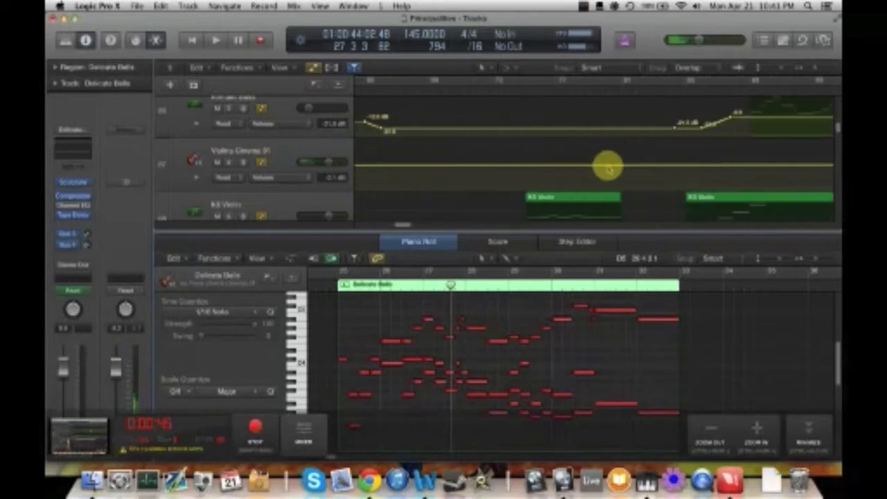
{"action": "scroll", "coordinate": [608, 167], "scroll_direction": "left", "scroll_amount": 5}
{"action": "scroll", "coordinate": [588, 129], "scroll_direction": "right", "scroll_amount": 3}
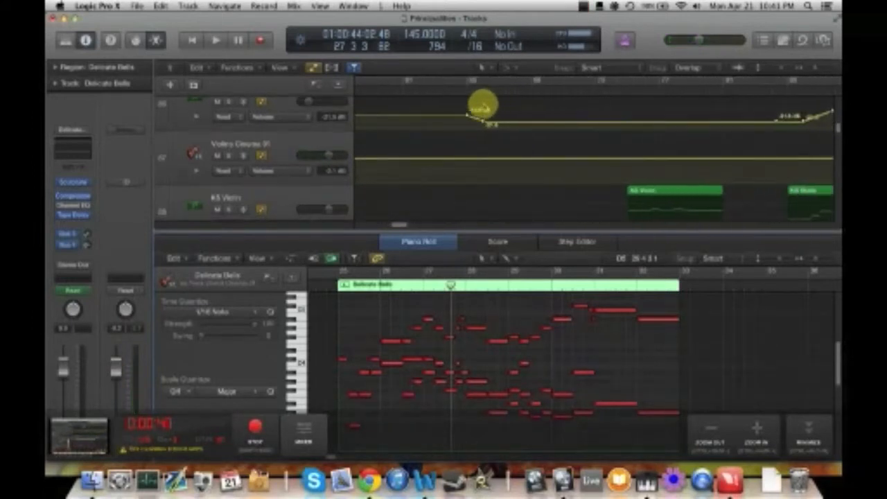
{"action": "scroll", "coordinate": [481, 103], "scroll_direction": "down", "scroll_amount": 2}
{"action": "left_click", "coordinate": [464, 94]}
{"action": "key", "text": "space"}
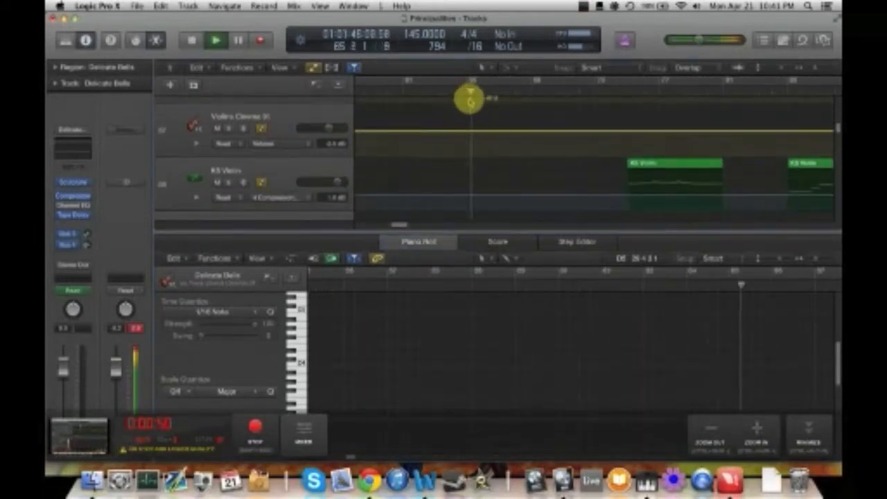
- Audition the arrangement at bars 57 and 53, then set the playhead at bar 49
{"action": "left_click", "coordinate": [450, 93]}
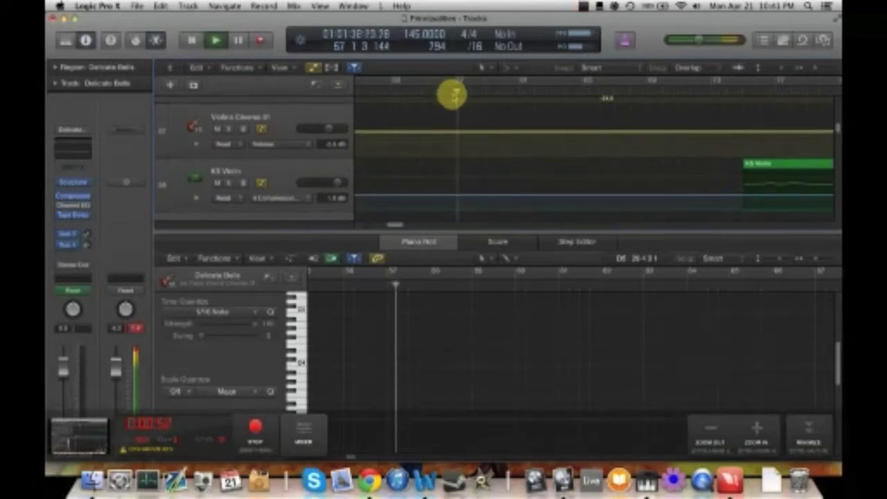
{"action": "left_click", "coordinate": [510, 90]}
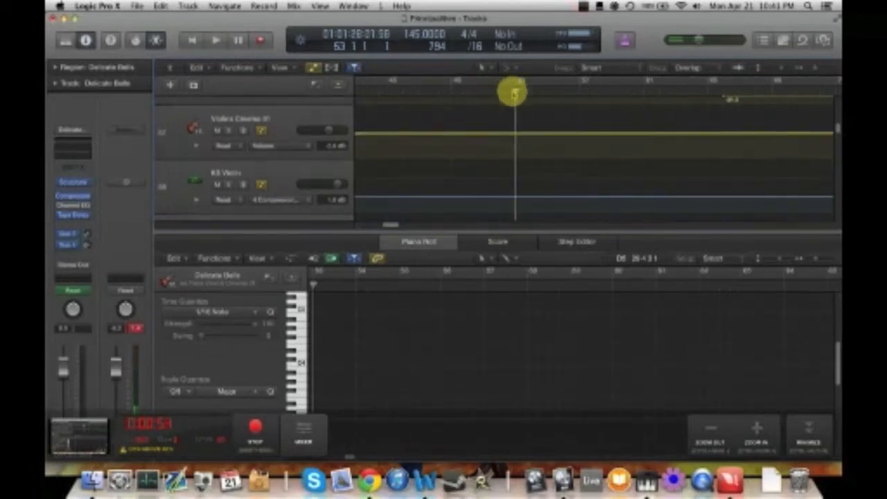
{"action": "left_click", "coordinate": [471, 93]}
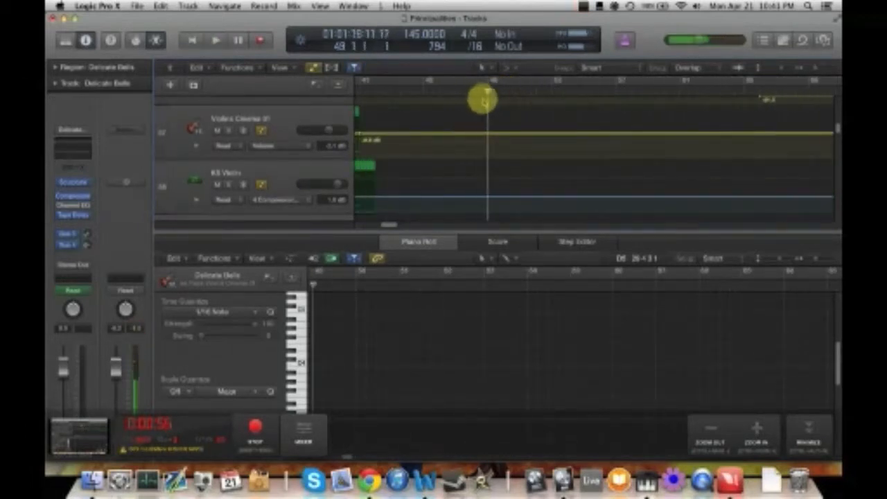
- Enlarge the track area during playback and display the notes of the bar 49 region on the lower Violins Cinema track
{"action": "scroll", "coordinate": [505, 141], "scroll_direction": "down", "scroll_amount": 1}
{"action": "scroll", "coordinate": [506, 141], "scroll_direction": "up", "scroll_amount": 5}
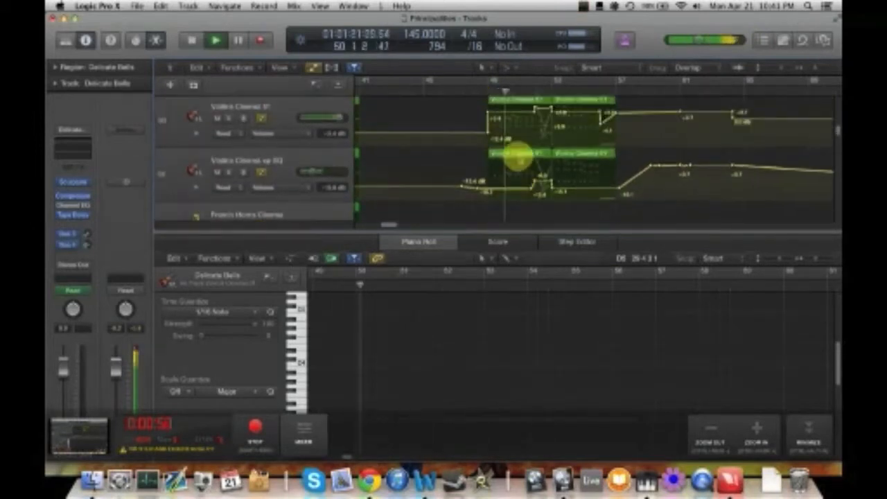
{"action": "left_click_drag", "start_coordinate": [534, 232], "coordinate": [532, 321]}
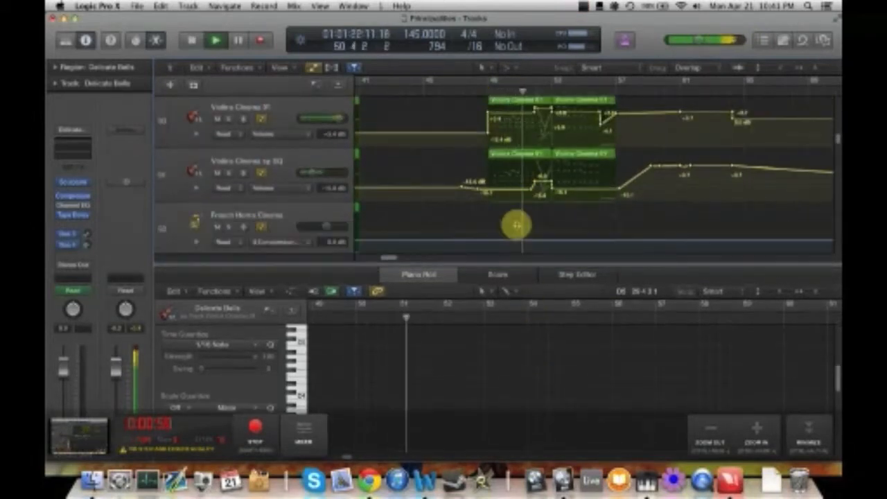
{"action": "scroll", "coordinate": [516, 225], "scroll_direction": "up", "scroll_amount": 1}
{"action": "left_click", "coordinate": [513, 203]}
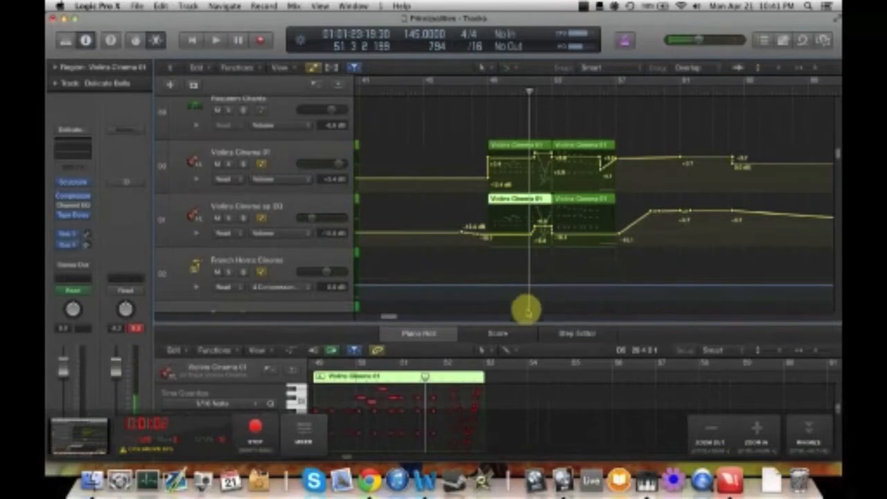
- Bring the Cello Trem track into view and play the arrangement from bar 48 into its region
{"action": "scroll", "coordinate": [524, 308], "scroll_direction": "up", "scroll_amount": 1}
{"action": "scroll", "coordinate": [474, 399], "scroll_direction": "left", "scroll_amount": 3}
{"action": "left_click_drag", "start_coordinate": [496, 323], "coordinate": [495, 300]}
{"action": "scroll", "coordinate": [506, 239], "scroll_direction": "down", "scroll_amount": 8}
{"action": "scroll", "coordinate": [508, 229], "scroll_direction": "down", "scroll_amount": 5}
{"action": "left_click", "coordinate": [470, 91]}
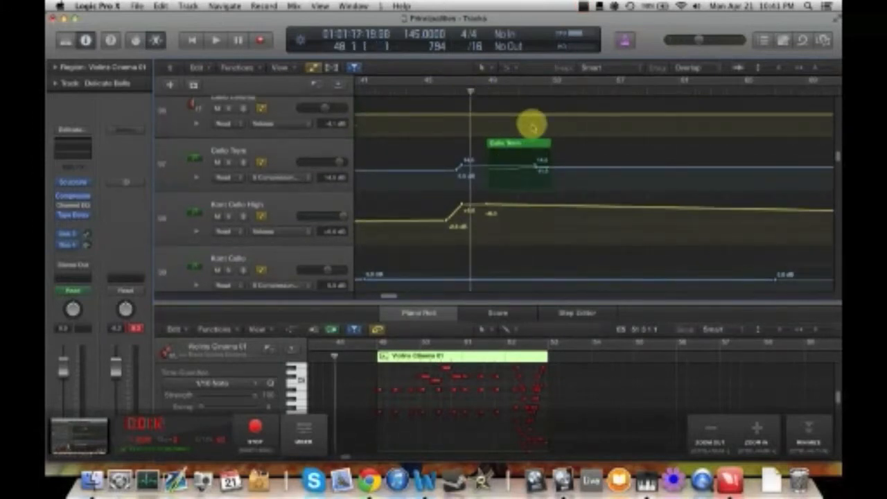
{"action": "key", "text": "space"}
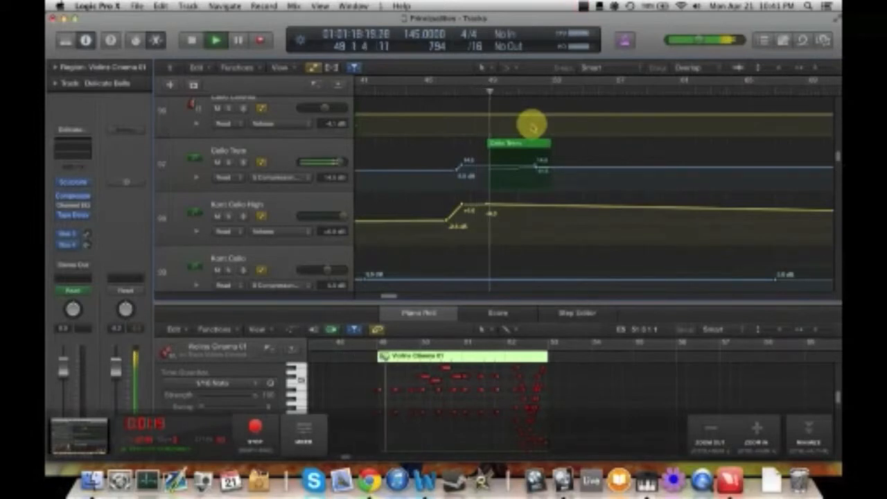
- Stop playback and display the Cello Trem region's notes in an enlarged piano roll, magnified around the opening notes at bar 49
{"action": "left_click", "coordinate": [534, 140]}
{"action": "key", "text": "space"}
{"action": "left_click_drag", "start_coordinate": [526, 305], "coordinate": [509, 232]}
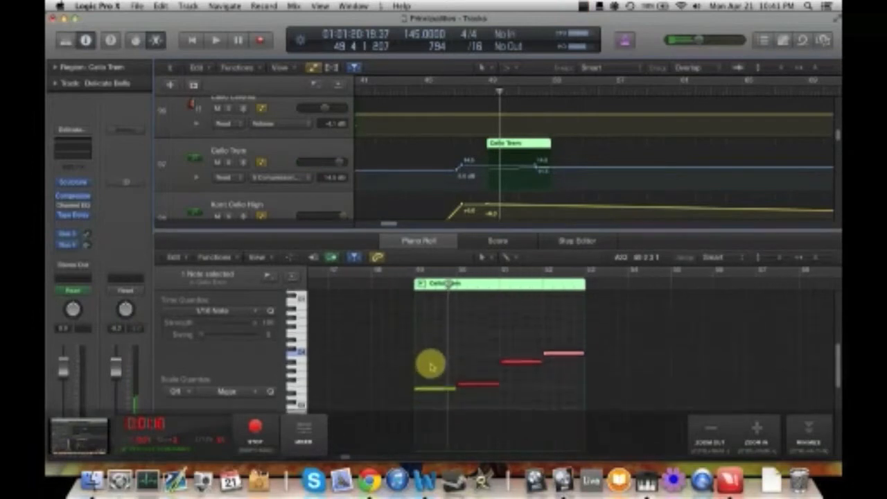
{"action": "scroll", "coordinate": [430, 367], "scroll_direction": "down", "scroll_amount": 1}
{"action": "key", "text": "super+Right"}
{"action": "key", "text": "super+Right"}
{"action": "key", "text": "super+Right"}
{"action": "key", "text": "super+Right"}
{"action": "scroll", "coordinate": [433, 365], "scroll_direction": "left", "scroll_amount": 3}
{"action": "scroll", "coordinate": [446, 357], "scroll_direction": "left", "scroll_amount": 1}
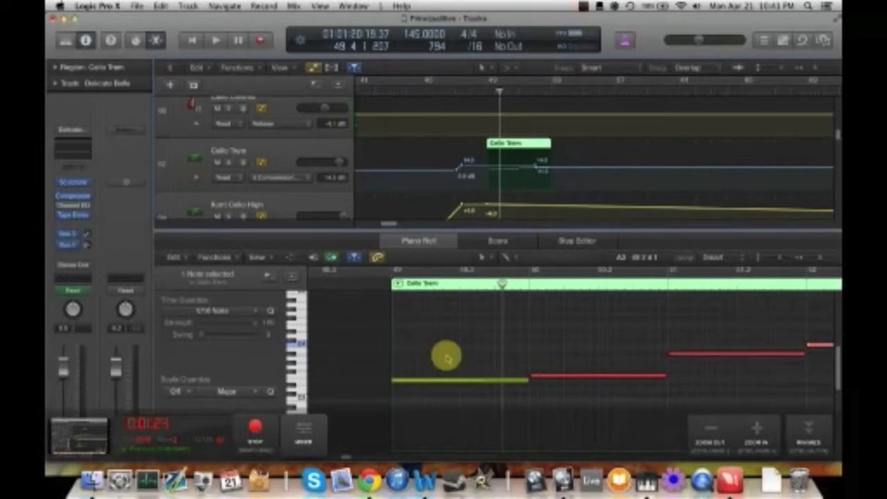
- Sound the first Cello Trem note and three nearby piano roll keys to compare their pitches
{"action": "left_click", "coordinate": [449, 380]}
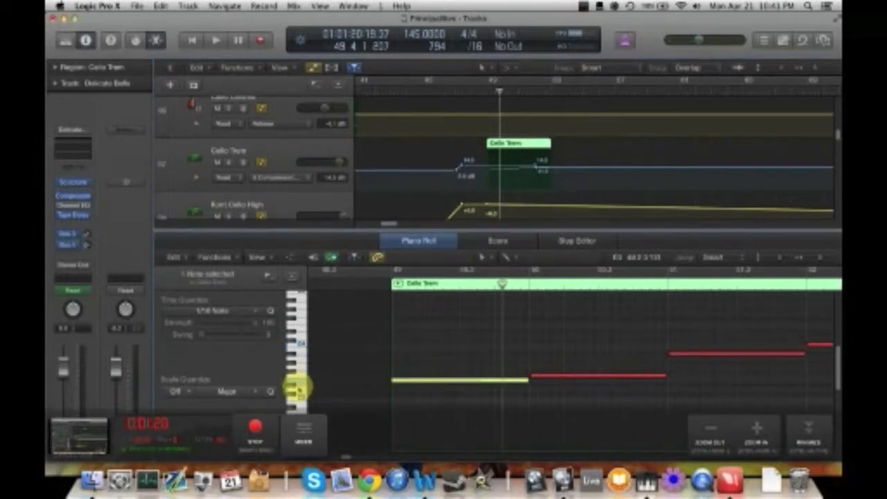
{"action": "left_click", "coordinate": [295, 394]}
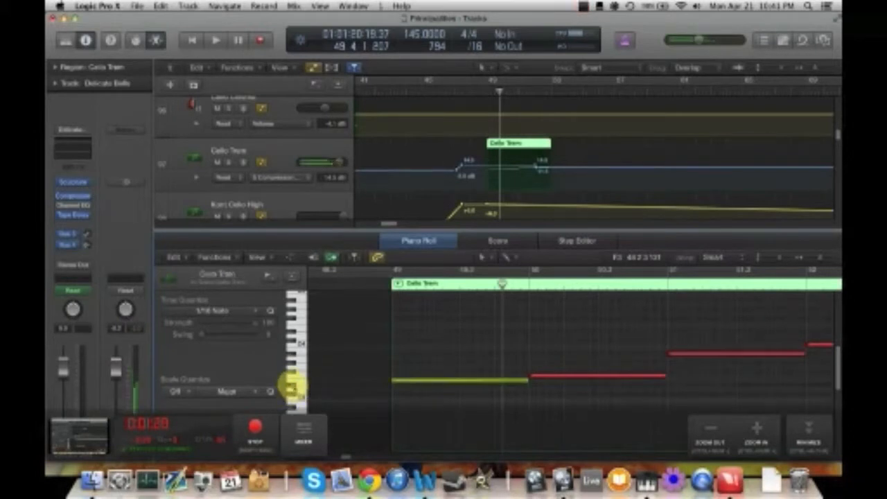
{"action": "left_click", "coordinate": [298, 378]}
{"action": "left_click", "coordinate": [294, 371]}
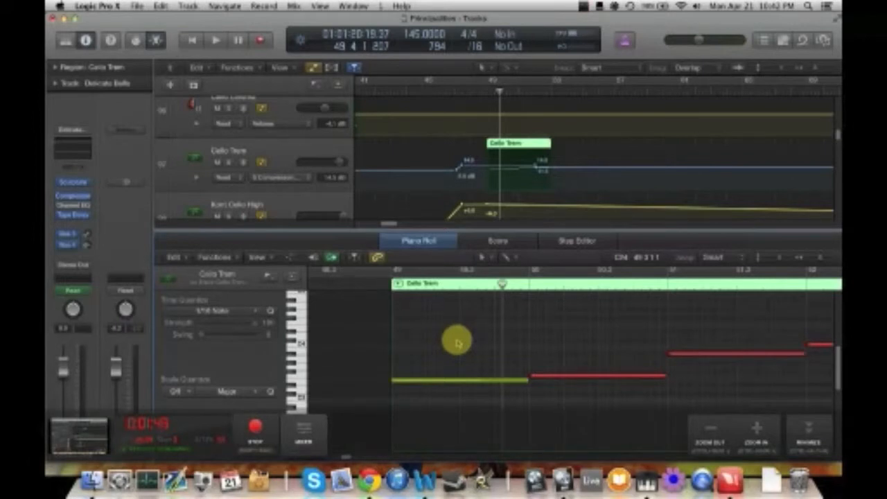
- Play the Cello Trem line from just before bar 49 into bar 50
{"action": "left_click", "coordinate": [372, 286]}
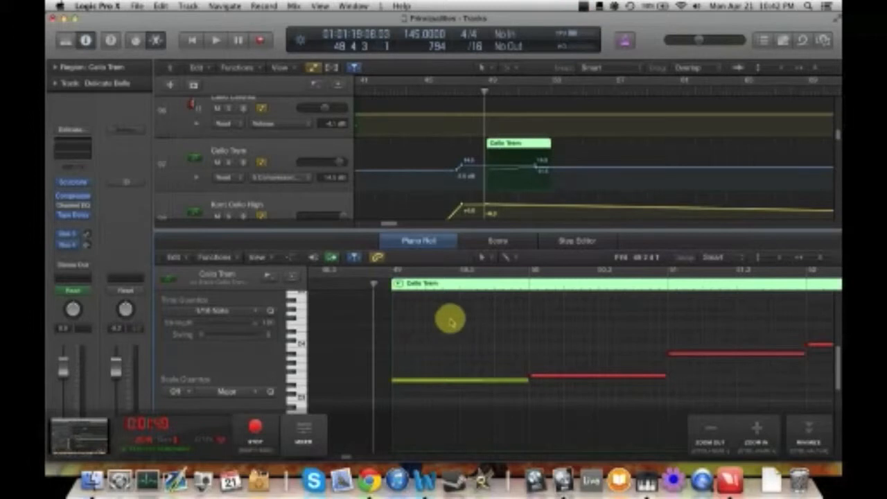
{"action": "key", "text": "space"}
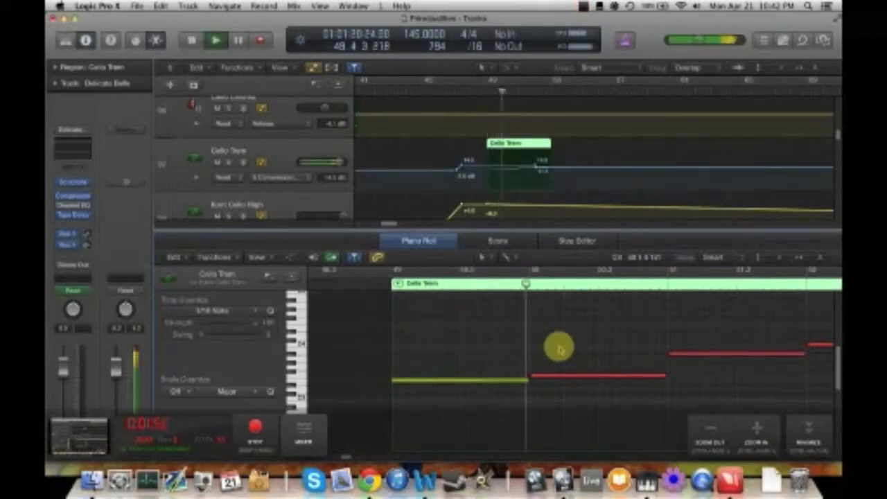
{"action": "key", "text": "space"}
- Sound the first and second Cello Trem notes, and audition the second note against neighbouring piano roll keys
{"action": "scroll", "coordinate": [509, 385], "scroll_direction": "right", "scroll_amount": 2}
{"action": "left_click", "coordinate": [476, 379]}
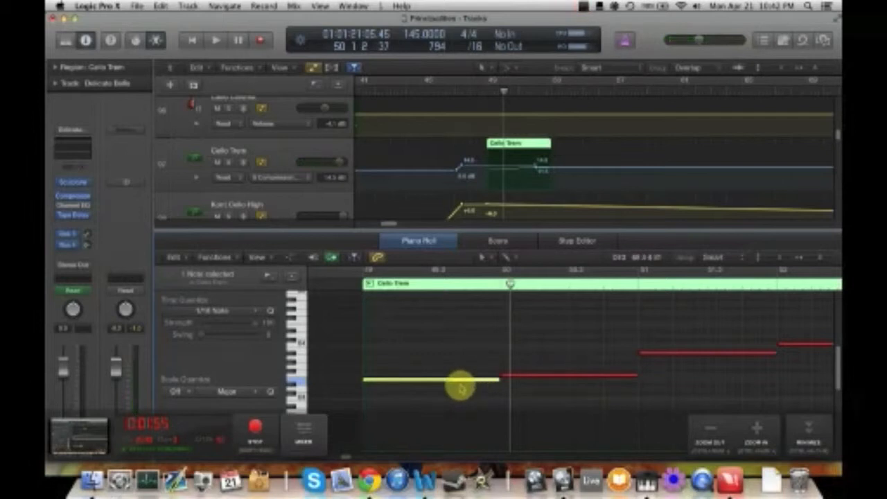
{"action": "left_click", "coordinate": [523, 376]}
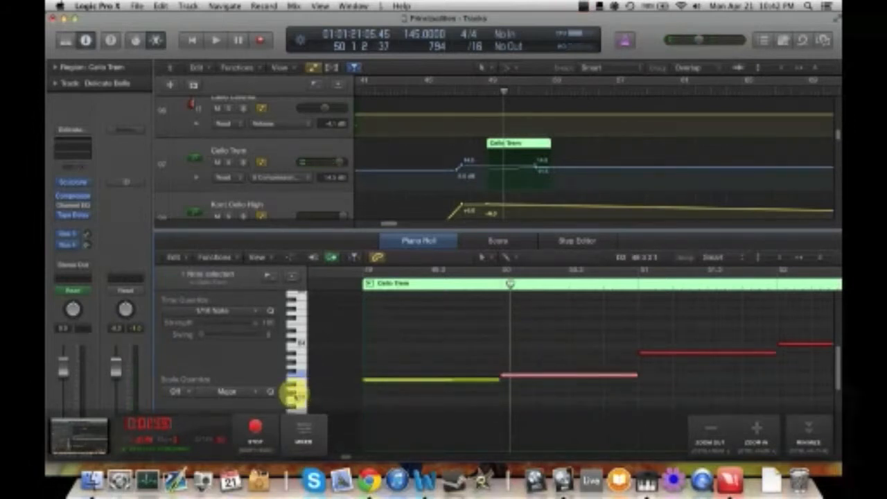
{"action": "left_click", "coordinate": [293, 394]}
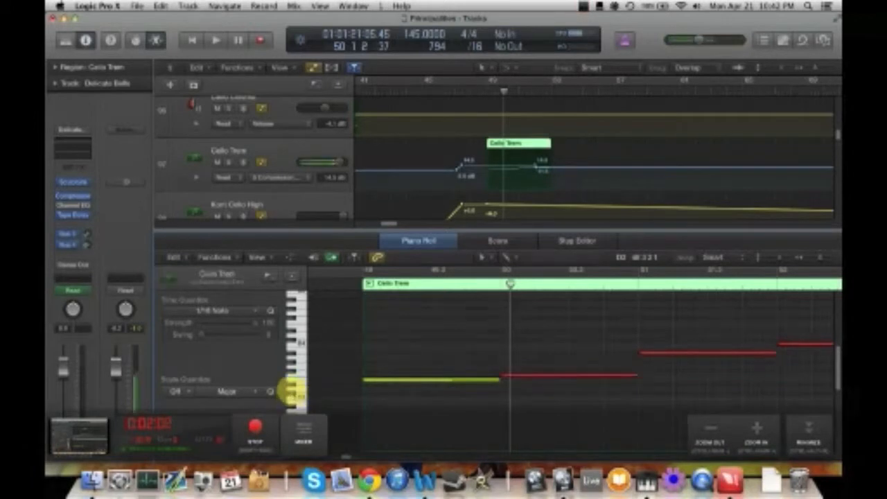
{"action": "left_click", "coordinate": [294, 376]}
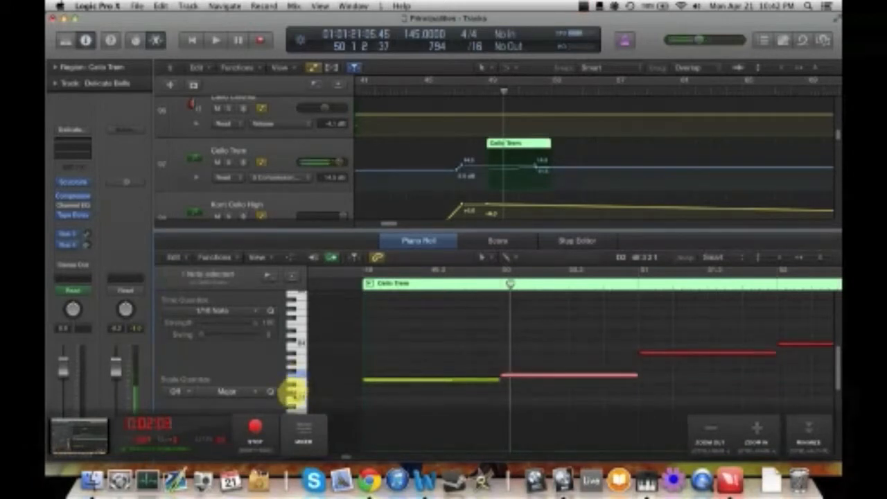
{"action": "left_click", "coordinate": [300, 382]}
{"action": "left_click", "coordinate": [303, 376]}
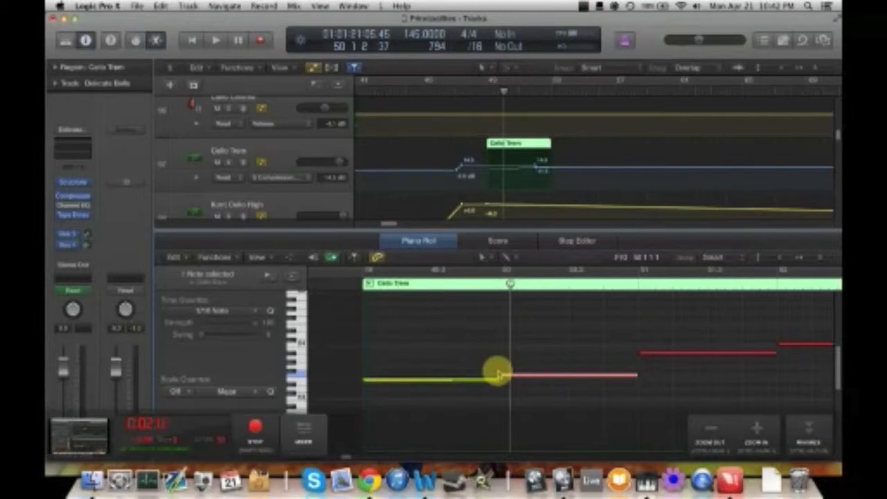
- Lower the first Cello Trem note by a semitone and play the altered line from bar 49
{"action": "left_click_drag", "start_coordinate": [472, 379], "coordinate": [471, 383]}
{"action": "left_click", "coordinate": [360, 288]}
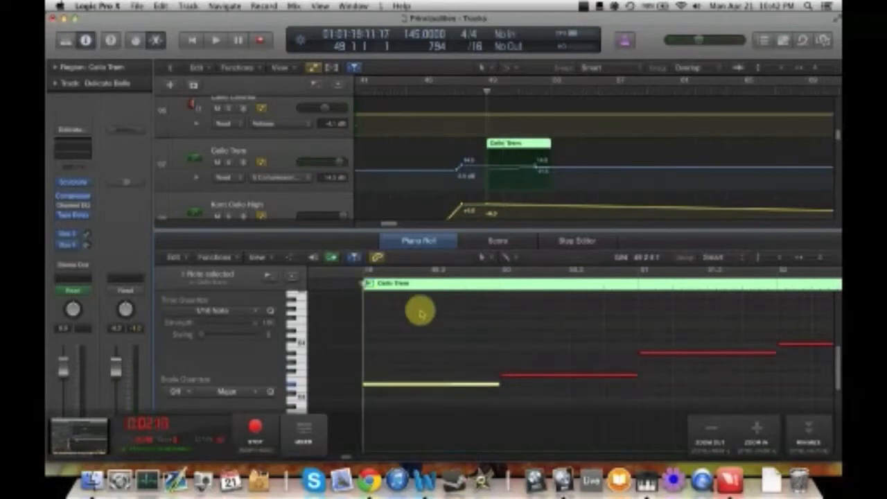
{"action": "key", "text": "space"}
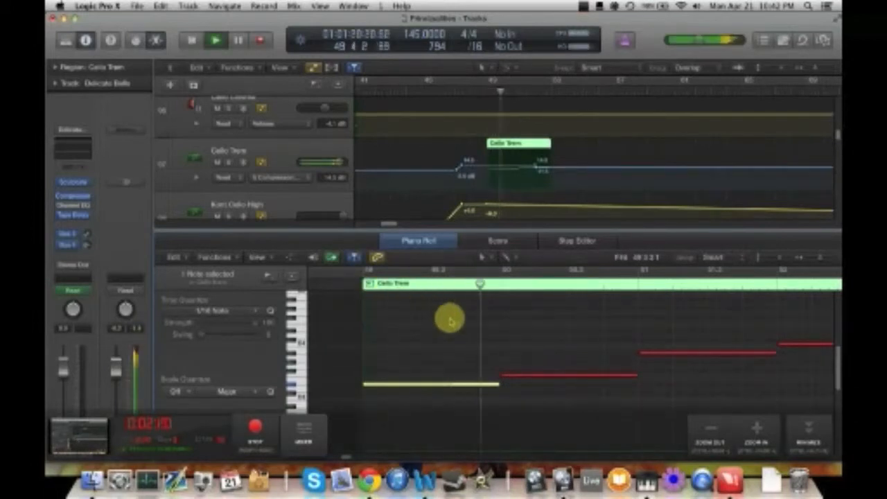
{"action": "key", "text": "space"}
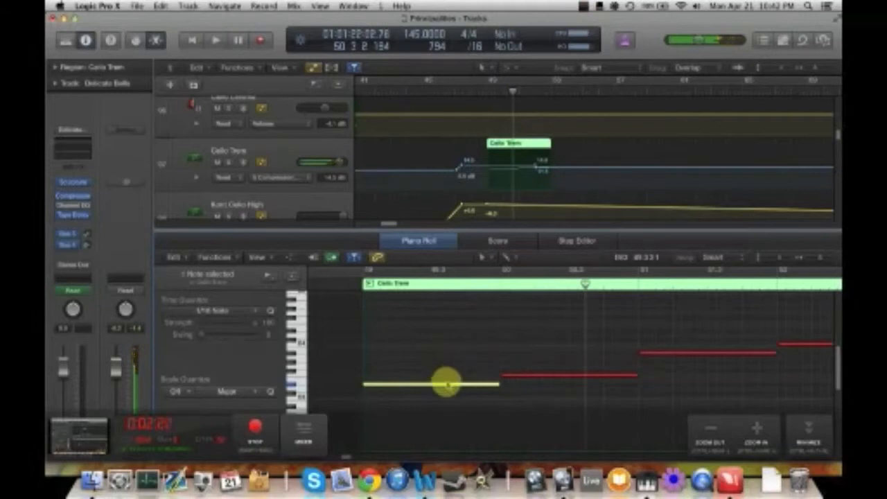
- Move the first Cello Trem note back up a semitone and play the line from bar 49 for comparison
{"action": "left_click_drag", "start_coordinate": [447, 385], "coordinate": [447, 379]}
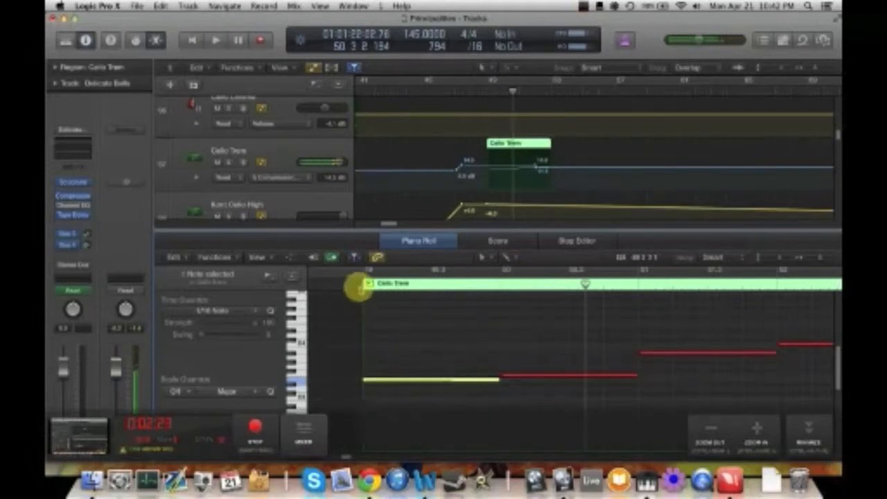
{"action": "left_click", "coordinate": [354, 288]}
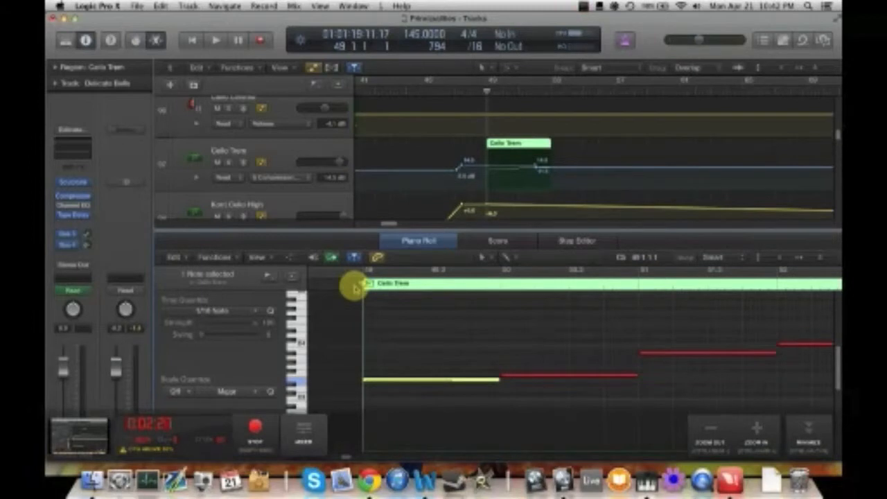
{"action": "key", "text": "space"}
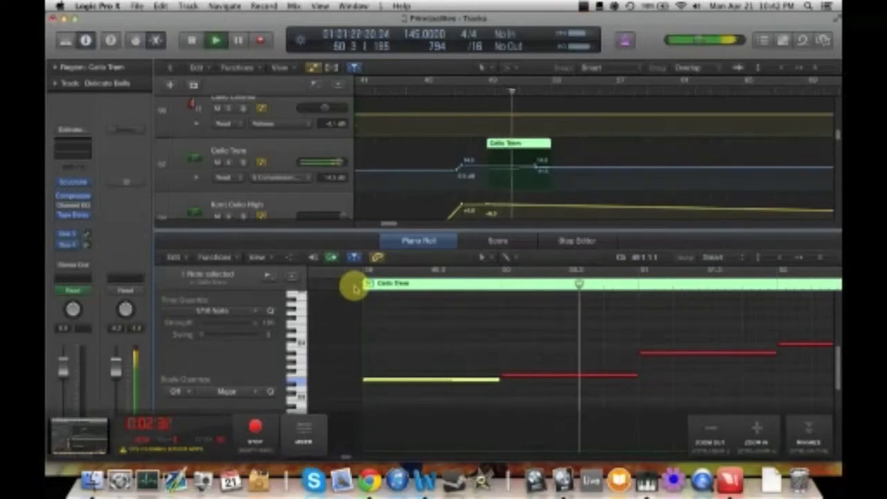
{"action": "key", "text": "space"}
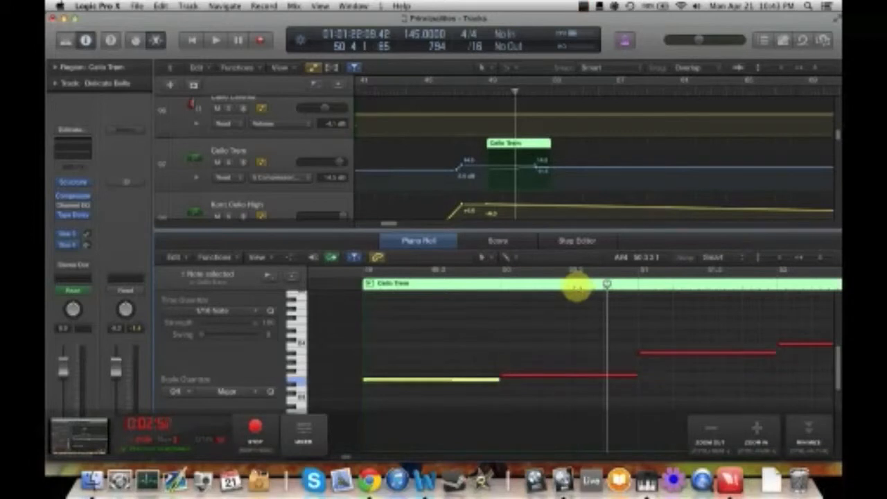
- Set the playhead in bar 50, enlarge the track area, and select the bar 49 regions on both Violins Cinema tracks
{"action": "left_click", "coordinate": [562, 288]}
{"action": "left_click_drag", "start_coordinate": [573, 231], "coordinate": [574, 369]}
{"action": "scroll", "coordinate": [597, 251], "scroll_direction": "up", "scroll_amount": 4}
{"action": "key", "text": "super+Left"}
{"action": "scroll", "coordinate": [598, 247], "scroll_direction": "up", "scroll_amount": 5}
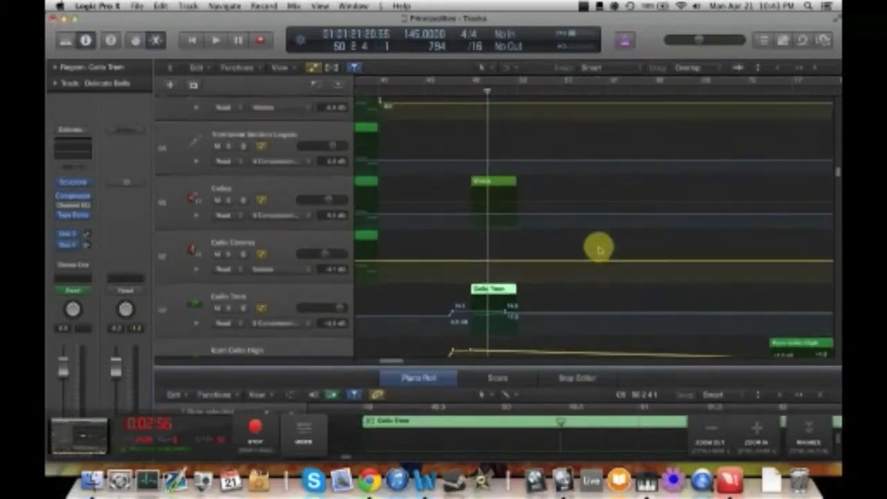
{"action": "scroll", "coordinate": [513, 198], "scroll_direction": "up", "scroll_amount": 5}
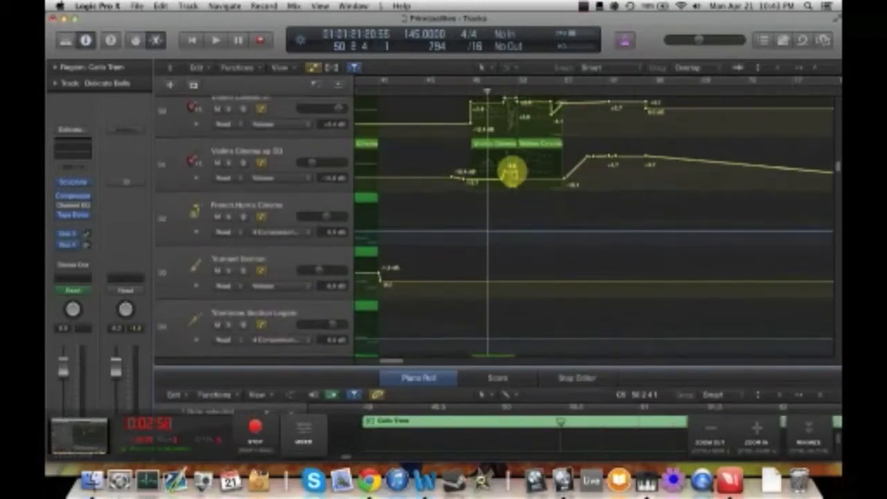
{"action": "scroll", "coordinate": [467, 193], "scroll_direction": "down", "scroll_amount": 1}
{"action": "left_click_drag", "start_coordinate": [463, 180], "coordinate": [496, 235]}
{"action": "scroll", "coordinate": [522, 122], "scroll_direction": "up", "scroll_amount": 3}
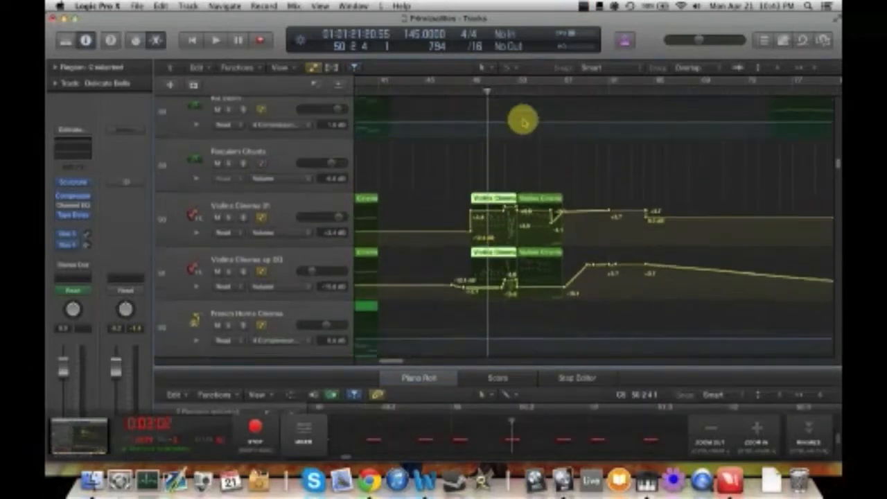
- Set the playhead at bar 52 and play the Violins Cinema run through the end of that bar
{"action": "key", "text": "super+Right"}
{"action": "key", "text": "super+Right"}
{"action": "key", "text": "super+Right"}
{"action": "scroll", "coordinate": [555, 176], "scroll_direction": "right", "scroll_amount": 2}
{"action": "scroll", "coordinate": [554, 180], "scroll_direction": "right", "scroll_amount": 1}
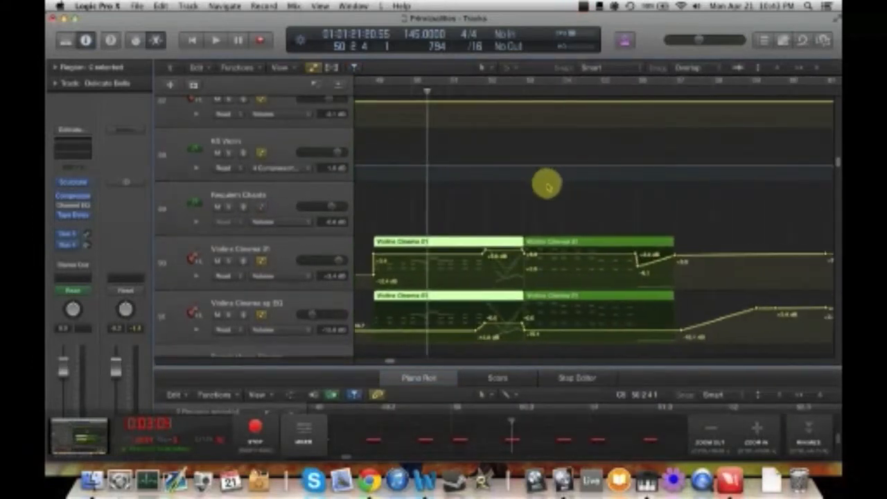
{"action": "scroll", "coordinate": [455, 231], "scroll_direction": "down", "scroll_amount": 1}
{"action": "scroll", "coordinate": [485, 194], "scroll_direction": "left", "scroll_amount": 2}
{"action": "scroll", "coordinate": [512, 114], "scroll_direction": "right", "scroll_amount": 1}
{"action": "left_click", "coordinate": [504, 95]}
{"action": "scroll", "coordinate": [520, 131], "scroll_direction": "down", "scroll_amount": 1}
{"action": "left_click", "coordinate": [382, 201]}
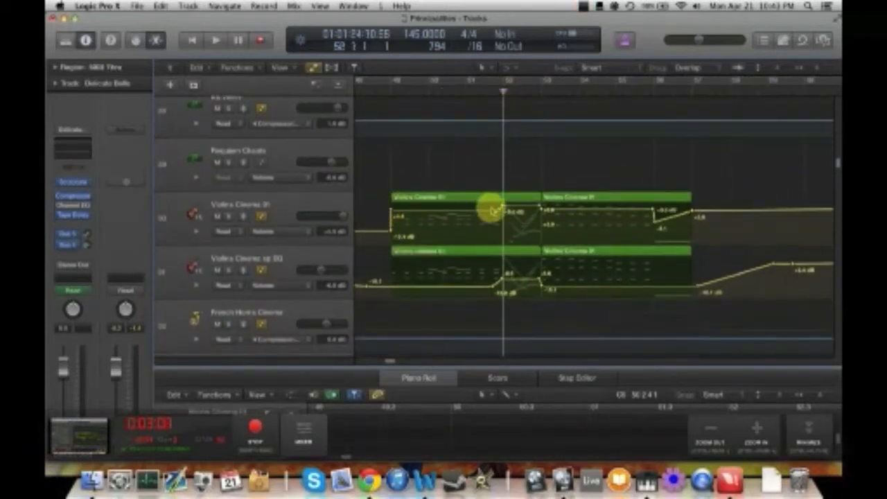
{"action": "key", "text": "space"}
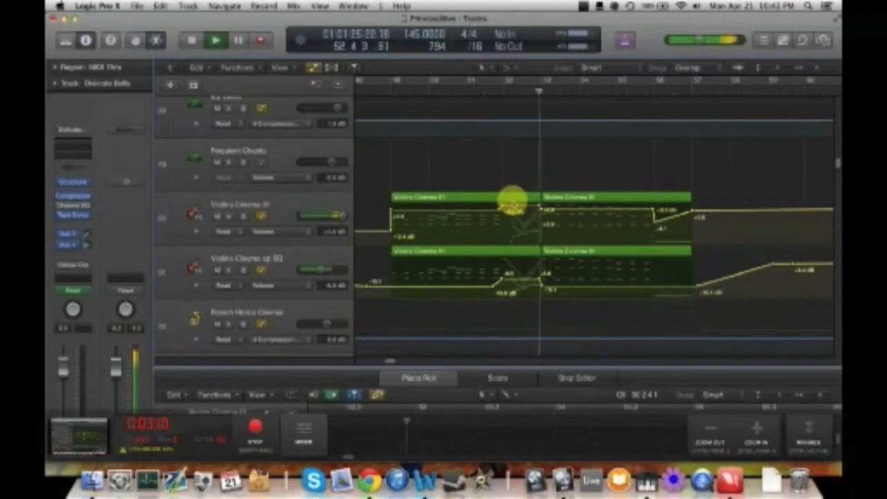
{"action": "key", "text": "space"}
- Open the bar 49 region of the upper Violins Cinema track in an enlarged piano roll
{"action": "left_click", "coordinate": [510, 198]}
{"action": "left_click_drag", "start_coordinate": [556, 366], "coordinate": [562, 200]}
{"action": "scroll", "coordinate": [585, 348], "scroll_direction": "right", "scroll_amount": 4}
{"action": "scroll", "coordinate": [584, 346], "scroll_direction": "up", "scroll_amount": 1}
{"action": "scroll", "coordinate": [555, 328], "scroll_direction": "right", "scroll_amount": 2}
{"action": "scroll", "coordinate": [554, 329], "scroll_direction": "up", "scroll_amount": 3}
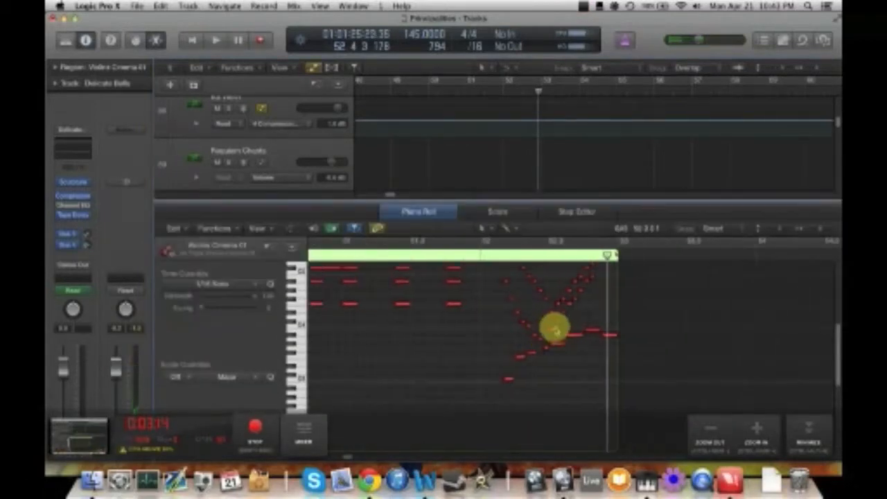
- Examine the crossing falling and rising note runs in bar 52 of the violin region
{"action": "key", "text": "super+Right"}
{"action": "key", "text": "super+Right"}
{"action": "scroll", "coordinate": [488, 317], "scroll_direction": "left", "scroll_amount": 3}
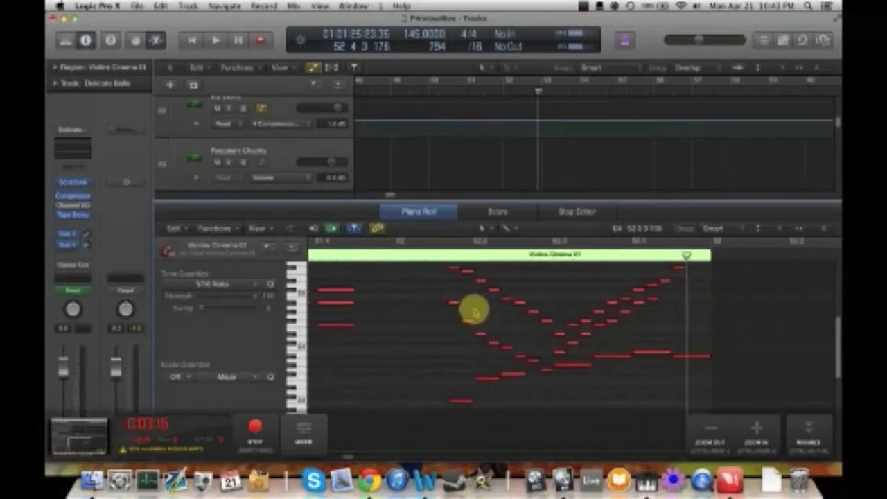
{"action": "scroll", "coordinate": [466, 298], "scroll_direction": "up", "scroll_amount": 2}
{"action": "scroll", "coordinate": [525, 372], "scroll_direction": "right", "scroll_amount": 2}
{"action": "scroll", "coordinate": [482, 388], "scroll_direction": "right", "scroll_amount": 1}
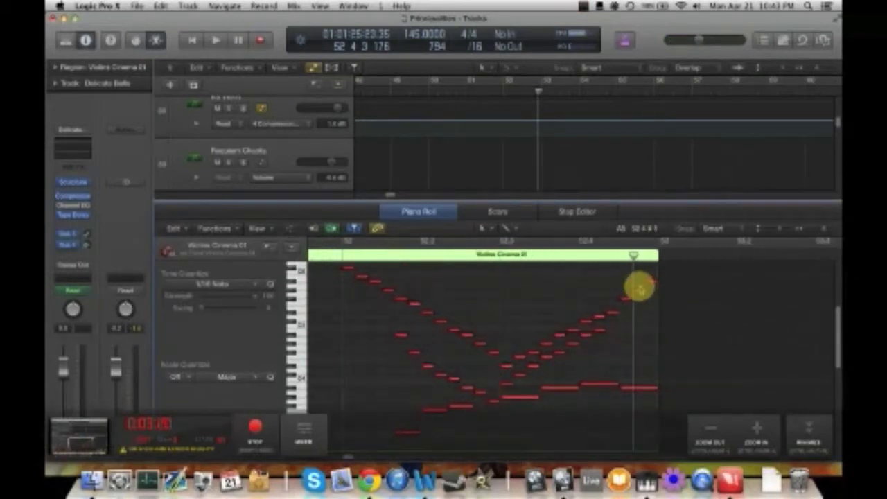
{"action": "scroll", "coordinate": [637, 283], "scroll_direction": "right", "scroll_amount": 3}
{"action": "scroll", "coordinate": [577, 353], "scroll_direction": "up", "scroll_amount": 1}
{"action": "scroll", "coordinate": [577, 353], "scroll_direction": "up", "scroll_amount": 1}
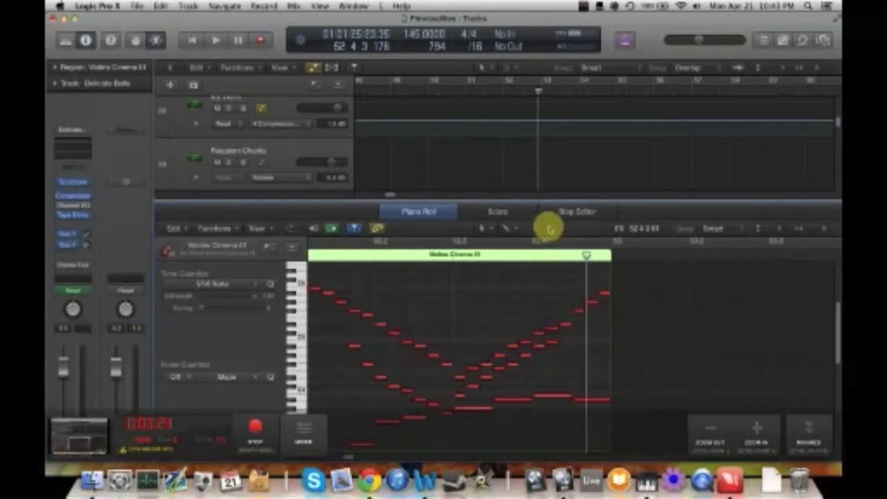
- Close the piano roll and set the playhead at bar 75, where the next group of violin and synth regions starts
{"action": "key", "text": "p"}
{"action": "scroll", "coordinate": [553, 315], "scroll_direction": "right", "scroll_amount": 3}
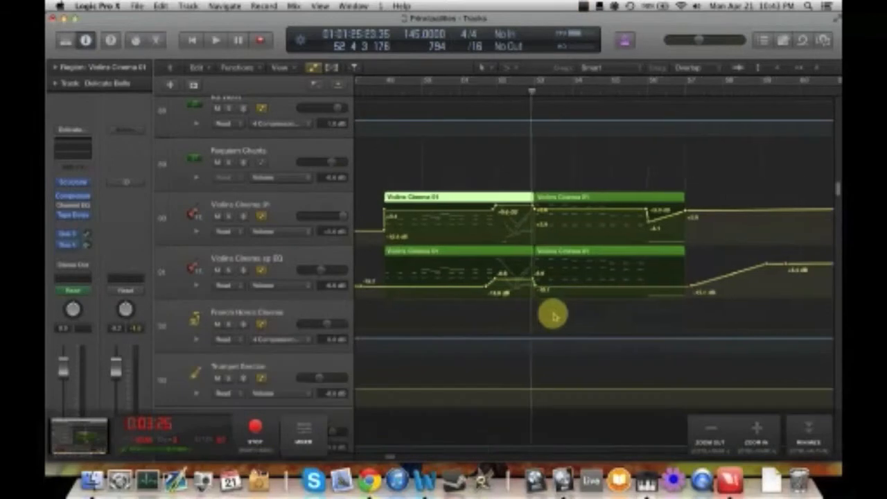
{"action": "scroll", "coordinate": [553, 315], "scroll_direction": "right", "scroll_amount": 3}
{"action": "scroll", "coordinate": [554, 315], "scroll_direction": "right", "scroll_amount": 10}
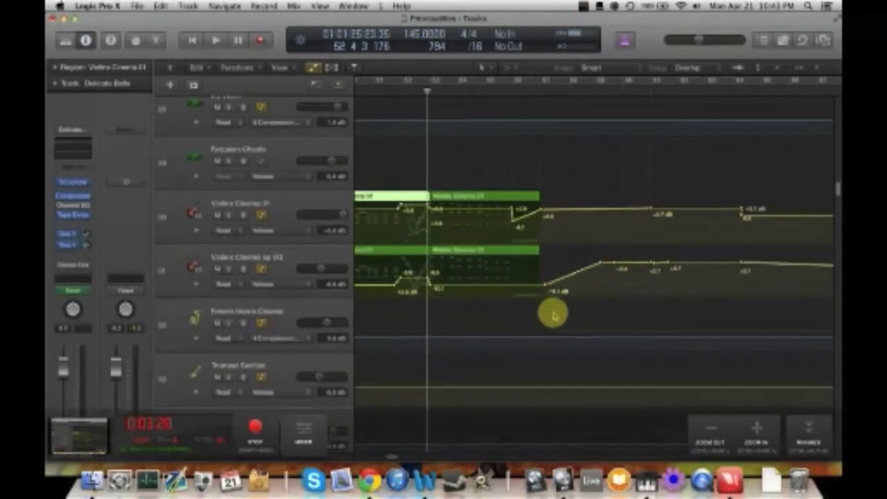
{"action": "scroll", "coordinate": [554, 314], "scroll_direction": "up", "scroll_amount": 1}
{"action": "scroll", "coordinate": [554, 314], "scroll_direction": "up", "scroll_amount": 8}
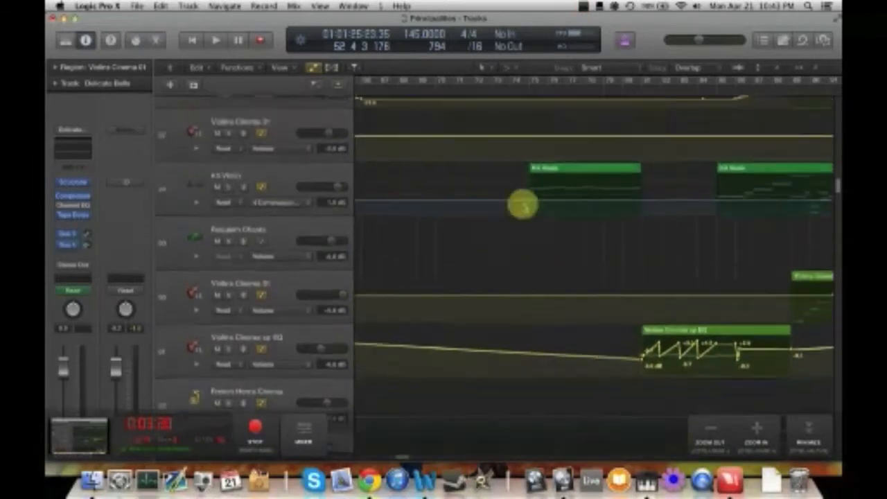
{"action": "scroll", "coordinate": [530, 219], "scroll_direction": "down", "scroll_amount": 5}
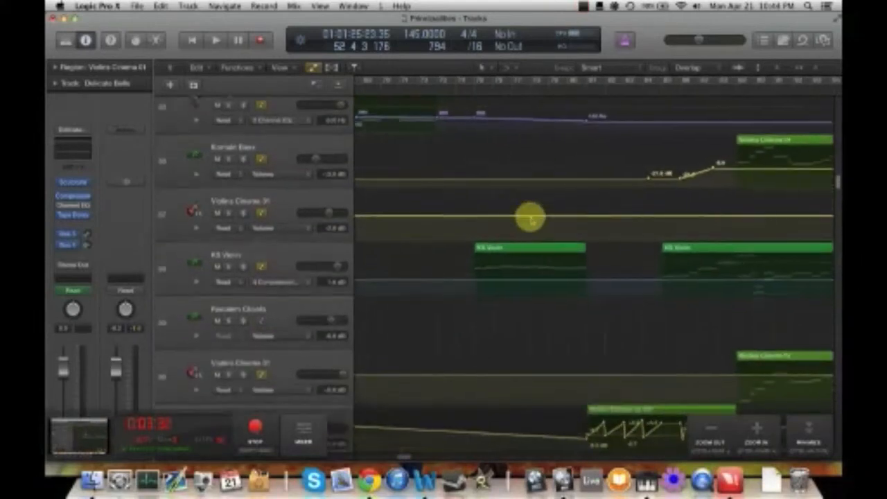
{"action": "scroll", "coordinate": [501, 173], "scroll_direction": "up", "scroll_amount": 5}
{"action": "scroll", "coordinate": [477, 103], "scroll_direction": "up", "scroll_amount": 3}
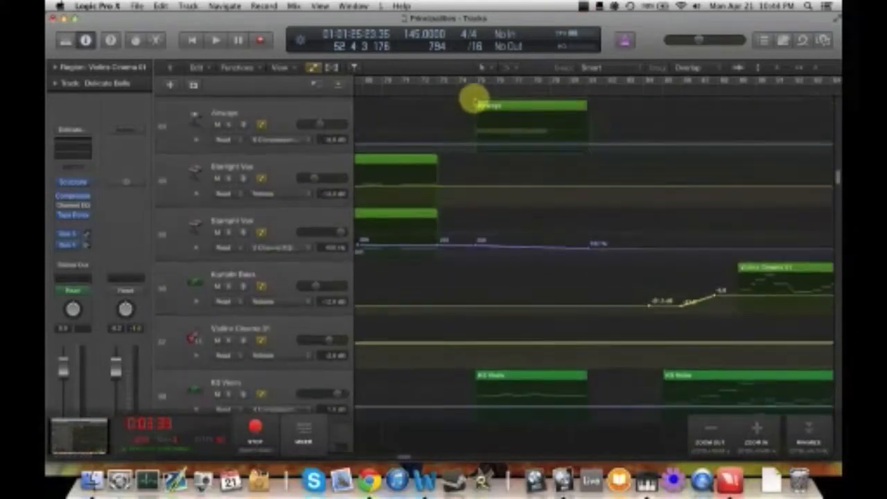
{"action": "left_click", "coordinate": [475, 90]}
{"action": "scroll", "coordinate": [512, 159], "scroll_direction": "up", "scroll_amount": 5}
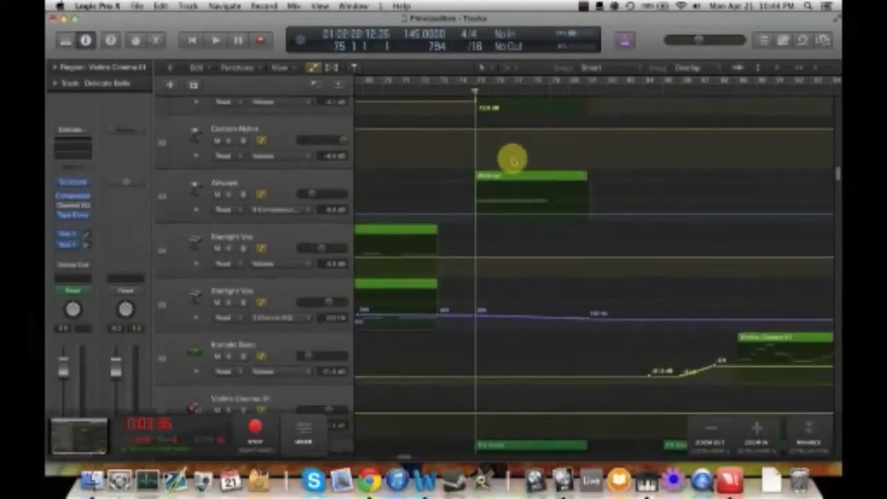
{"action": "scroll", "coordinate": [511, 159], "scroll_direction": "up", "scroll_amount": 2}
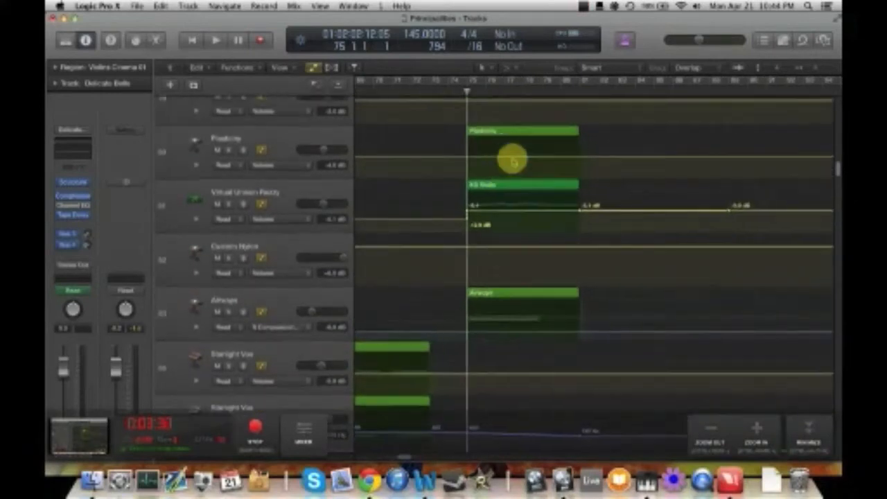
- Play the passage from bar 75, dismissing the system overload alert and restarting playback
{"action": "key", "text": "space"}
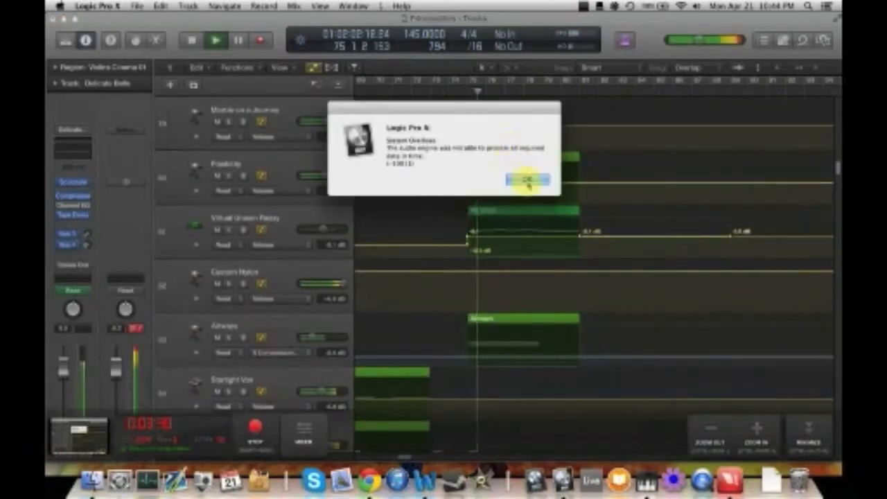
{"action": "left_click", "coordinate": [529, 181]}
{"action": "key", "text": "space"}
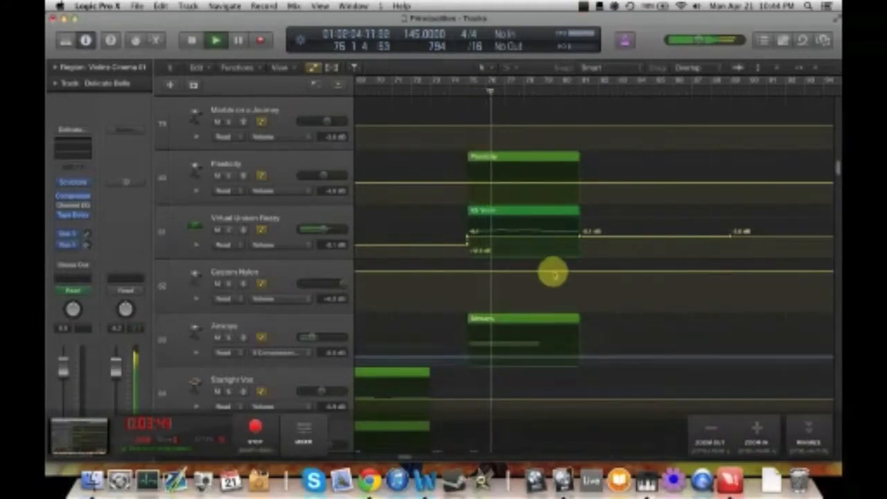
{"action": "scroll", "coordinate": [550, 271], "scroll_direction": "down", "scroll_amount": 3}
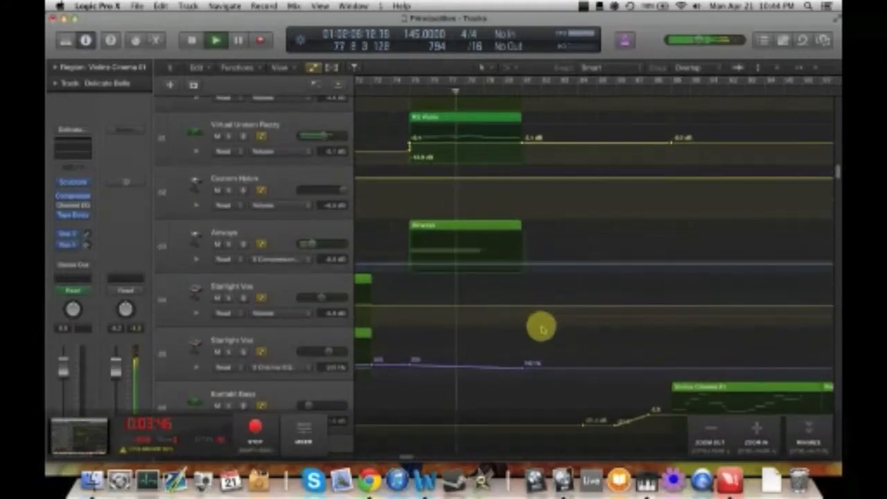
{"action": "scroll", "coordinate": [538, 326], "scroll_direction": "down", "scroll_amount": 3}
{"action": "scroll", "coordinate": [540, 327], "scroll_direction": "down", "scroll_amount": 5}
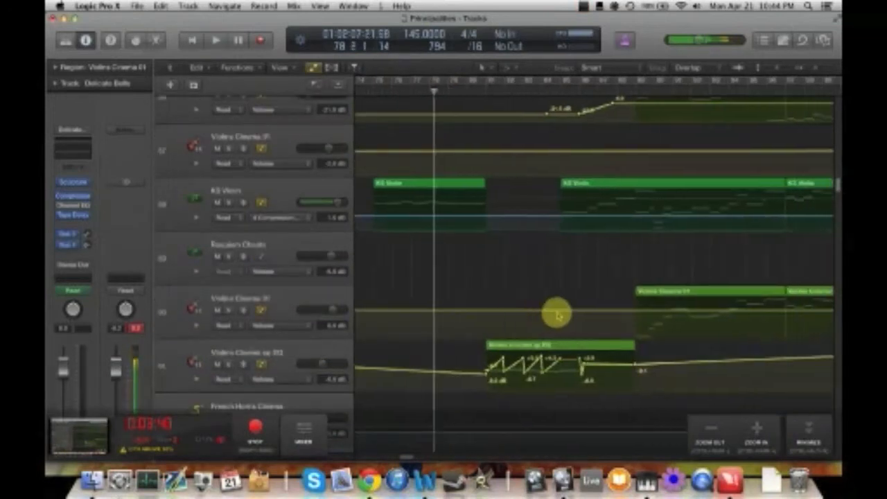
{"action": "scroll", "coordinate": [484, 113], "scroll_direction": "down", "scroll_amount": 1}
- Play the Violins Cinema EQ region with the sawtooth volume automation from bar 81 into bar 82
{"action": "left_click", "coordinate": [485, 92]}
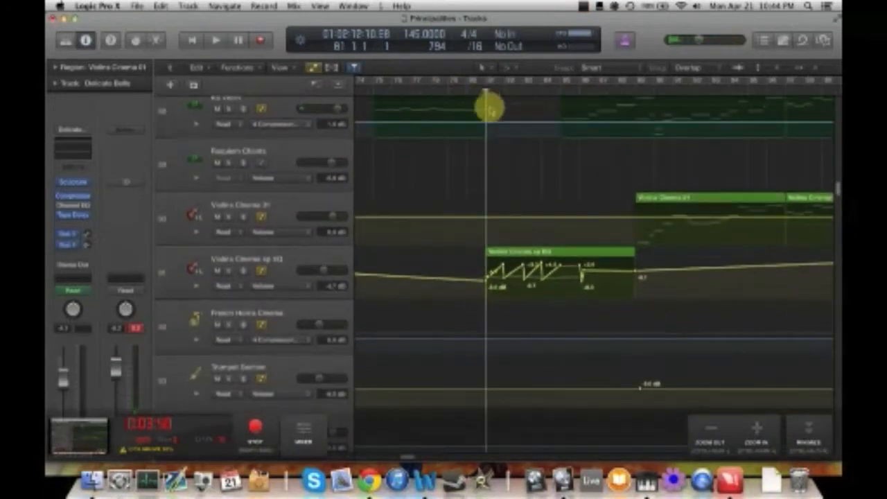
{"action": "key", "text": "space"}
{"action": "scroll", "coordinate": [503, 137], "scroll_direction": "right", "scroll_amount": 1}
{"action": "scroll", "coordinate": [503, 148], "scroll_direction": "up", "scroll_amount": 2}
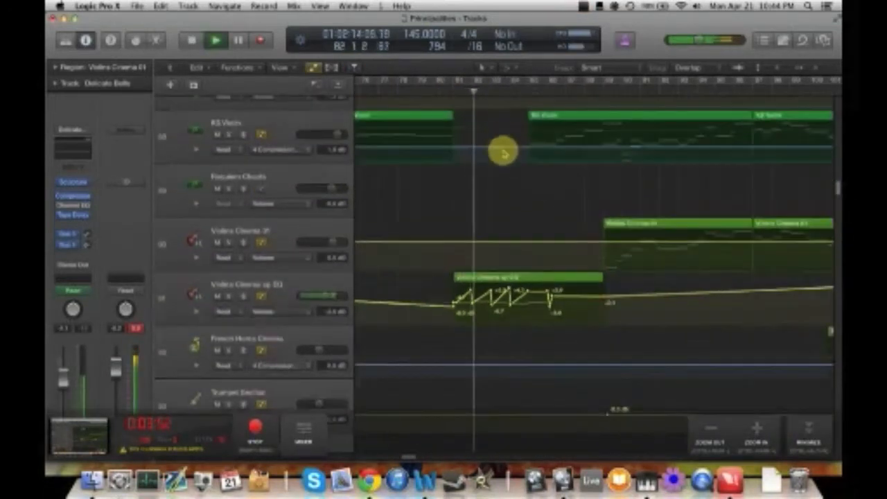
{"action": "scroll", "coordinate": [508, 280], "scroll_direction": "up", "scroll_amount": 1}
{"action": "key", "text": "space"}
{"action": "scroll", "coordinate": [527, 208], "scroll_direction": "left", "scroll_amount": 1}
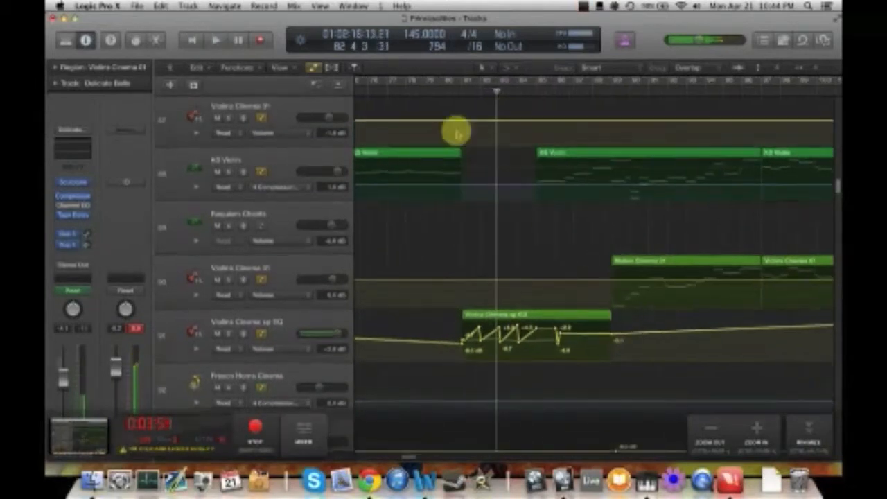
- Move the playhead to bar 85 and play the violin melody through to bar 90
{"action": "scroll", "coordinate": [494, 317], "scroll_direction": "down", "scroll_amount": 2}
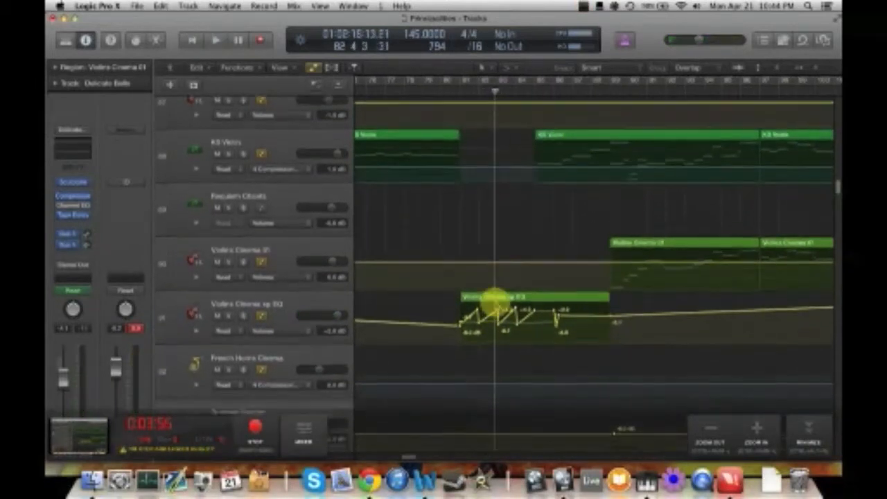
{"action": "left_click_drag", "start_coordinate": [560, 94], "coordinate": [534, 100]}
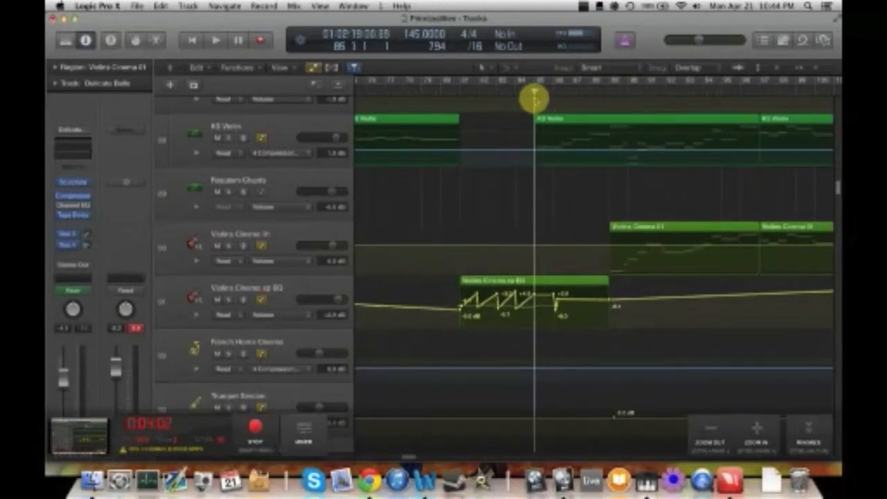
{"action": "key", "text": "space"}
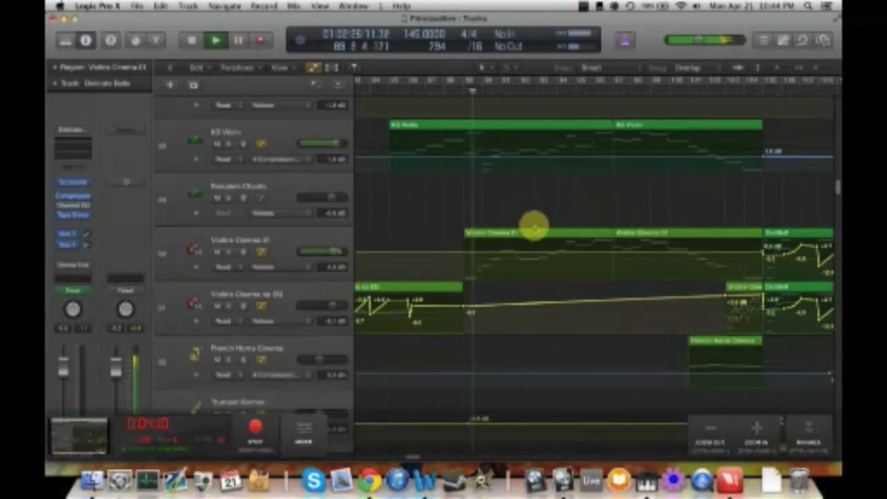
{"action": "key", "text": "space"}
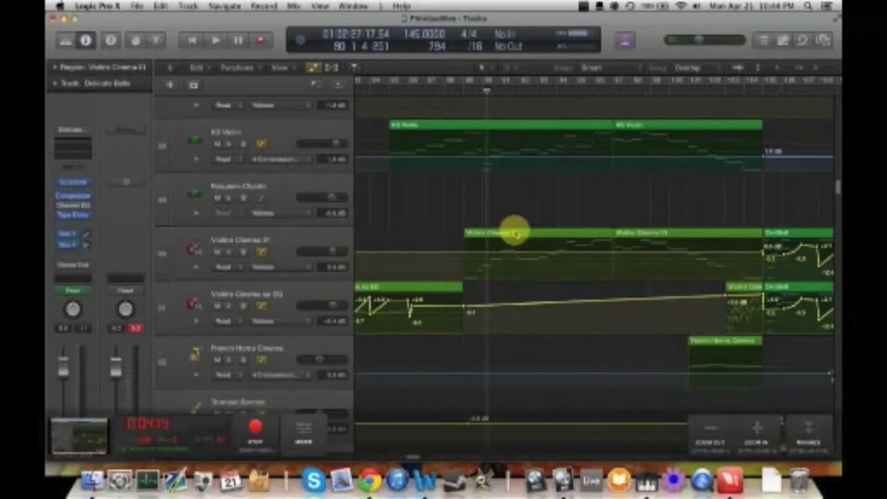
- Open the bar 89 Violins Cinema region in the piano roll and examine its melodic line from the first note through bar 96
{"action": "left_click", "coordinate": [516, 232]}
{"action": "double_click", "coordinate": [510, 242]}
{"action": "scroll", "coordinate": [480, 306], "scroll_direction": "left", "scroll_amount": 2}
{"action": "scroll", "coordinate": [480, 307], "scroll_direction": "down", "scroll_amount": 4}
{"action": "left_click_drag", "start_coordinate": [465, 323], "coordinate": [441, 370]}
{"action": "scroll", "coordinate": [441, 370], "scroll_direction": "down", "scroll_amount": 1}
{"action": "scroll", "coordinate": [442, 374], "scroll_direction": "down", "scroll_amount": 5}
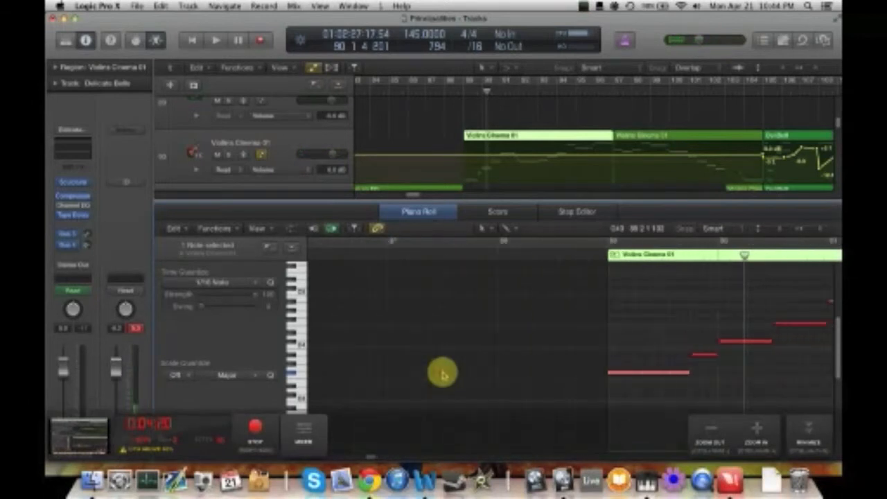
{"action": "scroll", "coordinate": [518, 358], "scroll_direction": "right", "scroll_amount": 7}
{"action": "scroll", "coordinate": [528, 354], "scroll_direction": "right", "scroll_amount": 2}
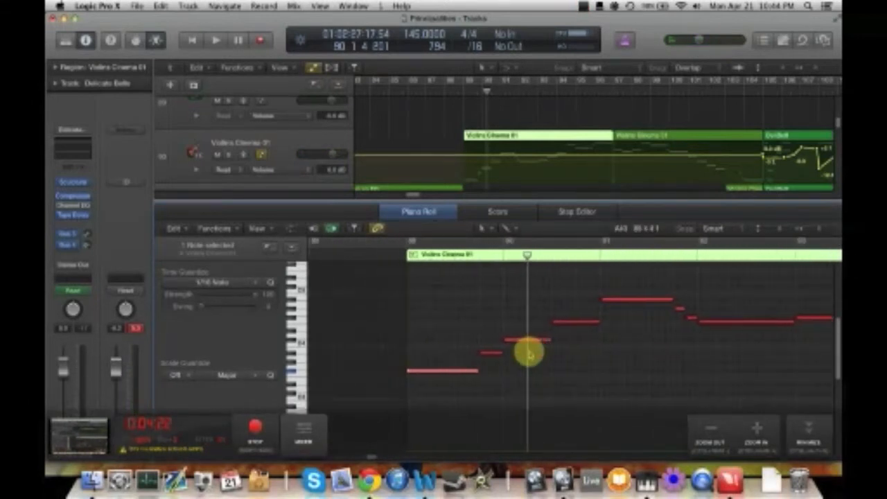
{"action": "scroll", "coordinate": [599, 356], "scroll_direction": "down", "scroll_amount": 3}
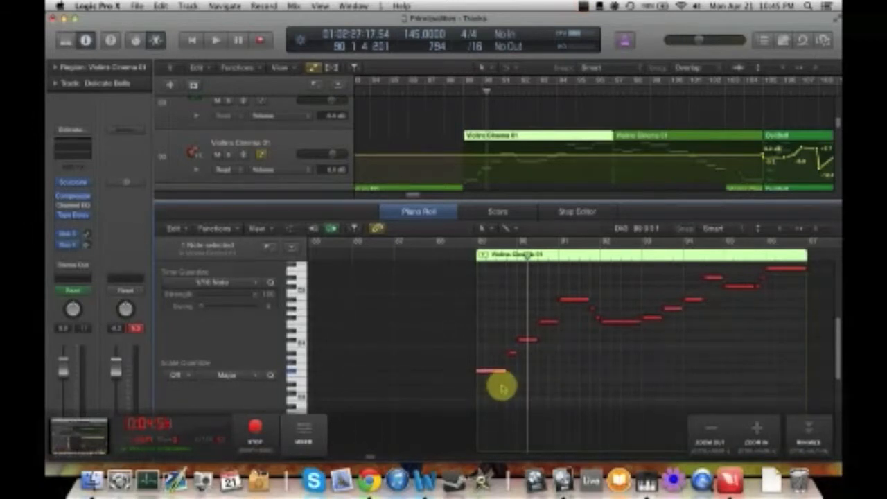
{"action": "scroll", "coordinate": [501, 388], "scroll_direction": "right", "scroll_amount": 3}
{"action": "scroll", "coordinate": [502, 388], "scroll_direction": "right", "scroll_amount": 2}
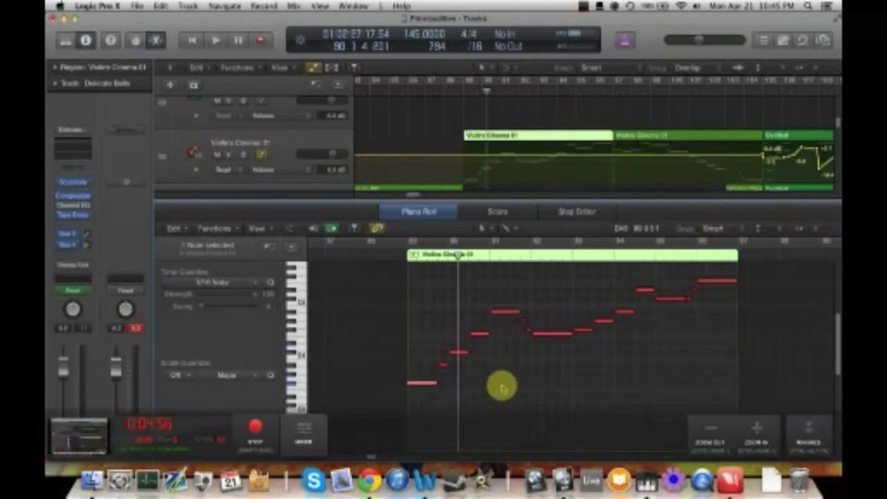
- Select all the notes in the bar 89 Violins Cinema region and lower them by a semitone
{"action": "left_click", "coordinate": [588, 281]}
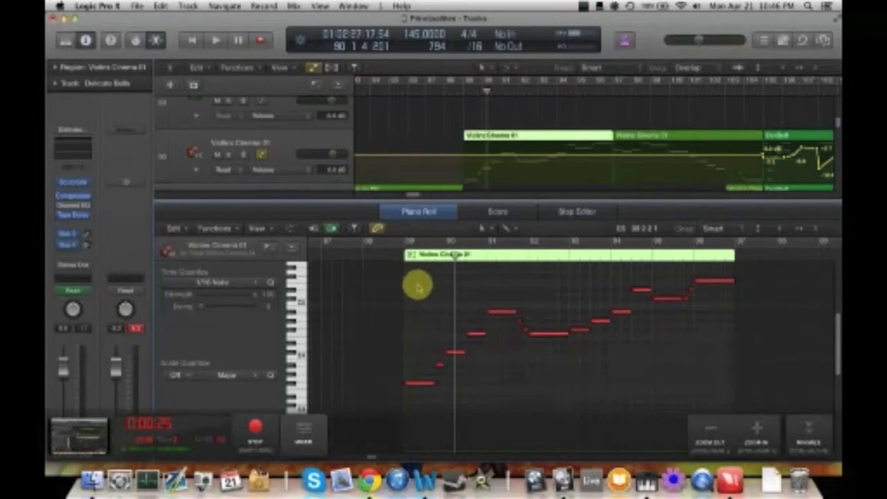
{"action": "left_click_drag", "start_coordinate": [415, 273], "coordinate": [737, 417]}
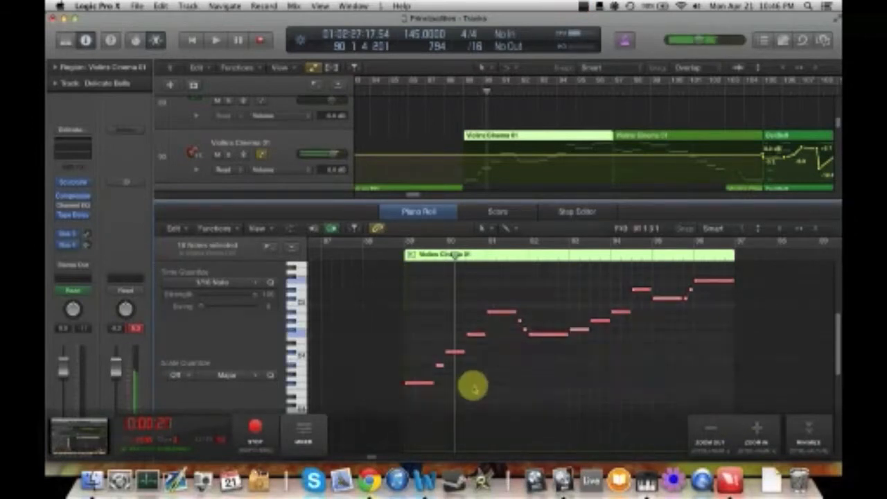
{"action": "left_click_drag", "start_coordinate": [418, 383], "coordinate": [417, 388]}
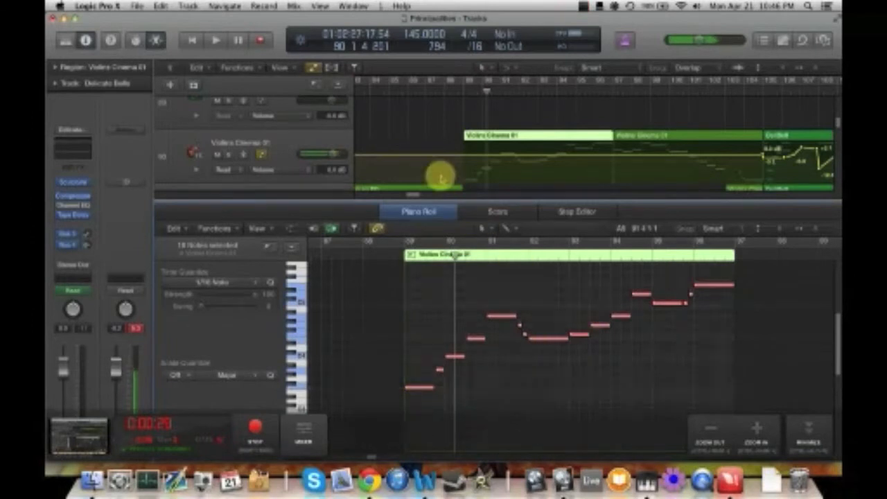
- Set the playhead just before bar 89 and solo the upper Violins Cinema track
{"action": "left_click", "coordinate": [230, 154]}
{"action": "left_click", "coordinate": [230, 154]}
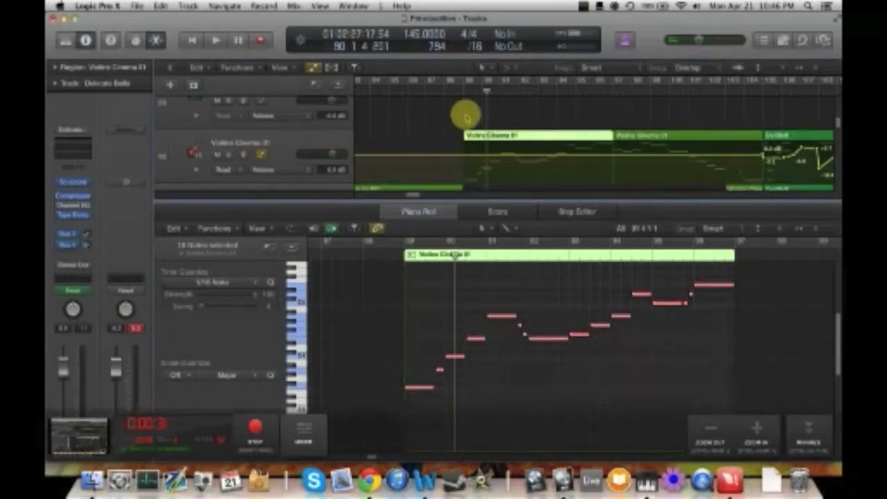
{"action": "left_click", "coordinate": [463, 95]}
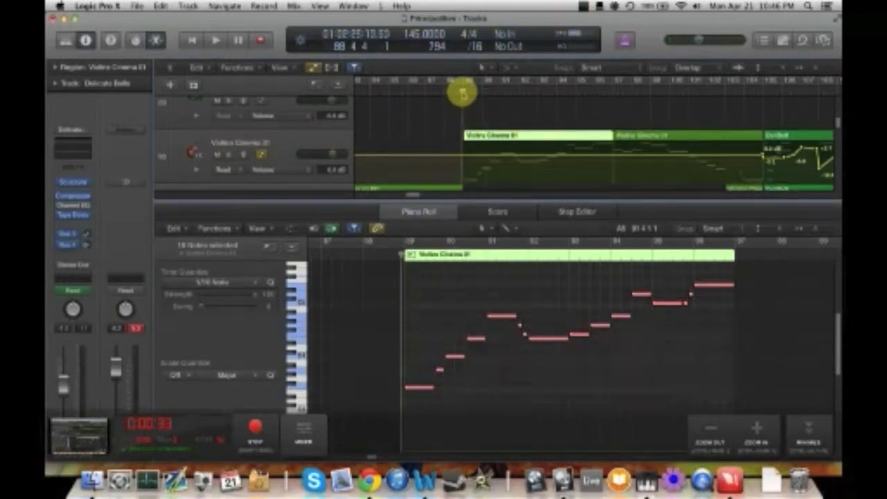
{"action": "left_click", "coordinate": [228, 154]}
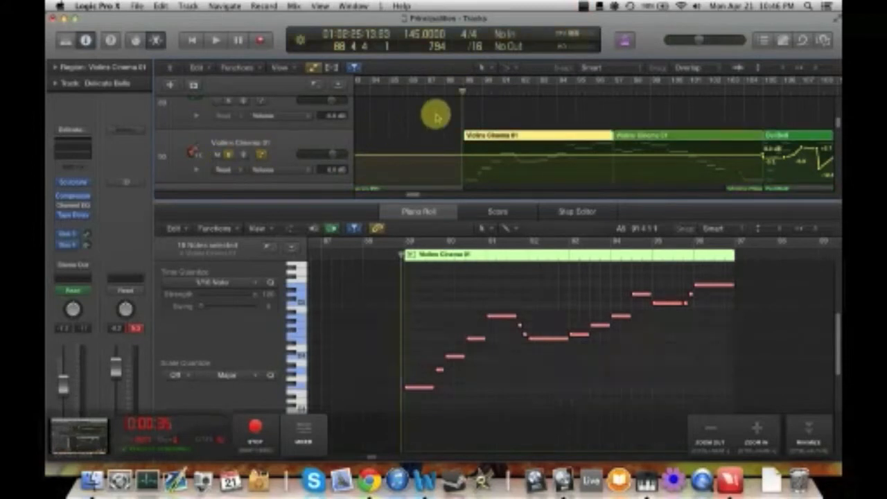
- Play the soloed, lowered violin melody from the start of bar 89 into bar 92
{"action": "key", "text": "space"}
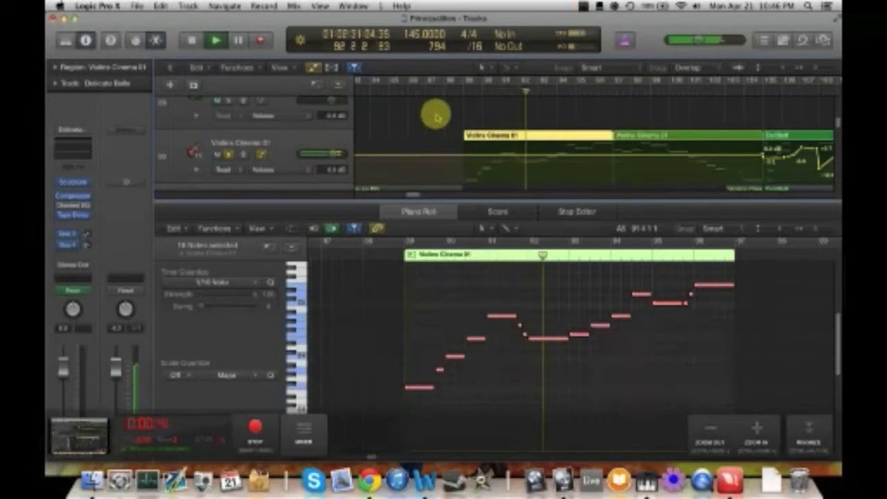
{"action": "key", "text": "space"}
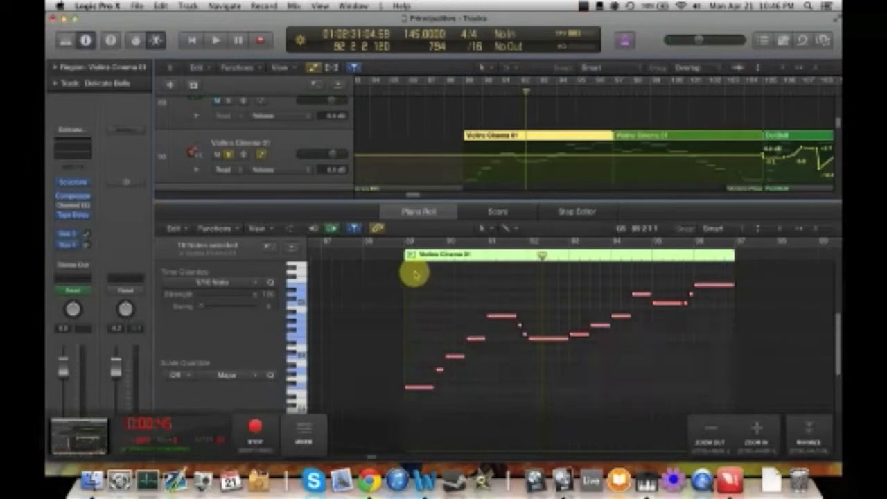
- Raise all the selected notes in the bar 89 Violins Cinema region by a semitone and return the playhead to bar 89
{"action": "left_click", "coordinate": [422, 388]}
{"action": "left_click_drag", "start_coordinate": [424, 390], "coordinate": [424, 383]}
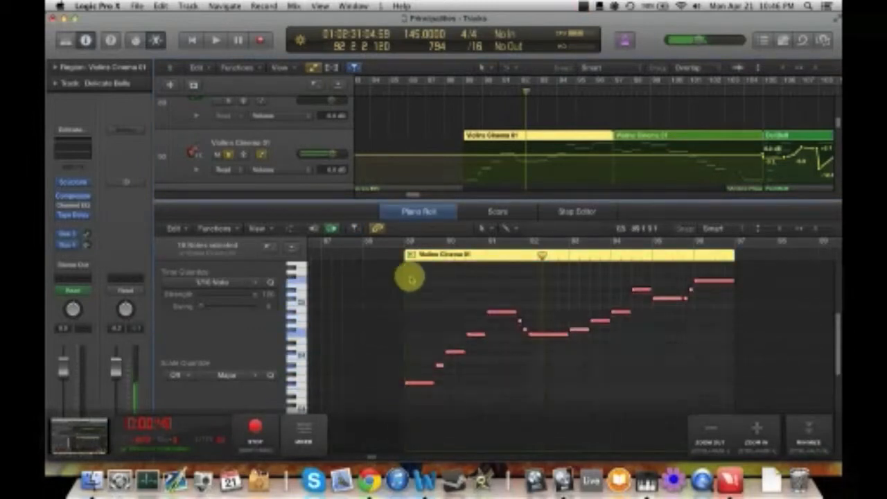
{"action": "left_click", "coordinate": [400, 258]}
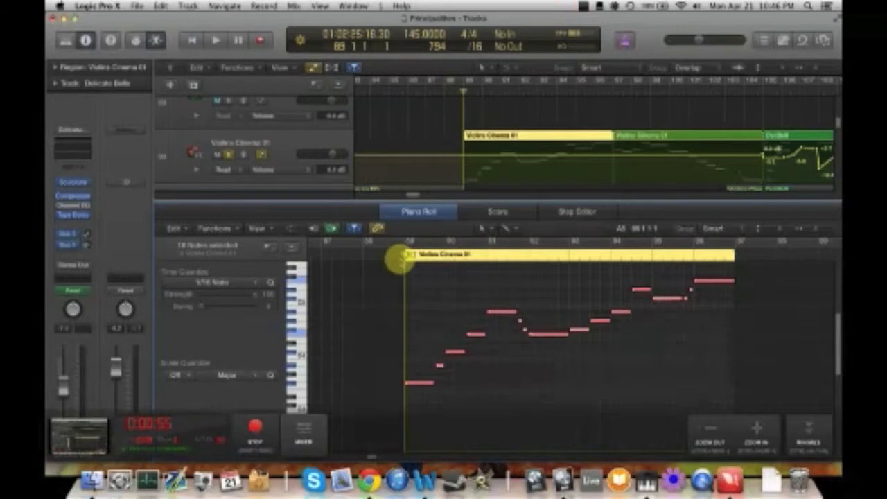
- Deselect the violin melody notes and unsolo the upper Violins Cinema track
{"action": "left_click", "coordinate": [561, 287]}
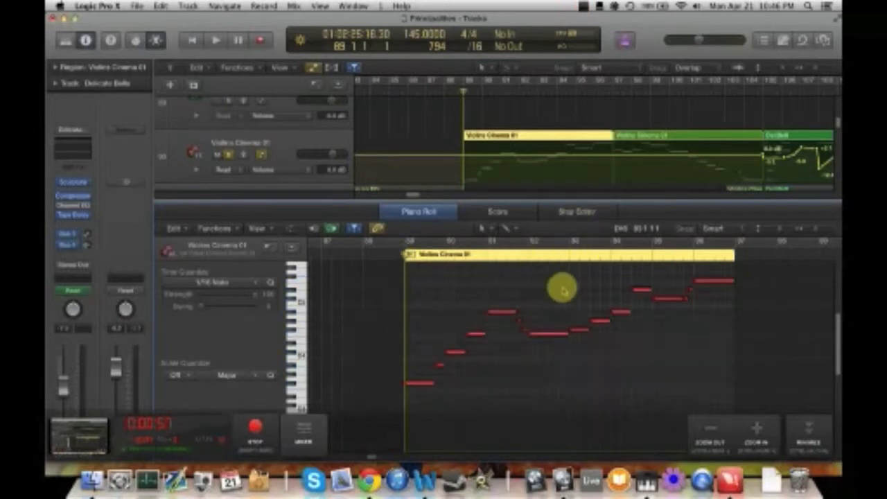
{"action": "left_click", "coordinate": [230, 157]}
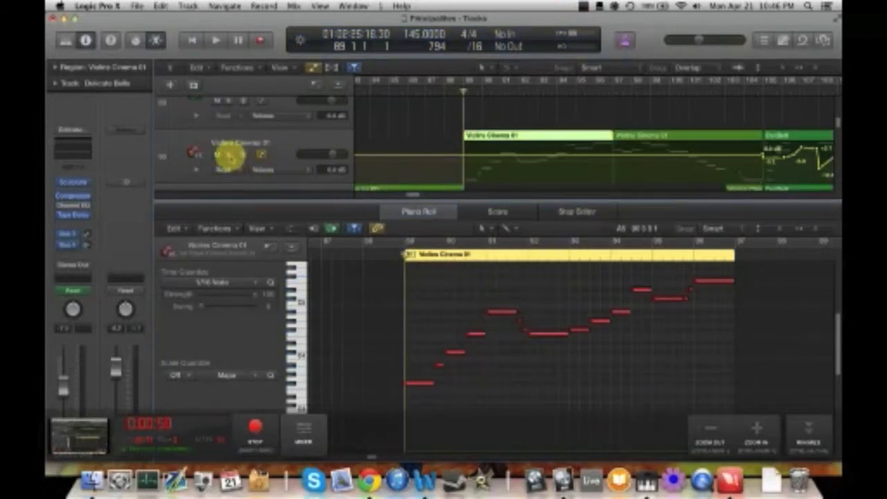
{"action": "scroll", "coordinate": [422, 154], "scroll_direction": "left", "scroll_amount": 5}
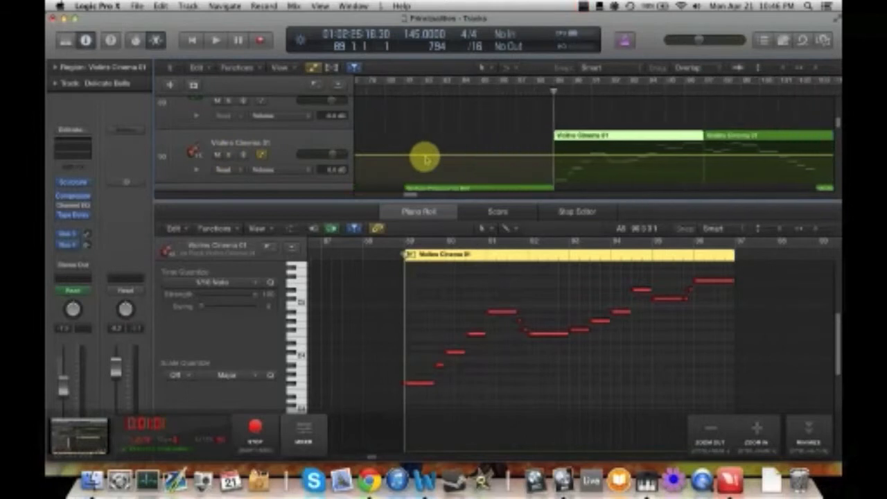
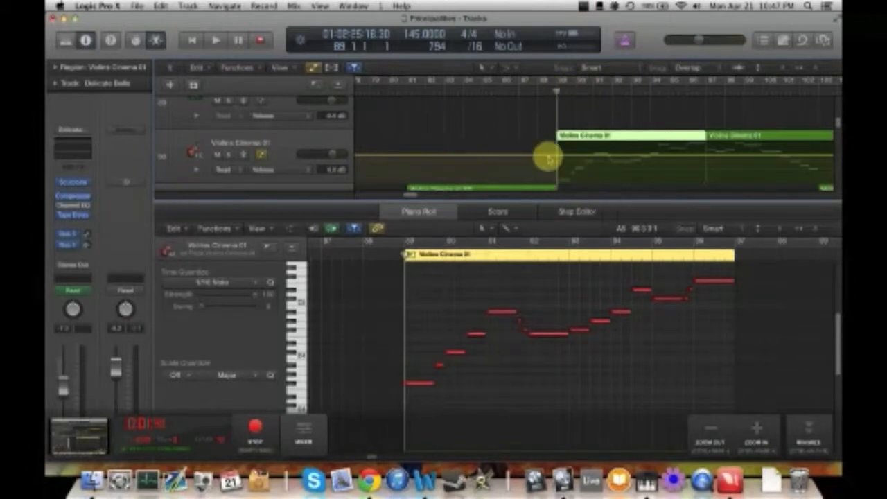
- Enlarge the tracks area above the Piano Roll so both Violins Cinema tracks are in view around bar 89
{"action": "left_click", "coordinate": [560, 92]}
{"action": "left_click", "coordinate": [559, 93]}
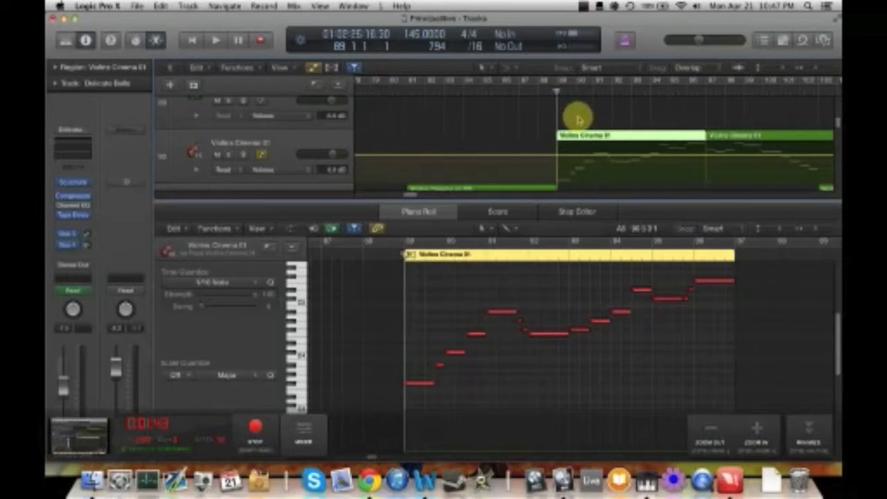
{"action": "scroll", "coordinate": [574, 115], "scroll_direction": "right", "scroll_amount": 5}
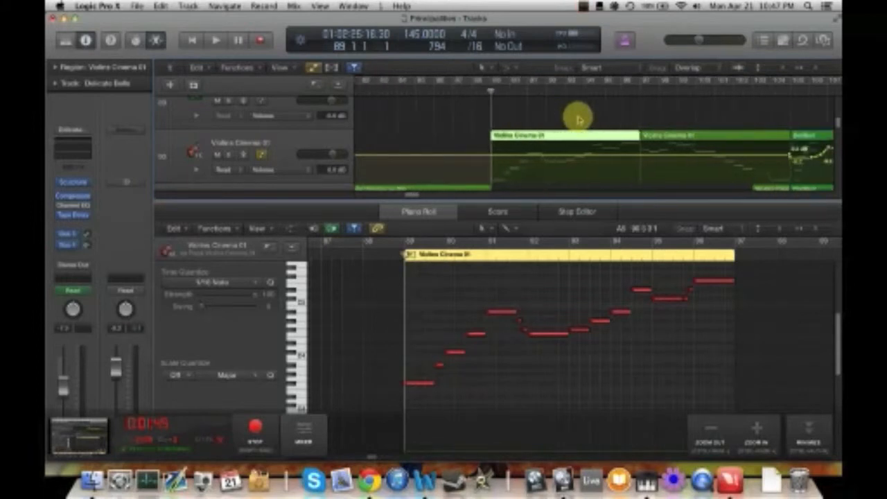
{"action": "scroll", "coordinate": [570, 168], "scroll_direction": "up", "scroll_amount": 3}
{"action": "scroll", "coordinate": [569, 169], "scroll_direction": "down", "scroll_amount": 5}
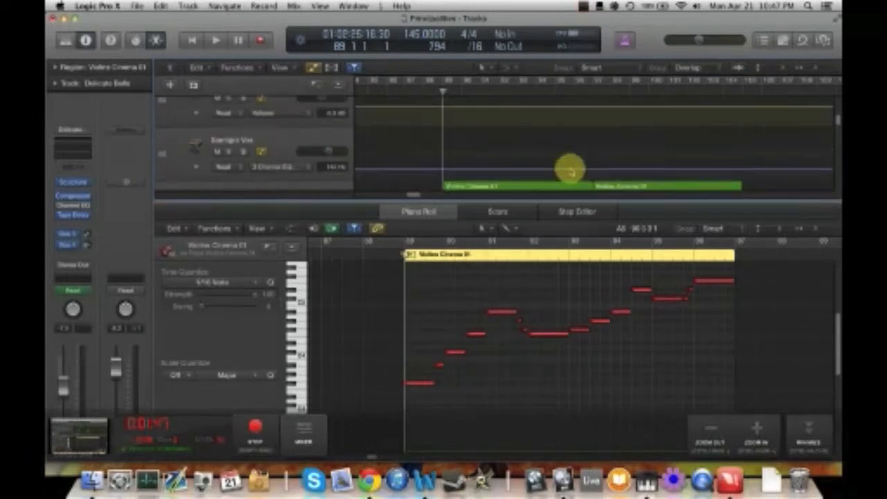
{"action": "scroll", "coordinate": [570, 169], "scroll_direction": "down", "scroll_amount": 3}
{"action": "scroll", "coordinate": [570, 172], "scroll_direction": "left", "scroll_amount": 2}
{"action": "left_click_drag", "start_coordinate": [559, 200], "coordinate": [552, 220]}
{"action": "scroll", "coordinate": [548, 194], "scroll_direction": "down", "scroll_amount": 2}
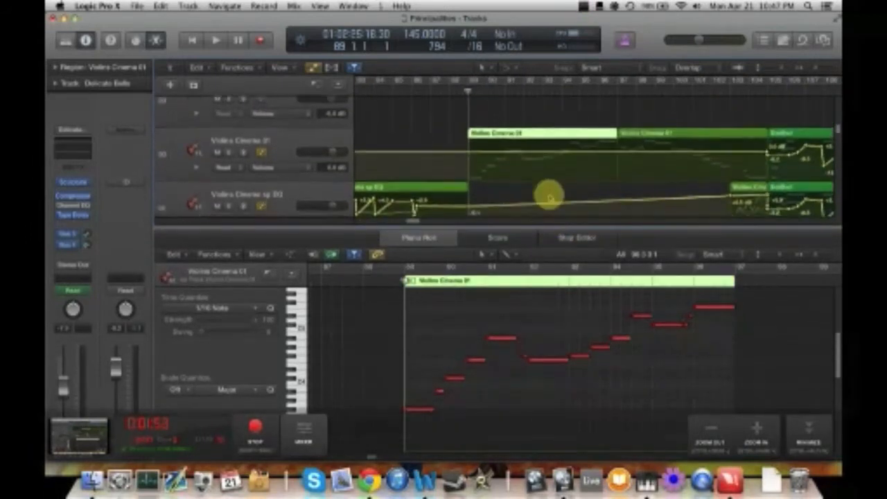
- Deselect the Violins Cinema 01 region that starts at bar 89
{"action": "scroll", "coordinate": [548, 196], "scroll_direction": "up", "scroll_amount": 2}
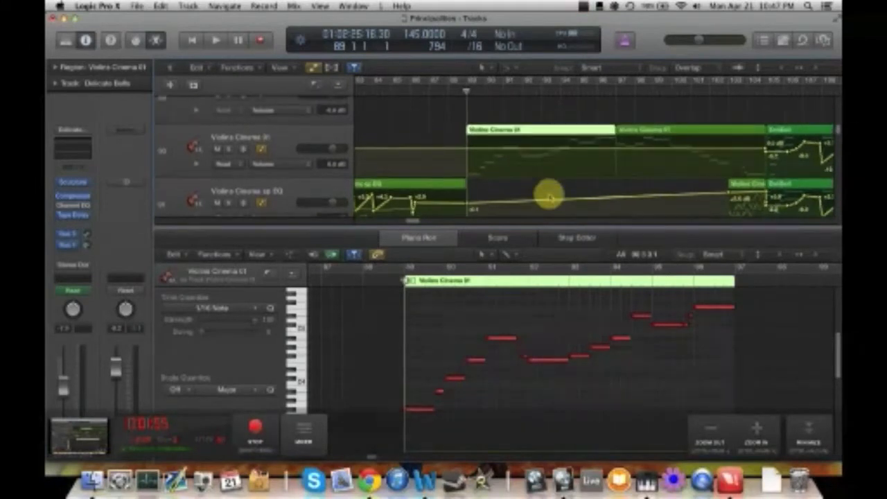
{"action": "scroll", "coordinate": [548, 197], "scroll_direction": "up", "scroll_amount": 1}
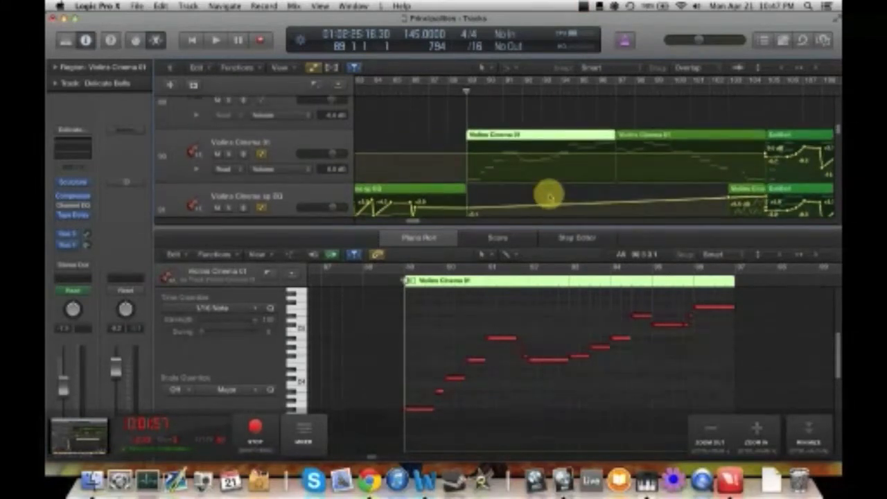
{"action": "scroll", "coordinate": [548, 197], "scroll_direction": "left", "scroll_amount": 1}
{"action": "scroll", "coordinate": [549, 197], "scroll_direction": "down", "scroll_amount": 1}
{"action": "scroll", "coordinate": [550, 197], "scroll_direction": "right", "scroll_amount": 1}
{"action": "scroll", "coordinate": [549, 197], "scroll_direction": "up", "scroll_amount": 1}
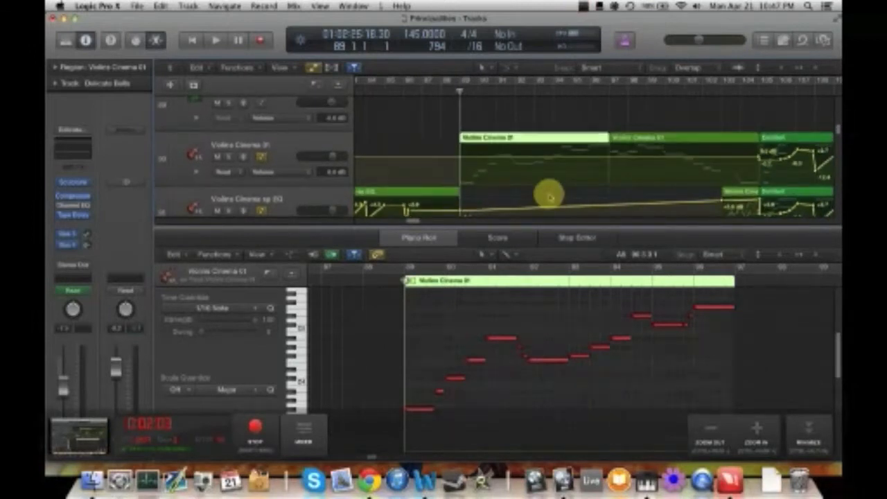
{"action": "left_click", "coordinate": [454, 143]}
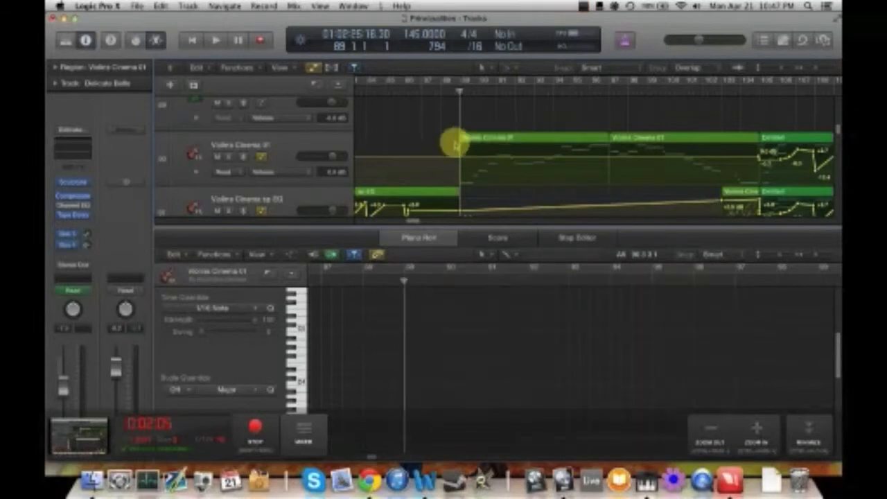
{"action": "left_click", "coordinate": [487, 142]}
{"action": "left_click", "coordinate": [447, 142]}
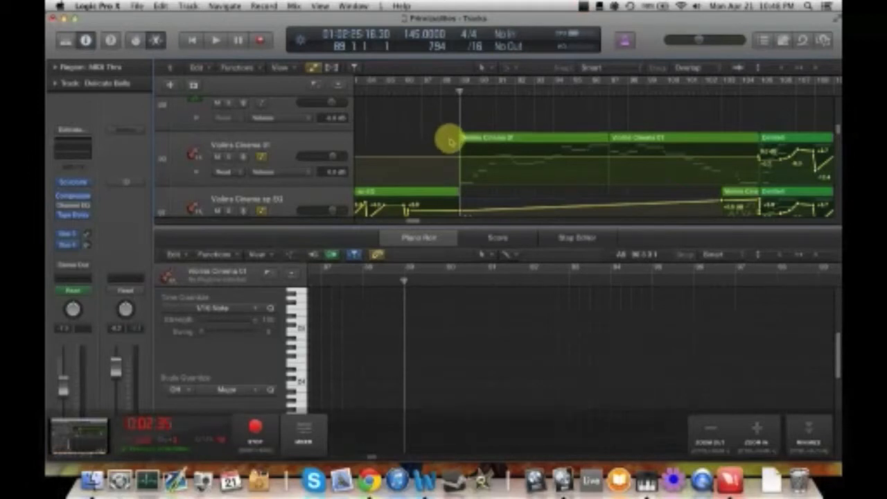
- Play the violin passage from bar 89 and stop playback around bar 91
{"action": "scroll", "coordinate": [449, 141], "scroll_direction": "up", "scroll_amount": 3}
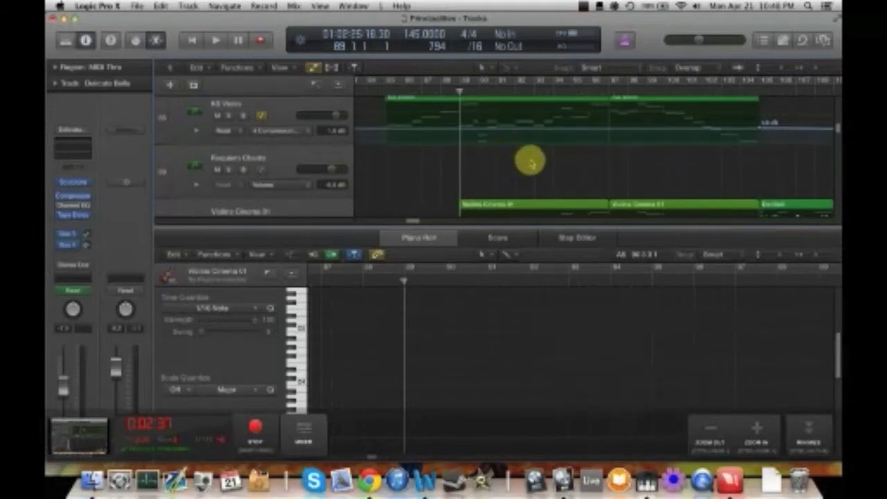
{"action": "key", "text": "space"}
{"action": "scroll", "coordinate": [530, 170], "scroll_direction": "down", "scroll_amount": 3}
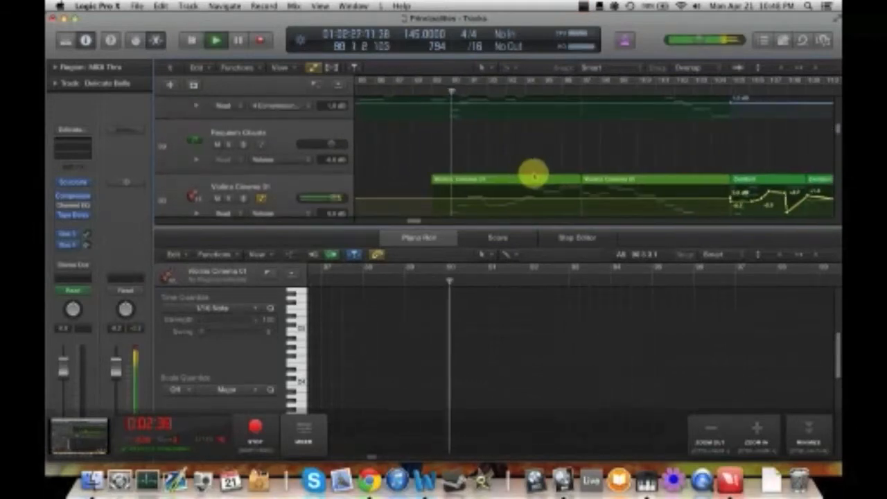
{"action": "scroll", "coordinate": [532, 173], "scroll_direction": "down", "scroll_amount": 2}
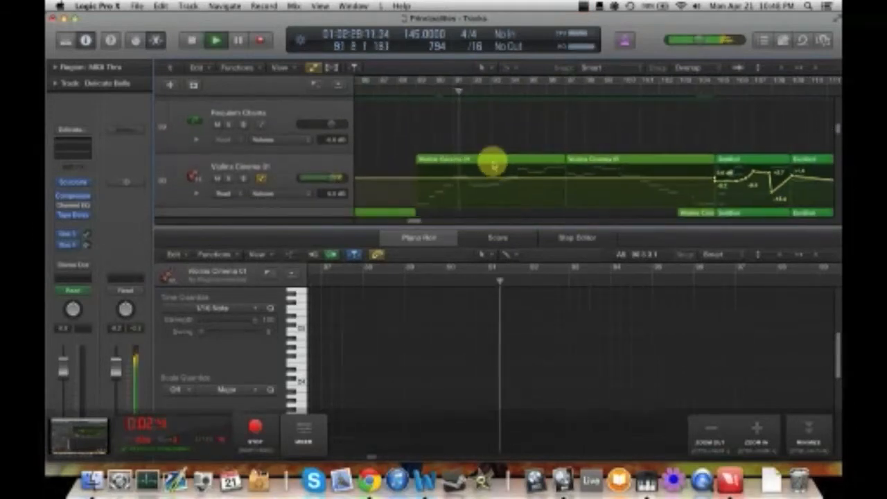
{"action": "key", "text": "space"}
{"action": "scroll", "coordinate": [495, 163], "scroll_direction": "down", "scroll_amount": 3}
{"action": "scroll", "coordinate": [496, 163], "scroll_direction": "up", "scroll_amount": 3}
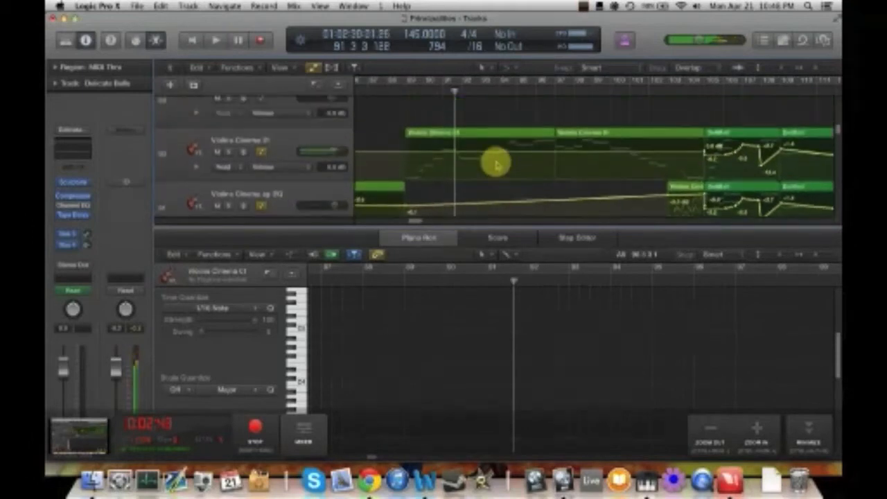
- Enlarge the tracks area further by shrinking the Piano Roll below it
{"action": "scroll", "coordinate": [494, 148], "scroll_direction": "up", "scroll_amount": 3}
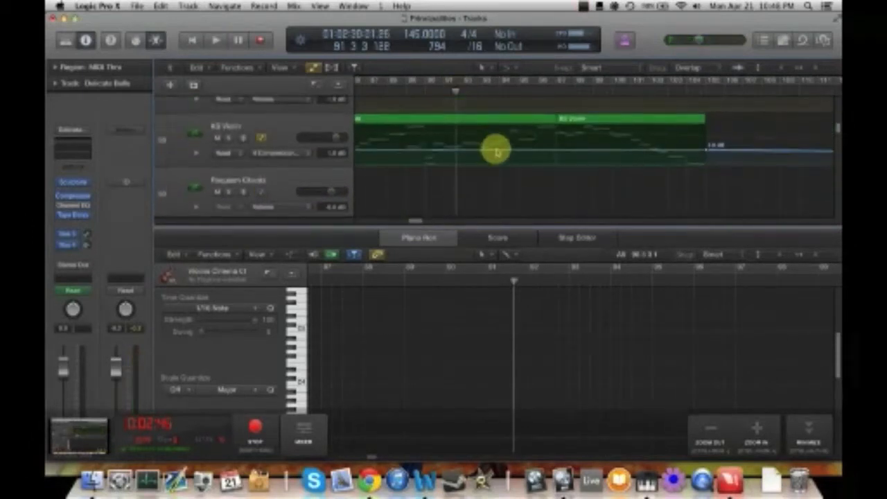
{"action": "scroll", "coordinate": [513, 180], "scroll_direction": "down", "scroll_amount": 1}
{"action": "left_click_drag", "start_coordinate": [534, 228], "coordinate": [533, 268]}
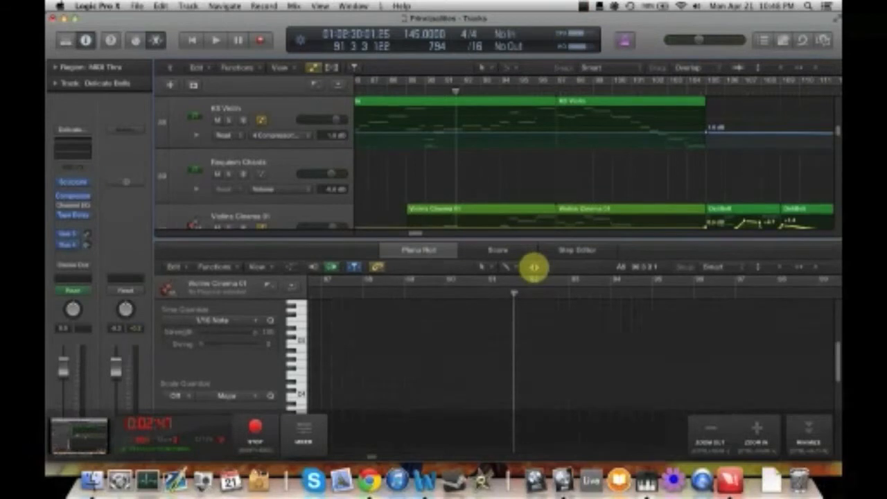
- Examine the brass and string tracks around bar 91, from Violins Cinema down to the two Kont Cello tracks
{"action": "scroll", "coordinate": [528, 233], "scroll_direction": "down", "scroll_amount": 2}
{"action": "scroll", "coordinate": [467, 181], "scroll_direction": "down", "scroll_amount": 3}
{"action": "scroll", "coordinate": [467, 182], "scroll_direction": "down", "scroll_amount": 5}
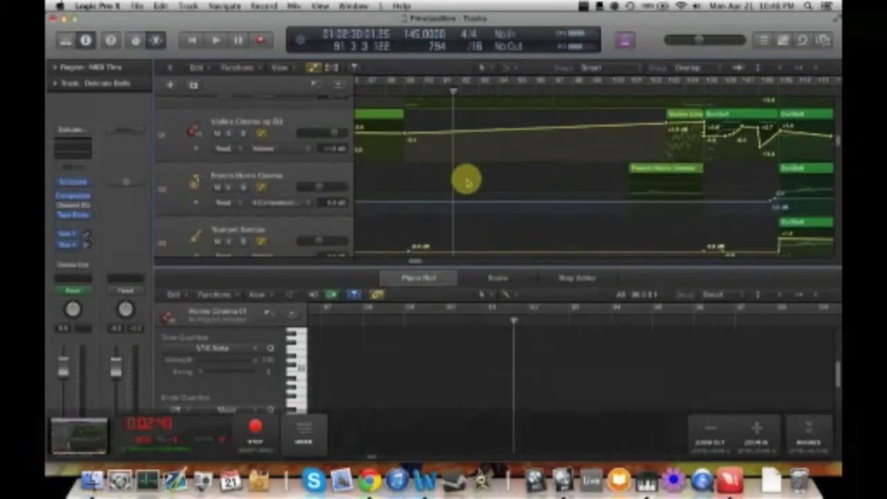
{"action": "scroll", "coordinate": [467, 181], "scroll_direction": "down", "scroll_amount": 8}
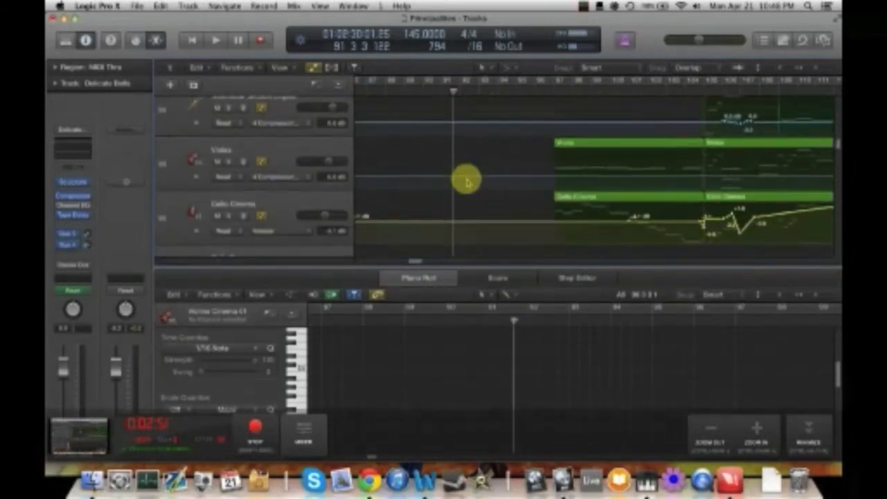
{"action": "scroll", "coordinate": [467, 182], "scroll_direction": "down", "scroll_amount": 6}
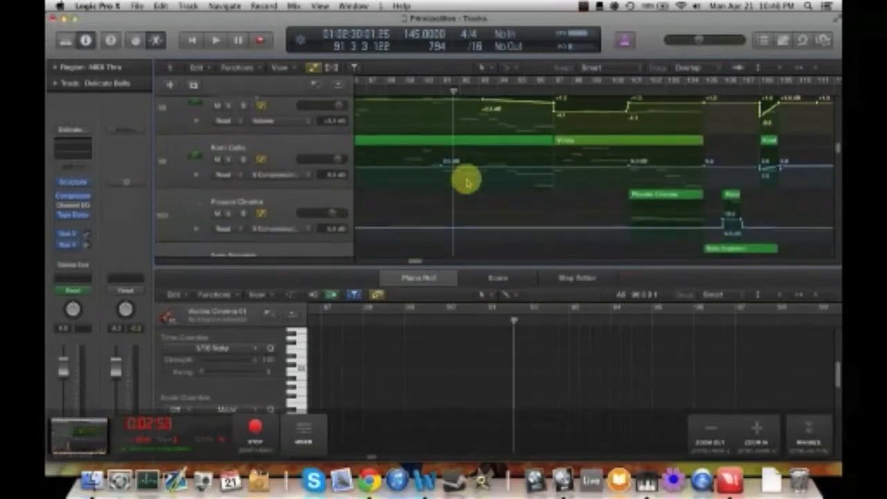
{"action": "scroll", "coordinate": [467, 182], "scroll_direction": "left", "scroll_amount": 2}
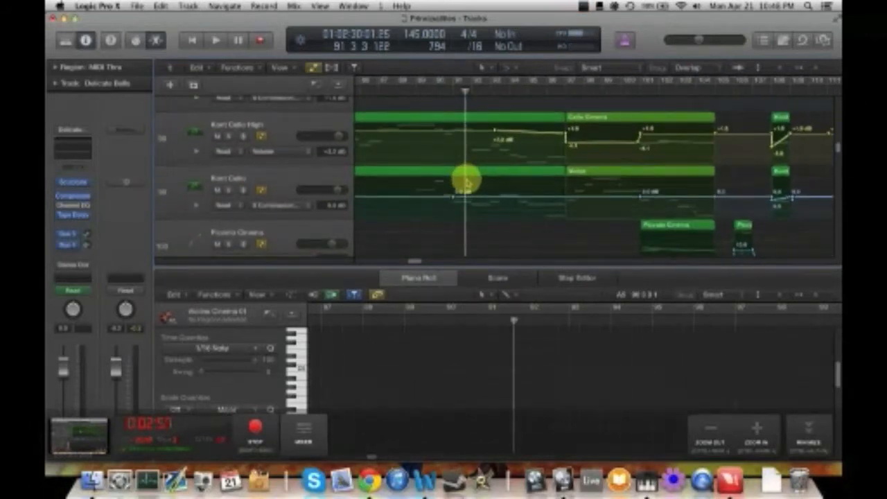
{"action": "scroll", "coordinate": [467, 181], "scroll_direction": "left", "scroll_amount": 3}
{"action": "scroll", "coordinate": [467, 181], "scroll_direction": "up", "scroll_amount": 2}
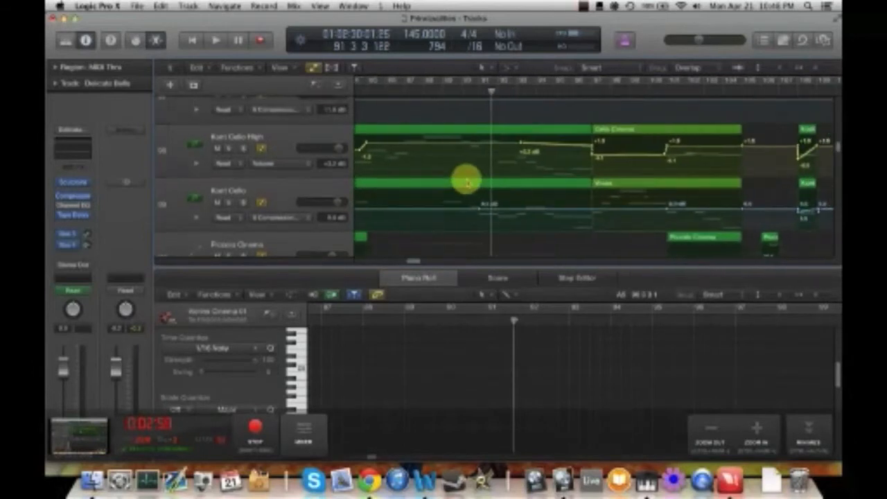
- Set the playhead to bar 97, where the Cello Cinema region begins, and adjust the timeline's horizontal zoom
{"action": "key", "text": "super+Left"}
{"action": "key", "text": "super+Left"}
{"action": "scroll", "coordinate": [467, 181], "scroll_direction": "right", "scroll_amount": 2}
{"action": "scroll", "coordinate": [467, 182], "scroll_direction": "right", "scroll_amount": 4}
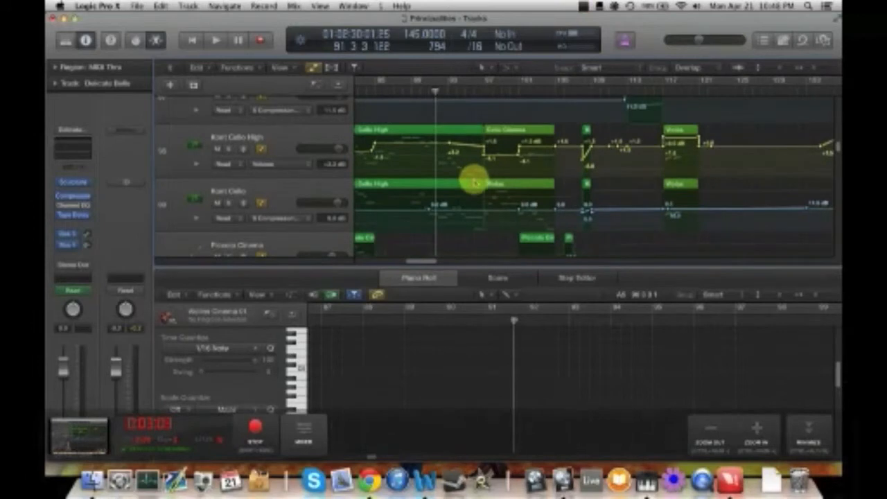
{"action": "left_click_drag", "start_coordinate": [465, 89], "coordinate": [483, 92]}
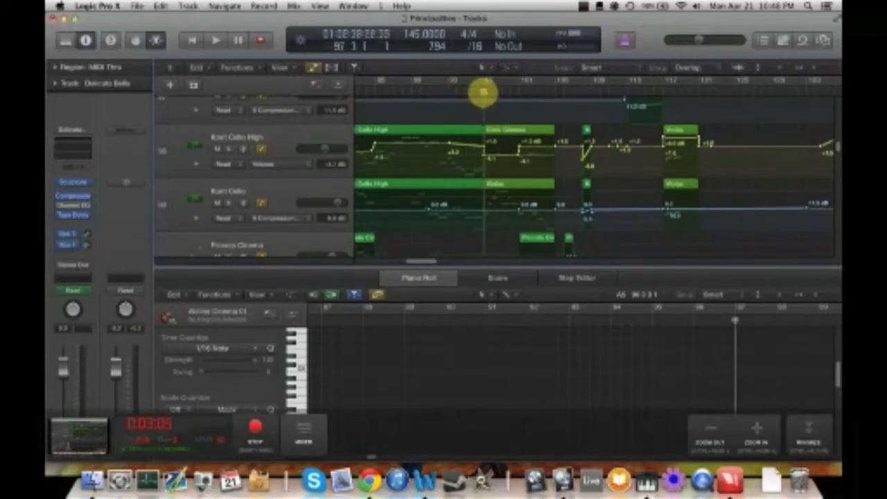
{"action": "scroll", "coordinate": [492, 111], "scroll_direction": "right", "scroll_amount": 4}
{"action": "key", "text": "super+Right"}
{"action": "key", "text": "super+Right"}
{"action": "key", "text": "super+Right"}
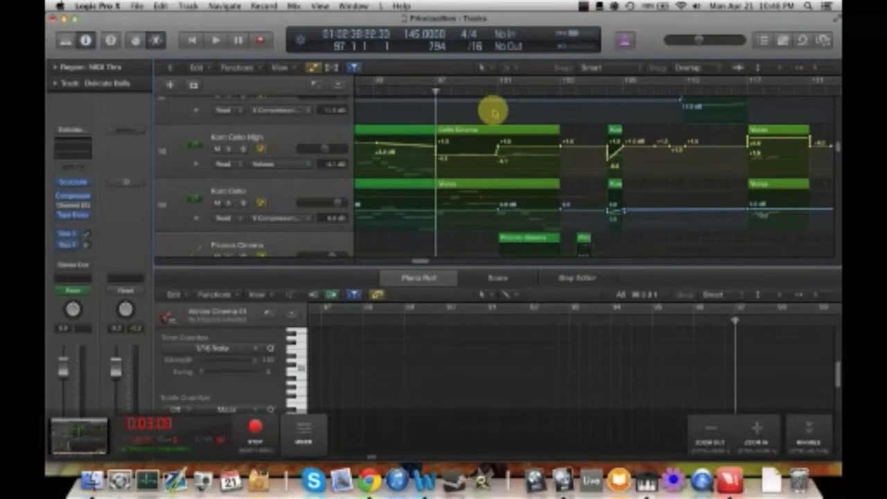
{"action": "scroll", "coordinate": [491, 109], "scroll_direction": "left", "scroll_amount": 8}
{"action": "left_click_drag", "start_coordinate": [457, 88], "coordinate": [531, 103]}
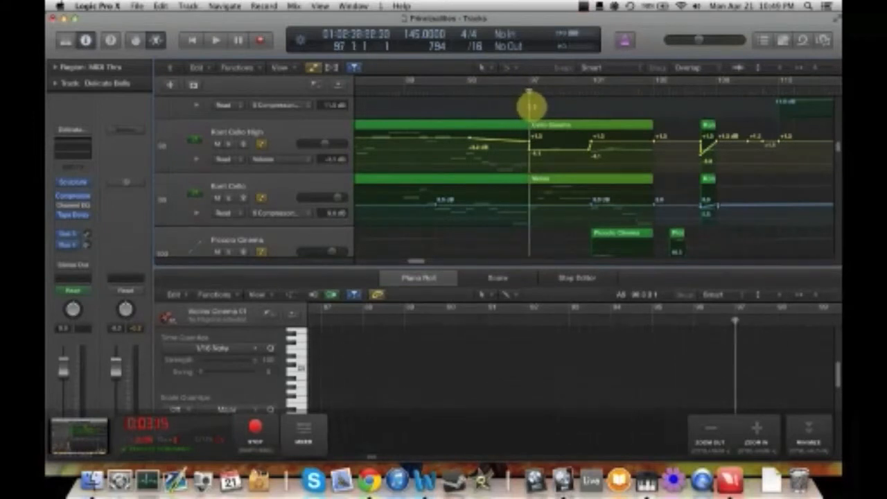
- Play the cello passage from bar 97 and stop playback around bar 98
{"action": "scroll", "coordinate": [534, 115], "scroll_direction": "right", "scroll_amount": 5}
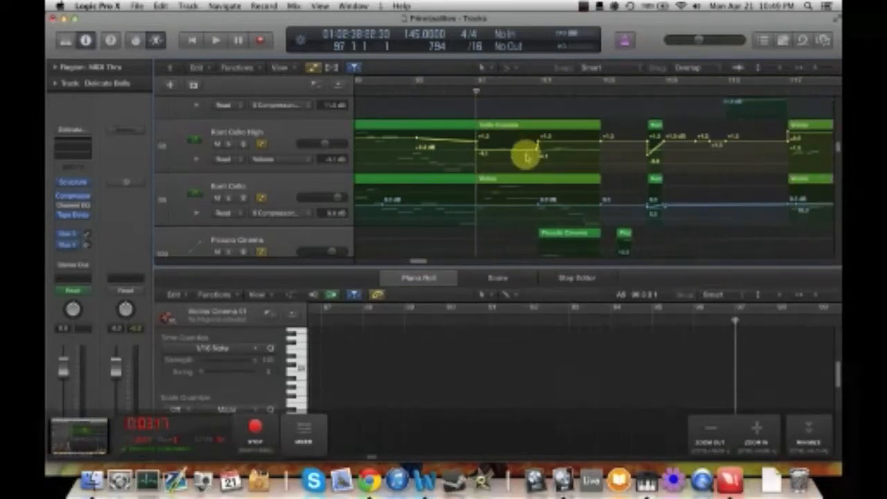
{"action": "scroll", "coordinate": [529, 187], "scroll_direction": "up", "scroll_amount": 2}
{"action": "key", "text": "space"}
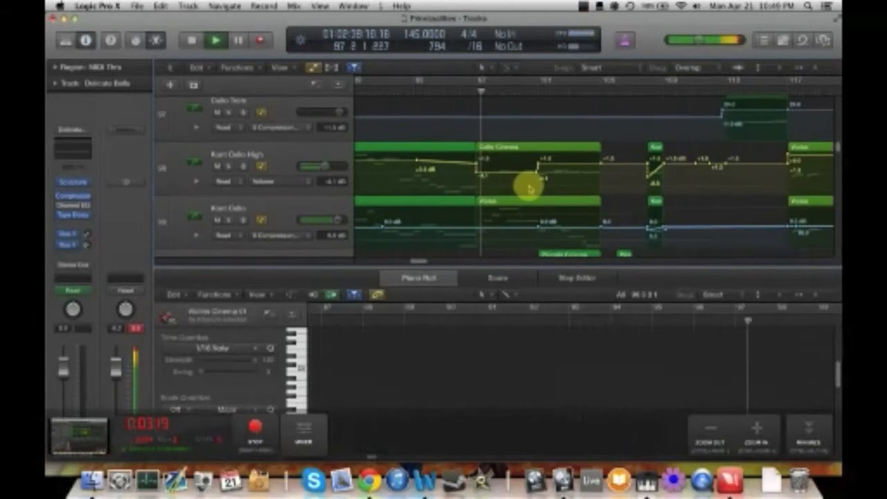
{"action": "scroll", "coordinate": [530, 190], "scroll_direction": "right", "scroll_amount": 6}
{"action": "key", "text": "space"}
{"action": "scroll", "coordinate": [528, 186], "scroll_direction": "down", "scroll_amount": 1}
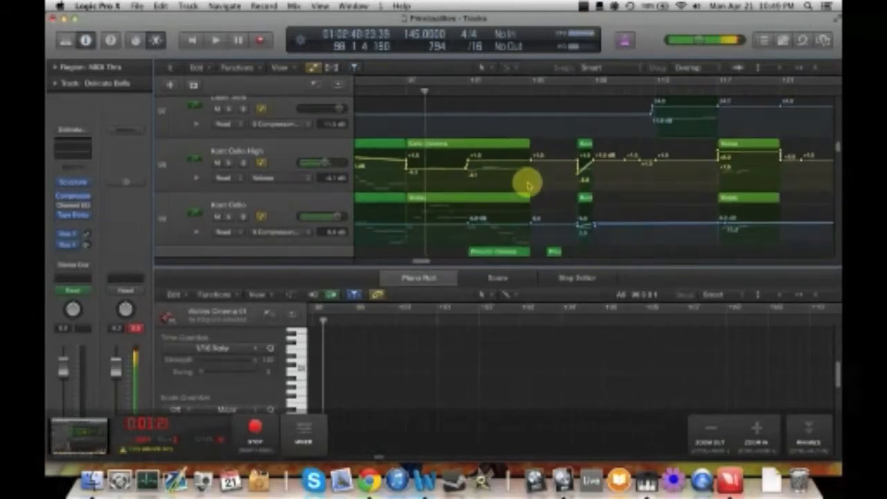
- Place the playhead at bar 105 and play the section while viewing the tracks down to Solo Soprano
{"action": "scroll", "coordinate": [527, 184], "scroll_direction": "right", "scroll_amount": 4}
{"action": "left_click", "coordinate": [491, 95]}
{"action": "scroll", "coordinate": [523, 152], "scroll_direction": "right", "scroll_amount": 4}
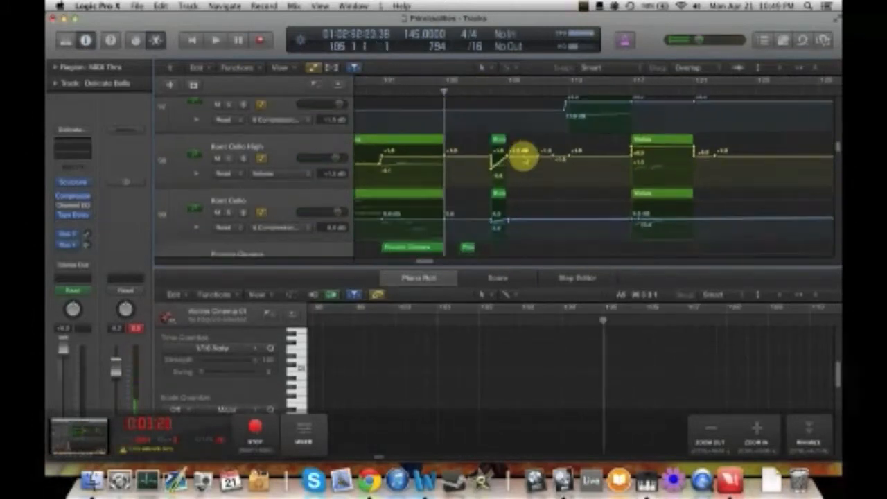
{"action": "scroll", "coordinate": [524, 158], "scroll_direction": "down", "scroll_amount": 2}
{"action": "key", "text": "space"}
{"action": "scroll", "coordinate": [534, 180], "scroll_direction": "right", "scroll_amount": 3}
{"action": "scroll", "coordinate": [544, 200], "scroll_direction": "down", "scroll_amount": 5}
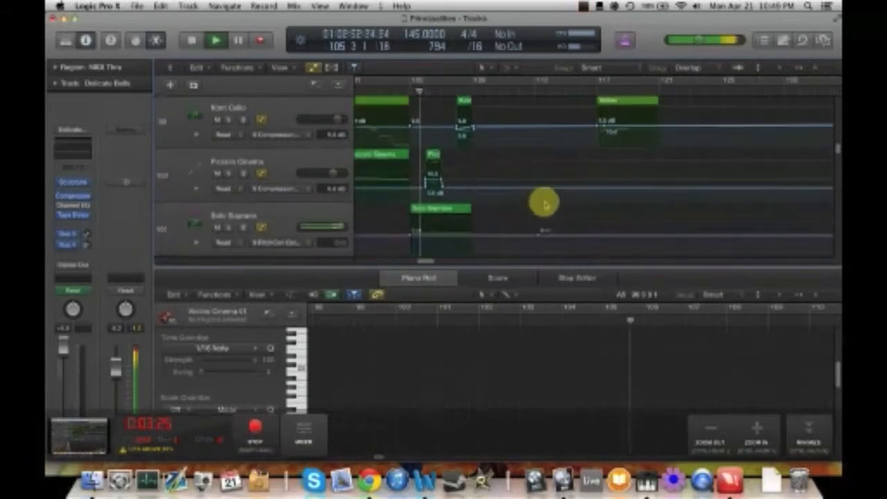
{"action": "scroll", "coordinate": [540, 215], "scroll_direction": "down", "scroll_amount": 2}
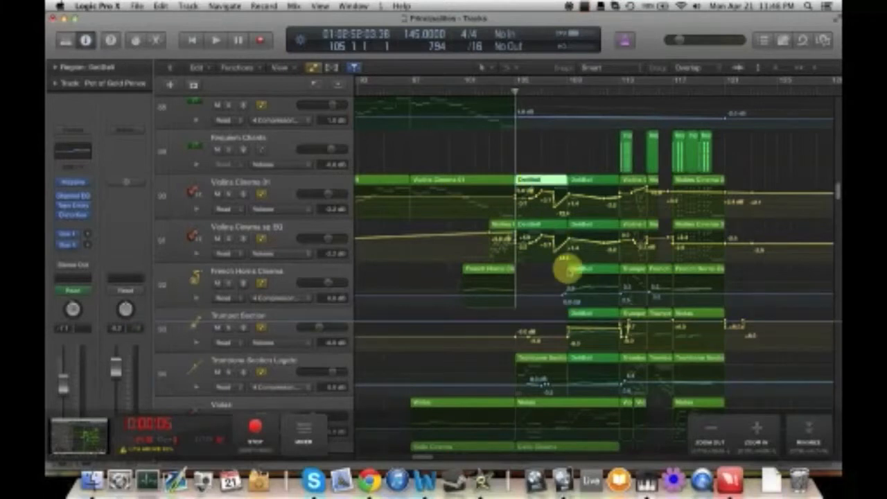
- Open the Piano Roll for the selected Violins Cinema 01 region at bar 105, enlarge it and show the opening notes
{"action": "key", "text": "p"}
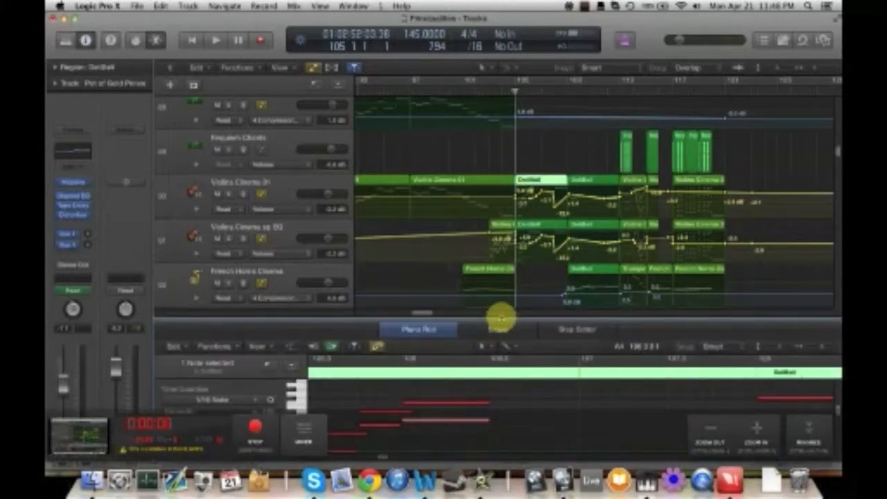
{"action": "left_click_drag", "start_coordinate": [503, 317], "coordinate": [507, 272]}
{"action": "scroll", "coordinate": [528, 354], "scroll_direction": "left", "scroll_amount": 8}
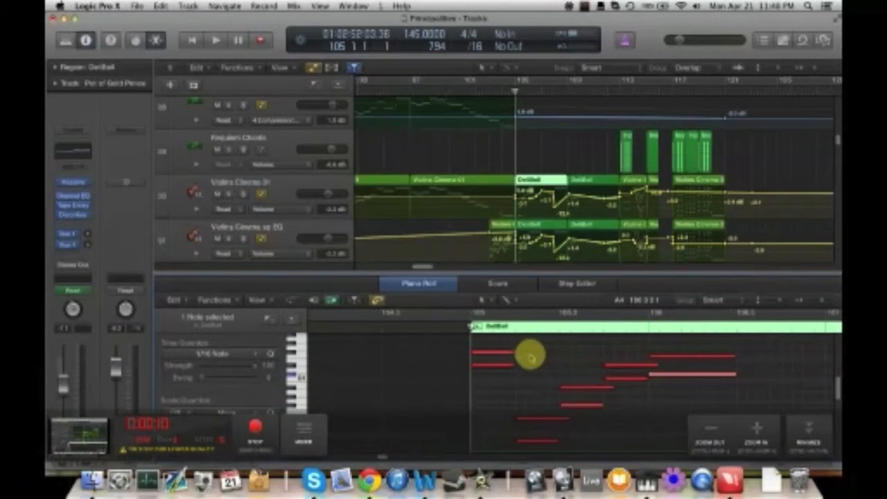
- Move the playhead to bar 104 beat 4 and play the opening notes of the region
{"action": "left_click_drag", "start_coordinate": [471, 328], "coordinate": [425, 326]}
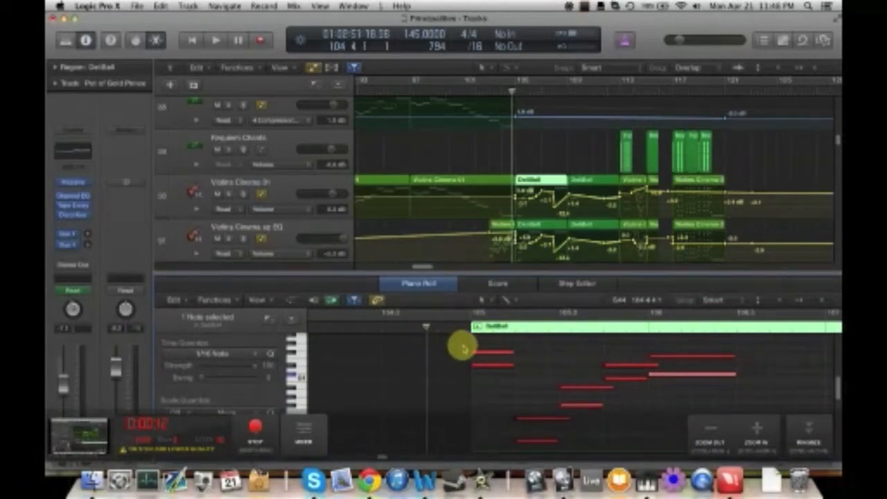
{"action": "key", "text": "space"}
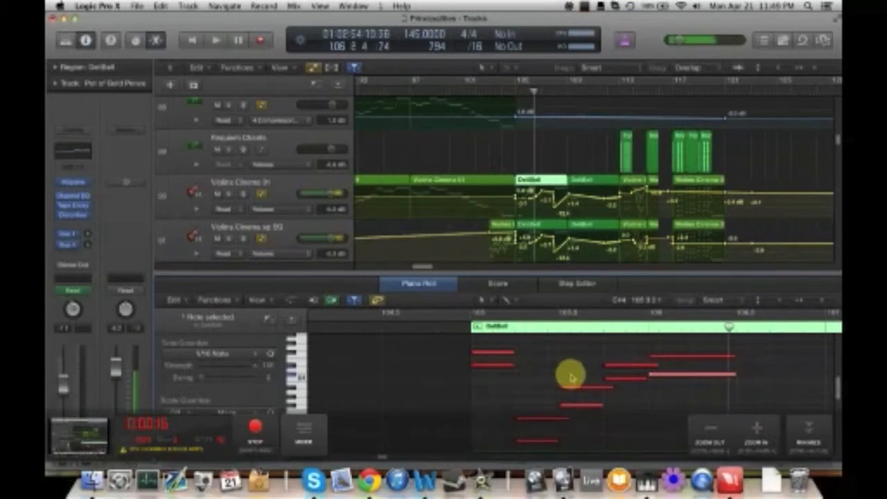
- Enlarge the Piano Roll slightly and show the region's lower notes from bar 105
{"action": "scroll", "coordinate": [571, 376], "scroll_direction": "down", "scroll_amount": 2}
{"action": "scroll", "coordinate": [572, 372], "scroll_direction": "down", "scroll_amount": 2}
{"action": "scroll", "coordinate": [572, 370], "scroll_direction": "up", "scroll_amount": 2}
{"action": "mouse_move", "coordinate": [575, 272]}
{"action": "left_mouse_down"}
{"action": "mouse_move", "coordinate": [574, 253]}
{"action": "mouse_move", "coordinate": [574, 270]}
{"action": "left_mouse_up"}
{"action": "scroll", "coordinate": [483, 367], "scroll_direction": "right", "scroll_amount": 1}
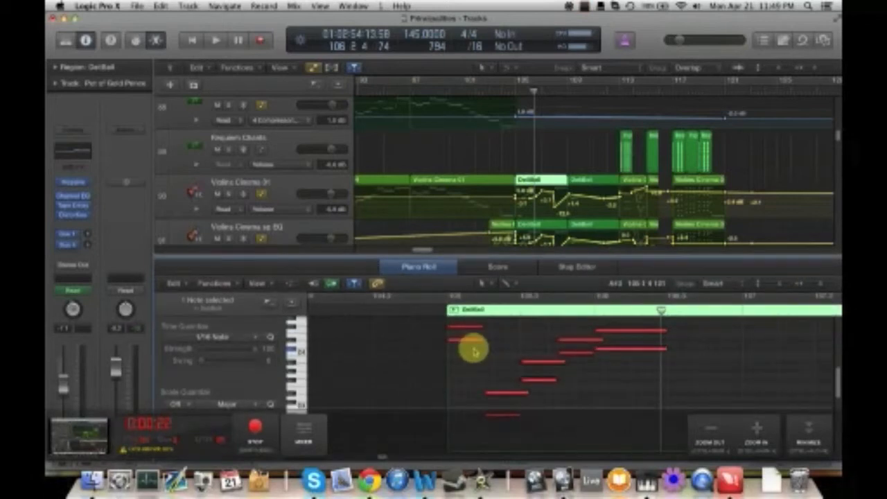
- Audition individual notes of the opening rising phrase in the selected region from bar 105 in the Piano Roll
{"action": "left_click", "coordinate": [471, 338]}
{"action": "left_click", "coordinate": [489, 336]}
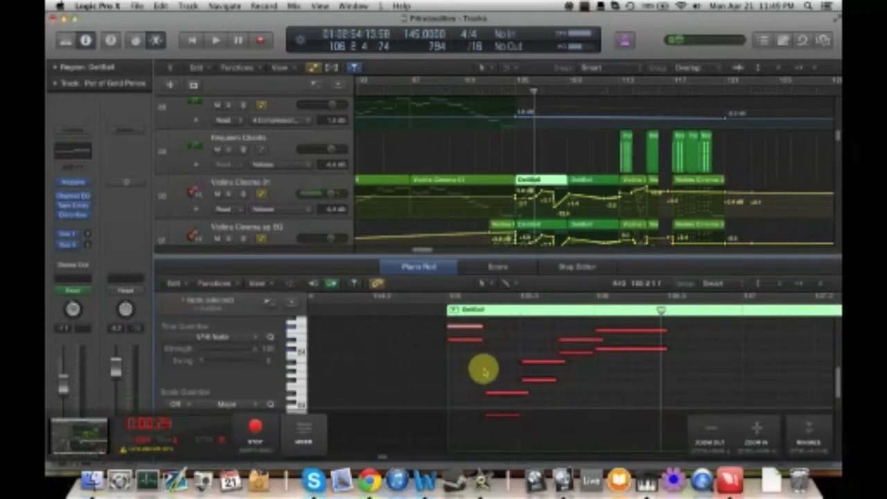
{"action": "left_click", "coordinate": [527, 360]}
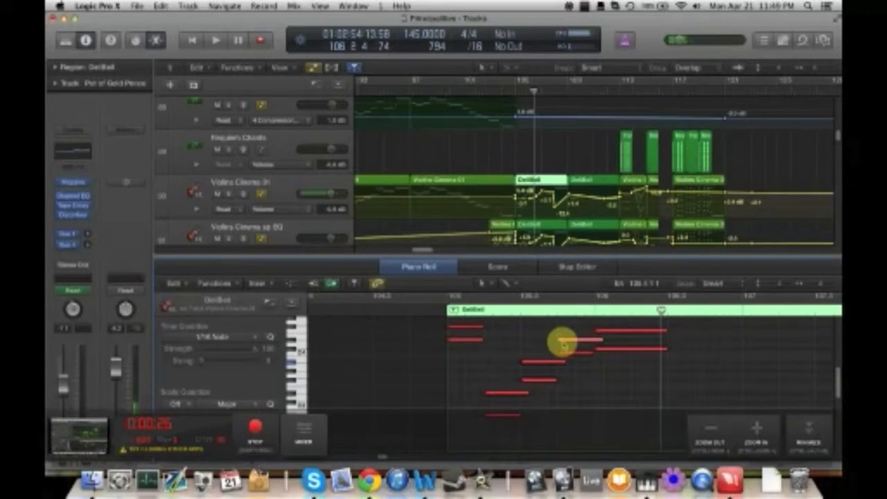
{"action": "left_click", "coordinate": [619, 328]}
- Open the Delicate Bells region at bar 1 in the Piano Roll and select its opening notes
{"action": "scroll", "coordinate": [588, 204], "scroll_direction": "down", "scroll_amount": 3}
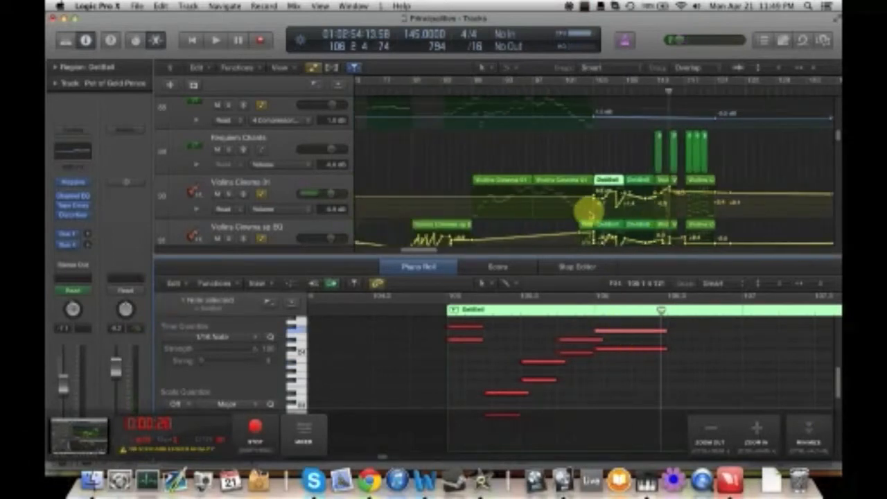
{"action": "scroll", "coordinate": [588, 208], "scroll_direction": "up", "scroll_amount": 10}
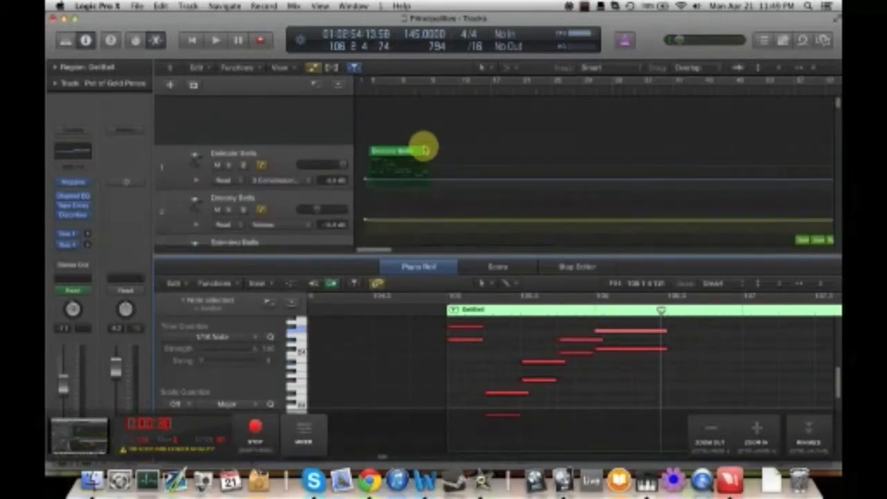
{"action": "scroll", "coordinate": [415, 138], "scroll_direction": "down", "scroll_amount": 3}
{"action": "left_click", "coordinate": [389, 101]}
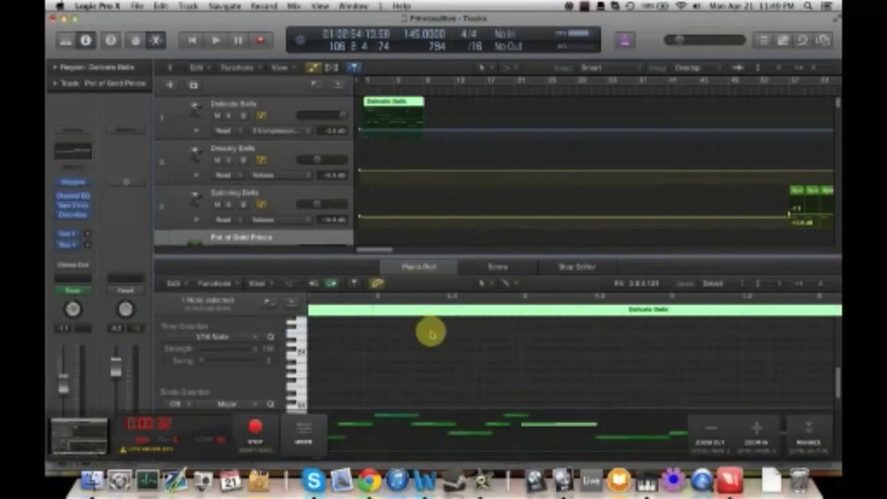
{"action": "scroll", "coordinate": [431, 334], "scroll_direction": "left", "scroll_amount": 8}
{"action": "scroll", "coordinate": [440, 349], "scroll_direction": "down", "scroll_amount": 5}
{"action": "scroll", "coordinate": [434, 336], "scroll_direction": "up", "scroll_amount": 1}
{"action": "left_click_drag", "start_coordinate": [416, 324], "coordinate": [553, 436]}
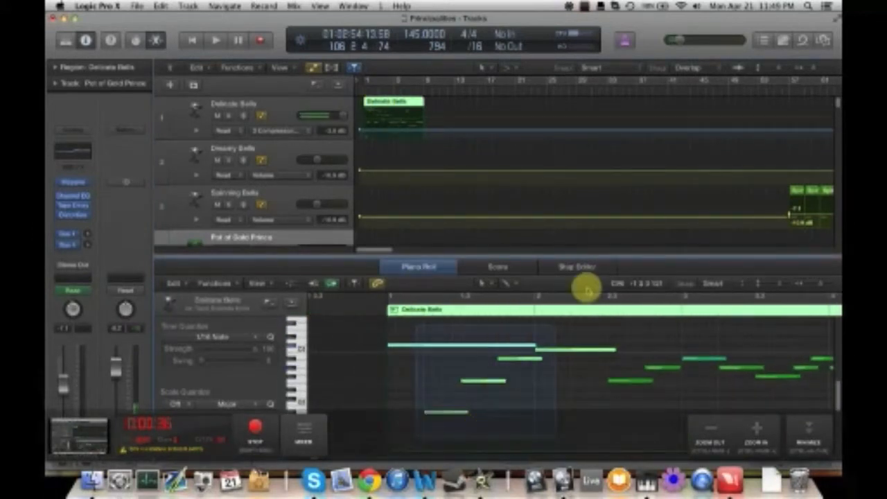
- Place the playhead at bar 106 and look over the tracks below Delicate Bells around that point
{"action": "scroll", "coordinate": [593, 208], "scroll_direction": "down", "scroll_amount": 5}
{"action": "scroll", "coordinate": [579, 198], "scroll_direction": "right", "scroll_amount": 1}
{"action": "scroll", "coordinate": [463, 122], "scroll_direction": "down", "scroll_amount": 15}
{"action": "scroll", "coordinate": [473, 123], "scroll_direction": "up", "scroll_amount": 10}
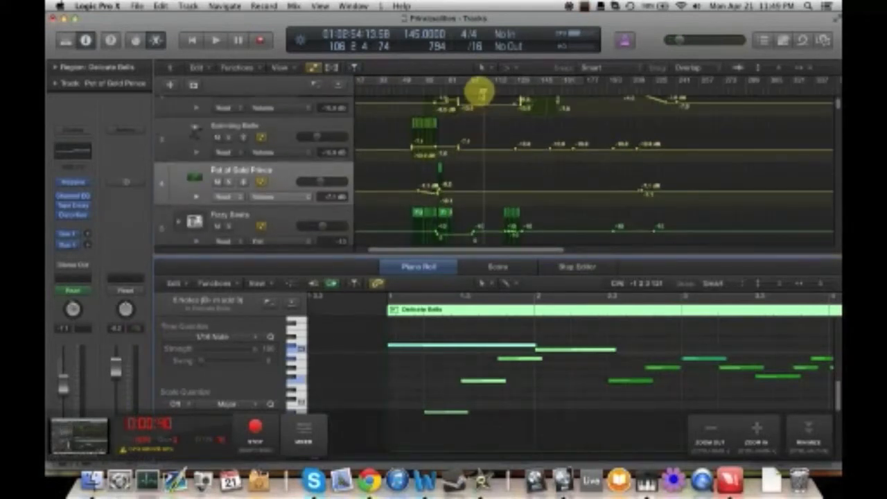
{"action": "scroll", "coordinate": [488, 111], "scroll_direction": "up", "scroll_amount": 3}
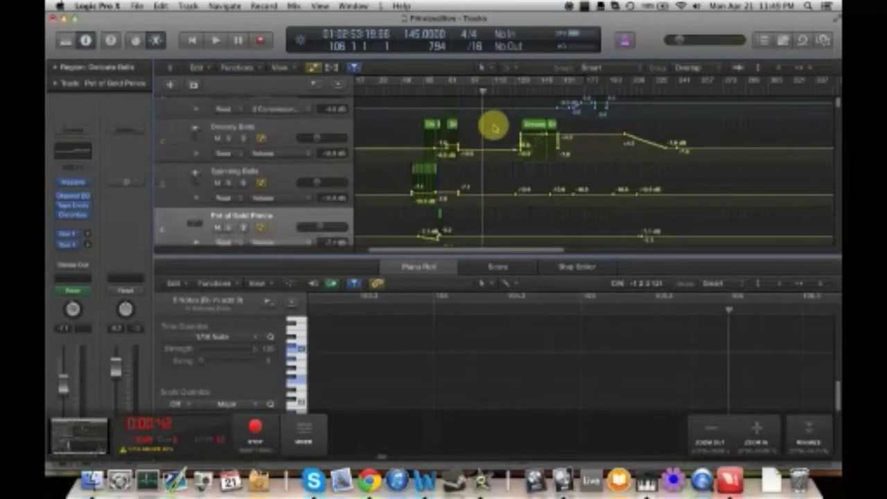
{"action": "scroll", "coordinate": [494, 127], "scroll_direction": "down", "scroll_amount": 3}
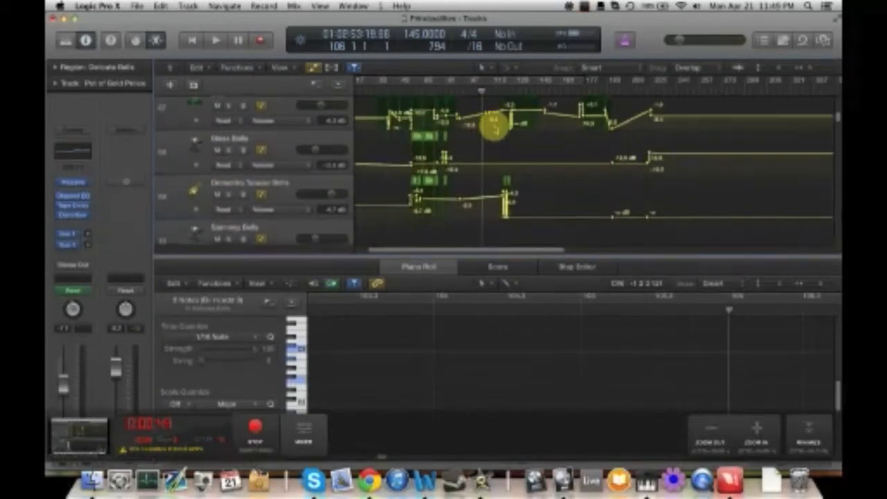
- View the tracks from the cellos downward during playback from bar 105, stop at bar 107, and look over the remaining tracks
{"action": "scroll", "coordinate": [495, 129], "scroll_direction": "up", "scroll_amount": 5}
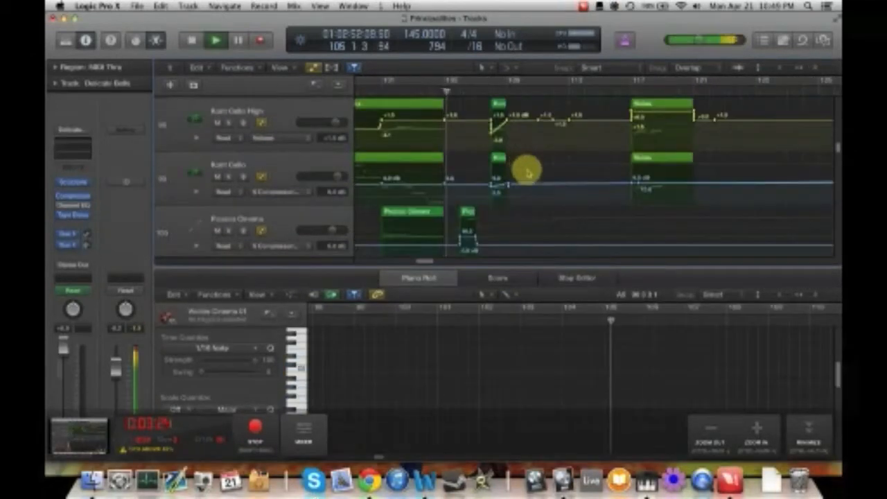
{"action": "scroll", "coordinate": [544, 206], "scroll_direction": "down", "scroll_amount": 6}
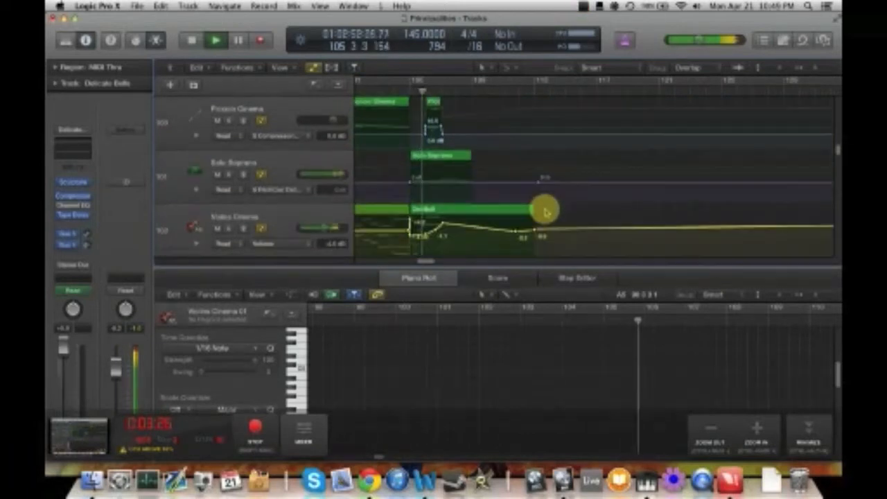
{"action": "left_click_drag", "start_coordinate": [538, 267], "coordinate": [538, 282]}
{"action": "scroll", "coordinate": [541, 209], "scroll_direction": "down", "scroll_amount": 4}
{"action": "key", "text": "space"}
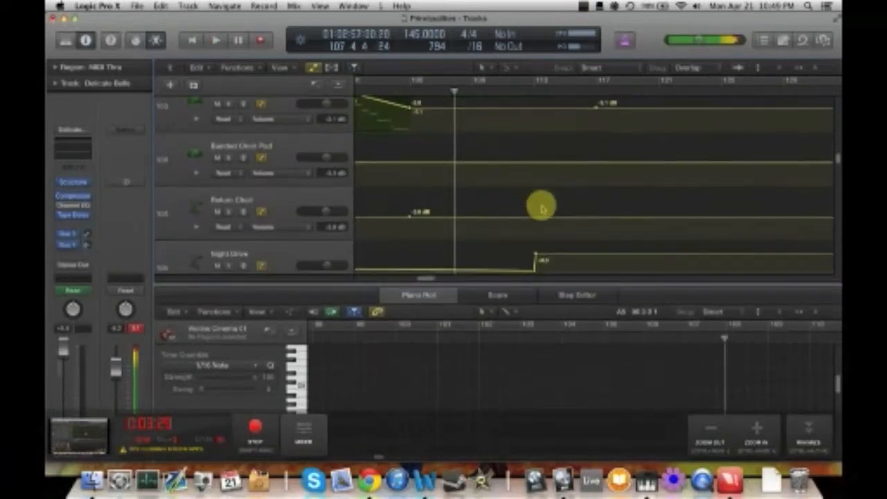
{"action": "scroll", "coordinate": [541, 209], "scroll_direction": "down", "scroll_amount": 6}
{"action": "scroll", "coordinate": [543, 224], "scroll_direction": "down", "scroll_amount": 8}
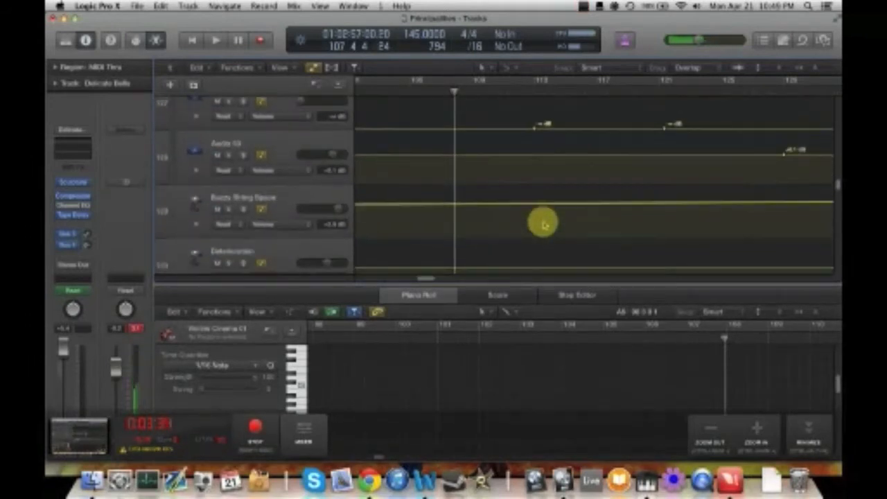
{"action": "scroll", "coordinate": [543, 223], "scroll_direction": "down", "scroll_amount": 3}
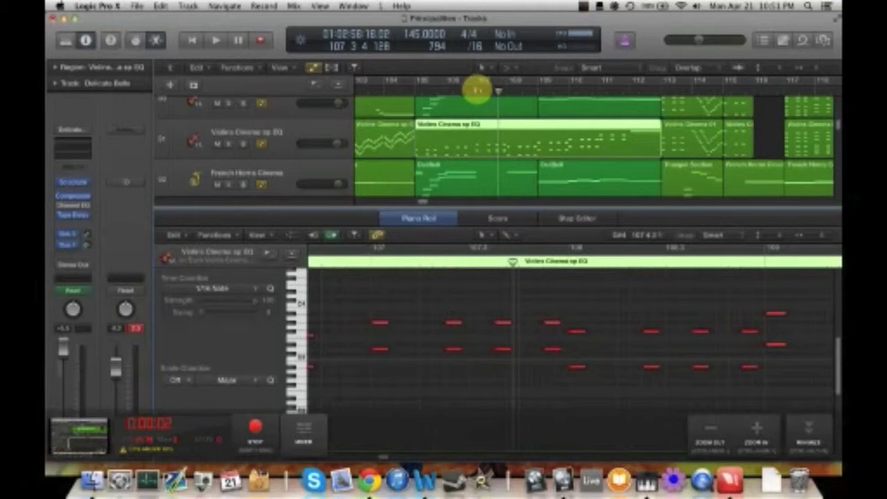
- Place the playhead at bar 107 and show the notes of the French Horns Cinema region spanning bars 105 to 109
{"action": "left_click", "coordinate": [477, 89]}
{"action": "scroll", "coordinate": [506, 169], "scroll_direction": "down", "scroll_amount": 1}
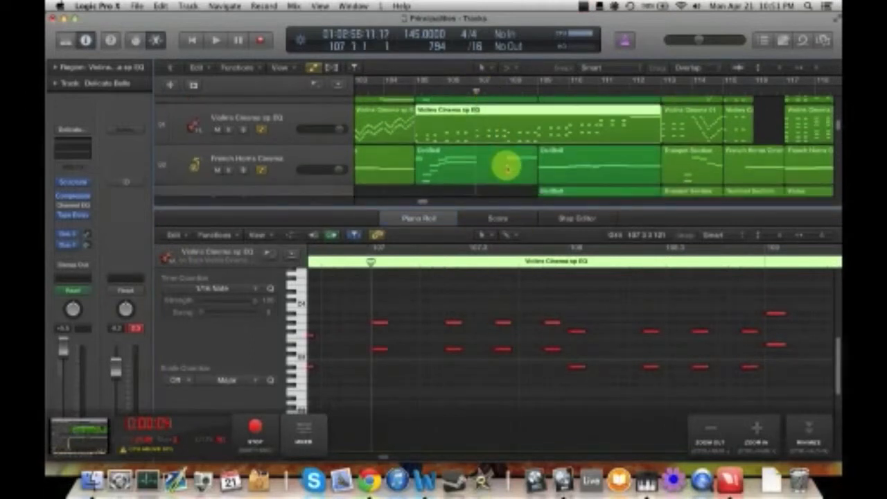
{"action": "left_click", "coordinate": [462, 169]}
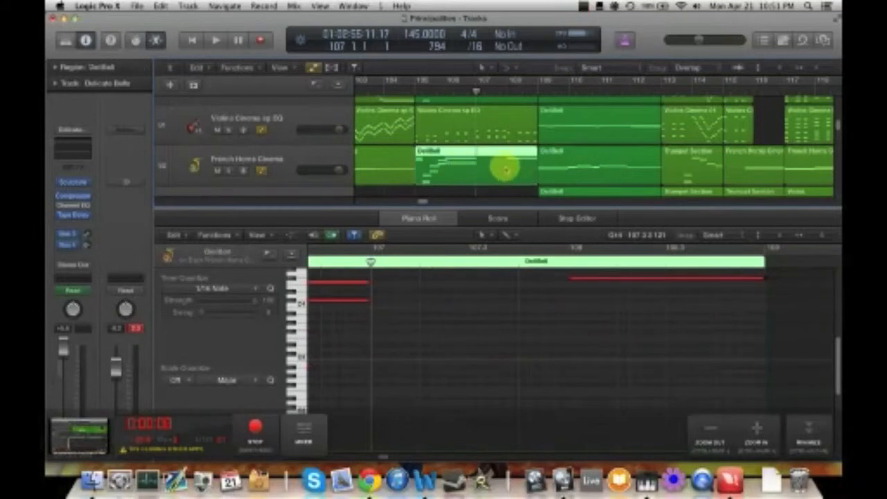
{"action": "left_click_drag", "start_coordinate": [507, 163], "coordinate": [488, 165]}
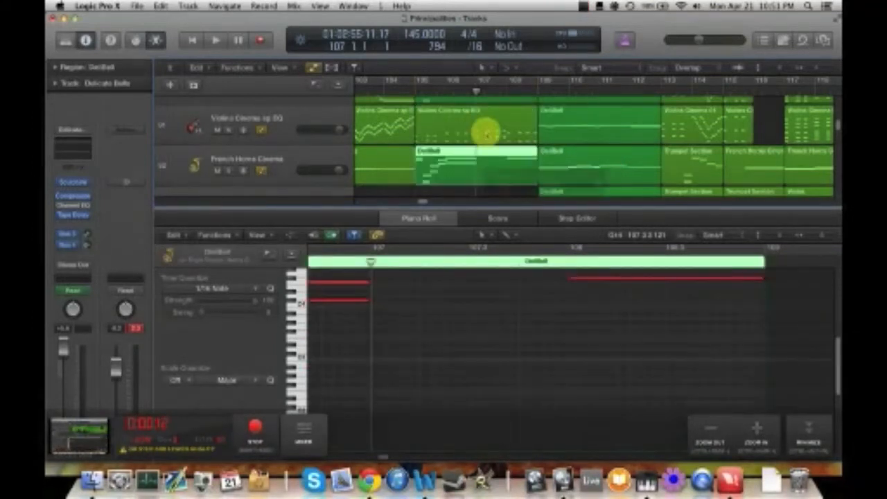
- Show the Violins Cinema sp EQ region in the Piano Roll, with the notes before and after bar 107 in view
{"action": "left_click", "coordinate": [487, 130]}
{"action": "scroll", "coordinate": [516, 376], "scroll_direction": "left", "scroll_amount": 5}
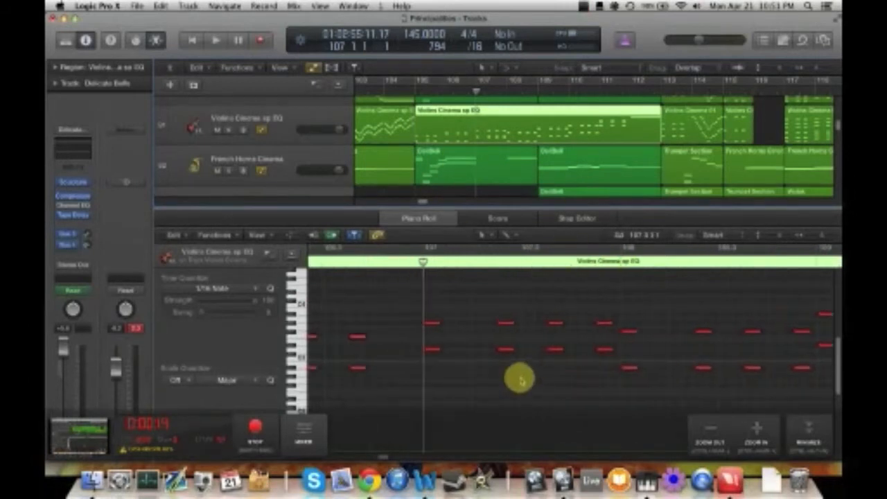
{"action": "scroll", "coordinate": [520, 378], "scroll_direction": "left", "scroll_amount": 2}
{"action": "scroll", "coordinate": [520, 379], "scroll_direction": "down", "scroll_amount": 5}
{"action": "scroll", "coordinate": [520, 379], "scroll_direction": "up", "scroll_amount": 3}
{"action": "scroll", "coordinate": [520, 379], "scroll_direction": "left", "scroll_amount": 1}
{"action": "scroll", "coordinate": [519, 378], "scroll_direction": "right", "scroll_amount": 1}
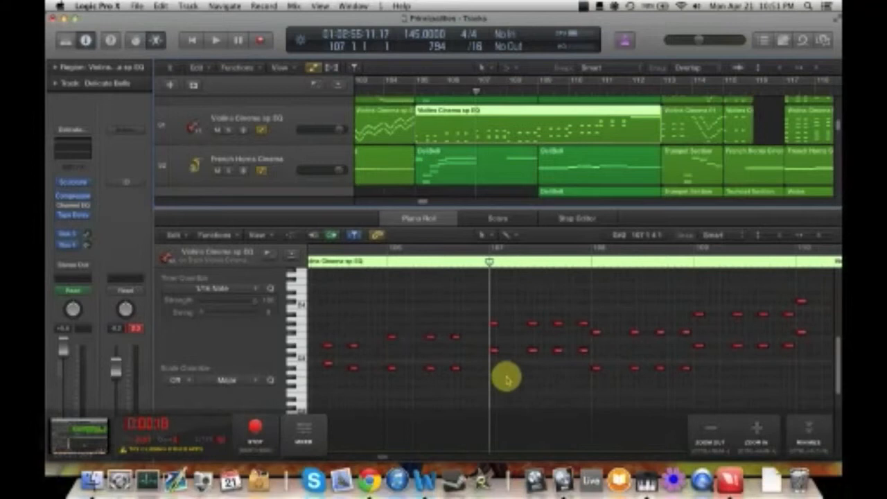
- Play the Violins Cinema sp EQ region from bar 105 and stop in bar 107
{"action": "scroll", "coordinate": [505, 372], "scroll_direction": "left", "scroll_amount": 4}
{"action": "left_click", "coordinate": [347, 262]}
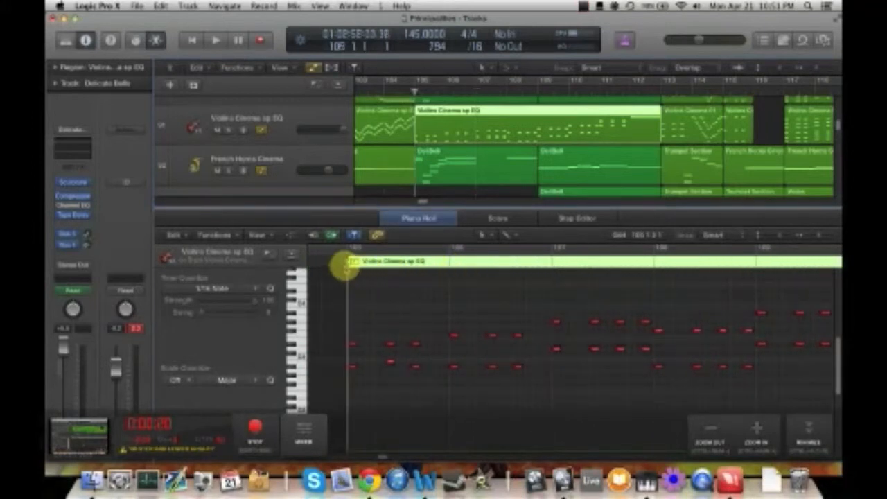
{"action": "key", "text": "space"}
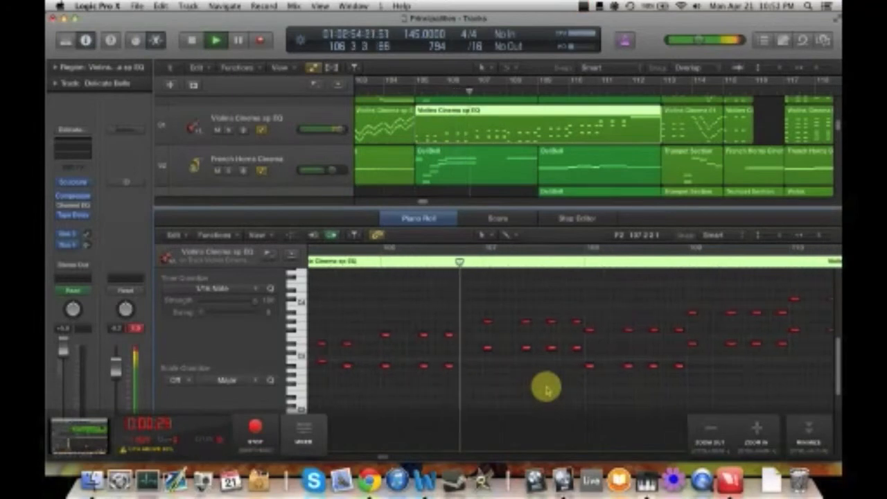
{"action": "key", "text": "space"}
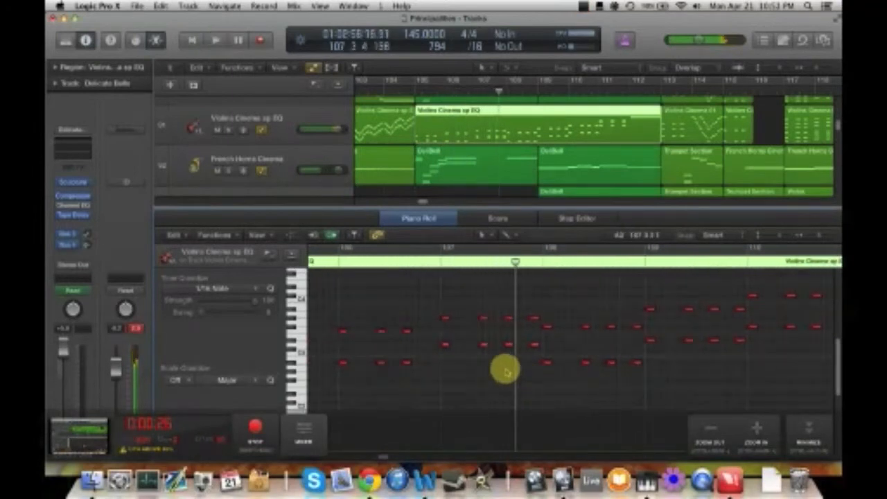
- Enlarge bar 107 in the Piano Roll and select its four lower violin notes
{"action": "key", "text": "super+Right"}
{"action": "key", "text": "super+Right"}
{"action": "key", "text": "super+Right"}
{"action": "left_click_drag", "start_coordinate": [635, 362], "coordinate": [345, 340]}
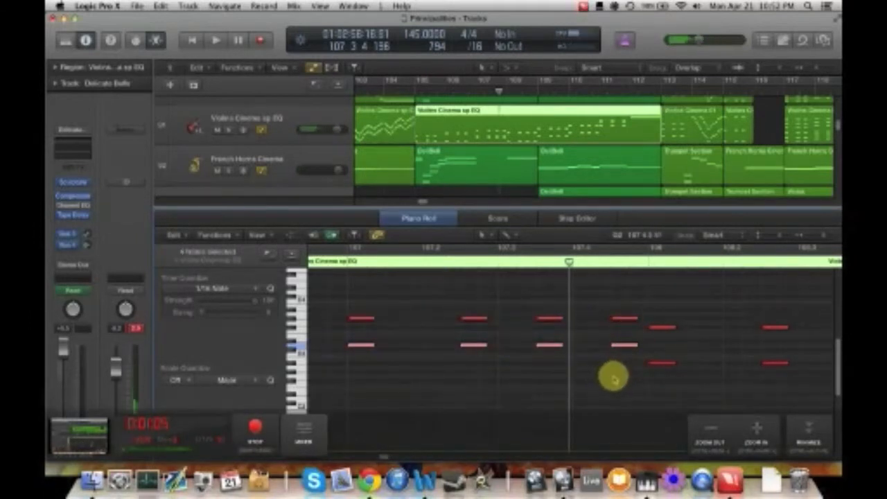
- Select the successive violin note pairs at the end of bar 107 and the first pair of bar 108
{"action": "scroll", "coordinate": [613, 378], "scroll_direction": "right", "scroll_amount": 4}
{"action": "scroll", "coordinate": [613, 378], "scroll_direction": "left", "scroll_amount": 2}
{"action": "scroll", "coordinate": [613, 378], "scroll_direction": "right", "scroll_amount": 5}
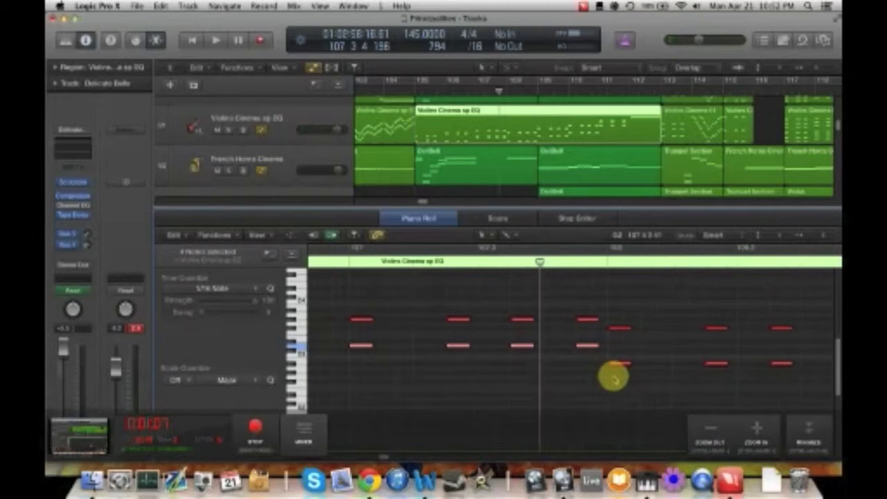
{"action": "left_click_drag", "start_coordinate": [478, 291], "coordinate": [561, 391]}
{"action": "left_click_drag", "start_coordinate": [457, 372], "coordinate": [450, 313]}
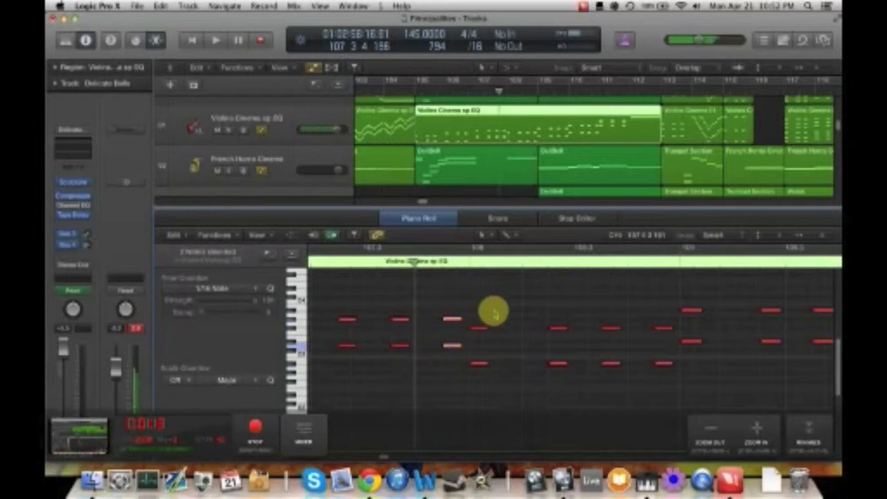
{"action": "left_click_drag", "start_coordinate": [482, 299], "coordinate": [485, 402]}
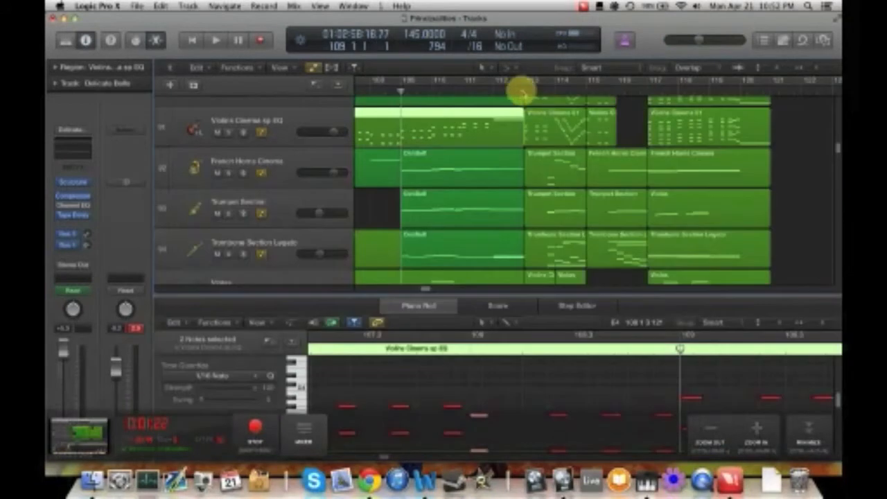
- Play the section from bar 113, stop within that bar, and lower the master volume
{"action": "left_click", "coordinate": [523, 91]}
{"action": "scroll", "coordinate": [561, 115], "scroll_direction": "right", "scroll_amount": 3}
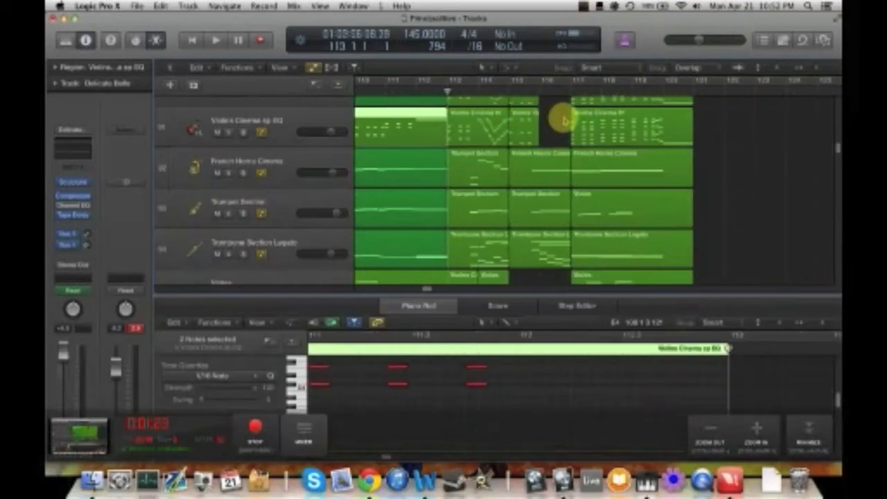
{"action": "key", "text": "space"}
{"action": "scroll", "coordinate": [577, 156], "scroll_direction": "right", "scroll_amount": 1}
{"action": "scroll", "coordinate": [577, 166], "scroll_direction": "up", "scroll_amount": 1}
{"action": "key", "text": "space"}
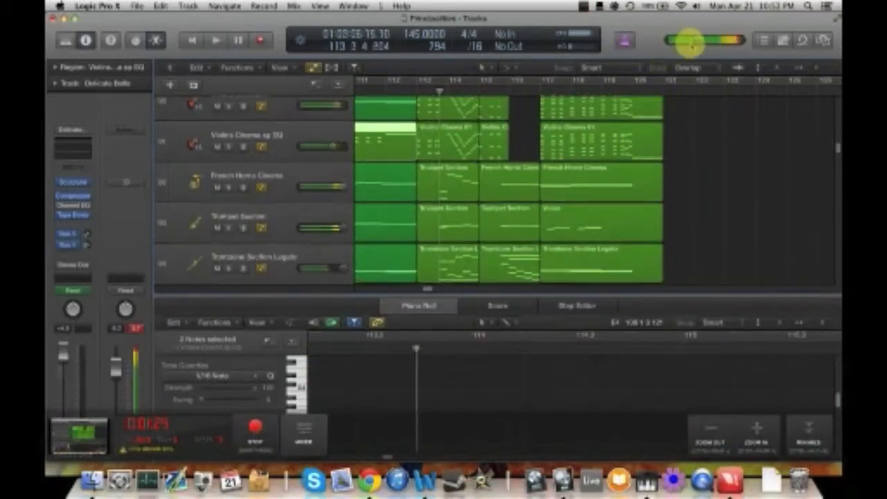
{"action": "left_click_drag", "start_coordinate": [700, 39], "coordinate": [694, 40]}
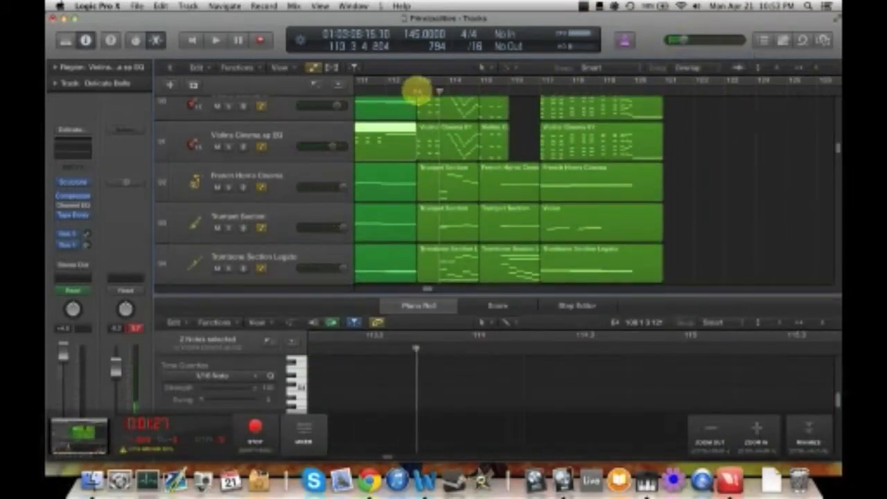
- Replay the section from bar 113 while viewing the violin and brass tracks, and stop in bar 114
{"action": "left_click", "coordinate": [417, 91]}
{"action": "key", "text": "space"}
{"action": "scroll", "coordinate": [625, 204], "scroll_direction": "up", "scroll_amount": 5}
{"action": "scroll", "coordinate": [630, 203], "scroll_direction": "down", "scroll_amount": 3}
{"action": "scroll", "coordinate": [557, 205], "scroll_direction": "down", "scroll_amount": 2}
{"action": "scroll", "coordinate": [544, 202], "scroll_direction": "up", "scroll_amount": 3}
{"action": "key", "text": "space"}
- Open the Inst 72 region at bar 113 in an enlarged Piano Roll and select the middle notes of its first cluster
{"action": "left_click", "coordinate": [423, 128]}
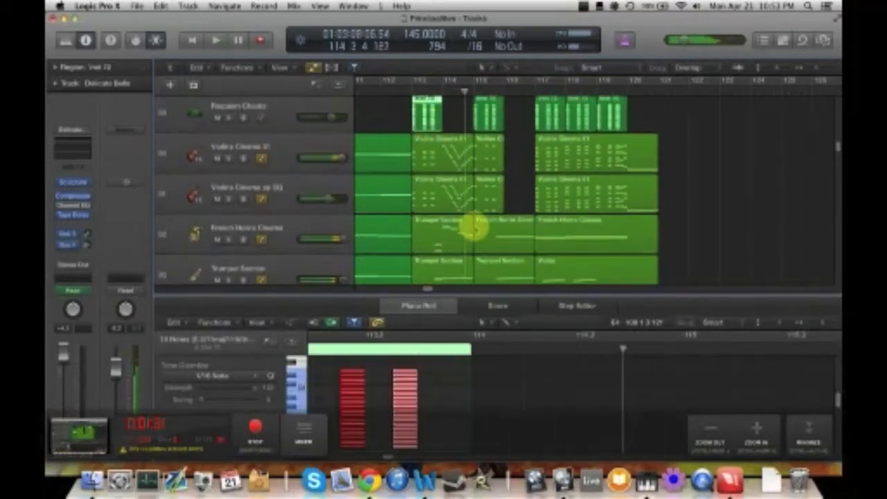
{"action": "left_click_drag", "start_coordinate": [499, 294], "coordinate": [494, 229]}
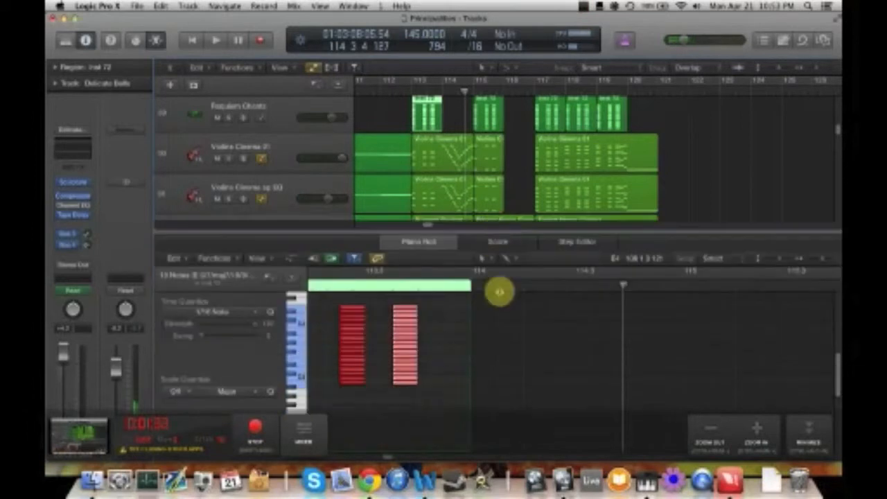
{"action": "scroll", "coordinate": [491, 333], "scroll_direction": "left", "scroll_amount": 5}
{"action": "scroll", "coordinate": [507, 335], "scroll_direction": "up", "scroll_amount": 1}
{"action": "left_click", "coordinate": [462, 312]}
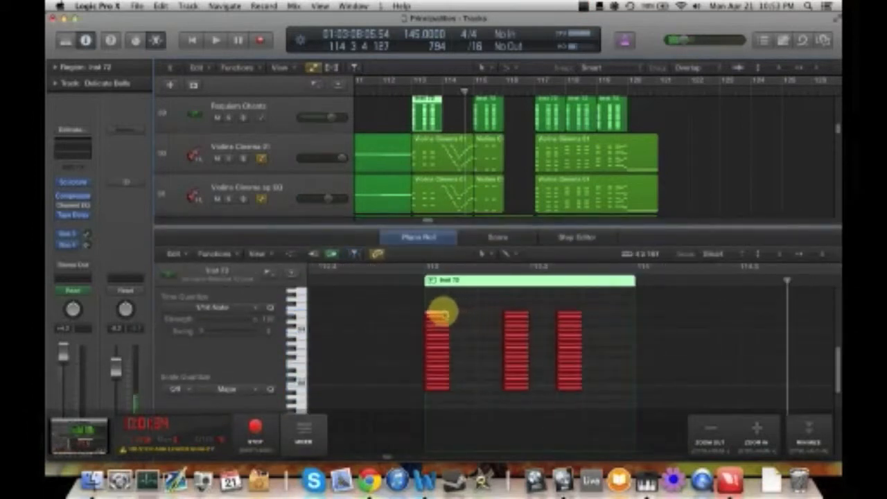
{"action": "left_click_drag", "start_coordinate": [451, 344], "coordinate": [443, 345]}
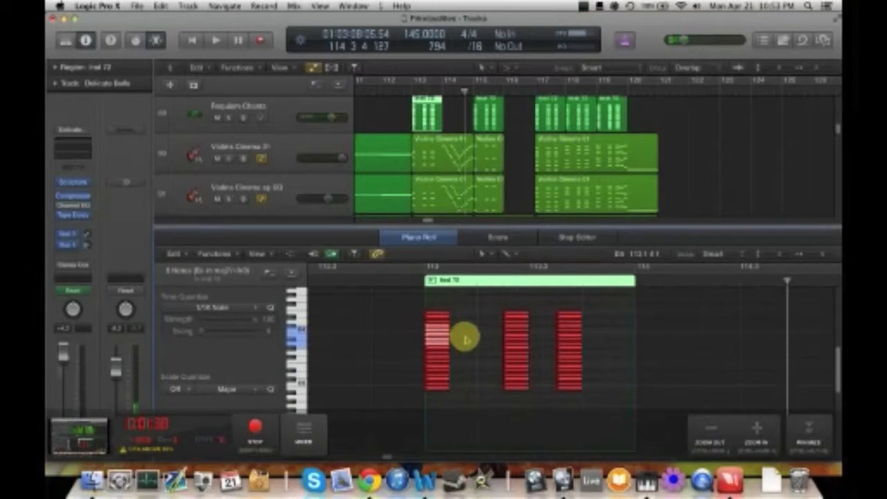
- Shrink the Piano Roll and play from bar 113 while following the string and brass tracks, stopping in bar 116
{"action": "left_click", "coordinate": [410, 270]}
{"action": "left_click_drag", "start_coordinate": [546, 227], "coordinate": [549, 353]}
{"action": "key", "text": "space"}
{"action": "scroll", "coordinate": [741, 225], "scroll_direction": "up", "scroll_amount": 3}
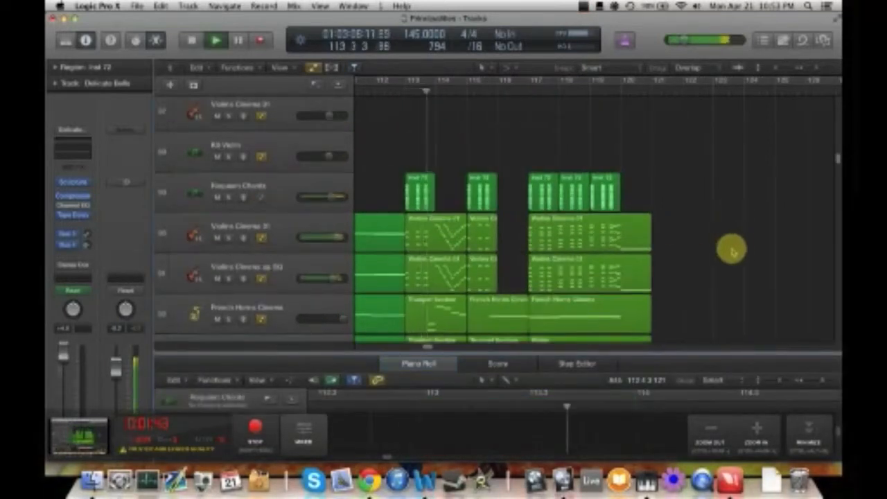
{"action": "scroll", "coordinate": [600, 236], "scroll_direction": "down", "scroll_amount": 3}
{"action": "scroll", "coordinate": [600, 237], "scroll_direction": "right", "scroll_amount": 3}
{"action": "scroll", "coordinate": [599, 237], "scroll_direction": "down", "scroll_amount": 3}
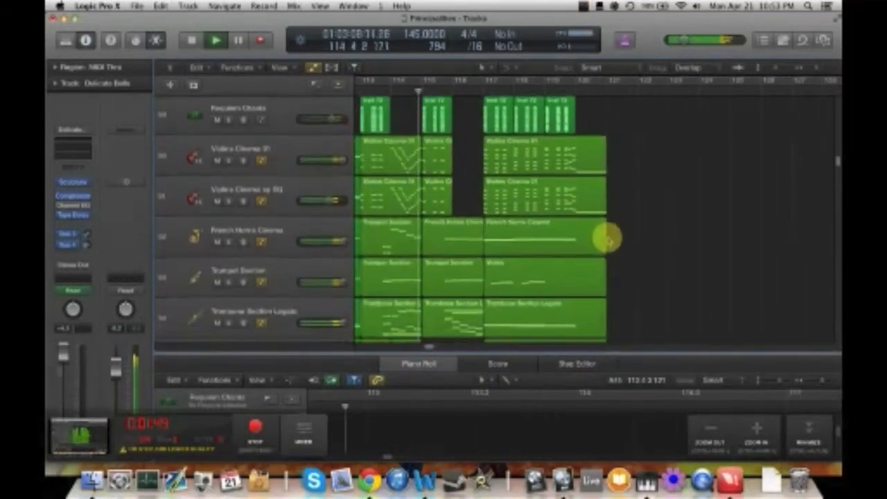
{"action": "key", "text": "space"}
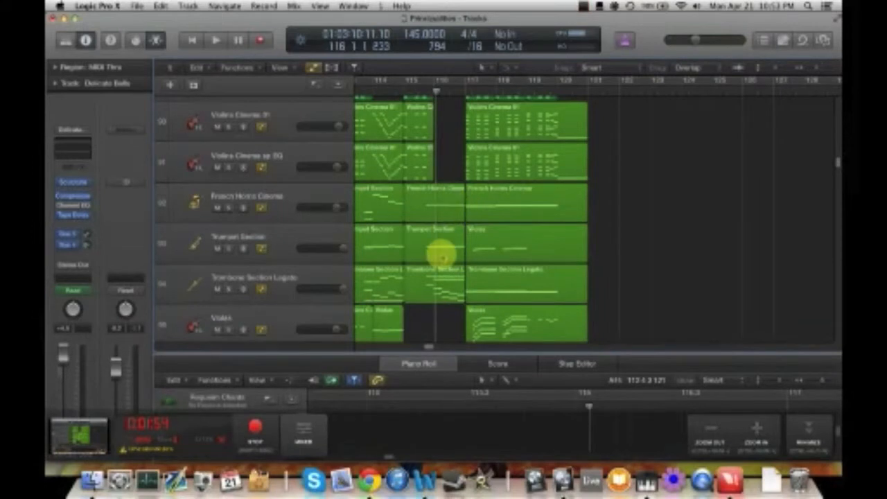
- Enlarge the Piano Roll and inspect the Trumpet Section and French Horns Cinema regions at bar 115
{"action": "left_click", "coordinate": [444, 251]}
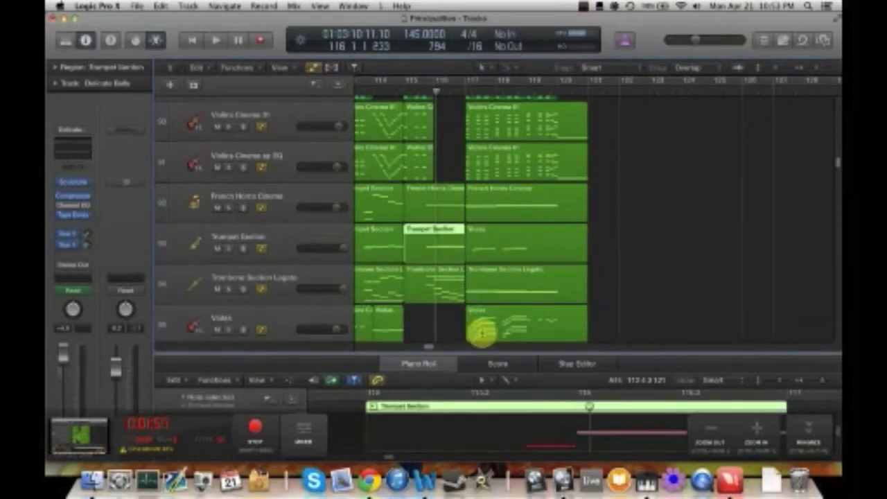
{"action": "left_click_drag", "start_coordinate": [482, 352], "coordinate": [484, 276]}
{"action": "scroll", "coordinate": [604, 390], "scroll_direction": "down", "scroll_amount": 1}
{"action": "scroll", "coordinate": [477, 231], "scroll_direction": "down", "scroll_amount": 3}
{"action": "scroll", "coordinate": [453, 149], "scroll_direction": "down", "scroll_amount": 1}
{"action": "left_click", "coordinate": [454, 149]}
{"action": "left_click_drag", "start_coordinate": [616, 276], "coordinate": [617, 250]}
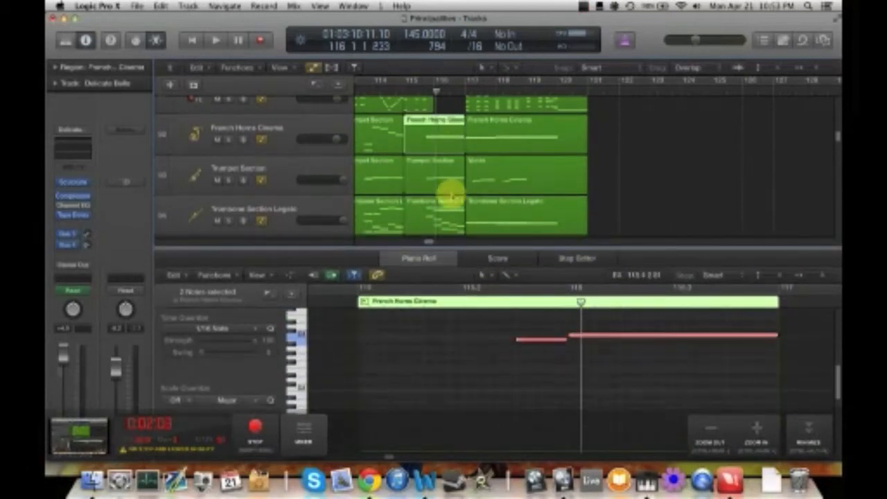
- Show the Trumpet Section and Trombone Section Legato notes at bar 115, and place the playhead at bar 116
{"action": "left_click", "coordinate": [446, 184]}
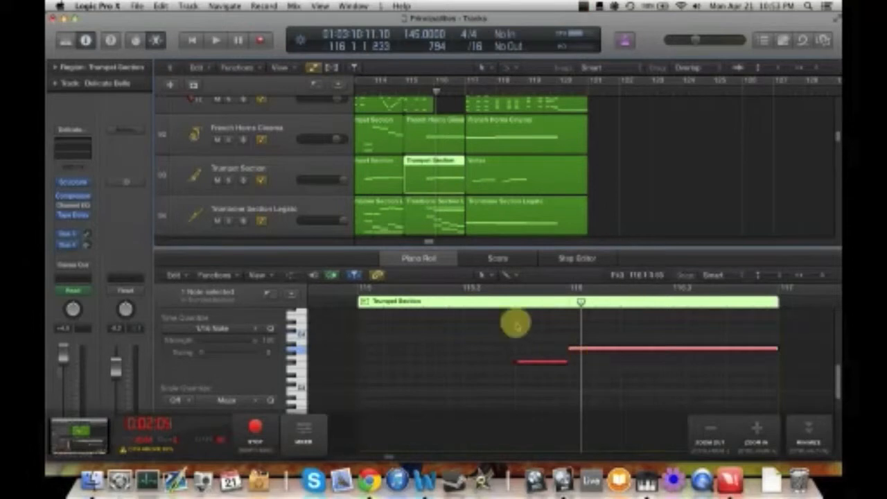
{"action": "left_click", "coordinate": [432, 216]}
{"action": "left_click", "coordinate": [463, 92]}
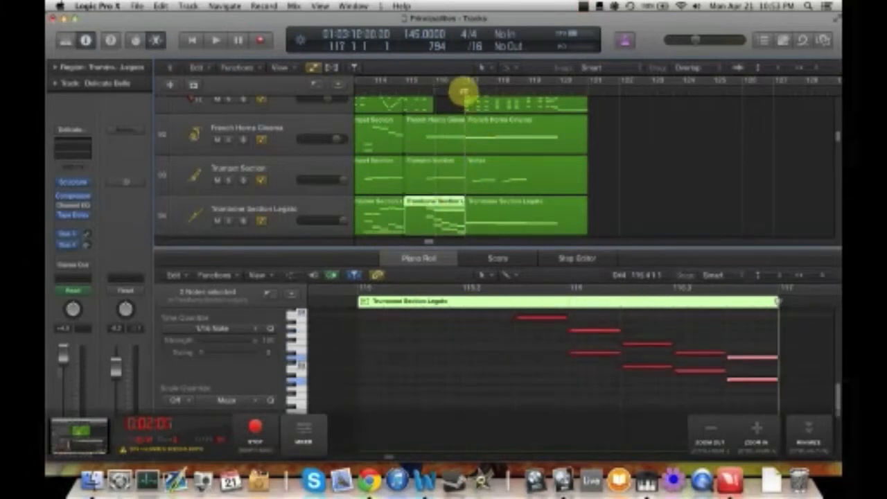
{"action": "left_click", "coordinate": [432, 90]}
- Compare the notes of the French Horns Cinema region at bar 115 with those of the Trombone Section Legato region below it
{"action": "left_click", "coordinate": [444, 123]}
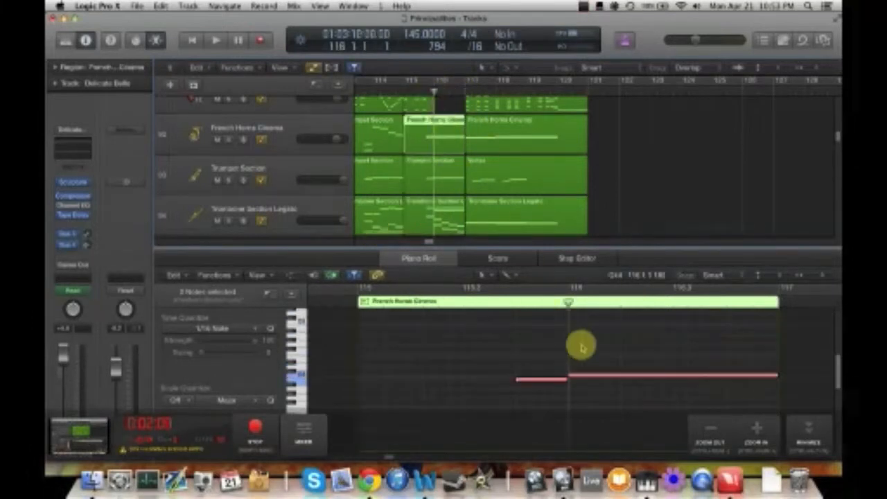
{"action": "scroll", "coordinate": [531, 354], "scroll_direction": "up", "scroll_amount": 4}
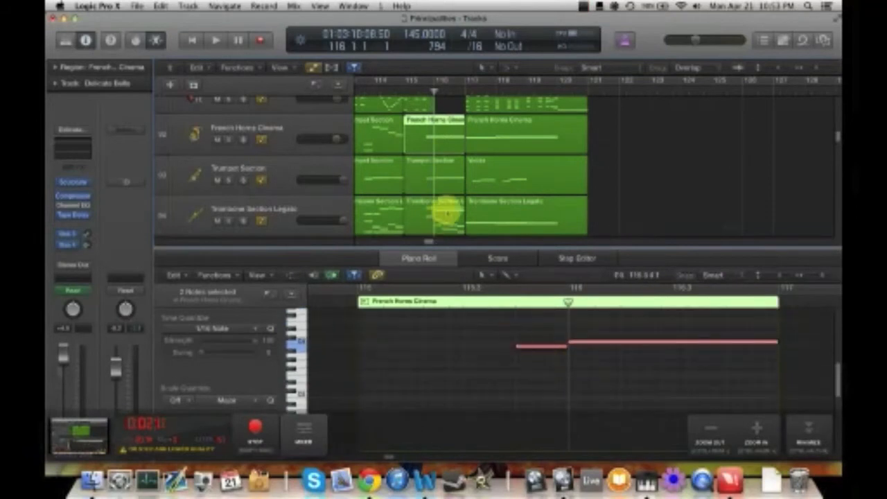
{"action": "scroll", "coordinate": [447, 212], "scroll_direction": "down", "scroll_amount": 1}
{"action": "scroll", "coordinate": [447, 212], "scroll_direction": "down", "scroll_amount": 3}
{"action": "left_click", "coordinate": [449, 199]}
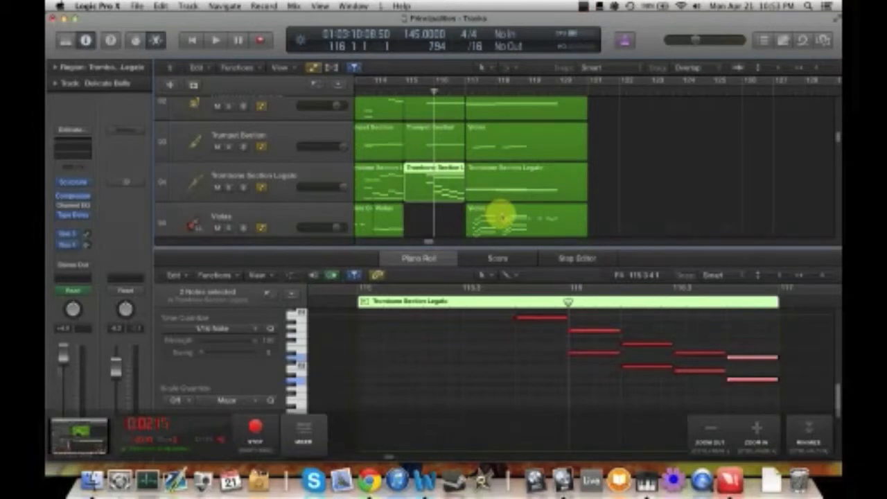
{"action": "scroll", "coordinate": [629, 394], "scroll_direction": "right", "scroll_amount": 7}
{"action": "scroll", "coordinate": [629, 394], "scroll_direction": "up", "scroll_amount": 5}
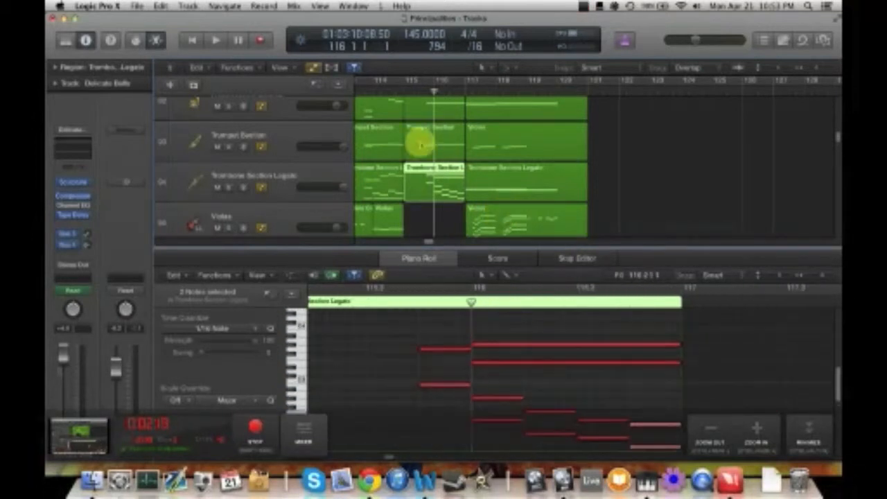
- Play the brass section from bar 115, lower the master volume slightly, and stop in bar 117
{"action": "left_click", "coordinate": [400, 93]}
{"action": "key", "text": "space"}
{"action": "scroll", "coordinate": [499, 131], "scroll_direction": "left", "scroll_amount": 3}
{"action": "scroll", "coordinate": [513, 130], "scroll_direction": "up", "scroll_amount": 1}
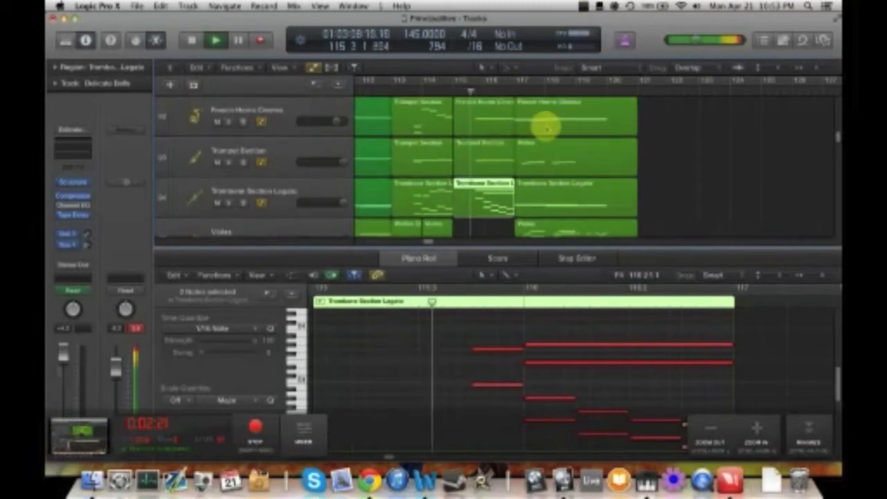
{"action": "left_click_drag", "start_coordinate": [692, 41], "coordinate": [686, 41]}
{"action": "scroll", "coordinate": [531, 159], "scroll_direction": "right", "scroll_amount": 5}
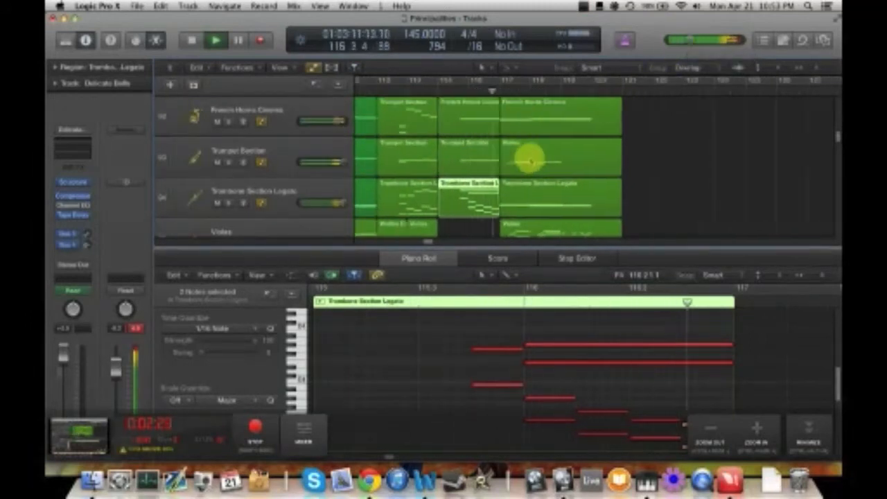
{"action": "scroll", "coordinate": [535, 166], "scroll_direction": "left", "scroll_amount": 3}
{"action": "key", "text": "space"}
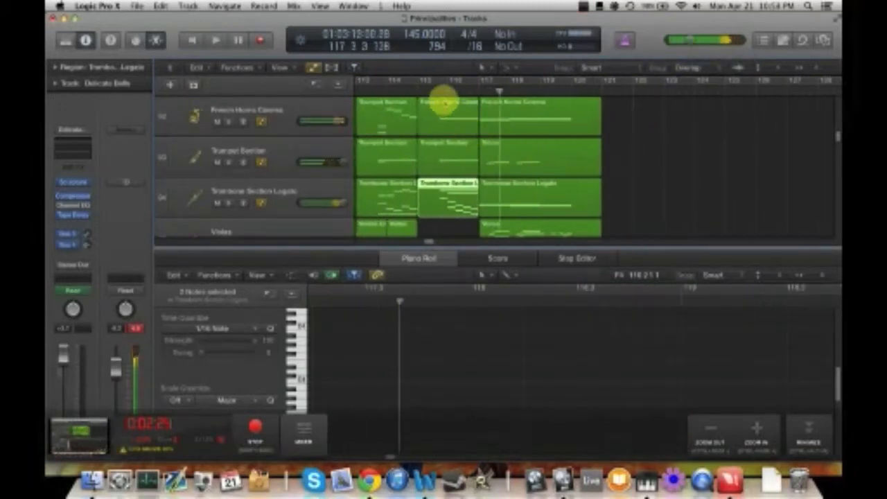
- Move the playhead back and forth between bars 113 and 117 to outline the extent of the brass passage
{"action": "left_click", "coordinate": [439, 92]}
{"action": "scroll", "coordinate": [430, 90], "scroll_direction": "left", "scroll_amount": 4}
{"action": "left_click", "coordinate": [422, 90]}
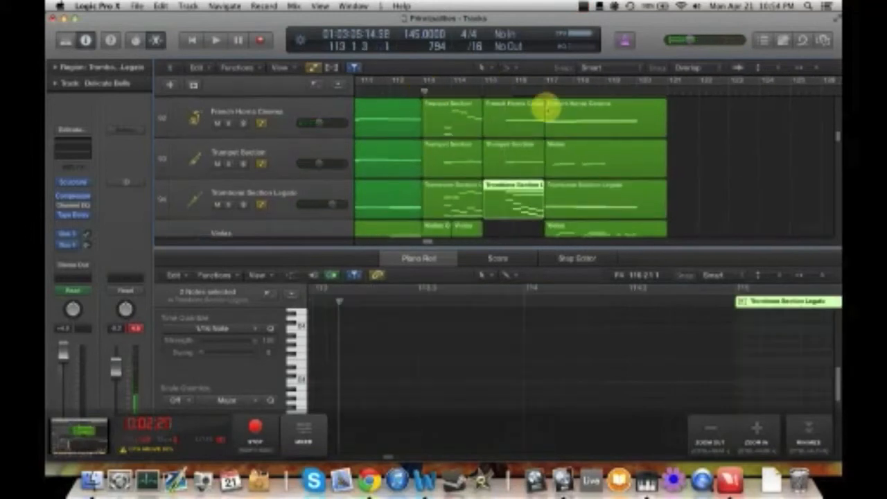
{"action": "left_click", "coordinate": [518, 92]}
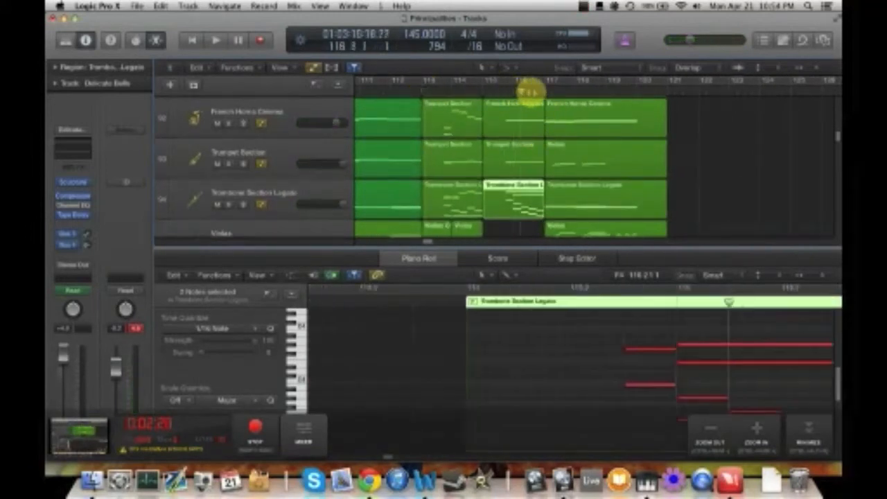
{"action": "left_click", "coordinate": [426, 92]}
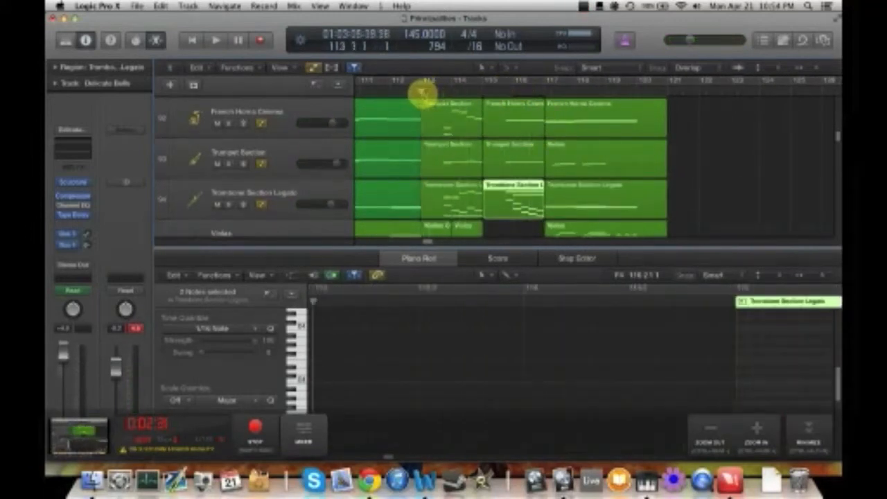
{"action": "left_click_drag", "start_coordinate": [429, 96], "coordinate": [544, 90]}
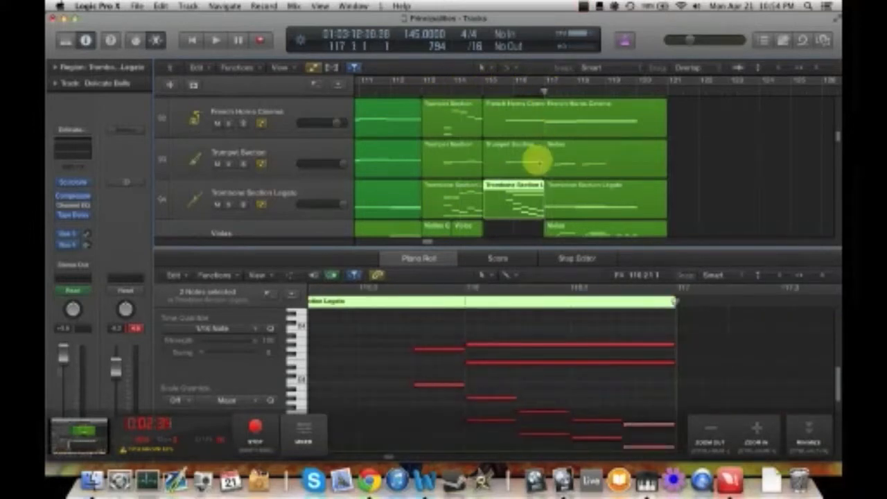
{"action": "left_click_drag", "start_coordinate": [524, 89], "coordinate": [419, 104]}
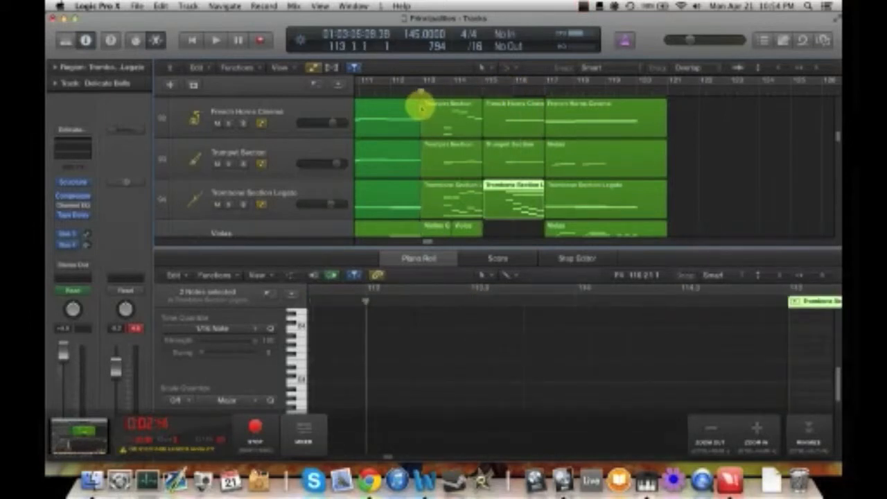
- Examine the French Horns Cinema and Trumpet Section notes at bar 115, and move the playhead to bar 121
{"action": "scroll", "coordinate": [483, 146], "scroll_direction": "right", "scroll_amount": 4}
{"action": "left_click", "coordinate": [483, 126]}
{"action": "scroll", "coordinate": [527, 338], "scroll_direction": "up", "scroll_amount": 3}
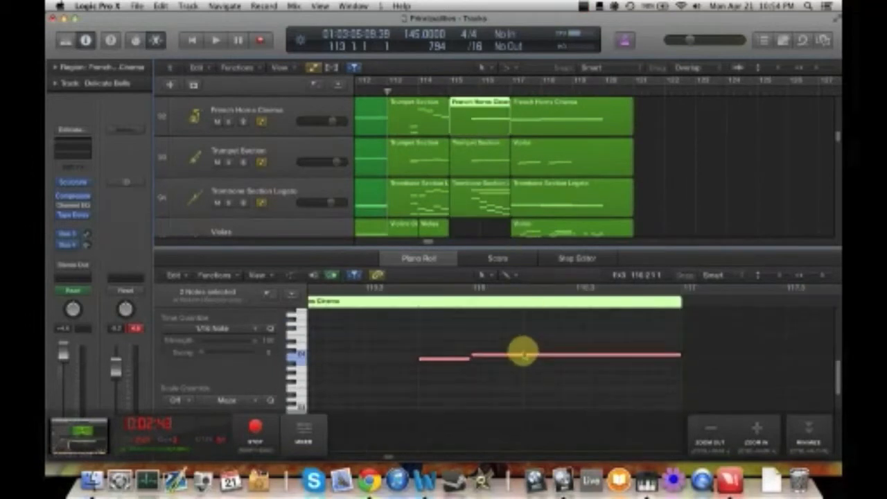
{"action": "left_click", "coordinate": [478, 161]}
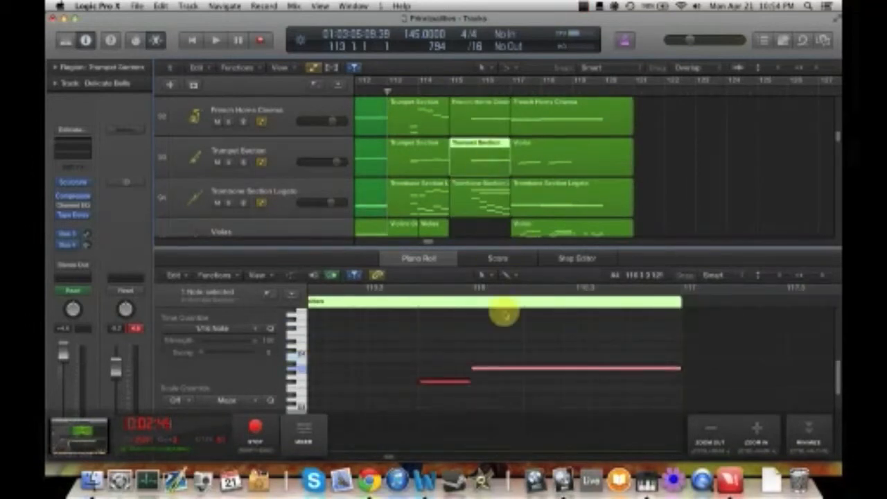
{"action": "scroll", "coordinate": [523, 343], "scroll_direction": "down", "scroll_amount": 1}
{"action": "scroll", "coordinate": [523, 343], "scroll_direction": "down", "scroll_amount": 1}
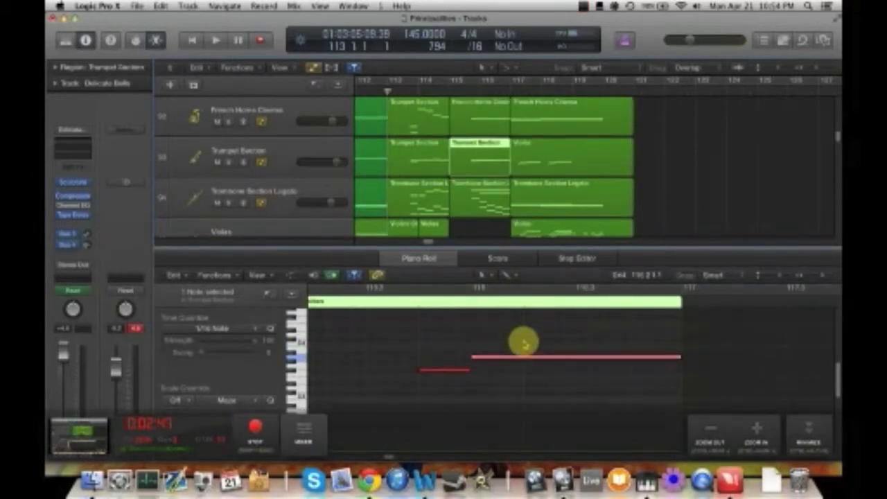
{"action": "left_click", "coordinate": [632, 91]}
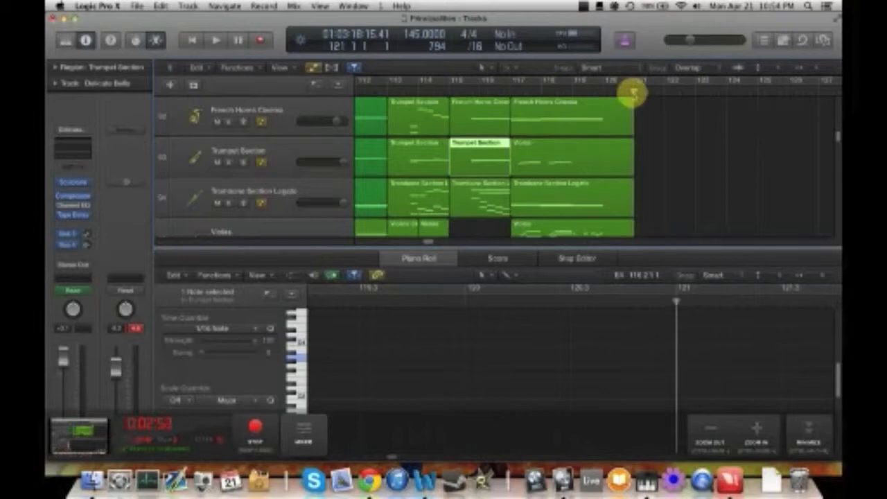
- Go through the horn, trumpet and trombone regions at bar 115 and select the two sustained trombone notes at bar 116
{"action": "left_click", "coordinate": [489, 111]}
{"action": "scroll", "coordinate": [588, 345], "scroll_direction": "up", "scroll_amount": 4}
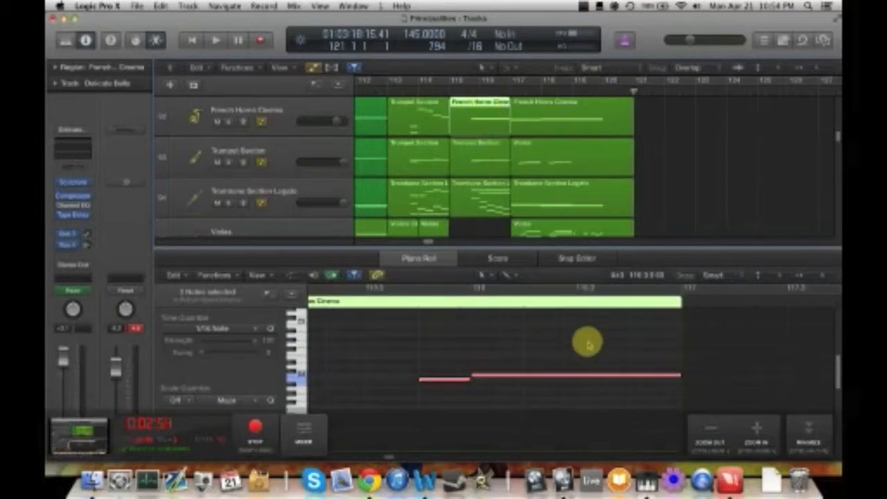
{"action": "left_click", "coordinate": [493, 153]}
{"action": "left_click", "coordinate": [488, 201]}
{"action": "scroll", "coordinate": [527, 350], "scroll_direction": "up", "scroll_amount": 3}
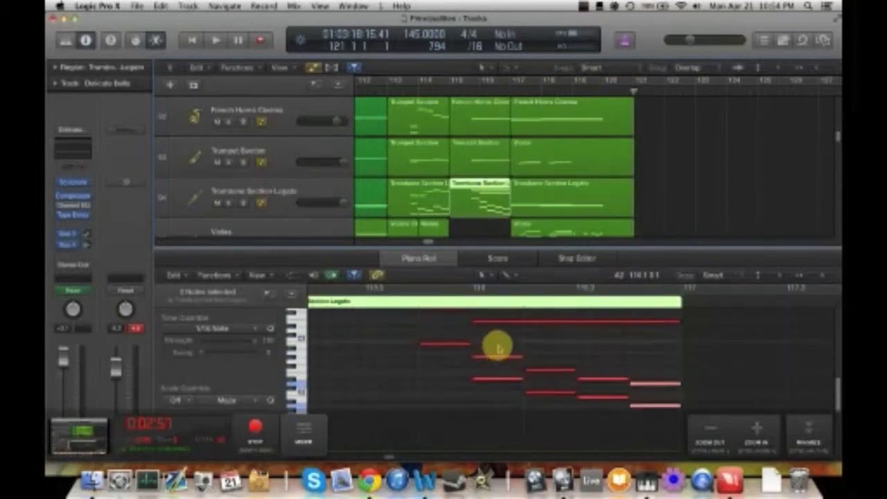
{"action": "scroll", "coordinate": [504, 346], "scroll_direction": "up", "scroll_amount": 4}
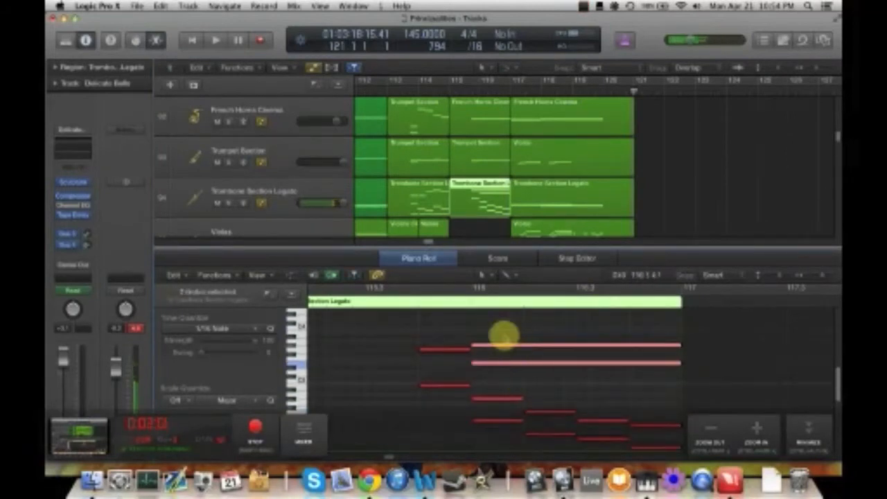
- Select the three brass regions at bar 115 together and play them with the sustained bar 116 chord selected, stopping before bar 117
{"action": "left_click_drag", "start_coordinate": [489, 230], "coordinate": [490, 126]}
{"action": "scroll", "coordinate": [548, 383], "scroll_direction": "up", "scroll_amount": 2}
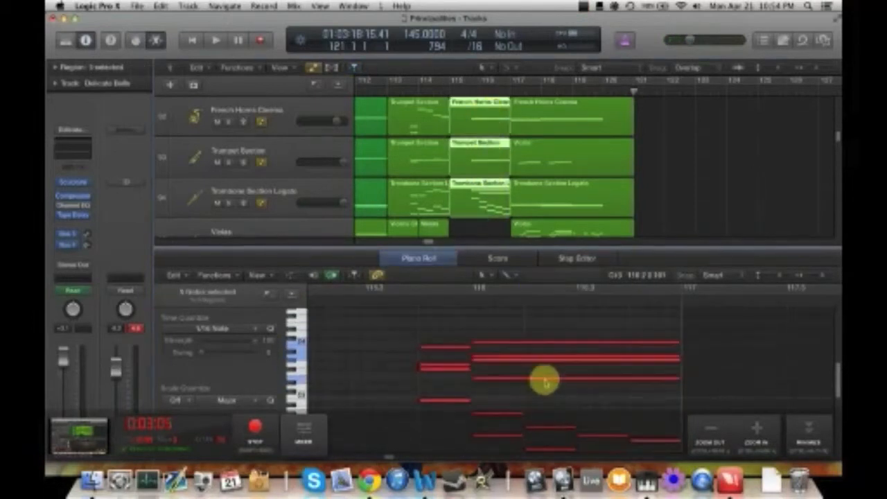
{"action": "left_click_drag", "start_coordinate": [545, 381], "coordinate": [541, 340]}
{"action": "key", "text": "space"}
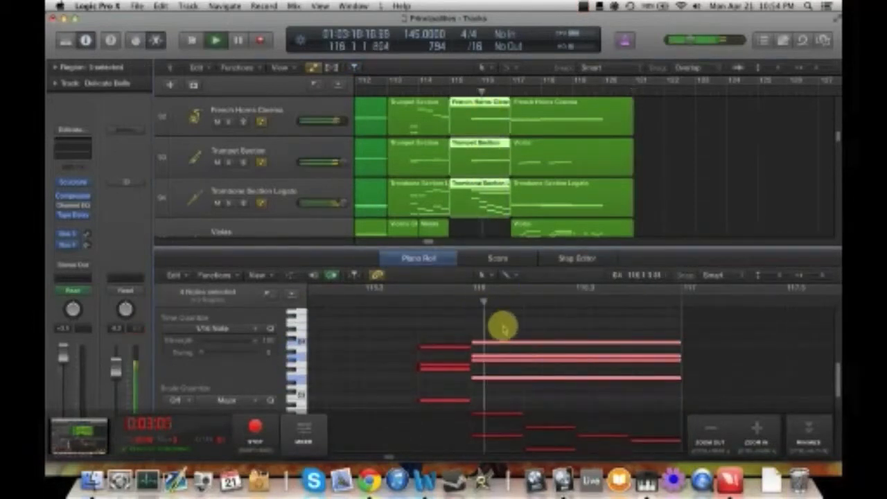
{"action": "key", "text": "space"}
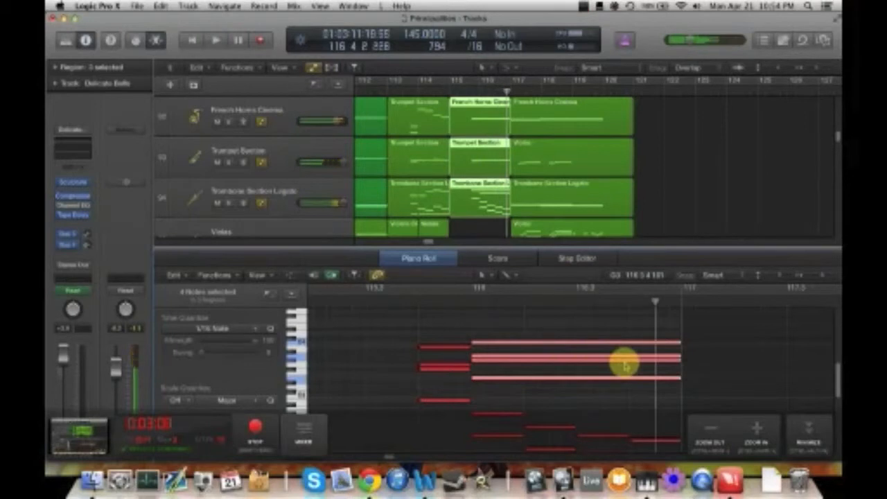
- Clear the note selection, place the playhead at bar 117, and examine the combined brass notes leading up to it
{"action": "scroll", "coordinate": [625, 364], "scroll_direction": "up", "scroll_amount": 5}
{"action": "scroll", "coordinate": [625, 364], "scroll_direction": "down", "scroll_amount": 3}
{"action": "scroll", "coordinate": [624, 364], "scroll_direction": "left", "scroll_amount": 1}
{"action": "left_click", "coordinate": [688, 323]}
{"action": "mouse_move", "coordinate": [722, 303]}
{"action": "left_mouse_down"}
{"action": "mouse_move", "coordinate": [708, 309]}
{"action": "mouse_move", "coordinate": [723, 307]}
{"action": "left_mouse_up"}
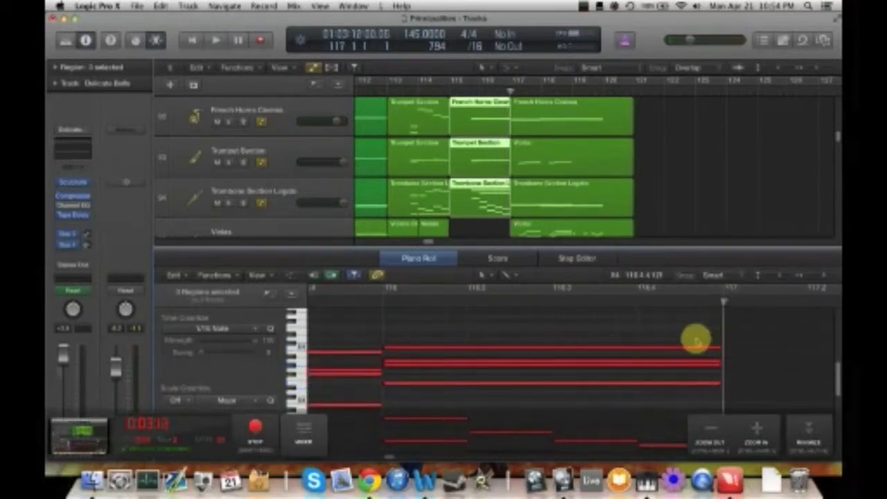
{"action": "scroll", "coordinate": [695, 340], "scroll_direction": "left", "scroll_amount": 1}
{"action": "scroll", "coordinate": [694, 340], "scroll_direction": "right", "scroll_amount": 1}
{"action": "scroll", "coordinate": [644, 352], "scroll_direction": "down", "scroll_amount": 1}
{"action": "scroll", "coordinate": [630, 375], "scroll_direction": "left", "scroll_amount": 3}
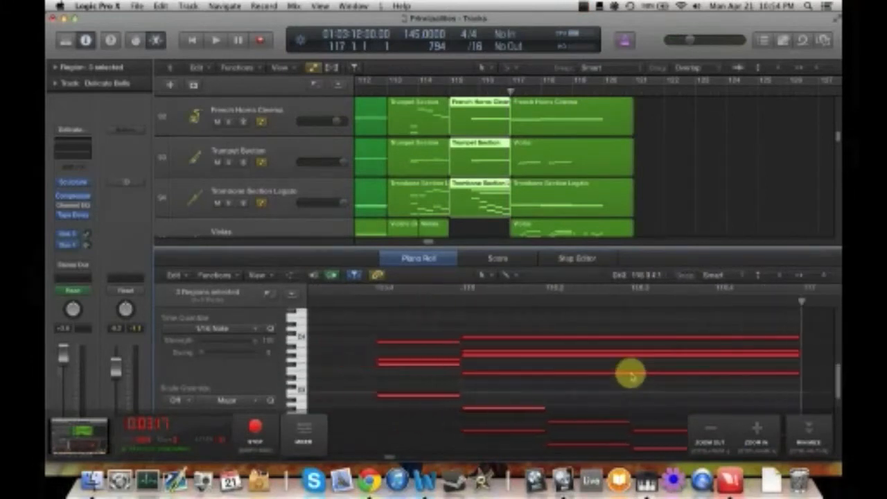
{"action": "scroll", "coordinate": [631, 375], "scroll_direction": "down", "scroll_amount": 5}
{"action": "scroll", "coordinate": [630, 375], "scroll_direction": "right", "scroll_amount": 5}
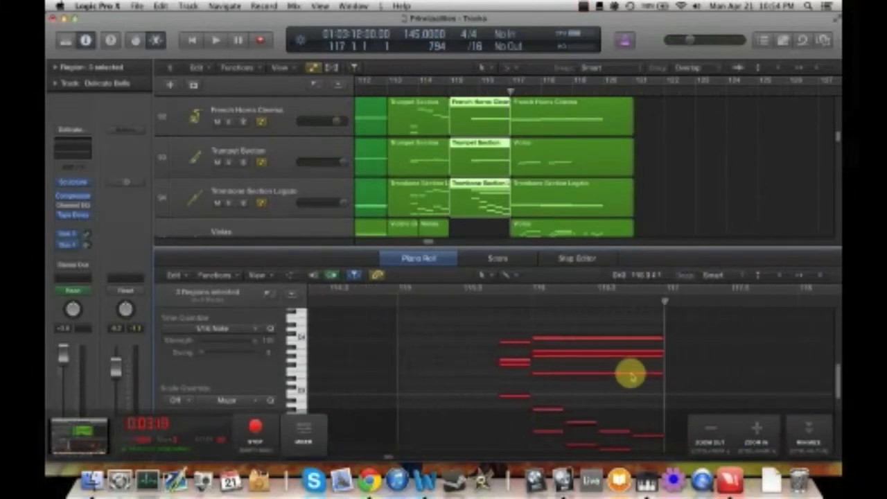
- Select all the sustained brass notes of the bar 116 chord in the Piano Roll to sound them together
{"action": "left_click", "coordinate": [552, 338]}
{"action": "left_click", "coordinate": [551, 354], "text": "shift"}
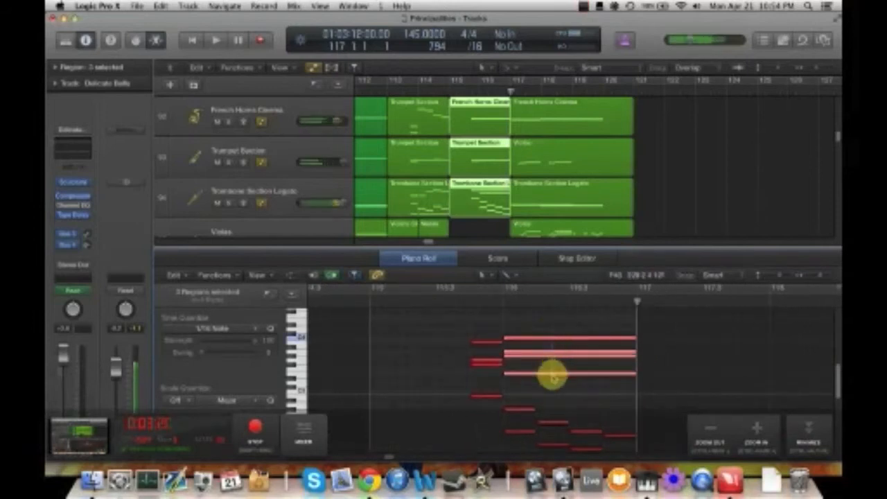
{"action": "scroll", "coordinate": [552, 380], "scroll_direction": "right", "scroll_amount": 2}
{"action": "scroll", "coordinate": [552, 380], "scroll_direction": "down", "scroll_amount": 1}
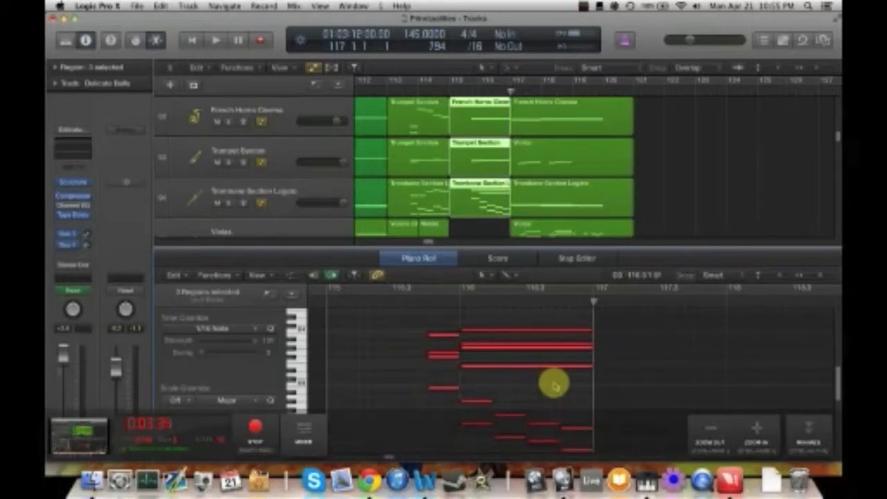
{"action": "left_click_drag", "start_coordinate": [543, 383], "coordinate": [540, 327]}
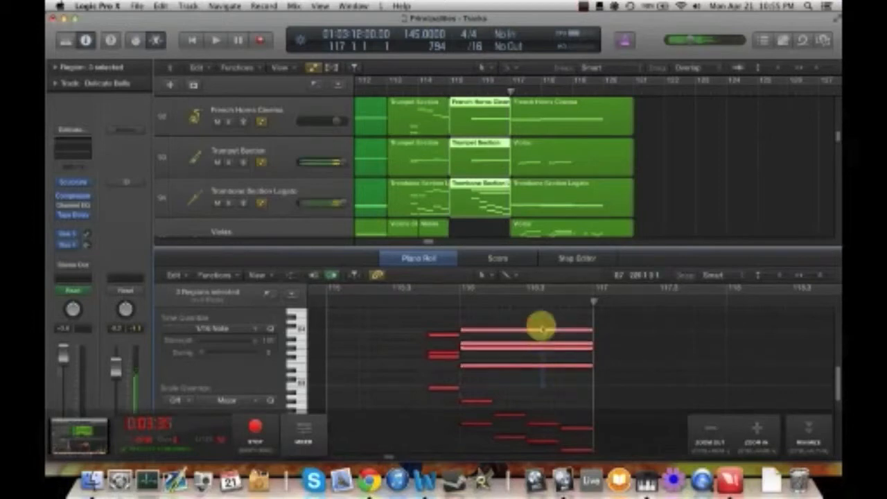
- Select the three brass regions at bar 117 together, then select the two upper sustained notes of the bar 117 chord to sound them
{"action": "left_click", "coordinate": [527, 113]}
{"action": "left_click_drag", "start_coordinate": [664, 199], "coordinate": [557, 122]}
{"action": "scroll", "coordinate": [422, 394], "scroll_direction": "left", "scroll_amount": 5}
{"action": "left_click_drag", "start_coordinate": [429, 360], "coordinate": [422, 317]}
{"action": "scroll", "coordinate": [457, 402], "scroll_direction": "up", "scroll_amount": 3}
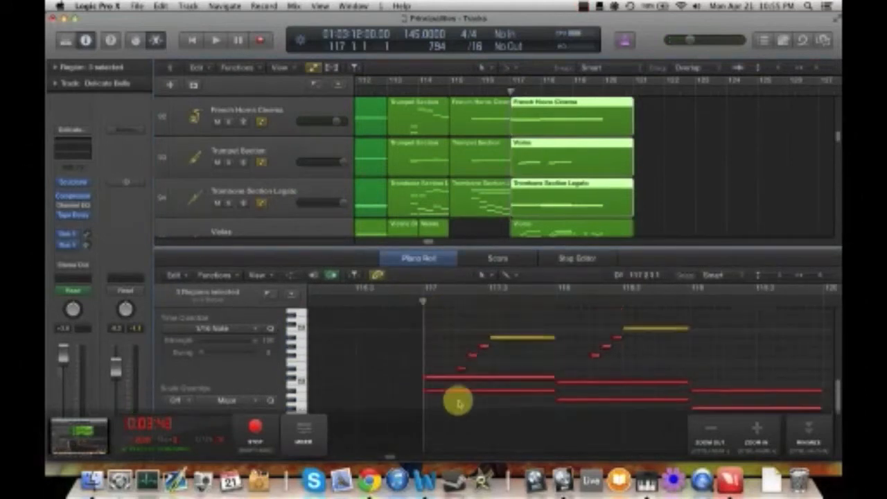
{"action": "scroll", "coordinate": [439, 374], "scroll_direction": "up", "scroll_amount": 2}
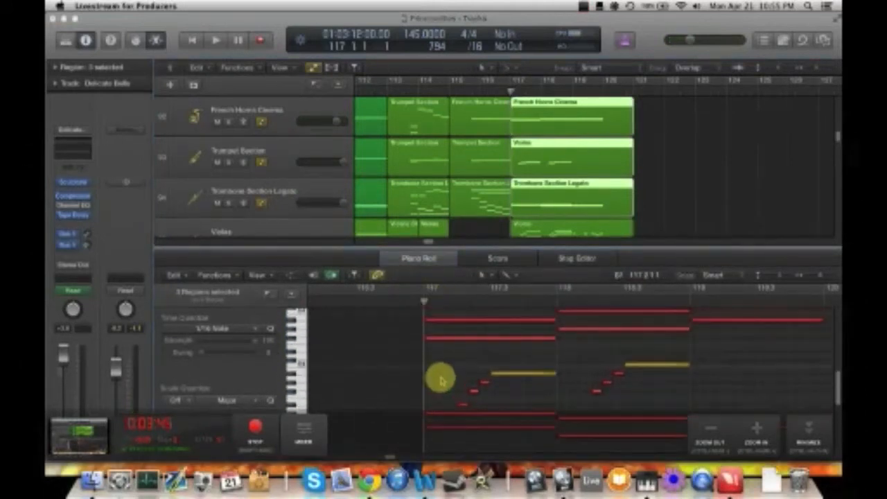
{"action": "left_click_drag", "start_coordinate": [439, 374], "coordinate": [469, 255]}
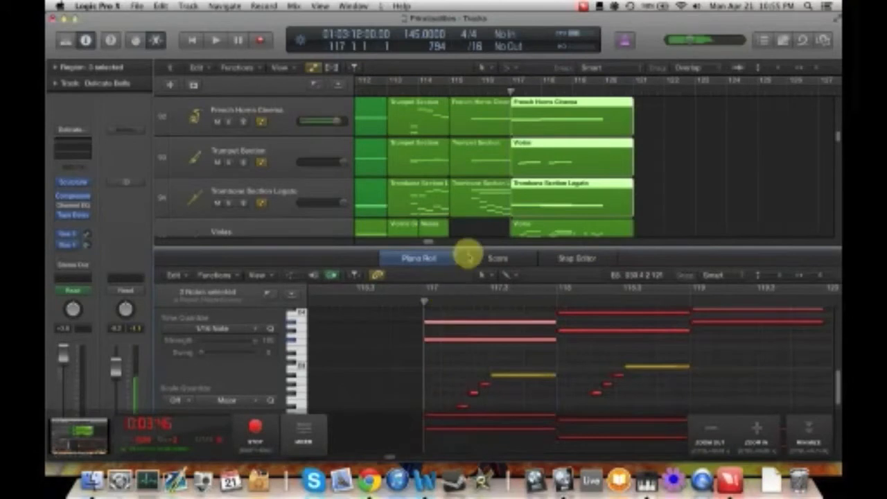
- Play the arrangement from bar 113 and stop it partway through bar 117
{"action": "left_click", "coordinate": [445, 95]}
{"action": "scroll", "coordinate": [447, 94], "scroll_direction": "left", "scroll_amount": 5}
{"action": "left_click", "coordinate": [462, 92]}
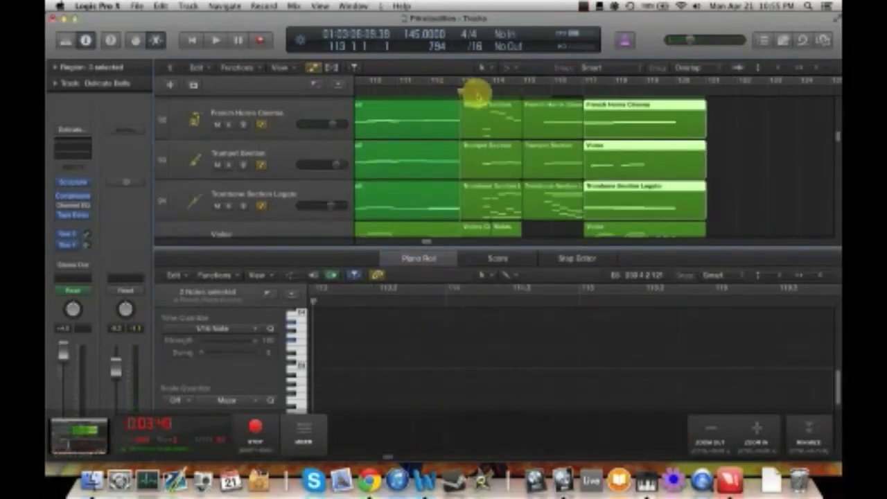
{"action": "key", "text": "space"}
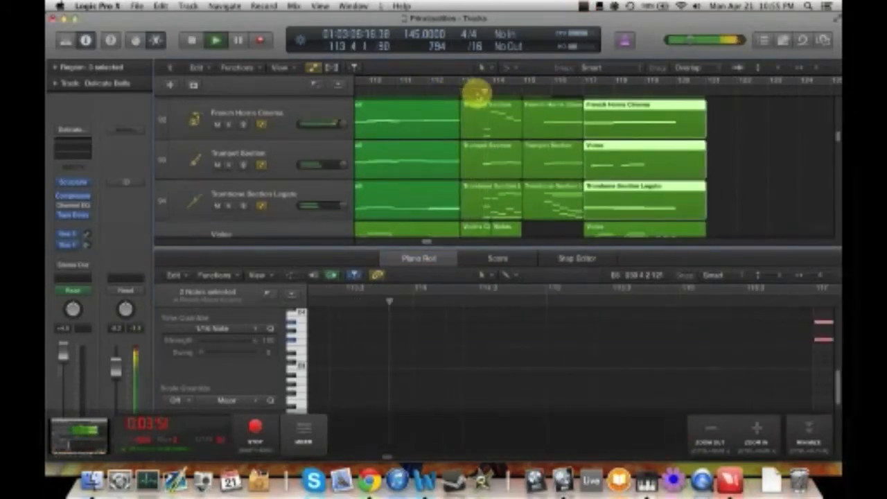
{"action": "scroll", "coordinate": [603, 147], "scroll_direction": "right", "scroll_amount": 4}
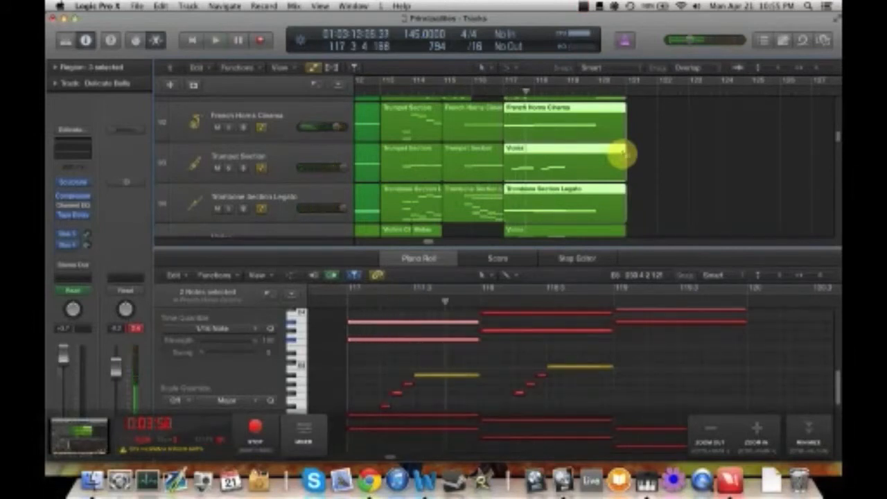
- Open only the French Horns Cinema region at bar 117 in the Piano Roll, giving the note editor more height
{"action": "left_click_drag", "start_coordinate": [681, 250], "coordinate": [693, 377]}
{"action": "scroll", "coordinate": [704, 271], "scroll_direction": "up", "scroll_amount": 2}
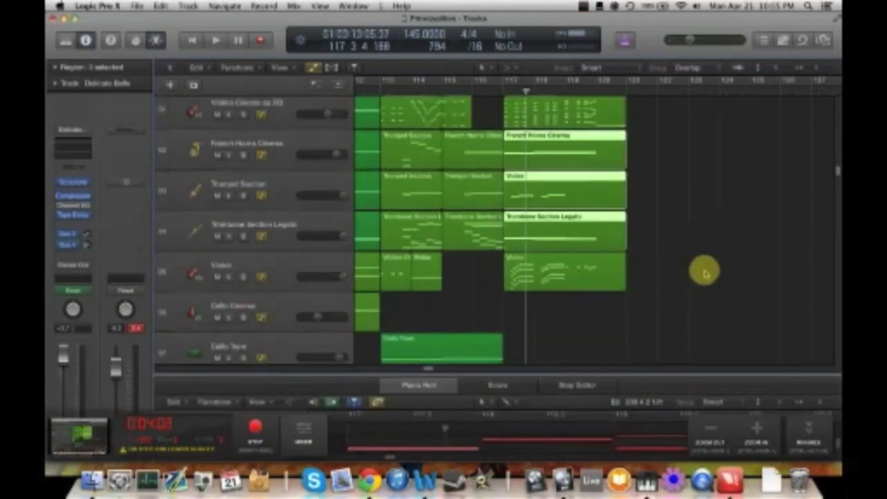
{"action": "scroll", "coordinate": [704, 273], "scroll_direction": "up", "scroll_amount": 4}
{"action": "scroll", "coordinate": [704, 273], "scroll_direction": "right", "scroll_amount": 2}
{"action": "scroll", "coordinate": [549, 226], "scroll_direction": "down", "scroll_amount": 1}
{"action": "left_click", "coordinate": [585, 223]}
{"action": "left_click", "coordinate": [579, 220]}
{"action": "left_click_drag", "start_coordinate": [590, 374], "coordinate": [594, 218]}
- Select the two horn notes at bar 118 and the two at bar 119 in turn to sound each pair
{"action": "scroll", "coordinate": [593, 347], "scroll_direction": "left", "scroll_amount": 8}
{"action": "scroll", "coordinate": [593, 349], "scroll_direction": "up", "scroll_amount": 2}
{"action": "scroll", "coordinate": [600, 350], "scroll_direction": "right", "scroll_amount": 3}
{"action": "scroll", "coordinate": [606, 354], "scroll_direction": "up", "scroll_amount": 3}
{"action": "scroll", "coordinate": [606, 354], "scroll_direction": "right", "scroll_amount": 5}
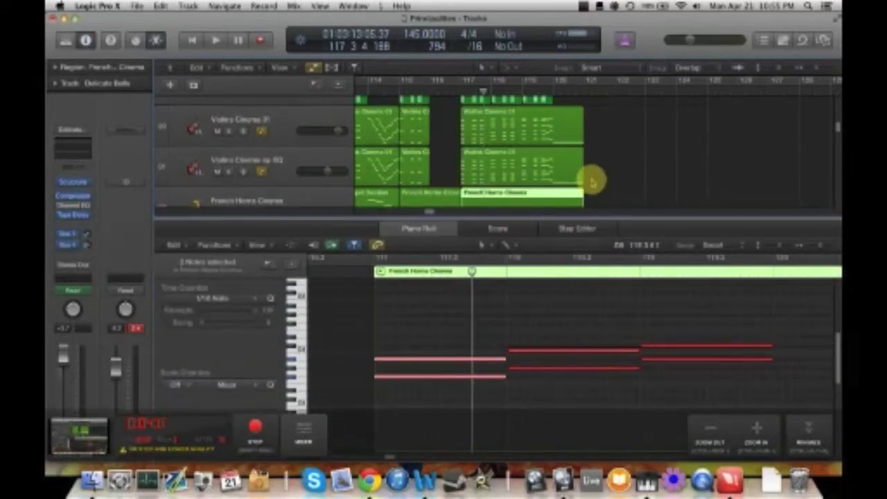
{"action": "scroll", "coordinate": [590, 178], "scroll_direction": "down", "scroll_amount": 4}
{"action": "scroll", "coordinate": [520, 386], "scroll_direction": "down", "scroll_amount": 1}
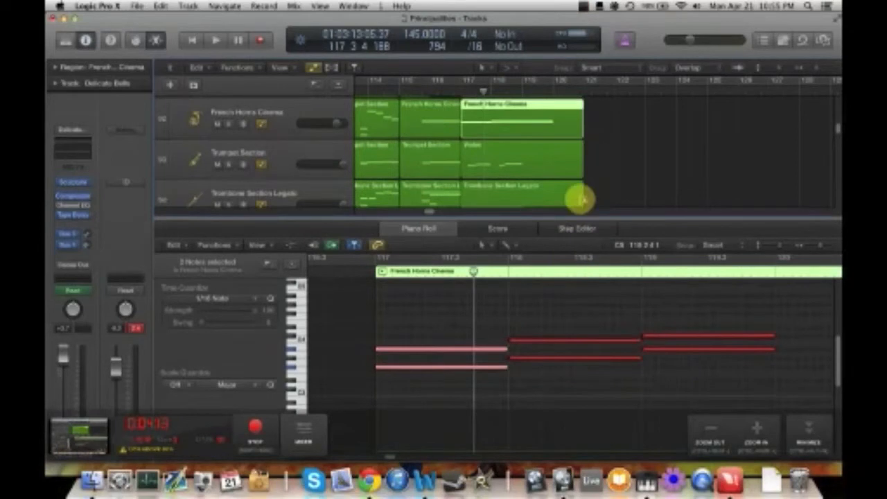
{"action": "left_click_drag", "start_coordinate": [538, 382], "coordinate": [546, 312]}
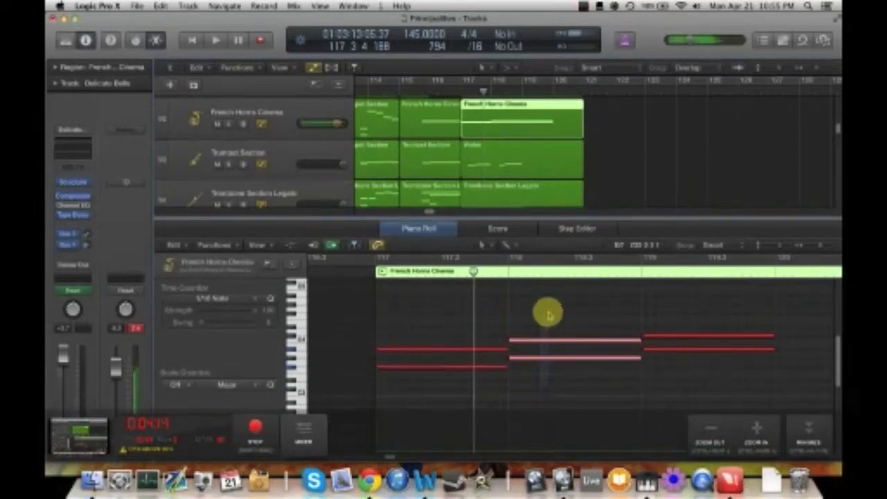
{"action": "scroll", "coordinate": [621, 307], "scroll_direction": "right", "scroll_amount": 3}
{"action": "left_click_drag", "start_coordinate": [622, 304], "coordinate": [619, 376]}
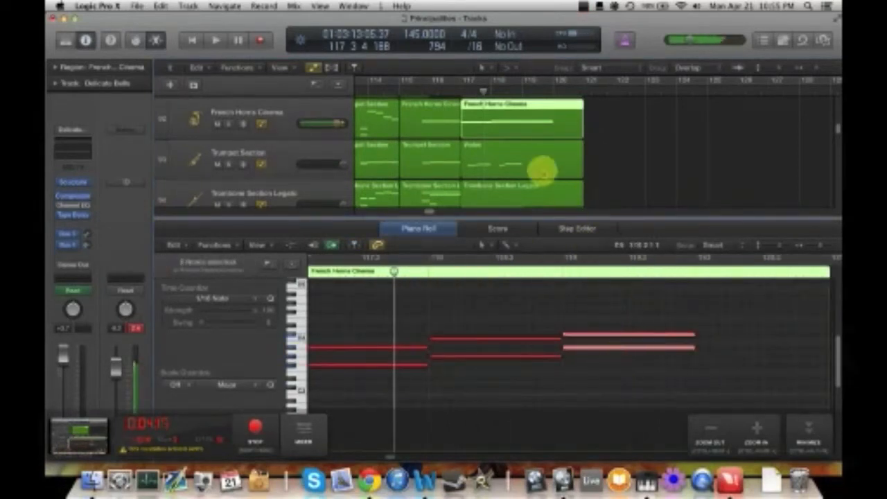
- Place the playhead at bar 120, find the short crowd-chant audio clip among the lower tracks, and play it
{"action": "scroll", "coordinate": [589, 171], "scroll_direction": "up", "scroll_amount": 1}
{"action": "left_click", "coordinate": [546, 90]}
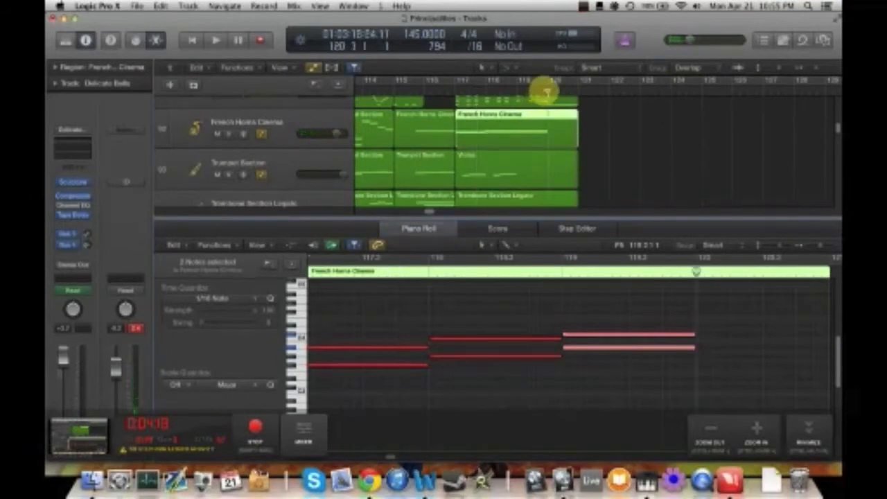
{"action": "scroll", "coordinate": [663, 143], "scroll_direction": "down", "scroll_amount": 6}
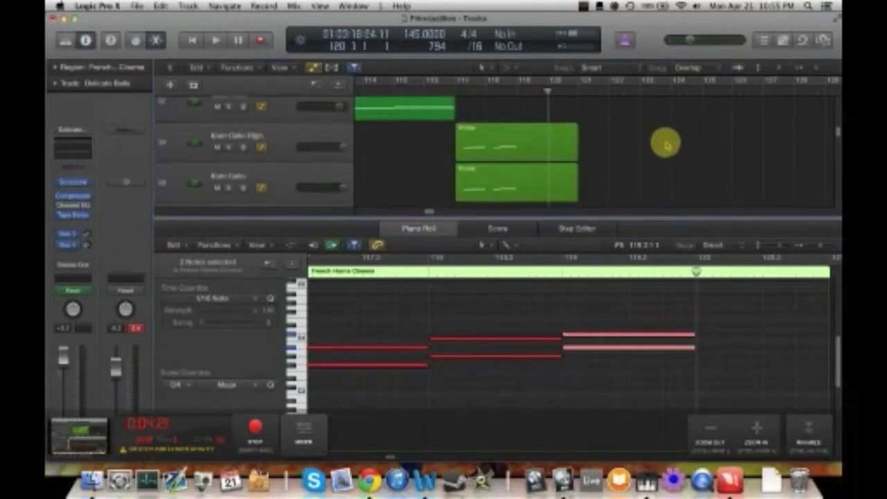
{"action": "scroll", "coordinate": [669, 156], "scroll_direction": "down", "scroll_amount": 10}
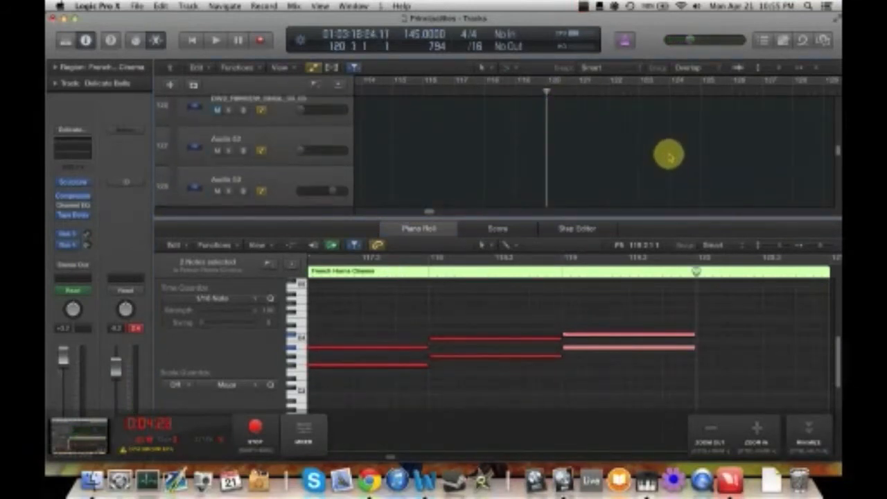
{"action": "scroll", "coordinate": [668, 157], "scroll_direction": "down", "scroll_amount": 10}
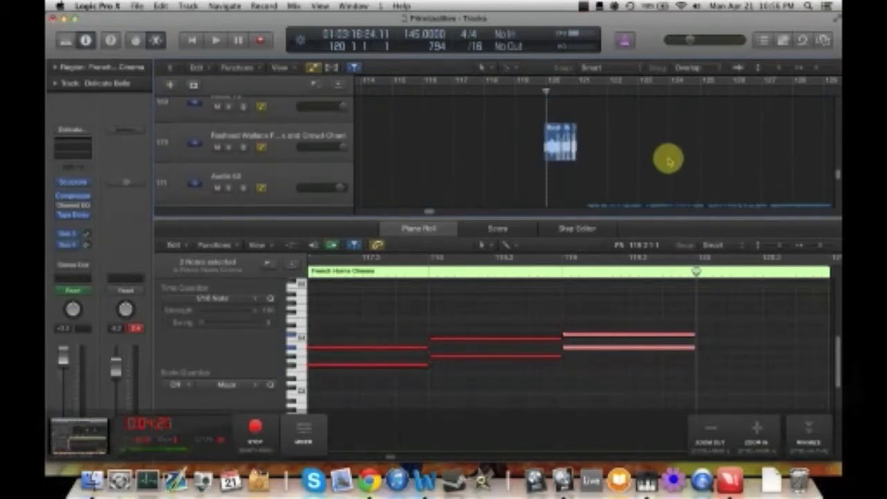
{"action": "key", "text": "space"}
{"action": "key", "text": "space"}
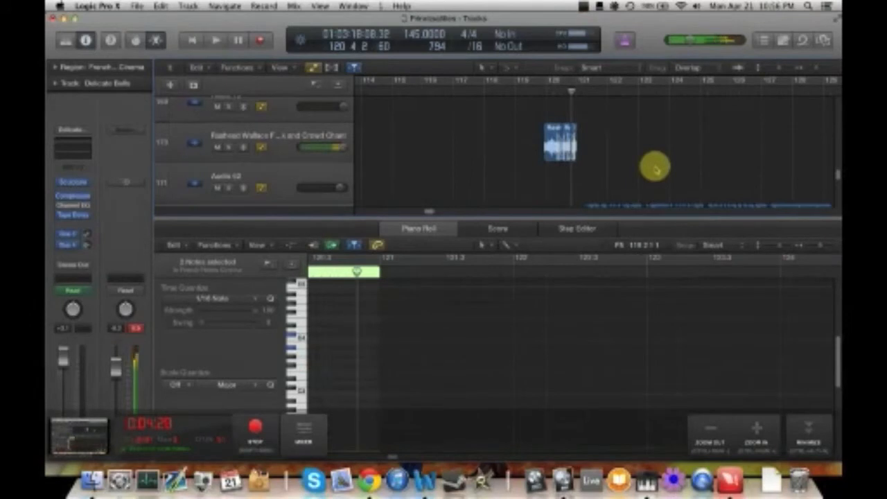
- Zoom in on the crowd-chant clip and play it from just before bar 120 until it has passed
{"action": "key", "text": "super+Right"}
{"action": "key", "text": "super+Right"}
{"action": "key", "text": "super+Right"}
{"action": "key", "text": "super+Right"}
{"action": "key", "text": "super+Right"}
{"action": "left_click_drag", "start_coordinate": [597, 96], "coordinate": [464, 93]}
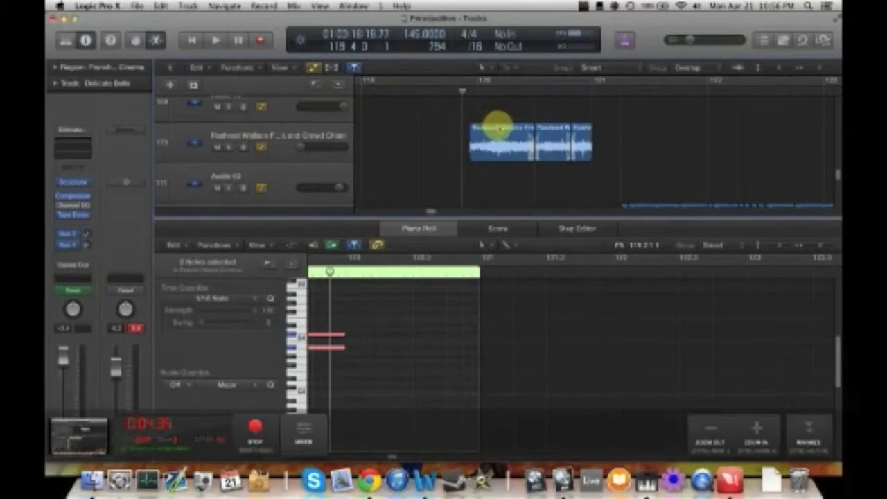
{"action": "key", "text": "space"}
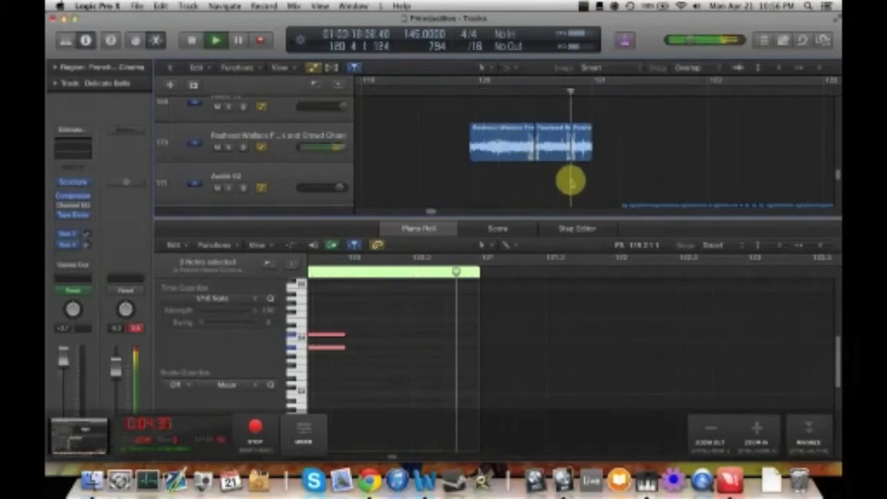
{"action": "key", "text": "space"}
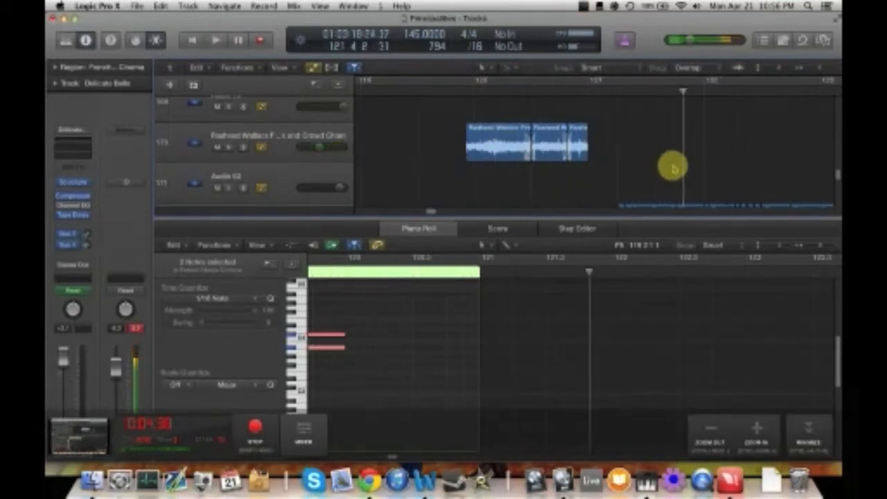
- Examine the chopped audio clips after bar 121 and the audio and percussion tracks below, enlarging the arrangement area for a fuller view
{"action": "scroll", "coordinate": [673, 168], "scroll_direction": "down", "scroll_amount": 3}
{"action": "scroll", "coordinate": [673, 168], "scroll_direction": "right", "scroll_amount": 3}
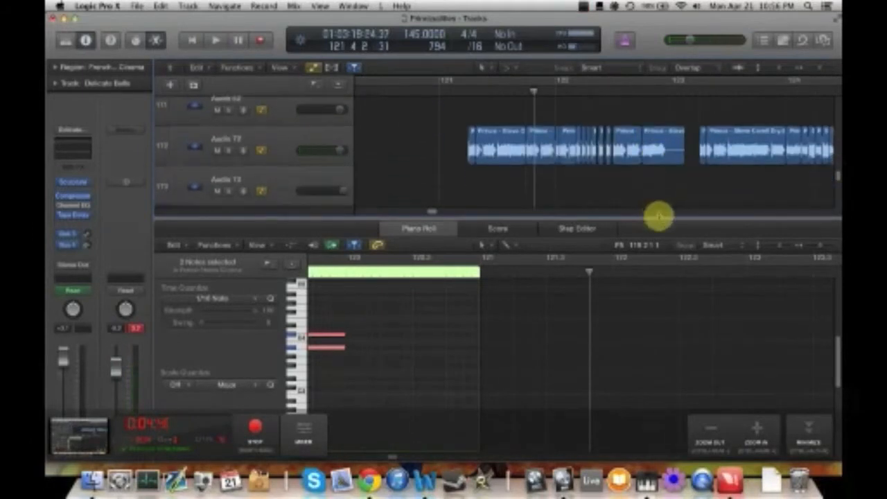
{"action": "left_click_drag", "start_coordinate": [659, 217], "coordinate": [663, 347]}
{"action": "scroll", "coordinate": [667, 243], "scroll_direction": "down", "scroll_amount": 5}
{"action": "scroll", "coordinate": [670, 245], "scroll_direction": "down", "scroll_amount": 15}
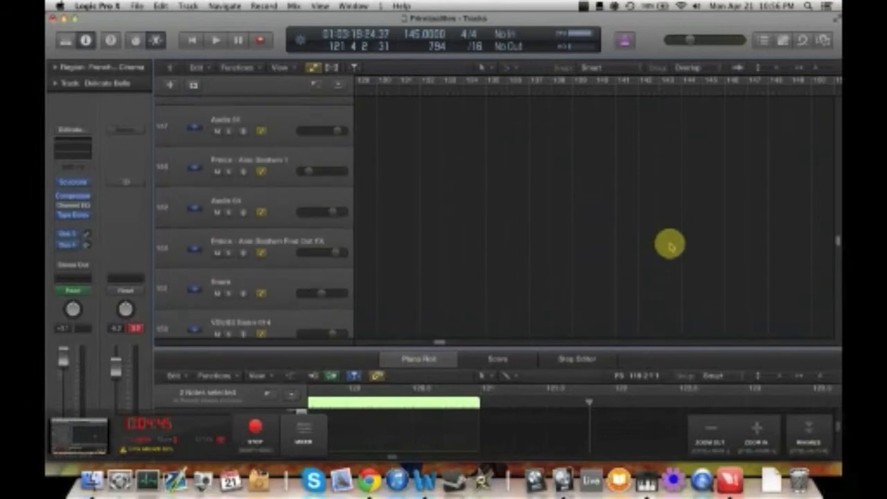
{"action": "scroll", "coordinate": [669, 245], "scroll_direction": "down", "scroll_amount": 10}
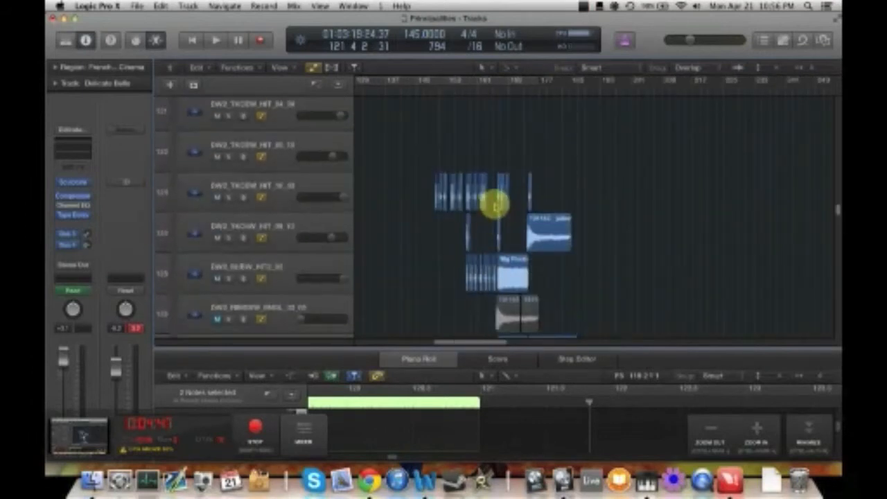
{"action": "scroll", "coordinate": [494, 205], "scroll_direction": "up", "scroll_amount": 5}
{"action": "scroll", "coordinate": [509, 212], "scroll_direction": "right", "scroll_amount": 2}
{"action": "scroll", "coordinate": [535, 219], "scroll_direction": "down", "scroll_amount": 2}
{"action": "scroll", "coordinate": [539, 219], "scroll_direction": "up", "scroll_amount": 3}
{"action": "scroll", "coordinate": [539, 218], "scroll_direction": "up", "scroll_amount": 8}
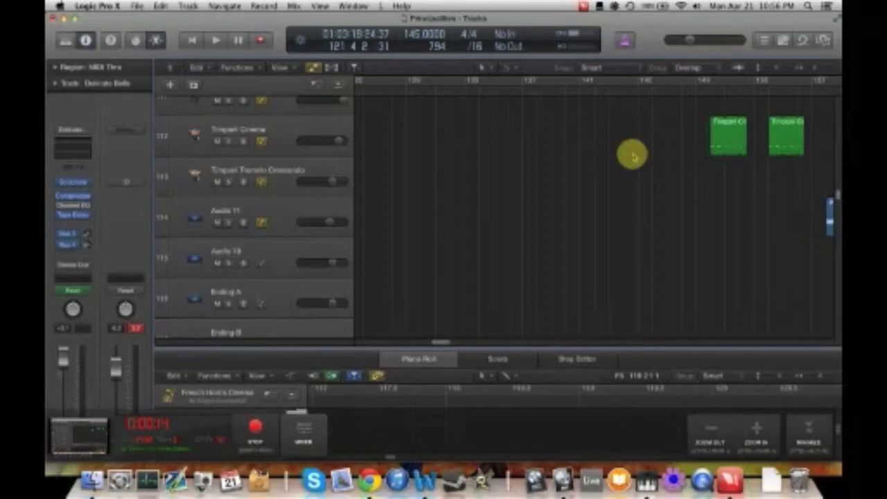
- Examine the viola and cello regions between about bars 133 and 165, placing the playhead at bar 150
{"action": "scroll", "coordinate": [632, 156], "scroll_direction": "up", "scroll_amount": 10}
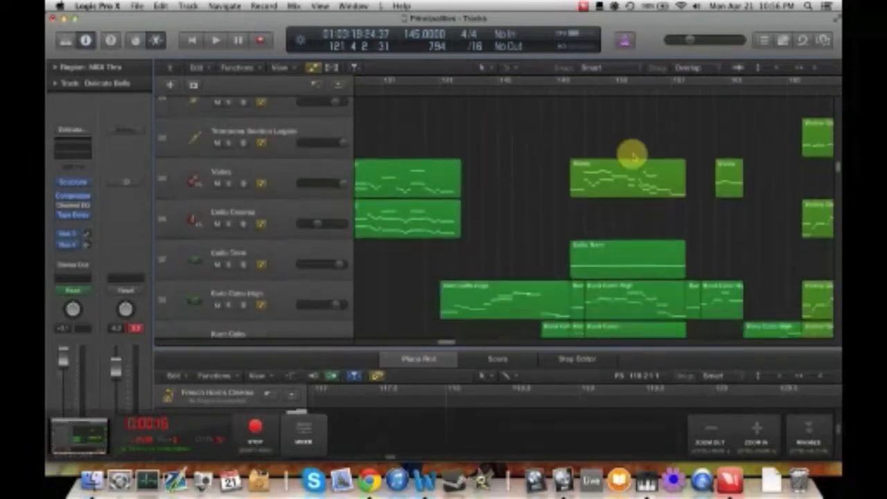
{"action": "scroll", "coordinate": [632, 156], "scroll_direction": "right", "scroll_amount": 5}
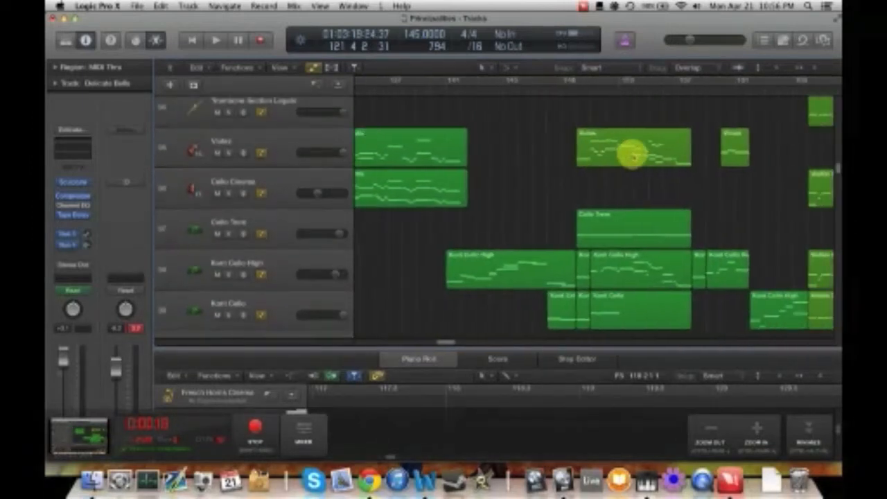
{"action": "scroll", "coordinate": [632, 156], "scroll_direction": "right", "scroll_amount": 2}
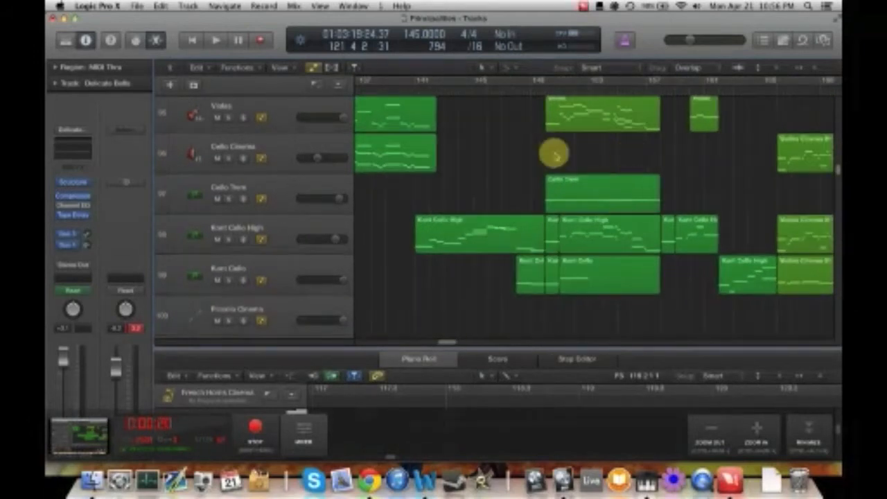
{"action": "scroll", "coordinate": [547, 142], "scroll_direction": "up", "scroll_amount": 2}
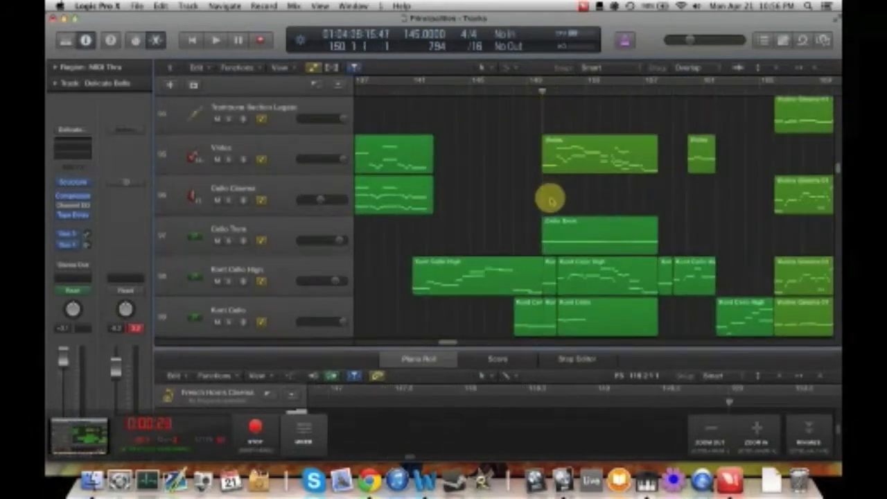
{"action": "scroll", "coordinate": [546, 198], "scroll_direction": "down", "scroll_amount": 2}
{"action": "scroll", "coordinate": [527, 199], "scroll_direction": "left", "scroll_amount": 8}
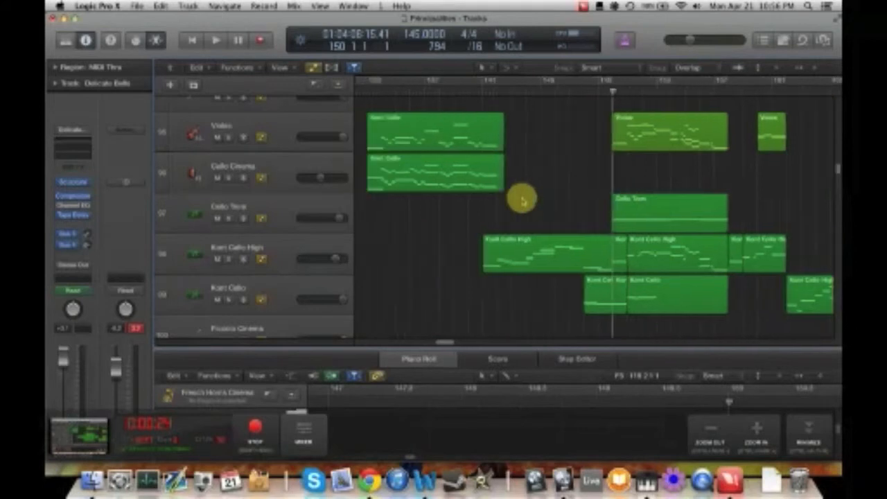
- Play the viola and Cello Cinema regions from their start at bar 133 and stop after a few bars
{"action": "left_click", "coordinate": [428, 88]}
{"action": "key", "text": "space"}
{"action": "scroll", "coordinate": [518, 152], "scroll_direction": "up", "scroll_amount": 2}
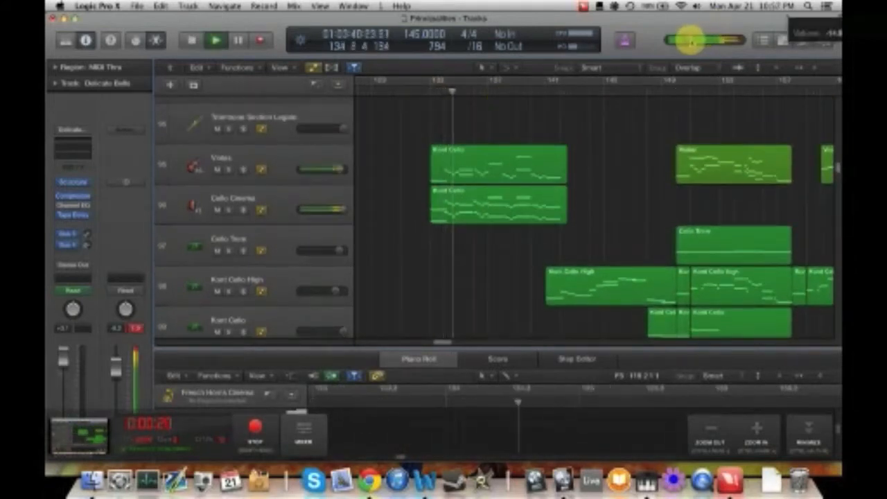
{"action": "scroll", "coordinate": [645, 184], "scroll_direction": "up", "scroll_amount": 1}
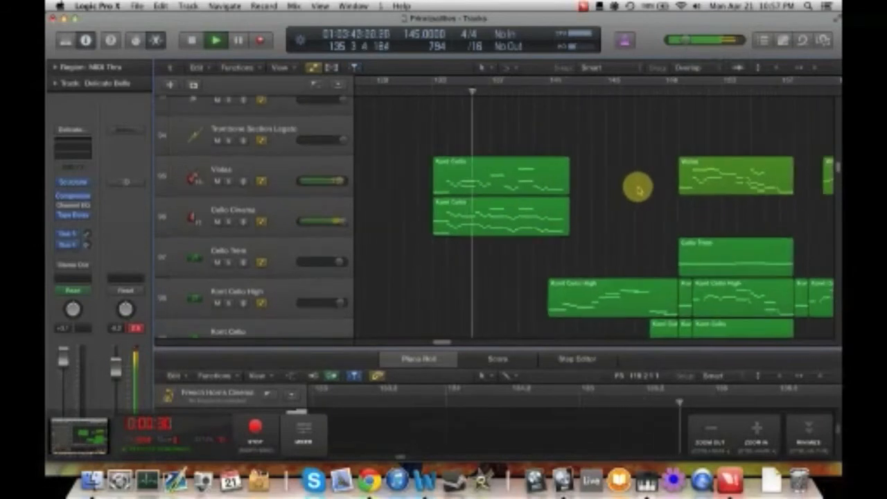
{"action": "key", "text": "space"}
- Place the playhead at bar 141 and play the high cello region, stopping in bar 145
{"action": "left_click", "coordinate": [547, 95]}
{"action": "scroll", "coordinate": [600, 146], "scroll_direction": "right", "scroll_amount": 2}
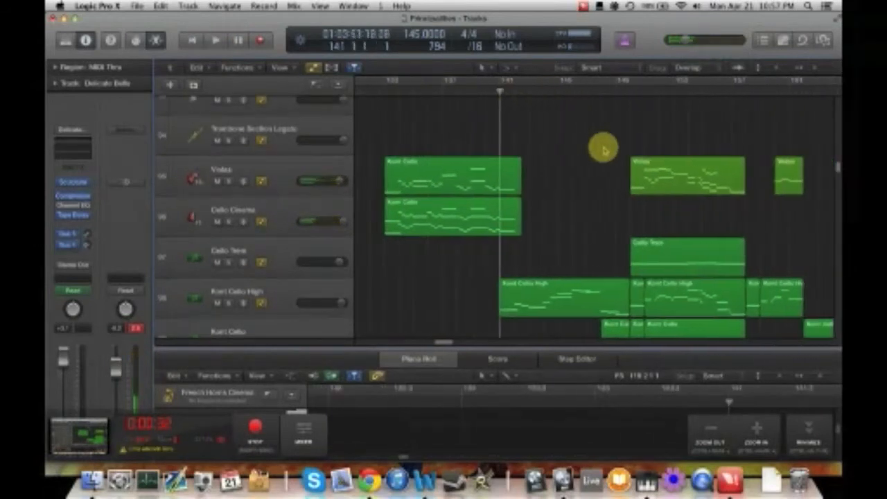
{"action": "scroll", "coordinate": [602, 149], "scroll_direction": "right", "scroll_amount": 1}
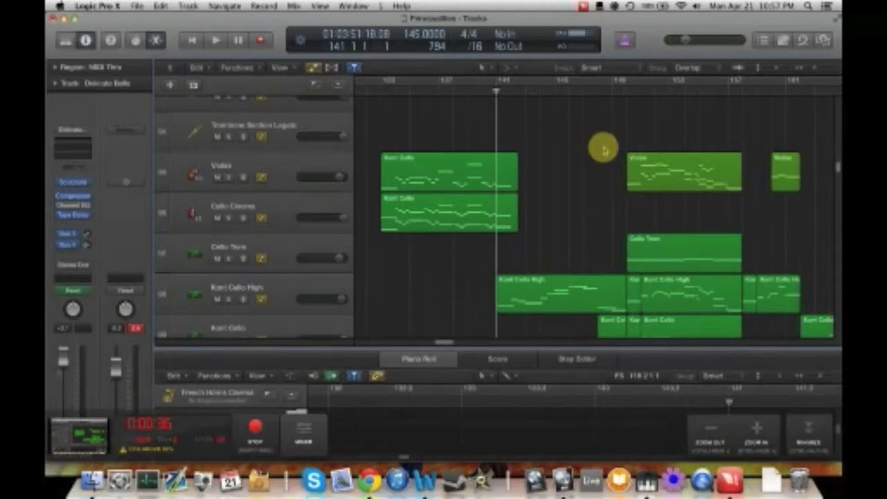
{"action": "key", "text": "space"}
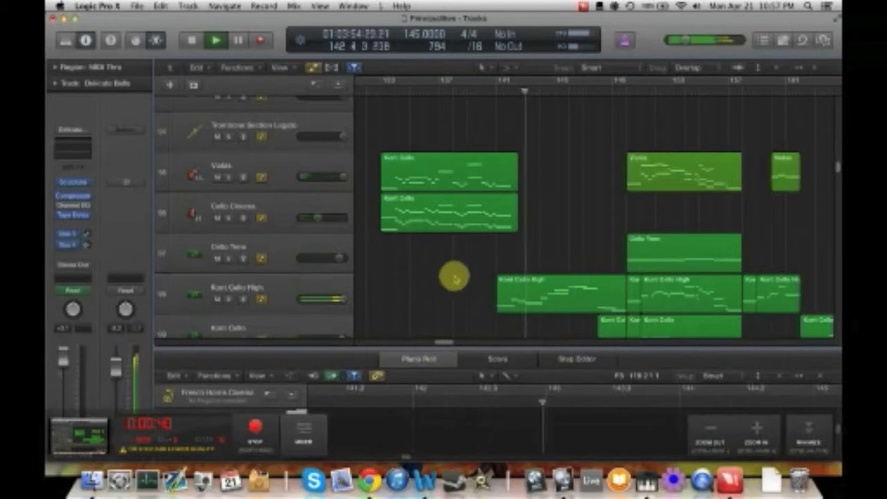
{"action": "scroll", "coordinate": [455, 278], "scroll_direction": "right", "scroll_amount": 2}
{"action": "scroll", "coordinate": [453, 276], "scroll_direction": "right", "scroll_amount": 2}
{"action": "scroll", "coordinate": [451, 271], "scroll_direction": "down", "scroll_amount": 2}
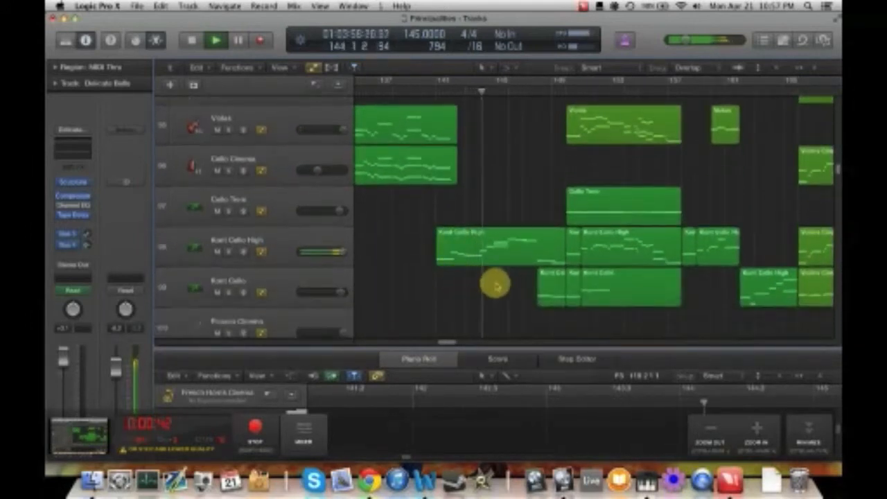
{"action": "key", "text": "space"}
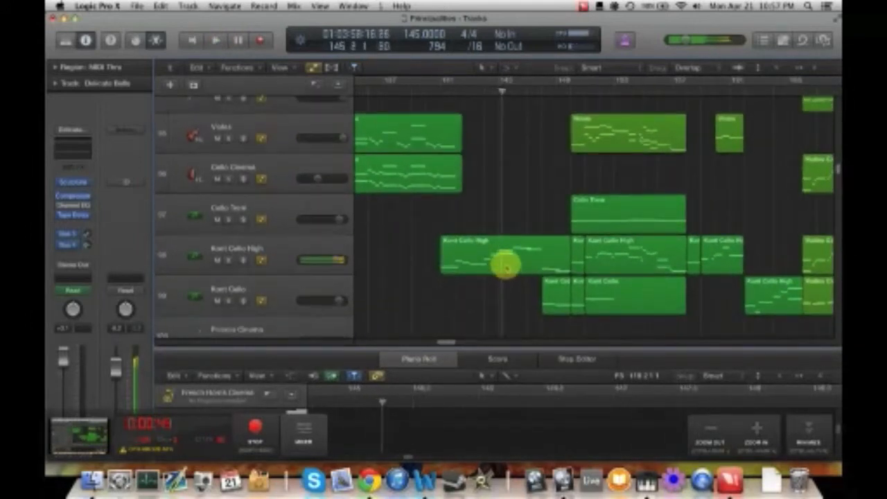
- Select the high cello region starting at bar 141 and examine its notes in an enlarged Piano Roll
{"action": "left_click", "coordinate": [505, 261]}
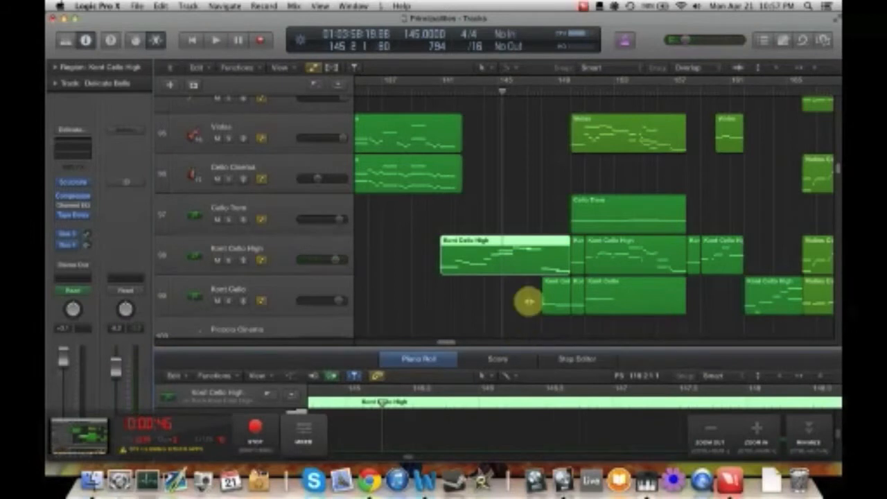
{"action": "left_click_drag", "start_coordinate": [529, 346], "coordinate": [530, 221]}
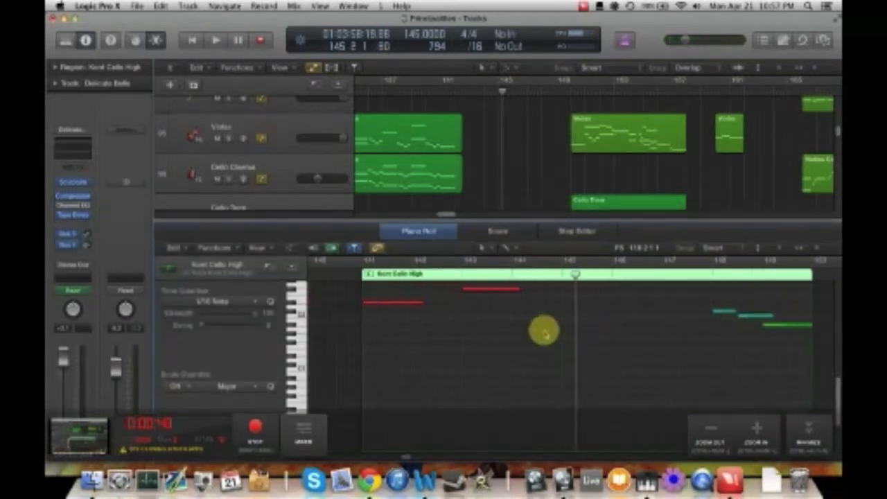
{"action": "scroll", "coordinate": [484, 346], "scroll_direction": "up", "scroll_amount": 5}
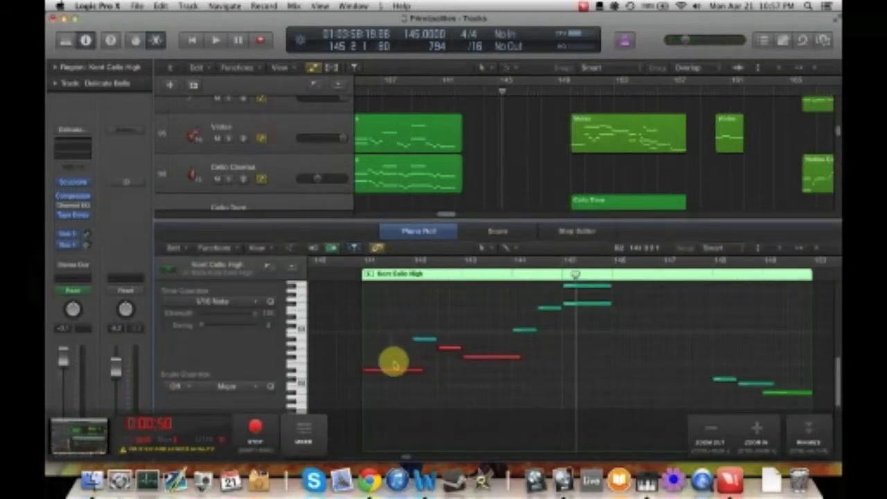
{"action": "left_click", "coordinate": [395, 372]}
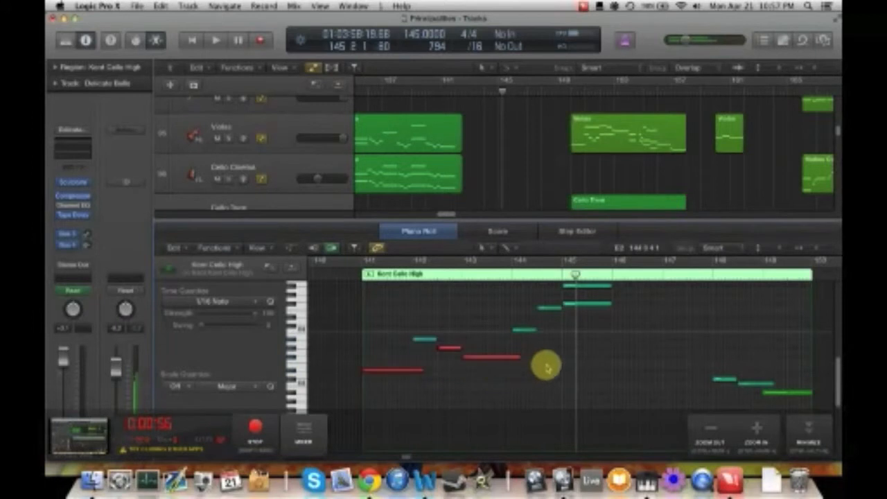
{"action": "scroll", "coordinate": [545, 363], "scroll_direction": "up", "scroll_amount": 3}
{"action": "scroll", "coordinate": [544, 362], "scroll_direction": "right", "scroll_amount": 3}
{"action": "scroll", "coordinate": [522, 145], "scroll_direction": "down", "scroll_amount": 4}
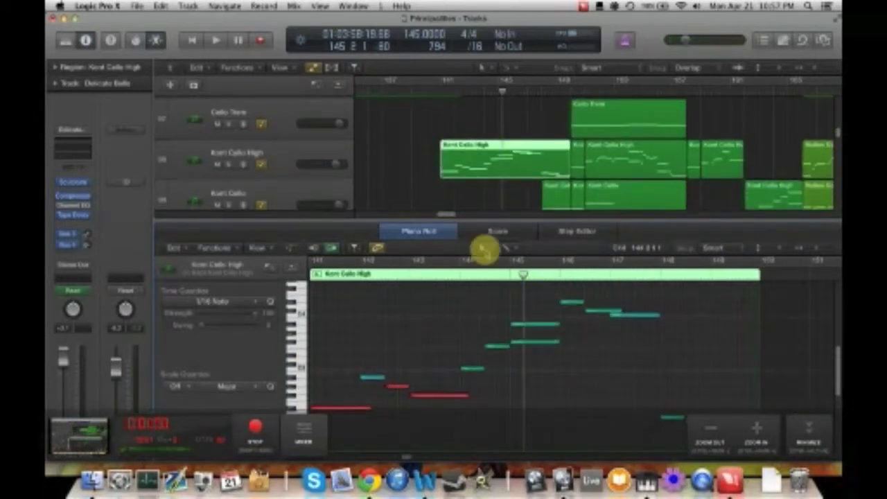
- Play the high cello region from bar 141 while looking through the neighbouring tracks
{"action": "scroll", "coordinate": [482, 250], "scroll_direction": "up", "scroll_amount": 1}
{"action": "scroll", "coordinate": [458, 103], "scroll_direction": "up", "scroll_amount": 2}
{"action": "left_click", "coordinate": [442, 92]}
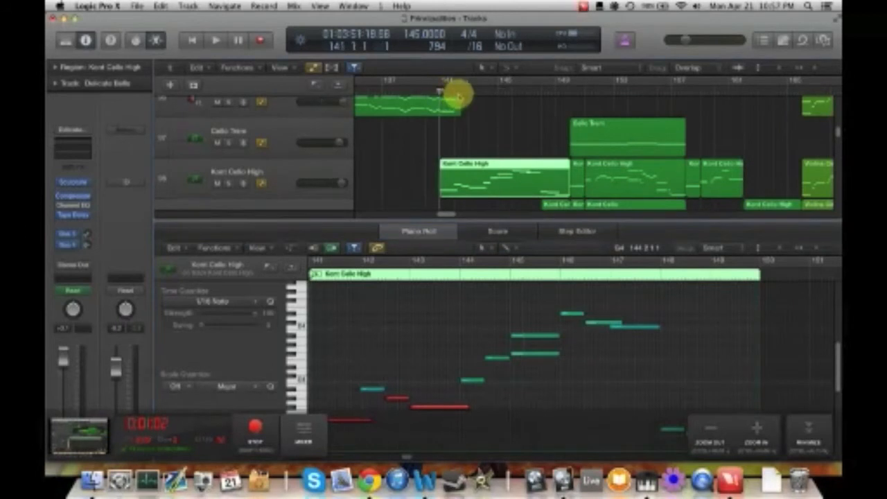
{"action": "key", "text": "space"}
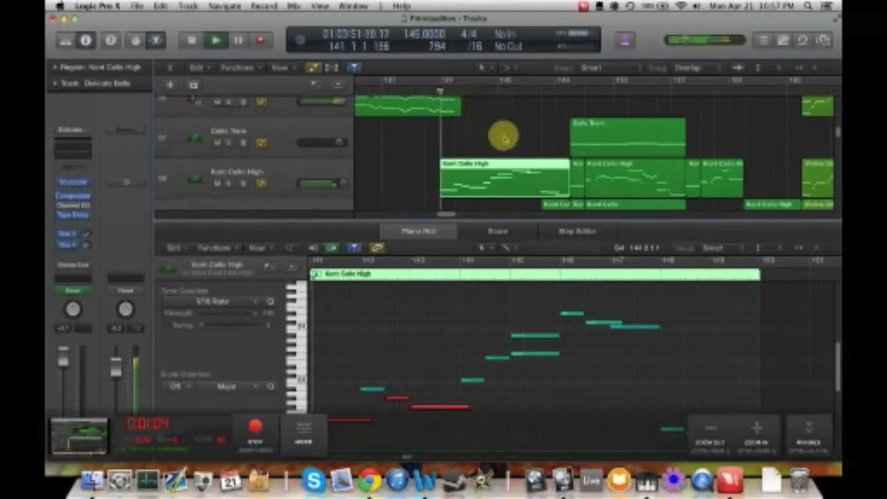
{"action": "scroll", "coordinate": [502, 135], "scroll_direction": "down", "scroll_amount": 5}
{"action": "scroll", "coordinate": [509, 144], "scroll_direction": "down", "scroll_amount": 6}
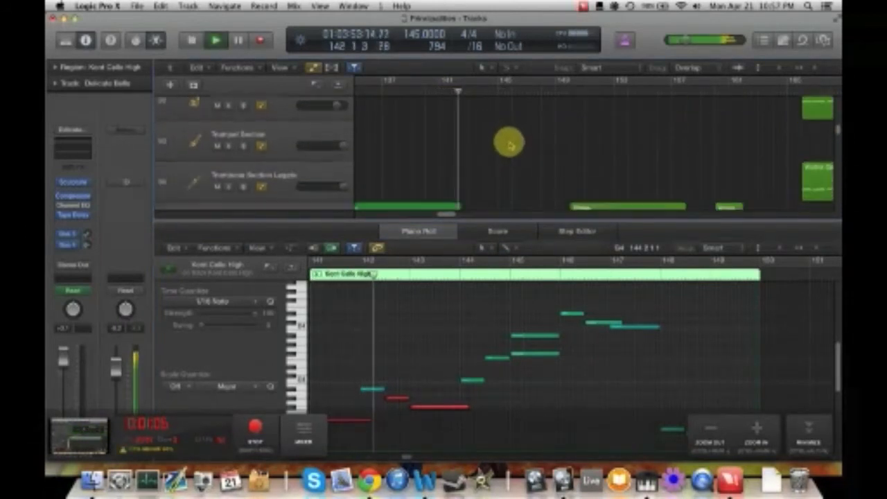
- Enlarge the arrangement area and follow the violin tracks during playback, stopping just before bar 150
{"action": "left_click_drag", "start_coordinate": [536, 220], "coordinate": [540, 295]}
{"action": "scroll", "coordinate": [602, 166], "scroll_direction": "up", "scroll_amount": 5}
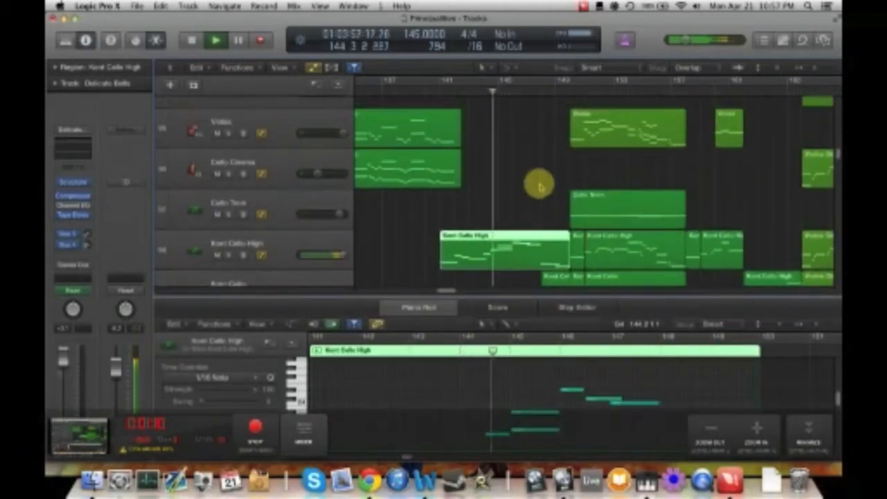
{"action": "scroll", "coordinate": [534, 182], "scroll_direction": "up", "scroll_amount": 6}
{"action": "scroll", "coordinate": [539, 185], "scroll_direction": "up", "scroll_amount": 5}
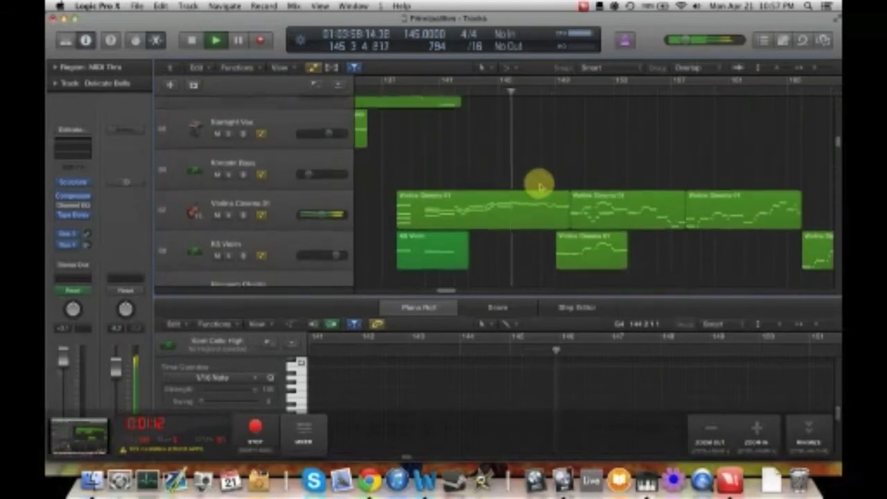
{"action": "scroll", "coordinate": [575, 210], "scroll_direction": "down", "scroll_amount": 4}
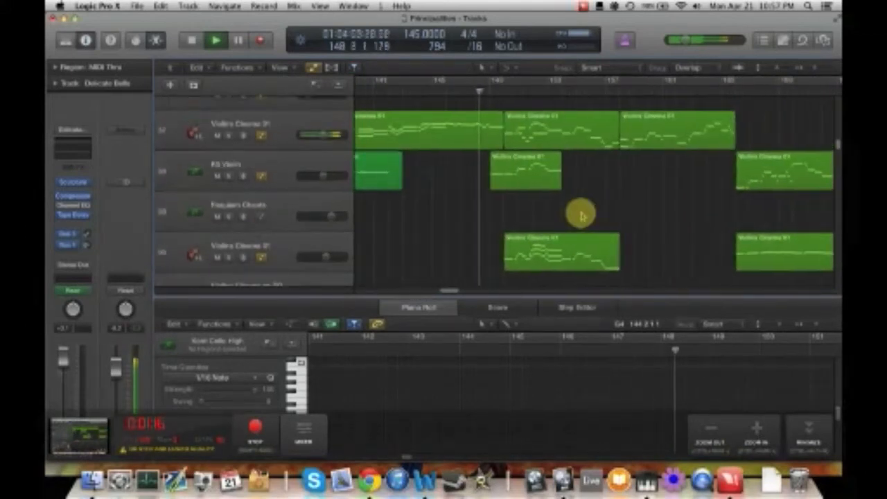
{"action": "scroll", "coordinate": [581, 216], "scroll_direction": "down", "scroll_amount": 1}
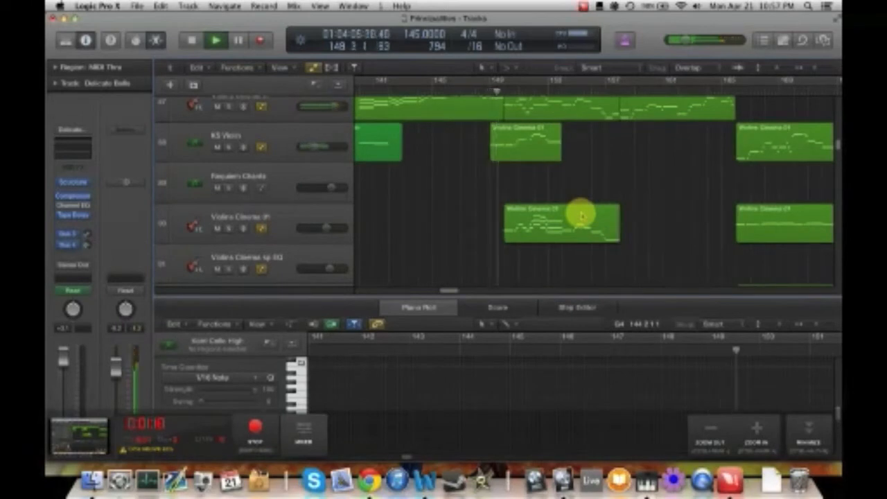
{"action": "scroll", "coordinate": [491, 173], "scroll_direction": "up", "scroll_amount": 2}
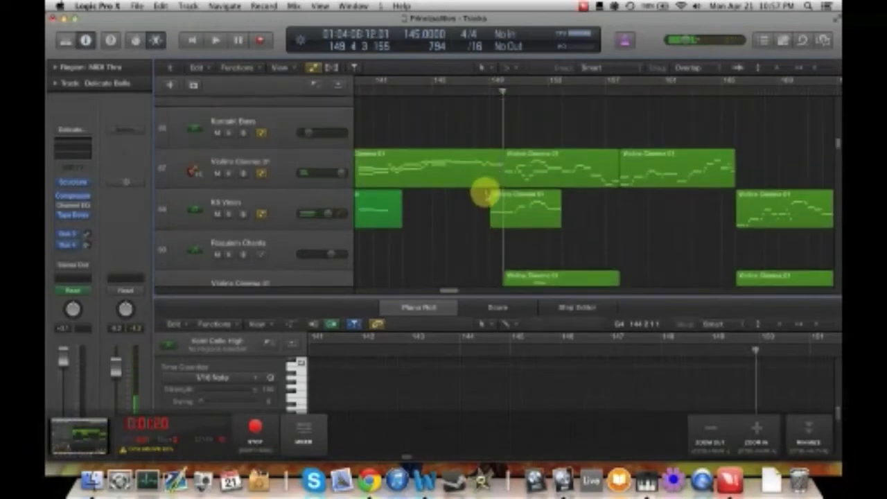
- Examine the Violins Cinema 01 and violin regions between about bars 138 and 173
{"action": "scroll", "coordinate": [519, 121], "scroll_direction": "right", "scroll_amount": 2}
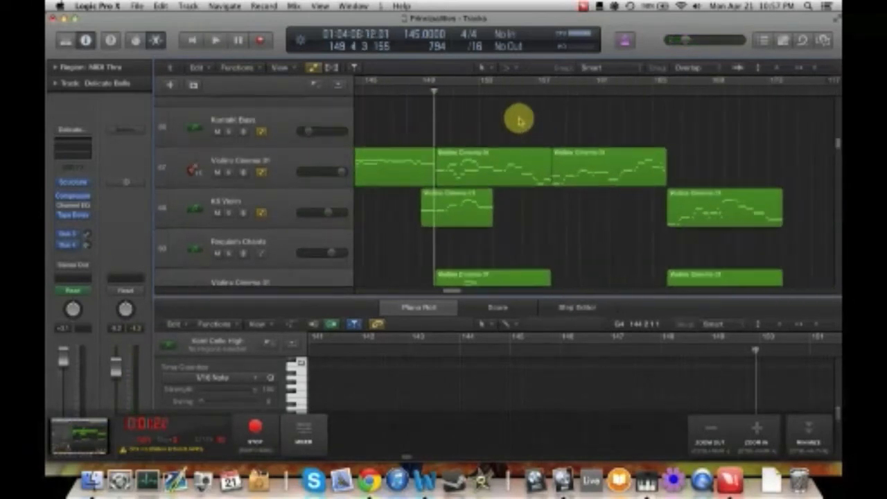
{"action": "scroll", "coordinate": [519, 122], "scroll_direction": "down", "scroll_amount": 1}
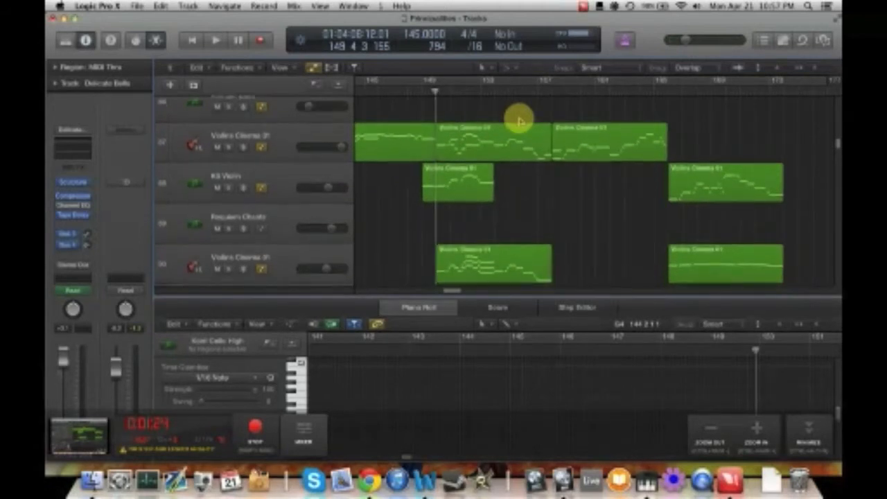
{"action": "scroll", "coordinate": [519, 121], "scroll_direction": "right", "scroll_amount": 1}
{"action": "scroll", "coordinate": [561, 128], "scroll_direction": "down", "scroll_amount": 2}
{"action": "scroll", "coordinate": [561, 128], "scroll_direction": "right", "scroll_amount": 1}
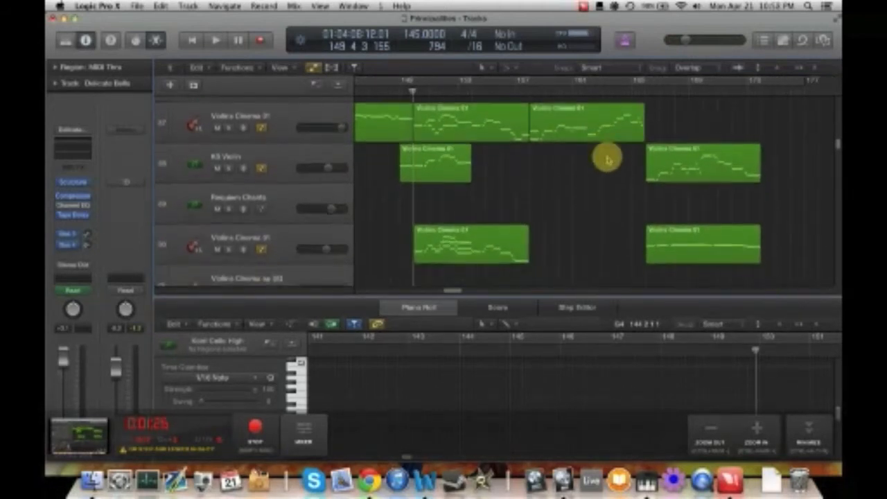
{"action": "scroll", "coordinate": [605, 163], "scroll_direction": "left", "scroll_amount": 3}
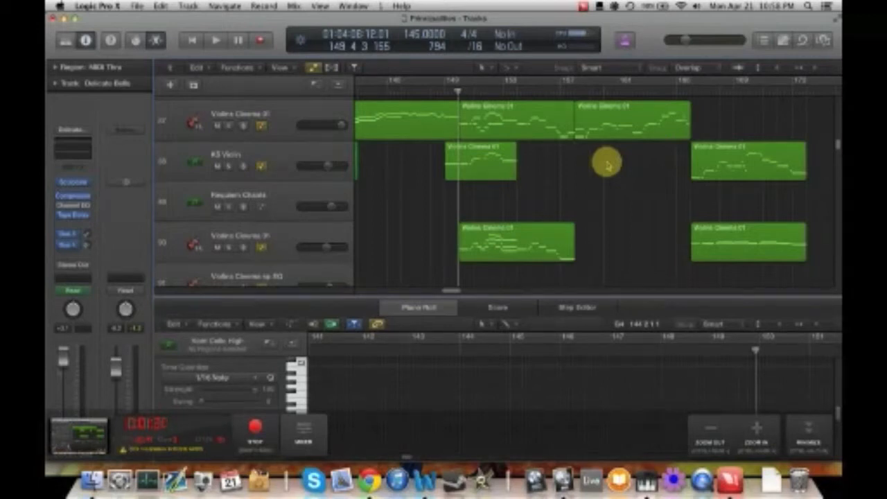
{"action": "scroll", "coordinate": [534, 122], "scroll_direction": "left", "scroll_amount": 5}
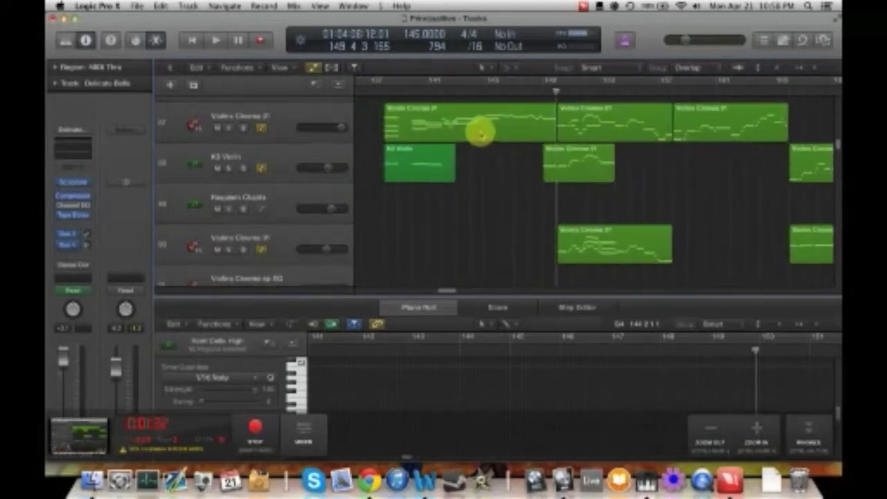
- Select the Violins Cinema 01 regions starting at bars 138 and 150 in turn, and place the playhead at bar 150
{"action": "left_click", "coordinate": [438, 125]}
{"action": "left_click_drag", "start_coordinate": [442, 88], "coordinate": [502, 92]}
{"action": "scroll", "coordinate": [513, 110], "scroll_direction": "right", "scroll_amount": 4}
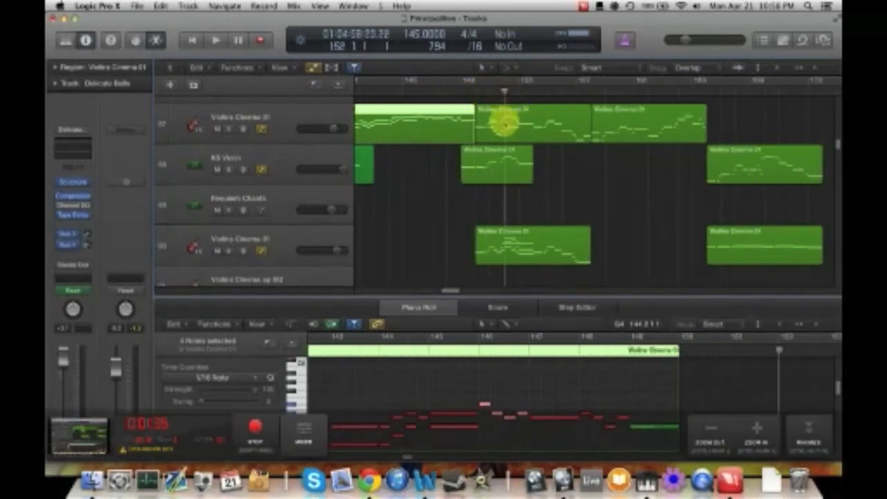
{"action": "left_click", "coordinate": [502, 119]}
{"action": "left_click", "coordinate": [473, 91]}
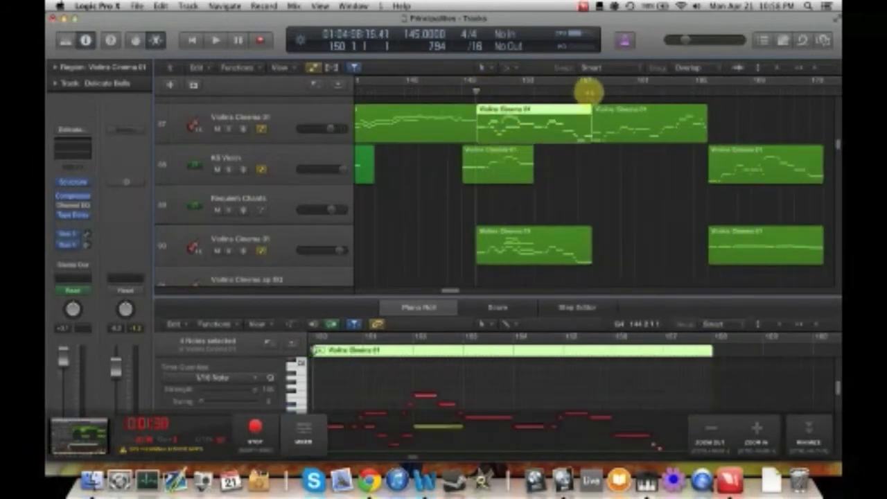
- Solo the upper Violins Cinema 01 track and play it from bar 158, stopping in bar 162
{"action": "left_click", "coordinate": [588, 91]}
{"action": "left_click", "coordinate": [232, 130]}
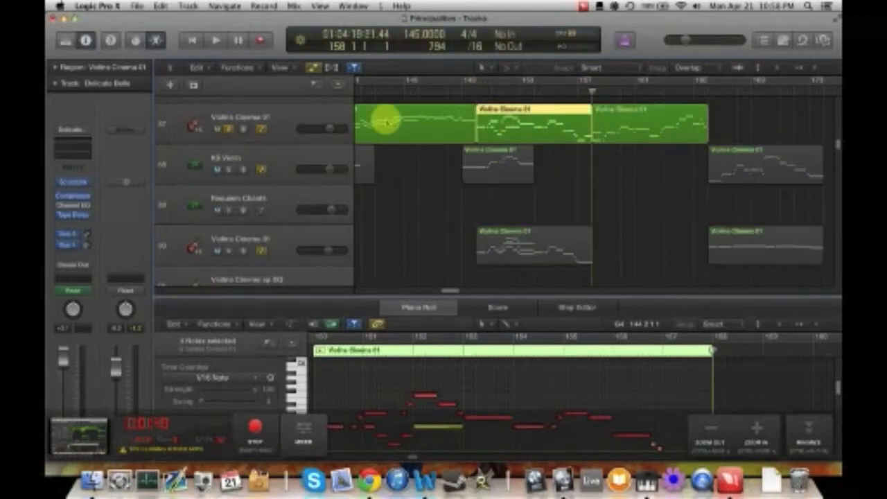
{"action": "key", "text": "space"}
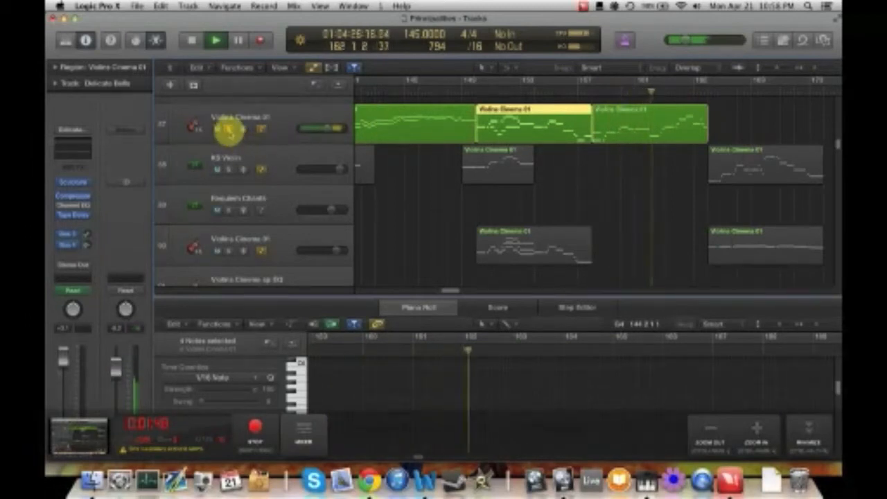
{"action": "left_click", "coordinate": [229, 130]}
{"action": "scroll", "coordinate": [229, 130], "scroll_direction": "left", "scroll_amount": 3}
{"action": "left_click", "coordinate": [229, 130]}
- Play the soloed violins from about bar 141 and stop in bar 143
{"action": "left_click", "coordinate": [434, 90]}
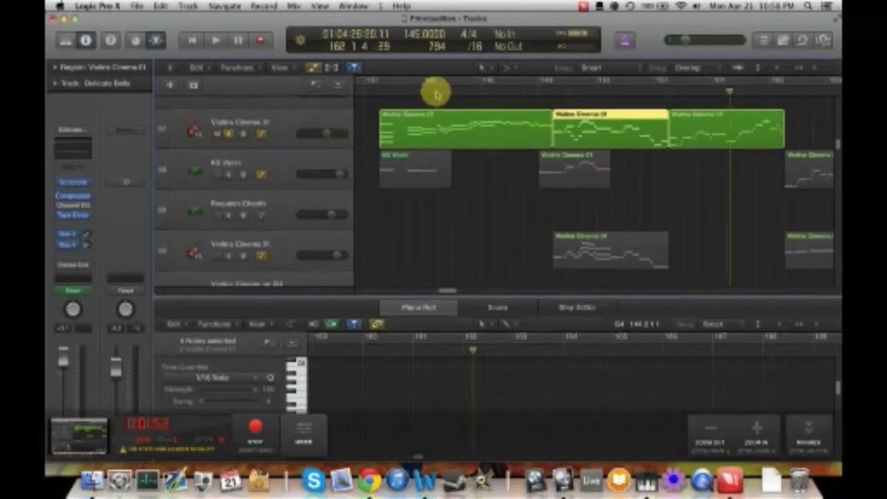
{"action": "key", "text": "space"}
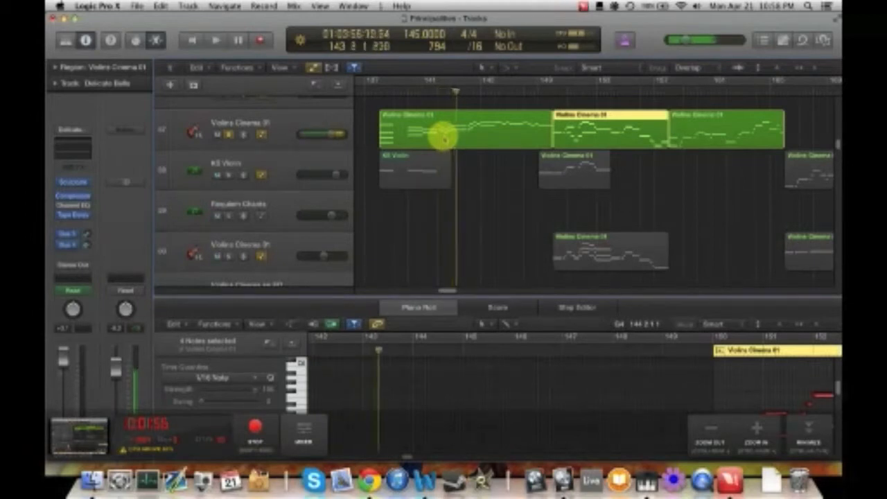
{"action": "scroll", "coordinate": [523, 122], "scroll_direction": "right", "scroll_amount": 4}
{"action": "scroll", "coordinate": [492, 97], "scroll_direction": "up", "scroll_amount": 3}
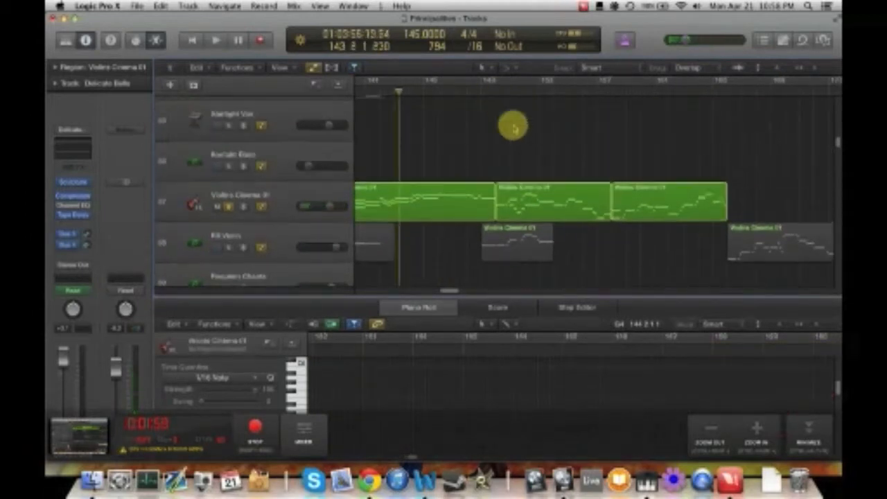
- Select the Violins Cinema 01 region at bar 150 and play it soloed from its start
{"action": "left_click", "coordinate": [526, 197]}
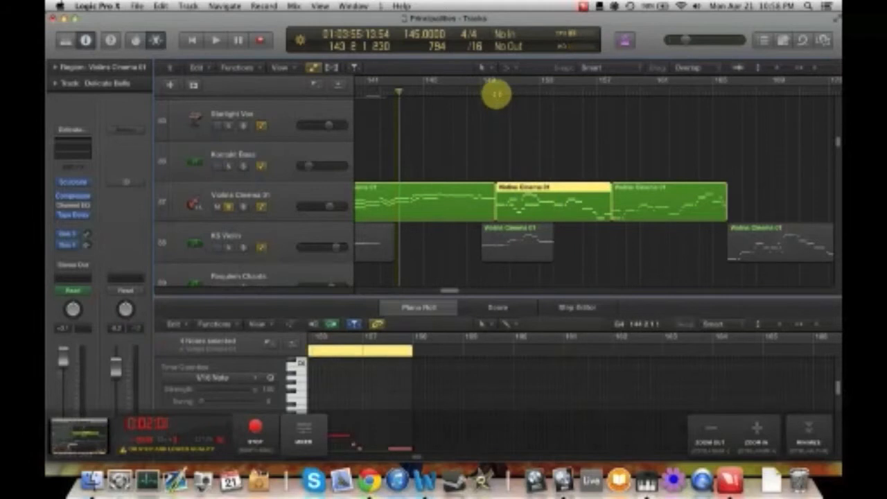
{"action": "left_click", "coordinate": [496, 95]}
{"action": "scroll", "coordinate": [503, 102], "scroll_direction": "down", "scroll_amount": 2}
{"action": "scroll", "coordinate": [507, 114], "scroll_direction": "right", "scroll_amount": 2}
{"action": "key", "text": "space"}
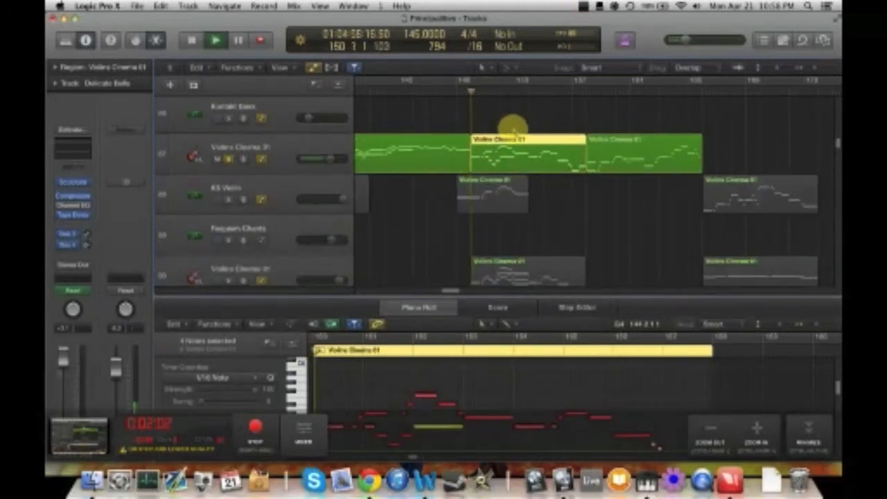
{"action": "left_click", "coordinate": [569, 192]}
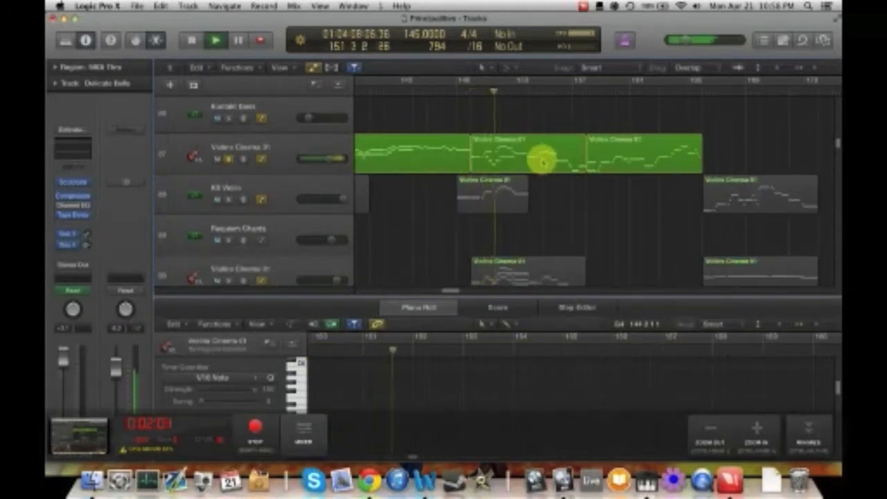
- Stop playback in bar 153 and examine the violin region's notes in an enlarged Piano Roll
{"action": "left_click", "coordinate": [539, 159]}
{"action": "left_click_drag", "start_coordinate": [563, 298], "coordinate": [571, 202]}
{"action": "key", "text": "space"}
{"action": "scroll", "coordinate": [469, 373], "scroll_direction": "left", "scroll_amount": 4}
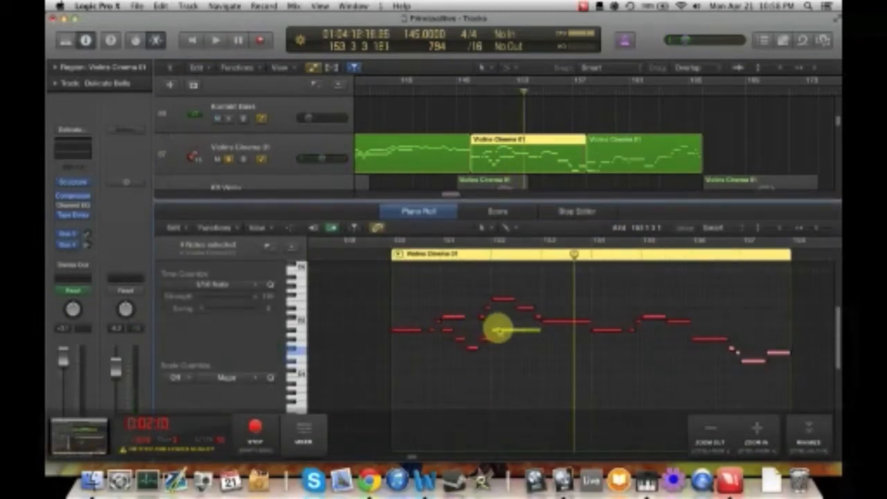
{"action": "left_click", "coordinate": [450, 302]}
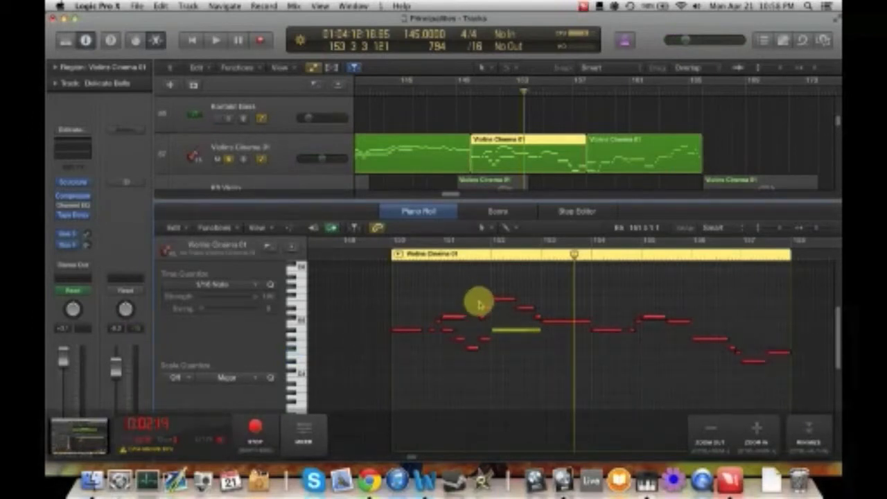
{"action": "scroll", "coordinate": [593, 304], "scroll_direction": "right", "scroll_amount": 1}
{"action": "scroll", "coordinate": [593, 303], "scroll_direction": "down", "scroll_amount": 1}
- Turn off the solo on the Violins Cinema 01 track and play all the tracks from bar 150
{"action": "scroll", "coordinate": [545, 170], "scroll_direction": "down", "scroll_amount": 4}
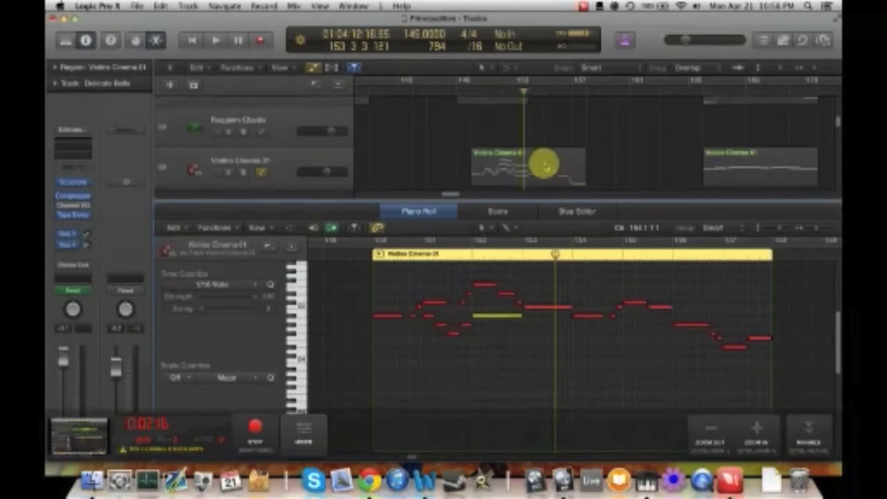
{"action": "scroll", "coordinate": [545, 167], "scroll_direction": "down", "scroll_amount": 5}
{"action": "scroll", "coordinate": [545, 166], "scroll_direction": "up", "scroll_amount": 4}
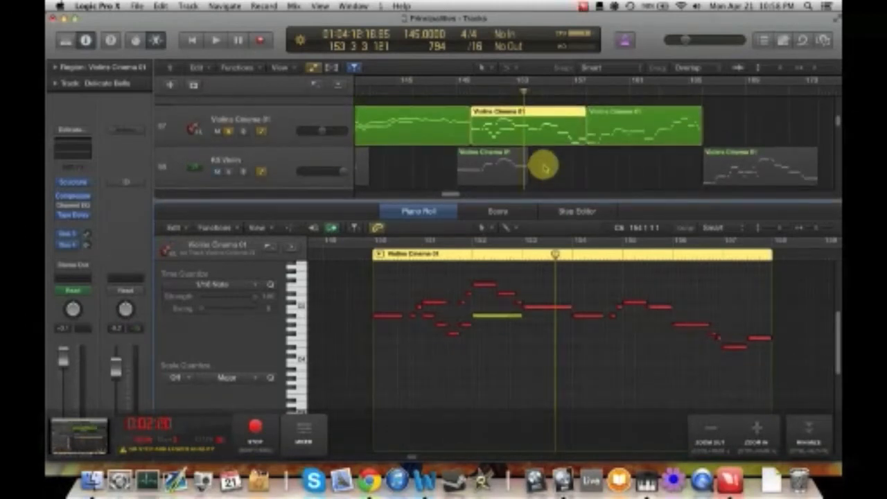
{"action": "left_click", "coordinate": [469, 90]}
{"action": "left_click", "coordinate": [234, 142]}
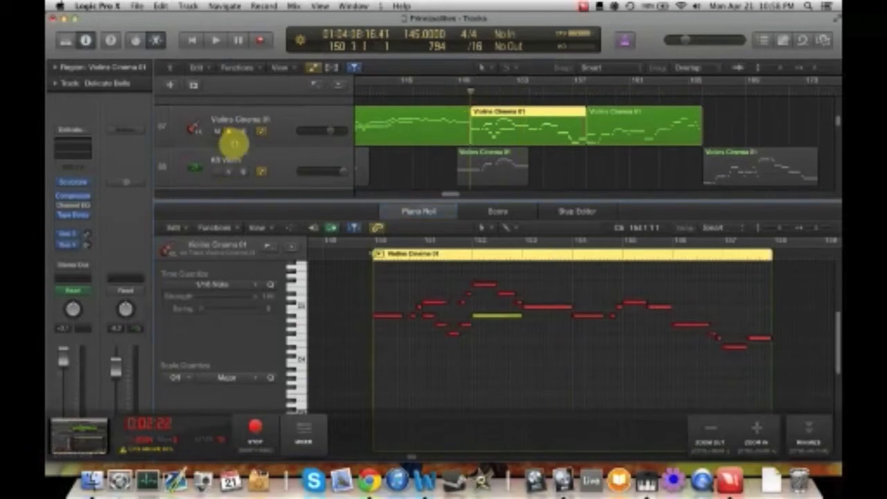
{"action": "key", "text": "space"}
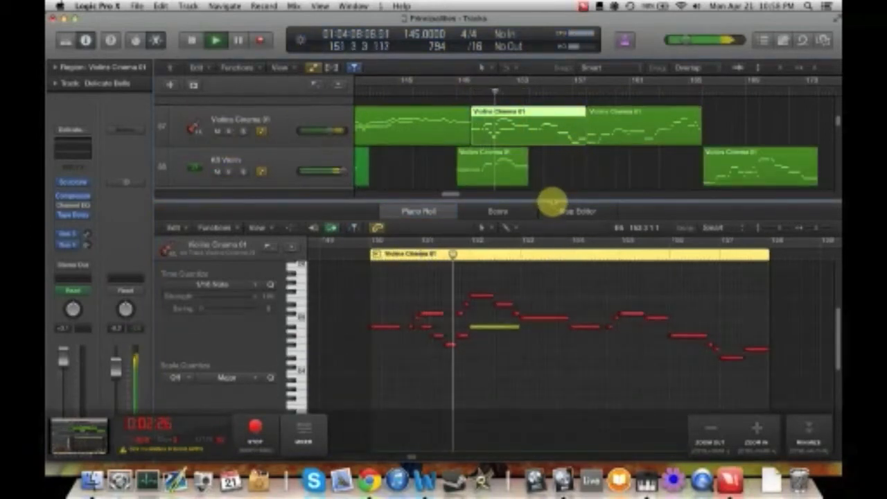
- Enlarge the Tracks area, open the Kont Cello High region at bar 151 in the Piano Roll, and stop playback in bar 154
{"action": "left_click_drag", "start_coordinate": [553, 201], "coordinate": [554, 249]}
{"action": "scroll", "coordinate": [578, 181], "scroll_direction": "down", "scroll_amount": 5}
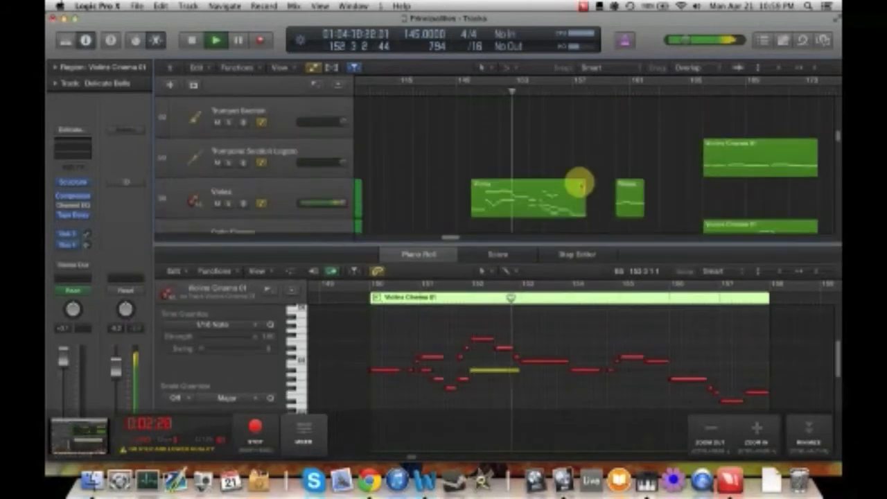
{"action": "scroll", "coordinate": [554, 174], "scroll_direction": "up", "scroll_amount": 3}
{"action": "left_click", "coordinate": [541, 156]}
{"action": "key", "text": "space"}
{"action": "scroll", "coordinate": [619, 332], "scroll_direction": "right", "scroll_amount": 4}
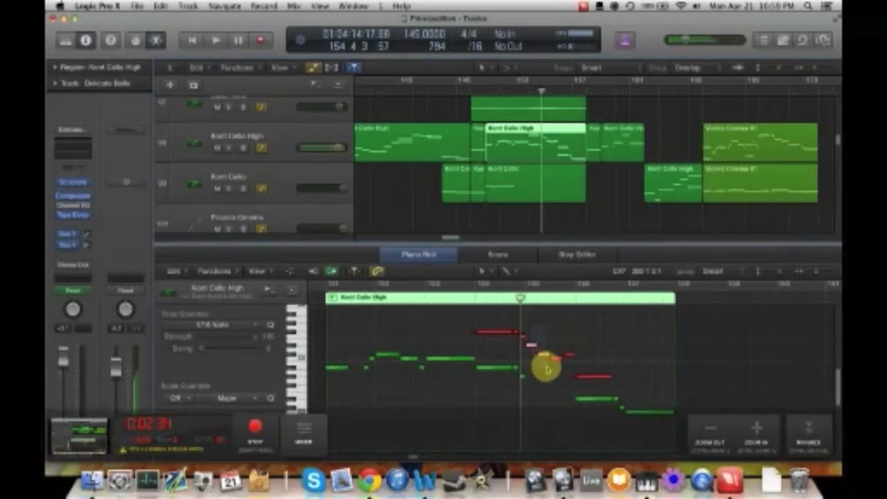
- Select the four short notes of the run around bar 155 in the Kont Cello High region
{"action": "left_click_drag", "start_coordinate": [566, 373], "coordinate": [566, 366]}
{"action": "scroll", "coordinate": [564, 353], "scroll_direction": "left", "scroll_amount": 2}
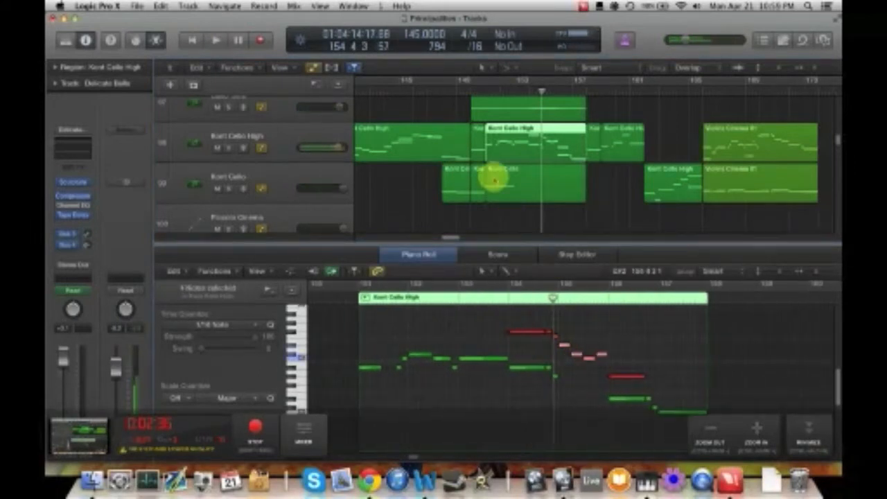
{"action": "scroll", "coordinate": [500, 183], "scroll_direction": "left", "scroll_amount": 1}
{"action": "scroll", "coordinate": [573, 340], "scroll_direction": "right", "scroll_amount": 1}
- Play the arrangement from bar 154 and stop in bar 161
{"action": "left_click", "coordinate": [500, 298]}
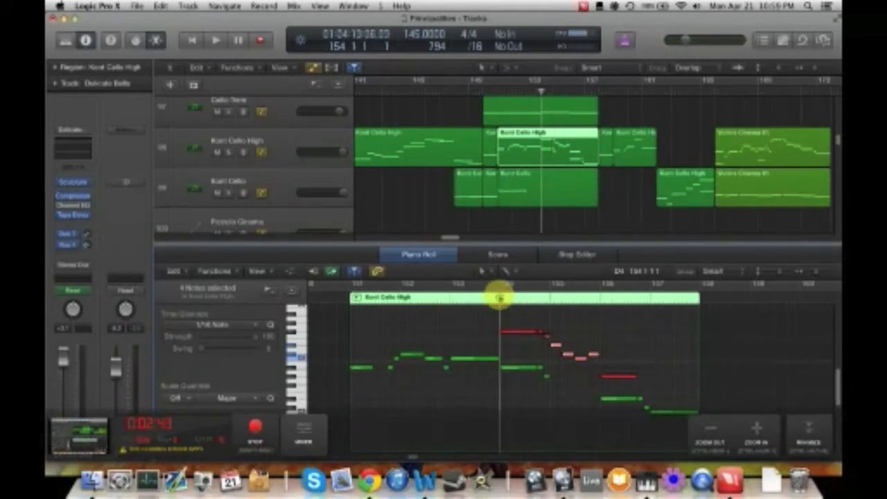
{"action": "key", "text": "space"}
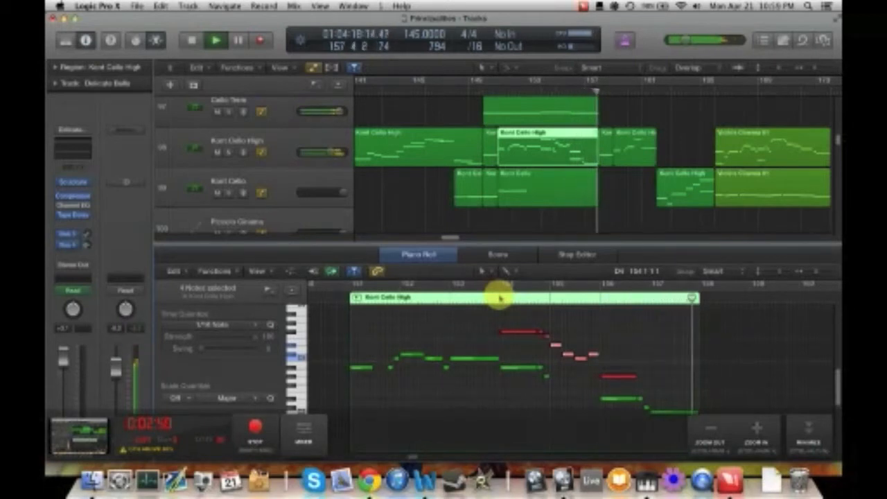
{"action": "scroll", "coordinate": [561, 162], "scroll_direction": "right", "scroll_amount": 3}
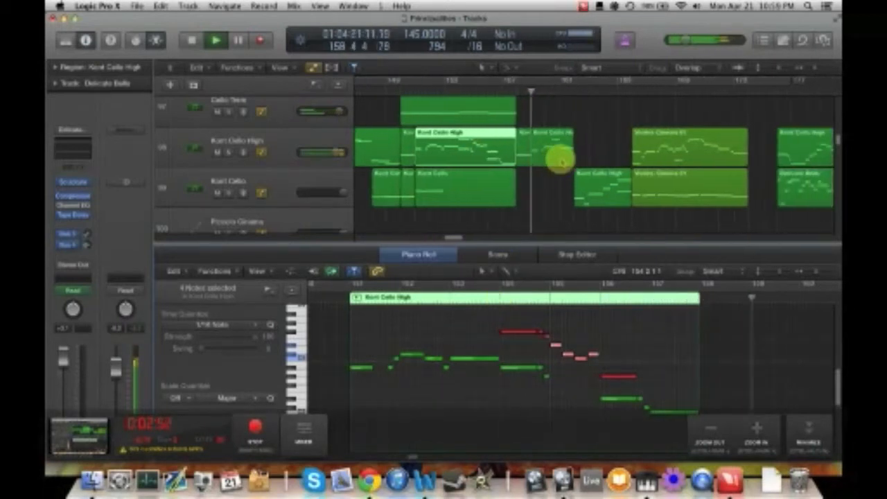
{"action": "scroll", "coordinate": [561, 162], "scroll_direction": "right", "scroll_amount": 3}
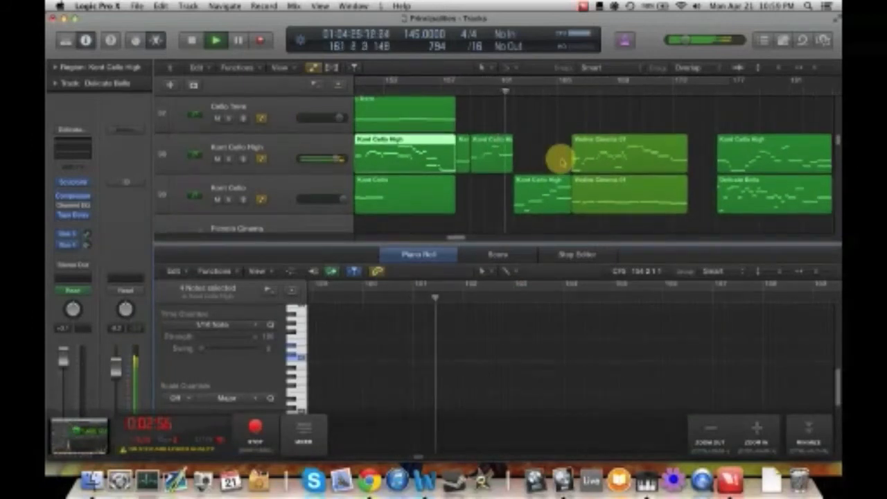
{"action": "key", "text": "space"}
- Move the playhead to bar 176, where the next Kont Cello High and Delicate Bells regions start
{"action": "scroll", "coordinate": [561, 161], "scroll_direction": "right", "scroll_amount": 6}
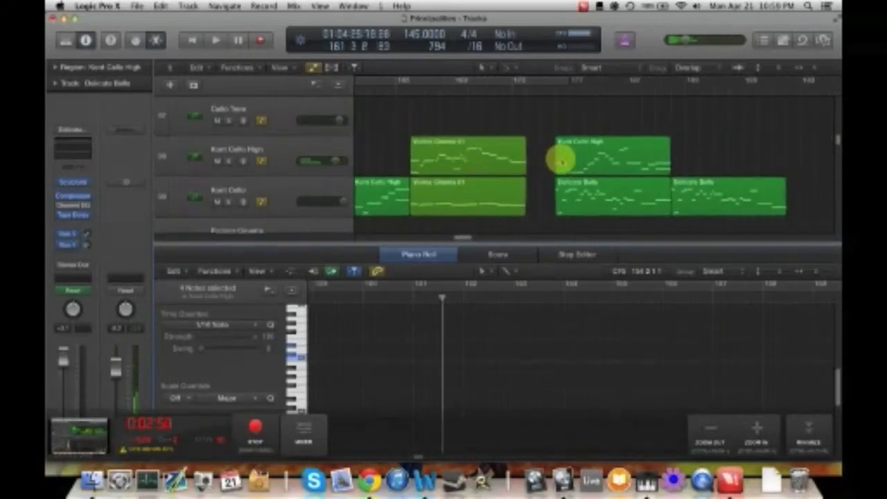
{"action": "scroll", "coordinate": [561, 161], "scroll_direction": "right", "scroll_amount": 1}
{"action": "left_click", "coordinate": [534, 91]}
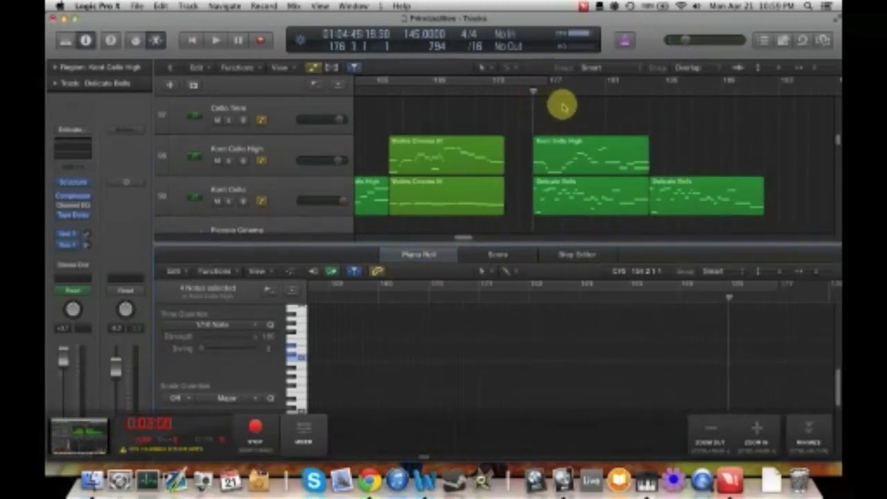
{"action": "scroll", "coordinate": [563, 104], "scroll_direction": "right", "scroll_amount": 3}
{"action": "scroll", "coordinate": [562, 104], "scroll_direction": "down", "scroll_amount": 1}
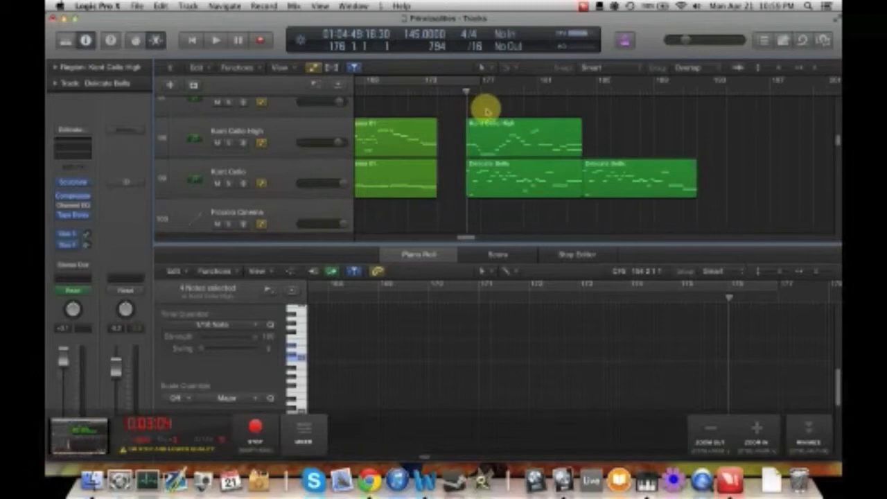
{"action": "scroll", "coordinate": [563, 159], "scroll_direction": "right", "scroll_amount": 1}
- Enlarge the Tracks area to show more tracks around bar 176 and clear the region selection
{"action": "left_click_drag", "start_coordinate": [586, 246], "coordinate": [589, 363]}
{"action": "scroll", "coordinate": [700, 229], "scroll_direction": "up", "scroll_amount": 2}
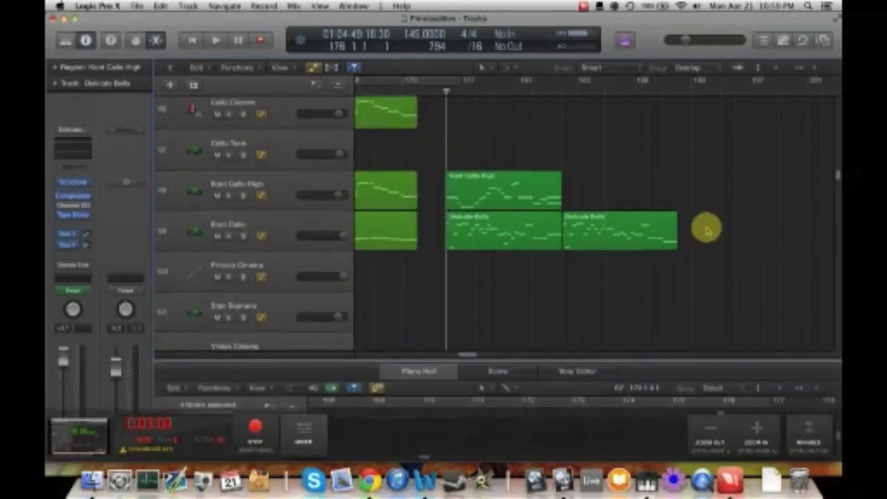
{"action": "scroll", "coordinate": [706, 229], "scroll_direction": "up", "scroll_amount": 1}
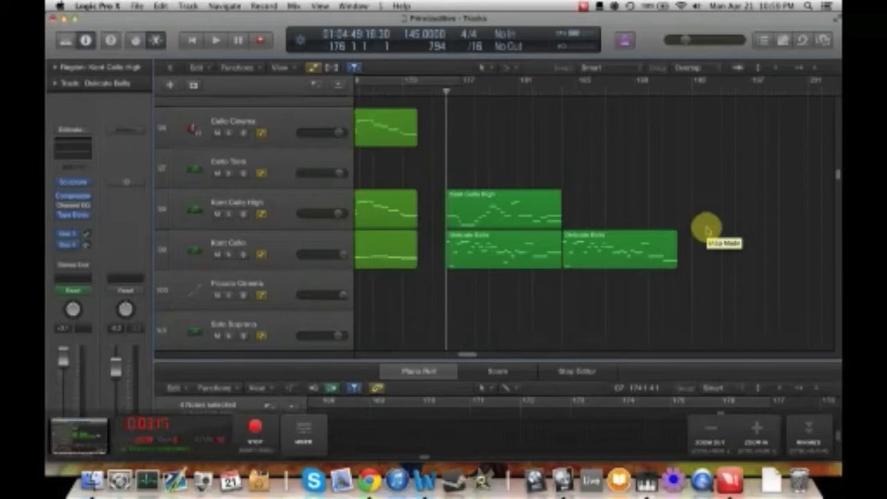
{"action": "scroll", "coordinate": [678, 209], "scroll_direction": "right", "scroll_amount": 2}
{"action": "scroll", "coordinate": [678, 209], "scroll_direction": "up", "scroll_amount": 1}
{"action": "left_click", "coordinate": [696, 293]}
{"action": "scroll", "coordinate": [698, 294], "scroll_direction": "up", "scroll_amount": 1}
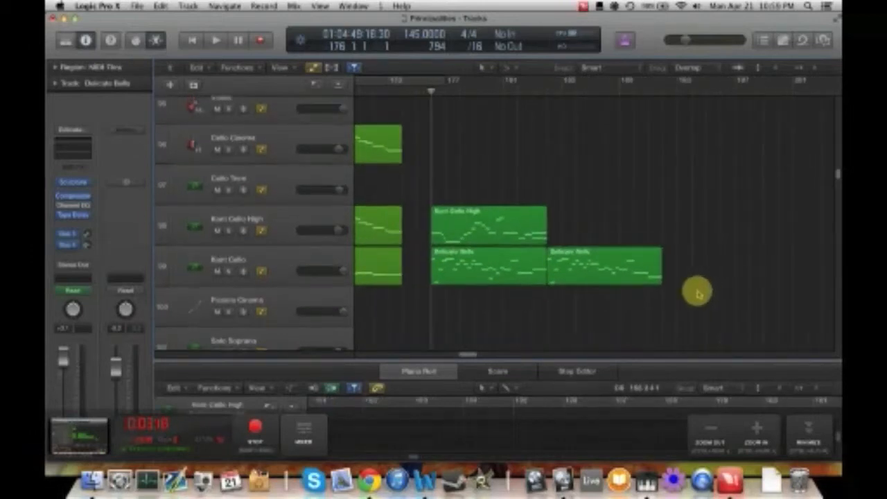
{"action": "scroll", "coordinate": [696, 293], "scroll_direction": "up", "scroll_amount": 1}
{"action": "scroll", "coordinate": [697, 292], "scroll_direction": "down", "scroll_amount": 1}
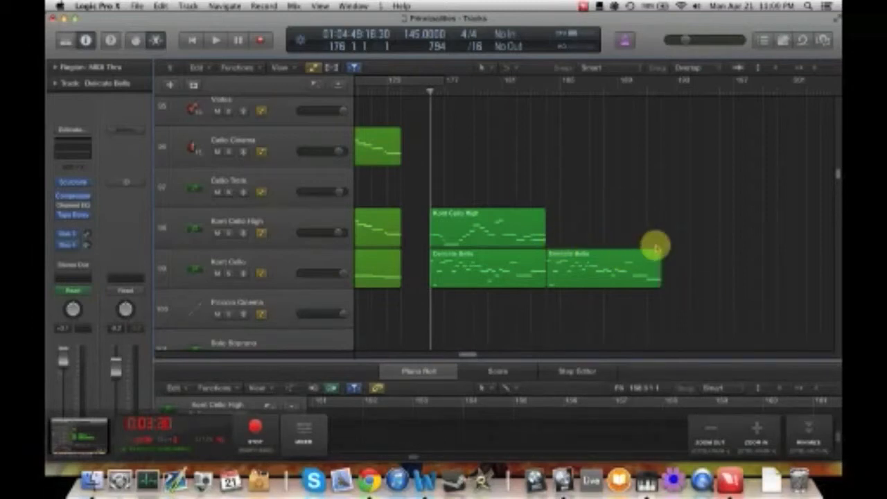
- Play from bar 176 and show the Kont Cello High region's notes in an enlarged Piano Roll
{"action": "key", "text": "space"}
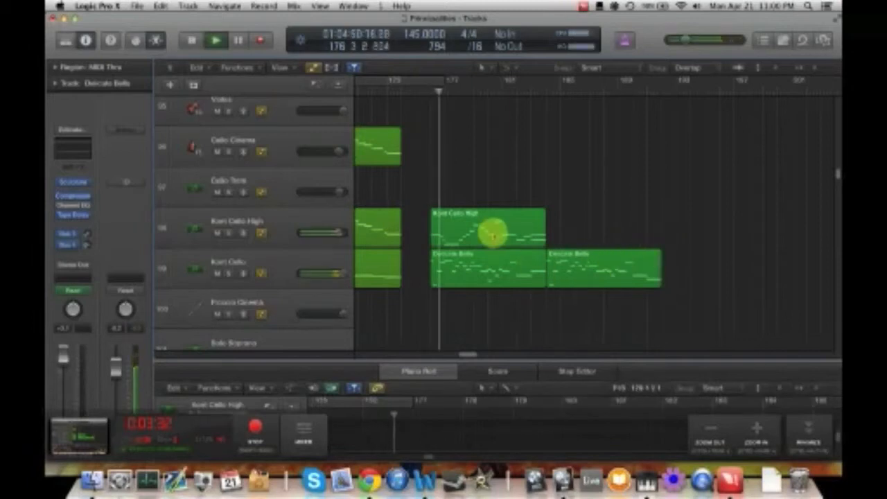
{"action": "left_click", "coordinate": [492, 233]}
{"action": "left_click_drag", "start_coordinate": [532, 358], "coordinate": [572, 312]}
{"action": "scroll", "coordinate": [573, 192], "scroll_direction": "down", "scroll_amount": 3}
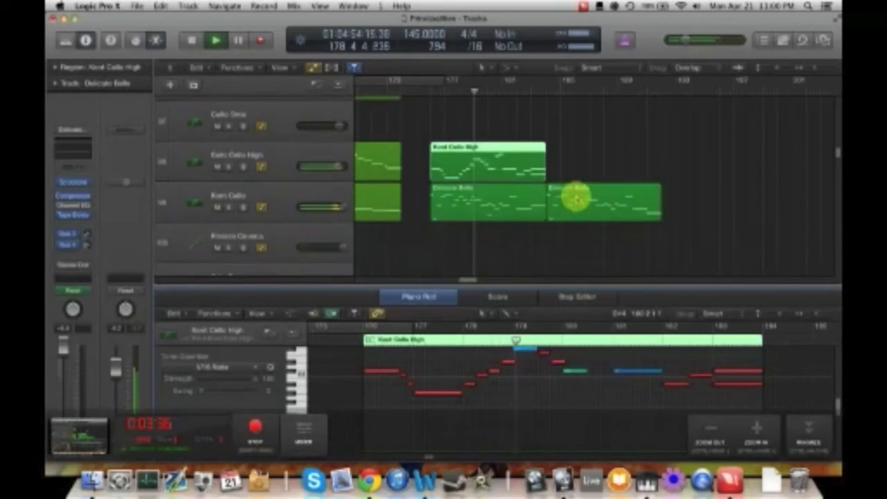
- Deselect the Kont Cello High region and let playback run, stopping in bar 184
{"action": "left_click", "coordinate": [517, 240]}
{"action": "scroll", "coordinate": [517, 240], "scroll_direction": "up", "scroll_amount": 1}
{"action": "scroll", "coordinate": [492, 234], "scroll_direction": "left", "scroll_amount": 1}
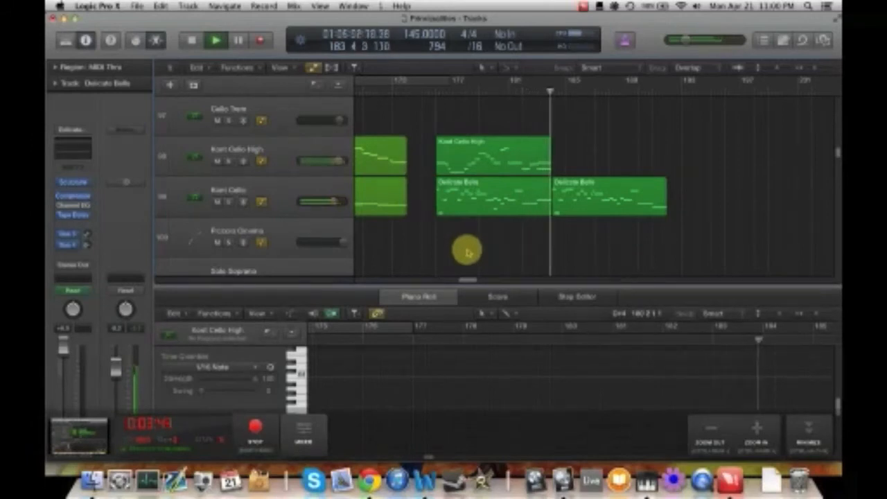
{"action": "key", "text": "space"}
- Select the Kont Cello High and Delicate Bells regions at bar 176 together and examine their combined notes in an enlarged, zoomed-in Piano Roll
{"action": "left_click_drag", "start_coordinate": [467, 251], "coordinate": [475, 136]}
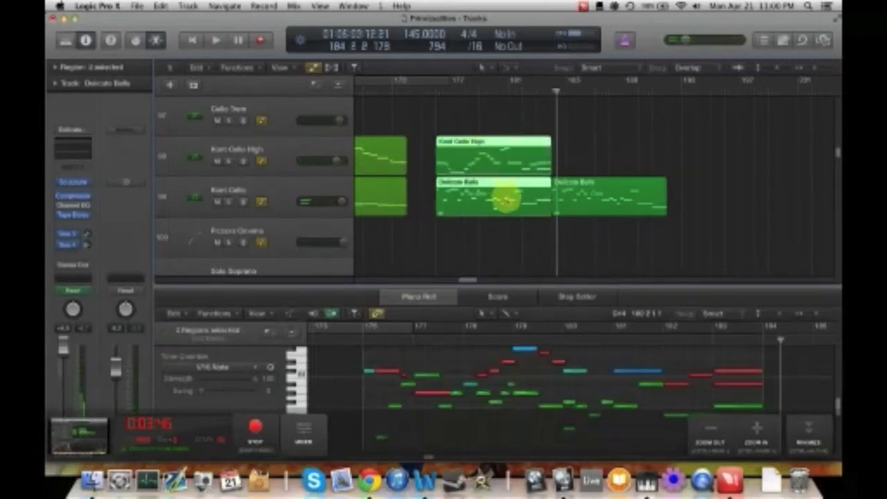
{"action": "left_click_drag", "start_coordinate": [516, 285], "coordinate": [519, 240]}
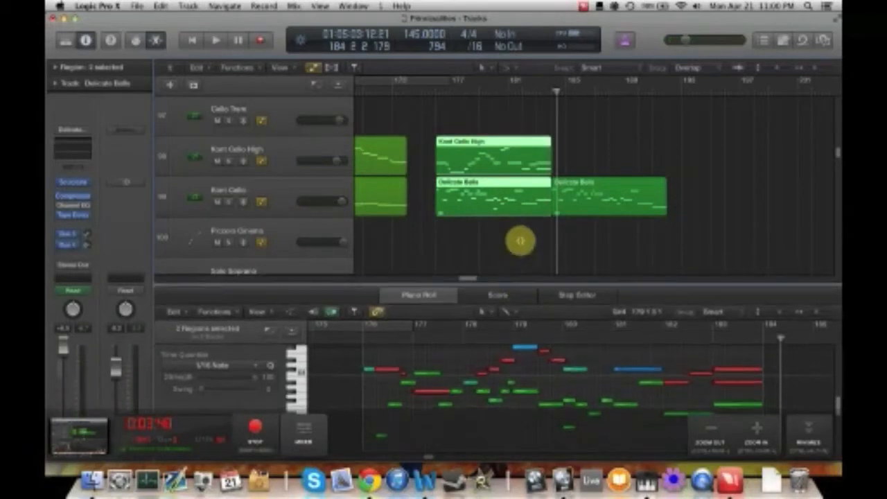
{"action": "key", "text": "super+Right"}
{"action": "key", "text": "super+Right"}
{"action": "scroll", "coordinate": [495, 329], "scroll_direction": "left", "scroll_amount": 10}
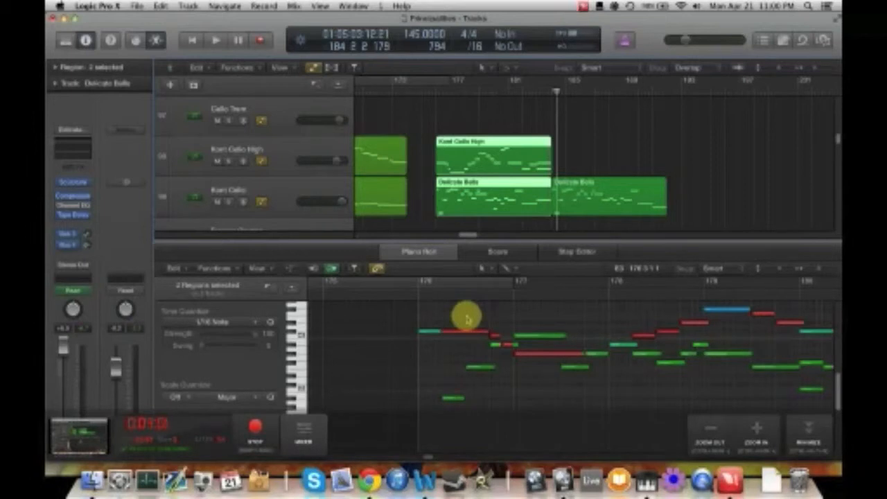
- Select only the second Delicate Bells region at bar 184 and examine its notes through to the region's end
{"action": "left_click", "coordinate": [574, 140]}
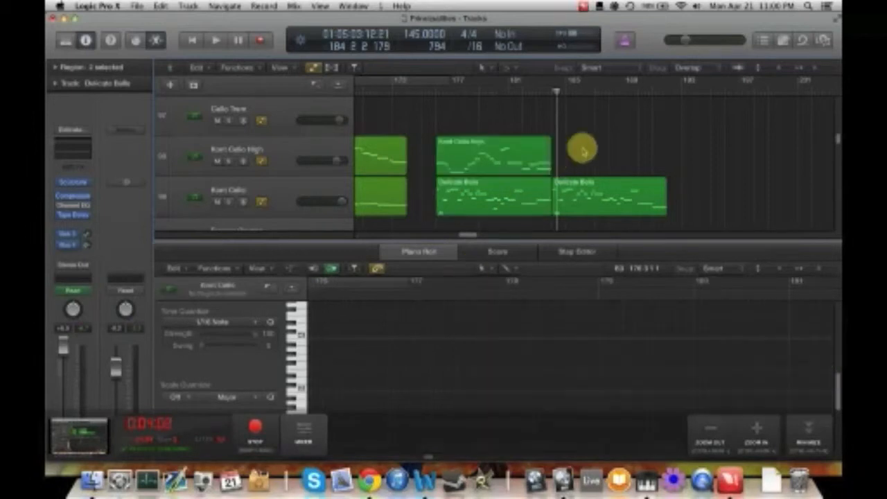
{"action": "left_click", "coordinate": [587, 182]}
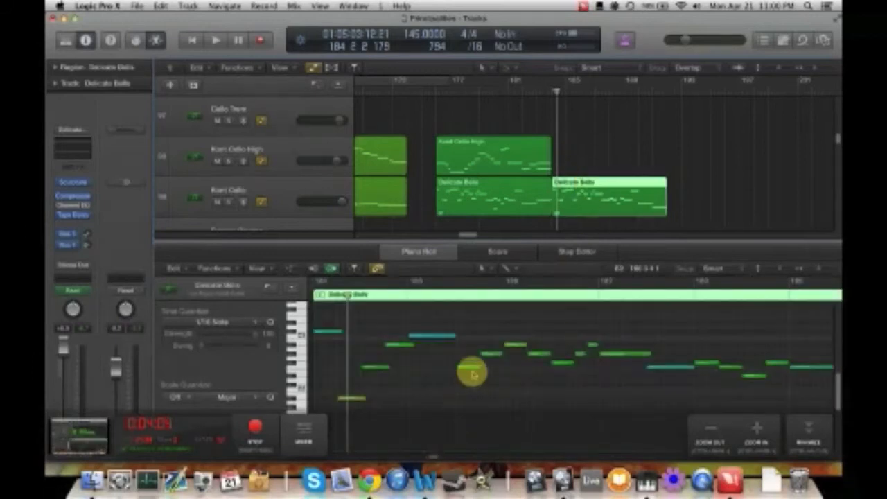
{"action": "scroll", "coordinate": [471, 371], "scroll_direction": "right", "scroll_amount": 3}
{"action": "scroll", "coordinate": [477, 373], "scroll_direction": "right", "scroll_amount": 2}
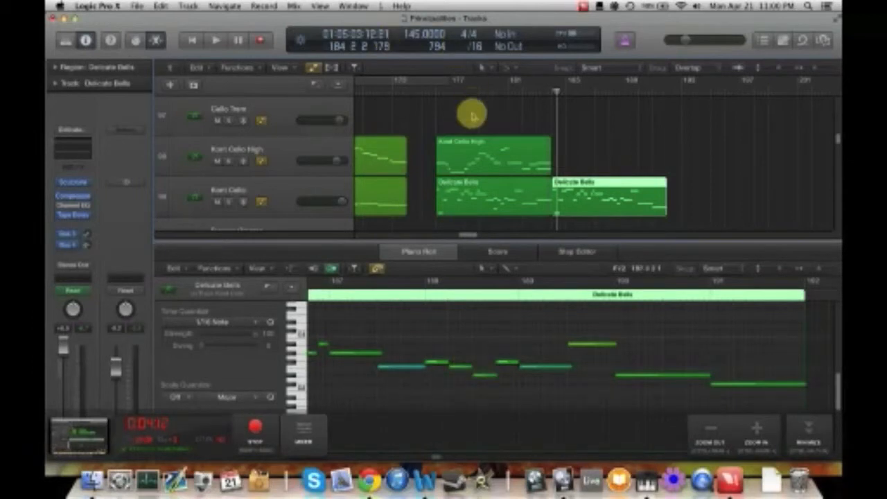
- Reselect both regions at bar 176, set the playhead to beat 4 of that bar, and audition individual notes in bars 176 and 177
{"action": "left_click_drag", "start_coordinate": [432, 131], "coordinate": [462, 196]}
{"action": "left_click", "coordinate": [456, 86]}
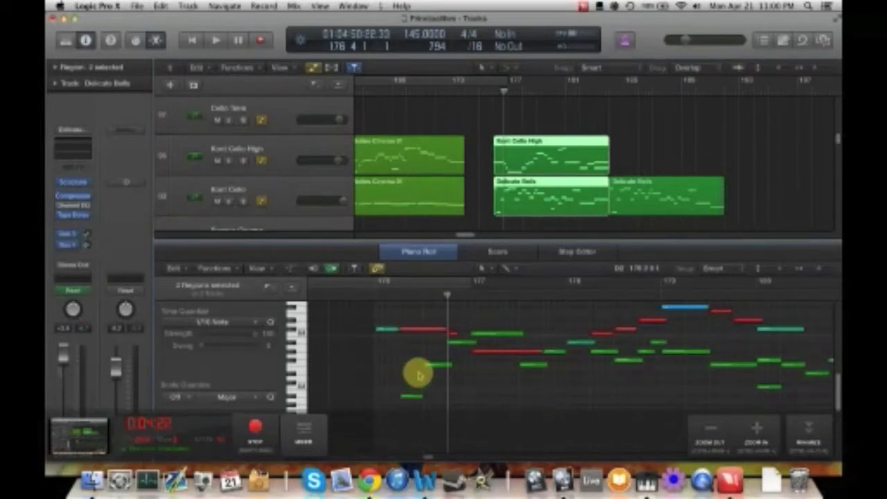
{"action": "left_click", "coordinate": [417, 328]}
{"action": "left_click", "coordinate": [411, 395]}
{"action": "left_click", "coordinate": [435, 364]}
{"action": "left_click", "coordinate": [494, 334]}
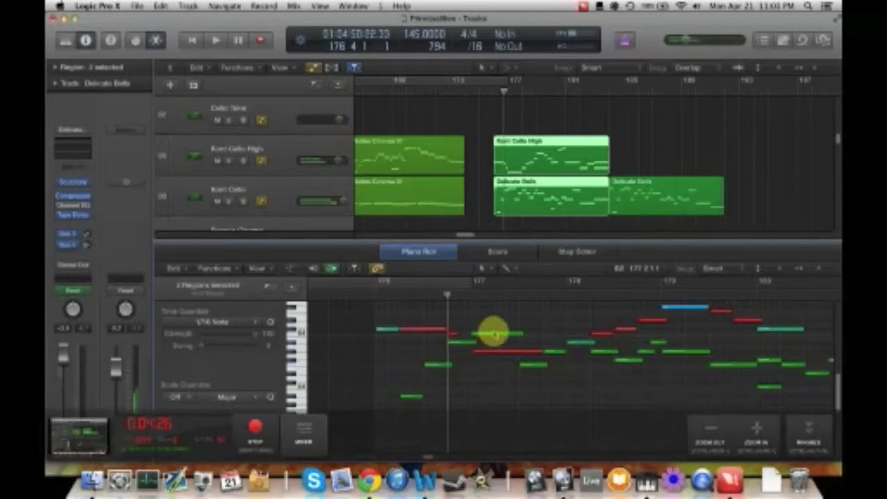
{"action": "left_click", "coordinate": [500, 320]}
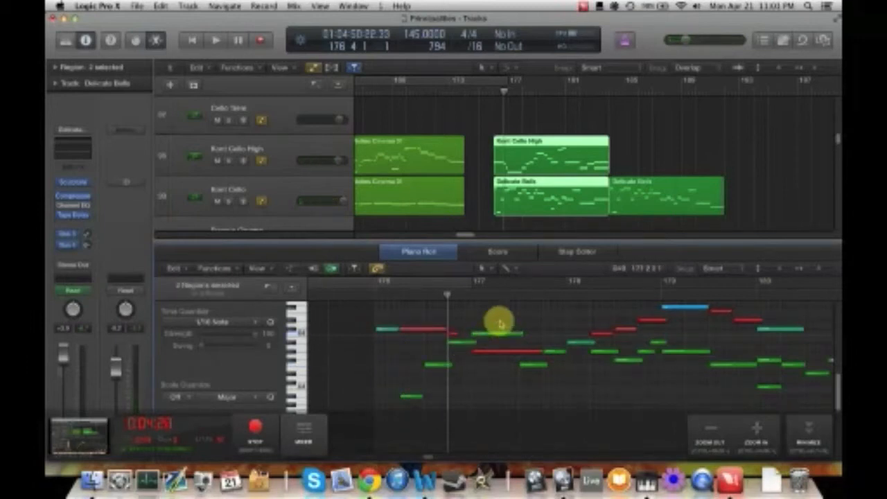
- Play from beat 4 of bar 176, stop in bar 178, and audition the rising high cello notes leading to bar 179
{"action": "key", "text": "space"}
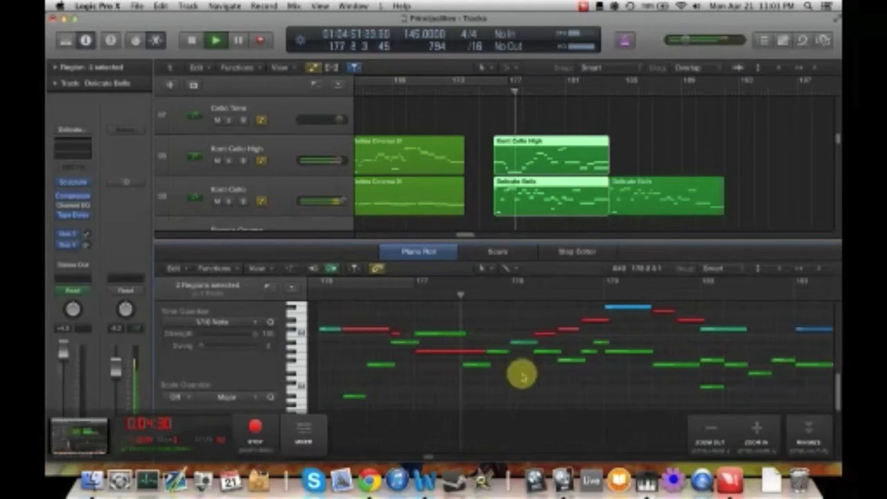
{"action": "key", "text": "space"}
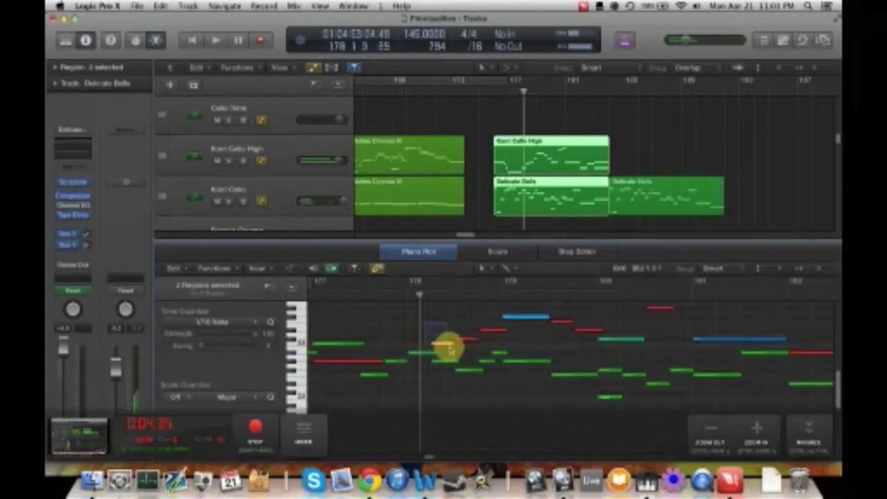
{"action": "left_click_drag", "start_coordinate": [475, 324], "coordinate": [484, 314]}
{"action": "left_click", "coordinate": [493, 318]}
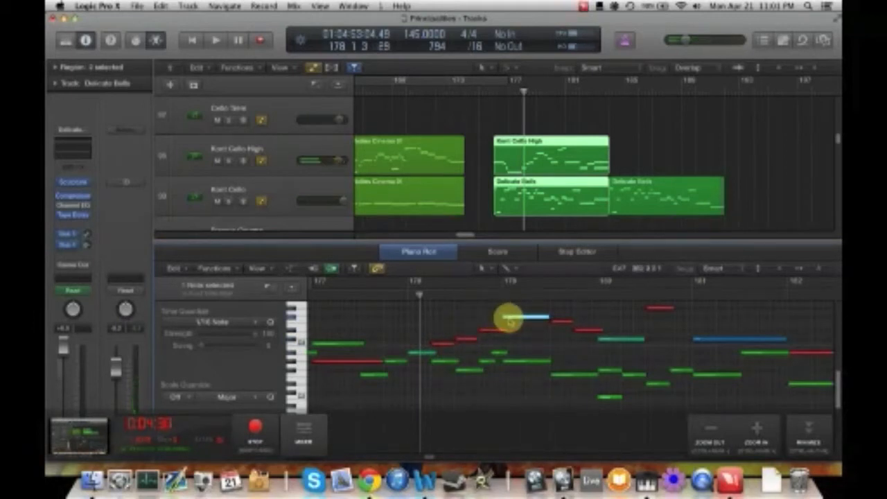
{"action": "left_click", "coordinate": [615, 313]}
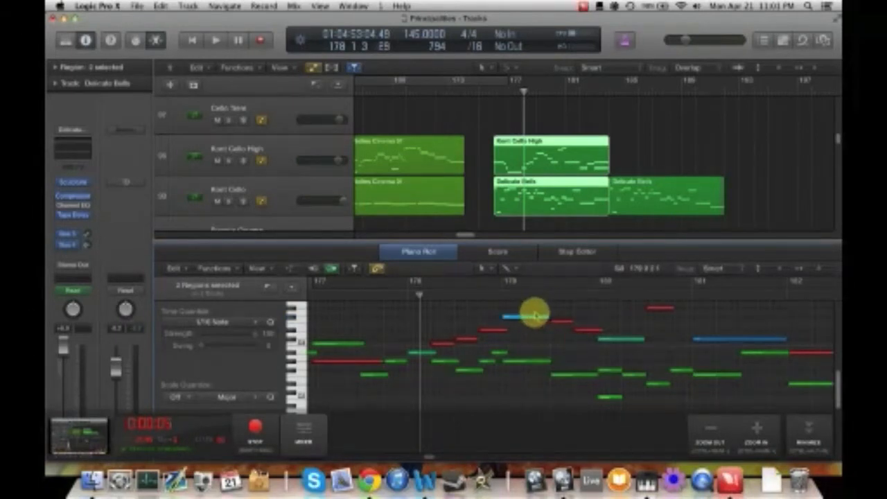
- Audition the overlapping notes of both parts from bar 179 to bar 180, and return the playhead to beat 4 of bar 177
{"action": "left_click", "coordinate": [528, 361]}
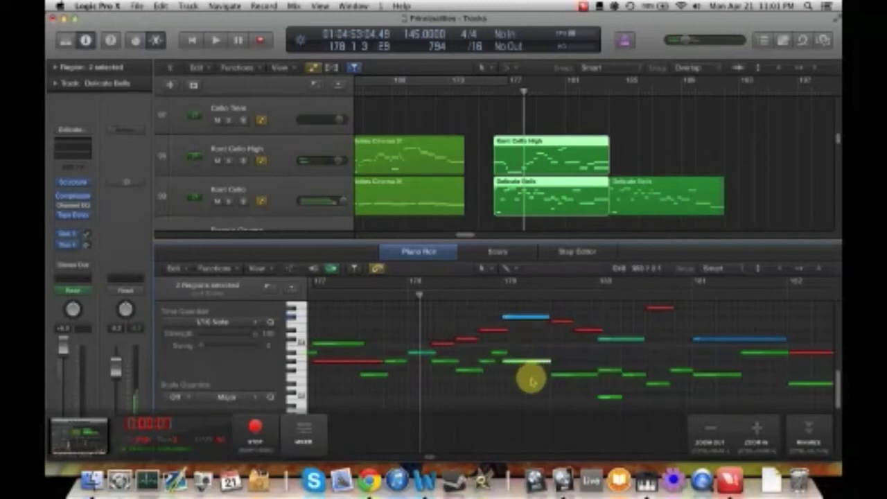
{"action": "left_click", "coordinate": [528, 361]}
{"action": "left_click", "coordinate": [530, 317], "text": "shift"}
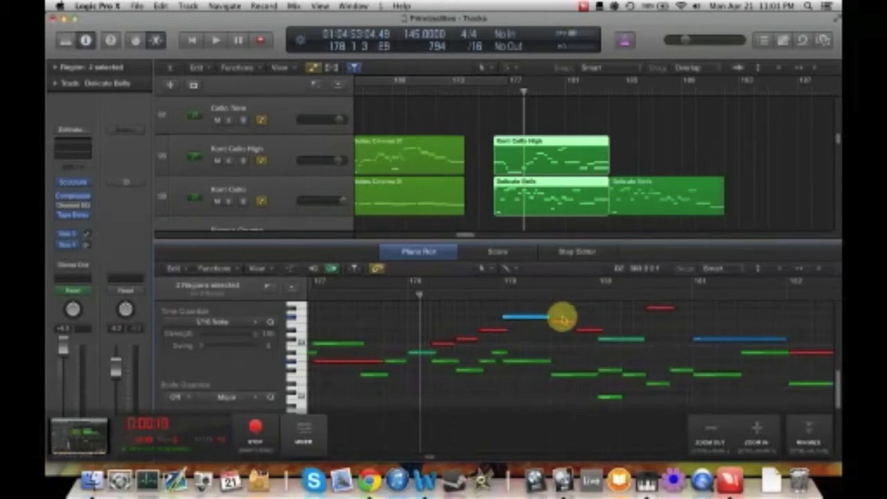
{"action": "left_click", "coordinate": [582, 332]}
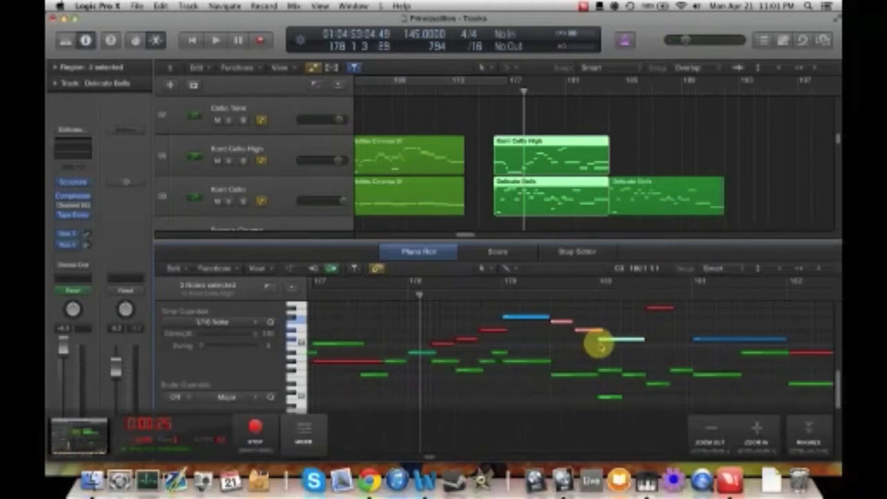
{"action": "left_click_drag", "start_coordinate": [615, 383], "coordinate": [617, 343]}
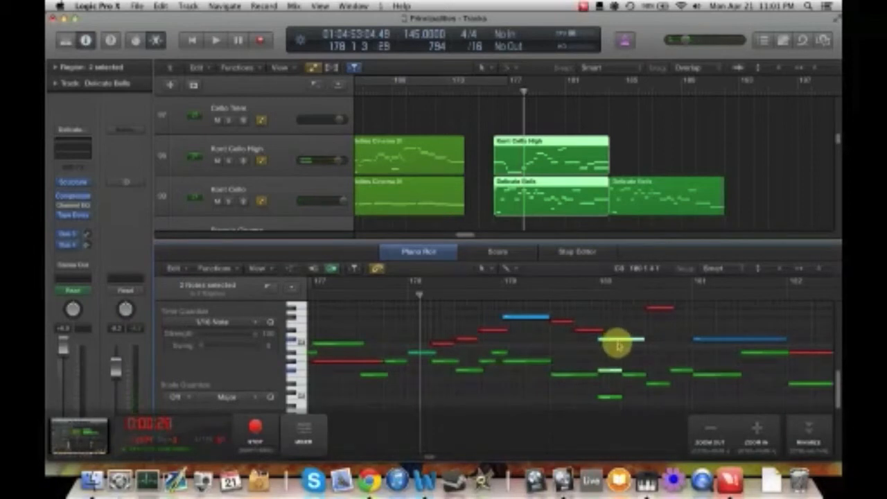
{"action": "left_click", "coordinate": [402, 294]}
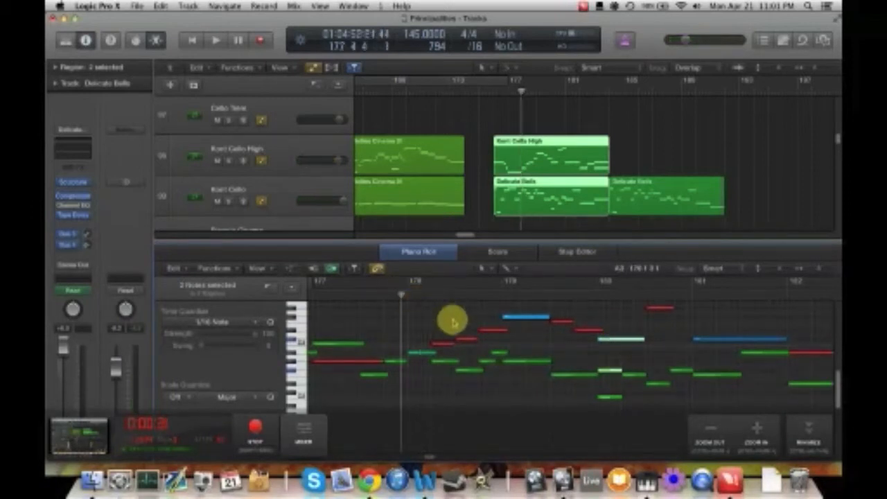
- Play both cello parts from beat 4 of bar 177 into bar 180, and audition the high notes in bars 180 and 181
{"action": "key", "text": "space"}
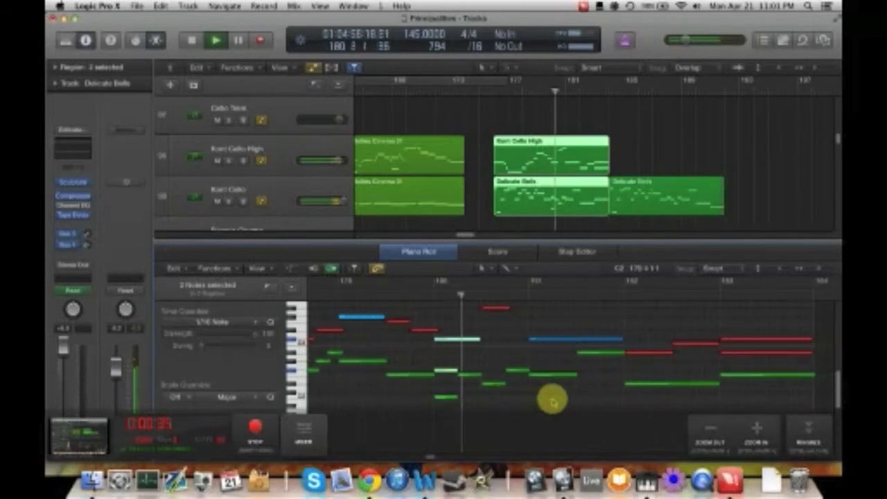
{"action": "key", "text": "space"}
{"action": "scroll", "coordinate": [527, 385], "scroll_direction": "up", "scroll_amount": 3}
{"action": "scroll", "coordinate": [497, 373], "scroll_direction": "down", "scroll_amount": 1}
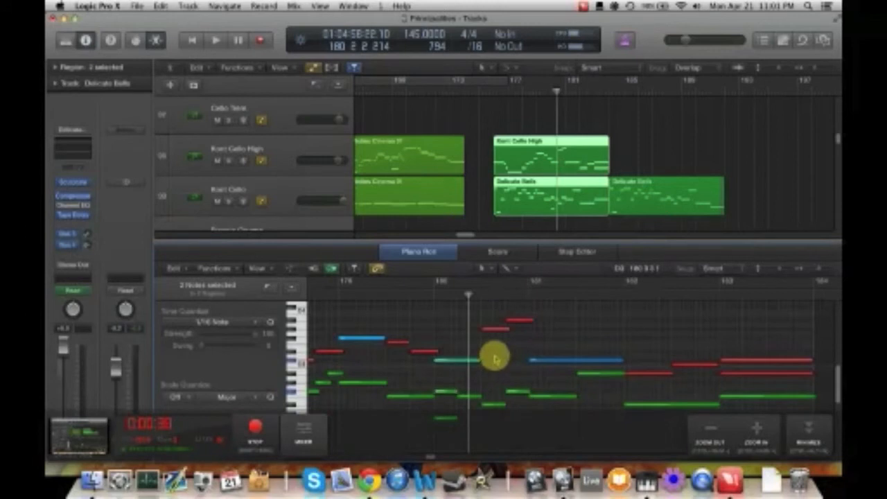
{"action": "left_click", "coordinate": [497, 326]}
{"action": "left_click", "coordinate": [546, 363]}
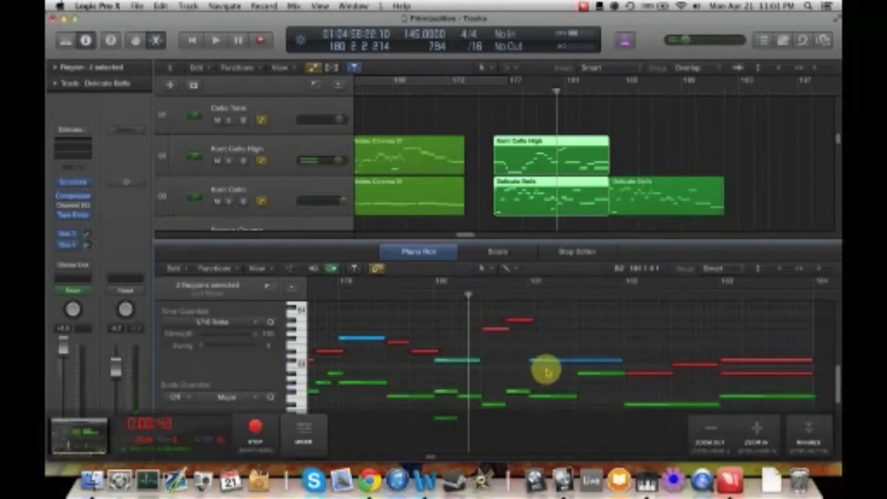
- Continue playback from bar 180, select the second Delicate Bells region, and stop in bar 184
{"action": "key", "text": "space"}
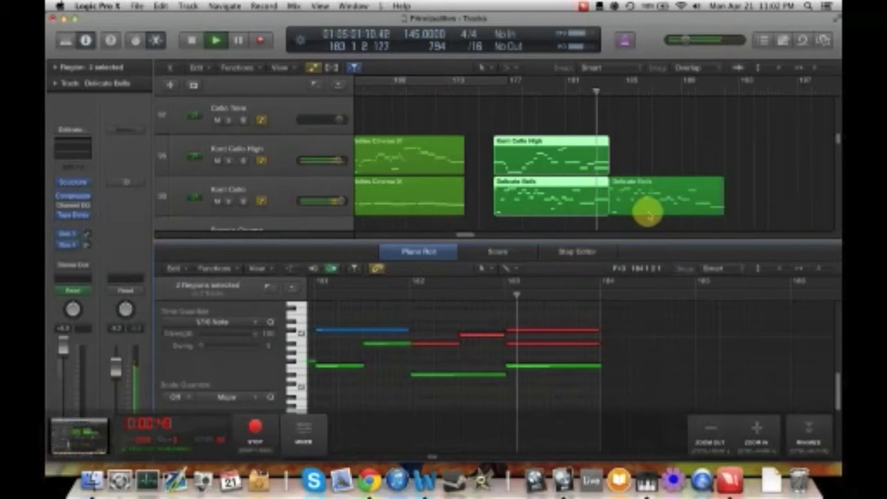
{"action": "left_click", "coordinate": [648, 212]}
{"action": "key", "text": "space"}
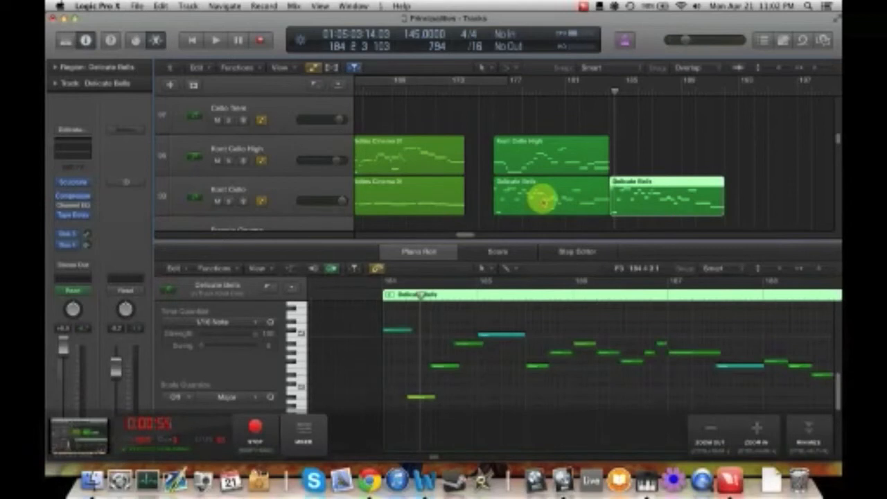
- Examine the notes of the second Delicate Bells region in the Piano Roll from bar 184 through to the region's end
{"action": "left_click", "coordinate": [540, 129]}
{"action": "left_click", "coordinate": [647, 199]}
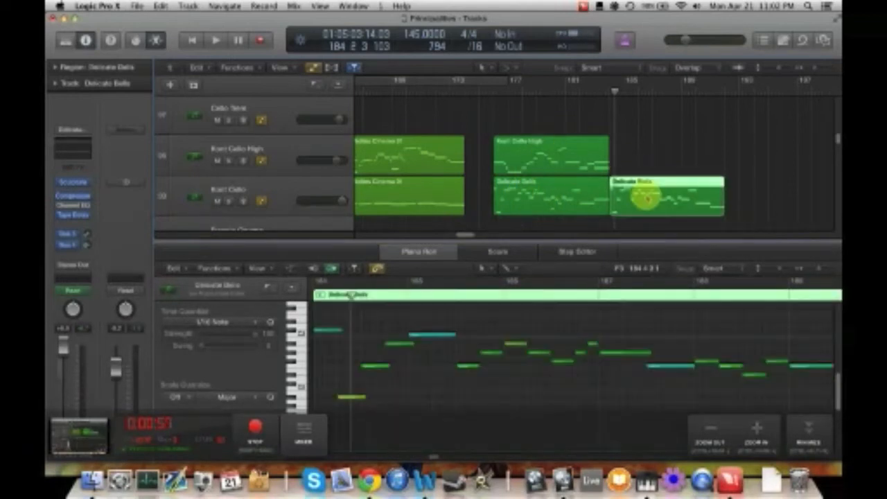
{"action": "scroll", "coordinate": [444, 393], "scroll_direction": "left", "scroll_amount": 5}
{"action": "scroll", "coordinate": [443, 393], "scroll_direction": "right", "scroll_amount": 2}
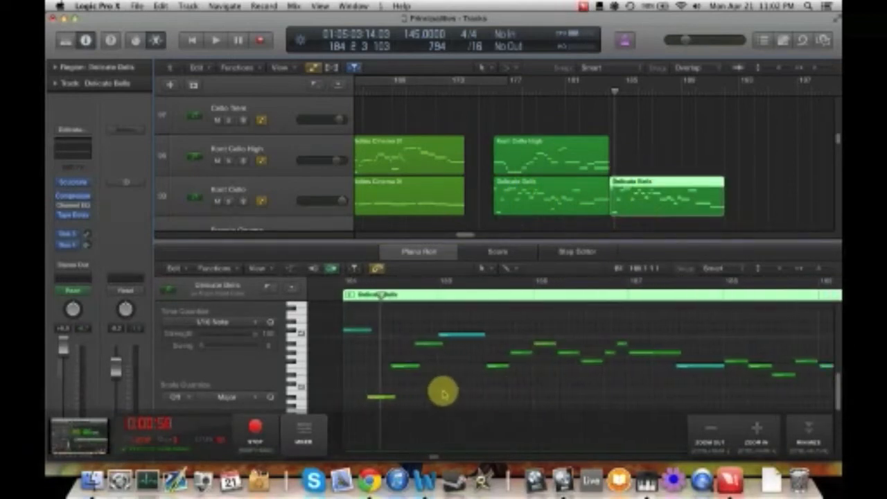
{"action": "scroll", "coordinate": [444, 393], "scroll_direction": "right", "scroll_amount": 12}
{"action": "key", "text": "super+Left"}
{"action": "scroll", "coordinate": [442, 393], "scroll_direction": "right", "scroll_amount": 4}
{"action": "scroll", "coordinate": [442, 393], "scroll_direction": "left", "scroll_amount": 12}
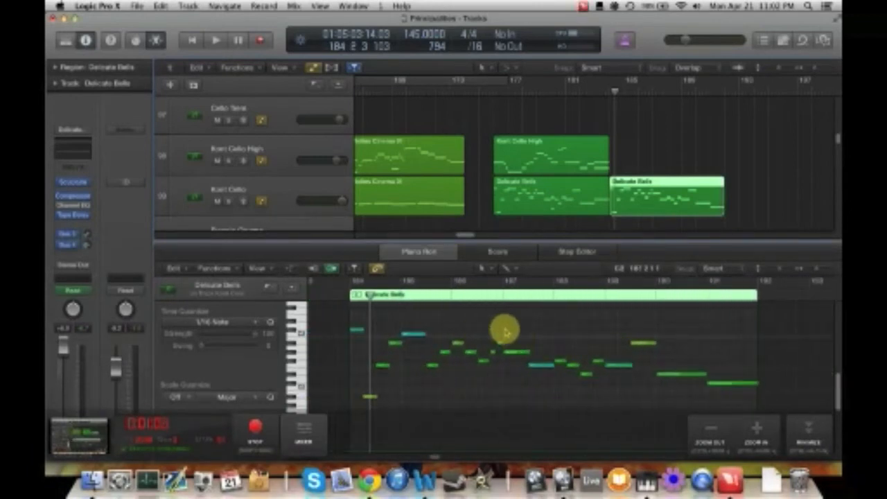
- Play the second Delicate Bells region from about bar 185 and stop in bar 191
{"action": "left_click", "coordinate": [438, 296]}
{"action": "key", "text": "space"}
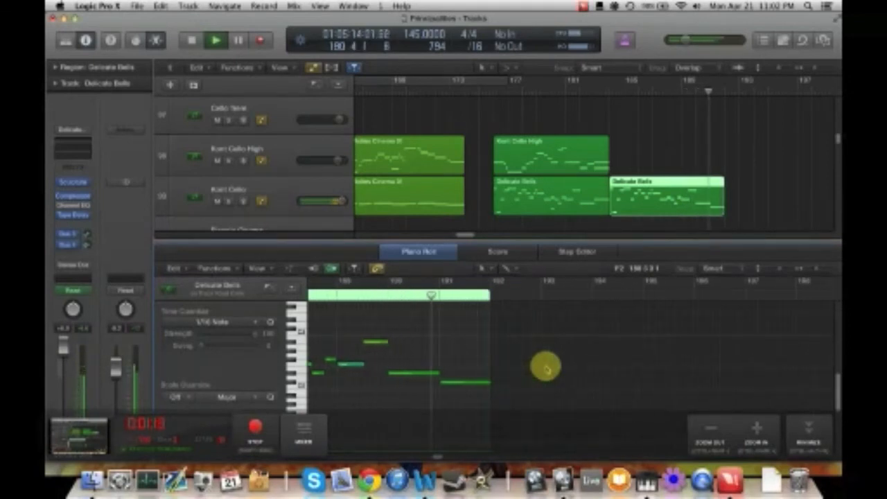
{"action": "key", "text": "space"}
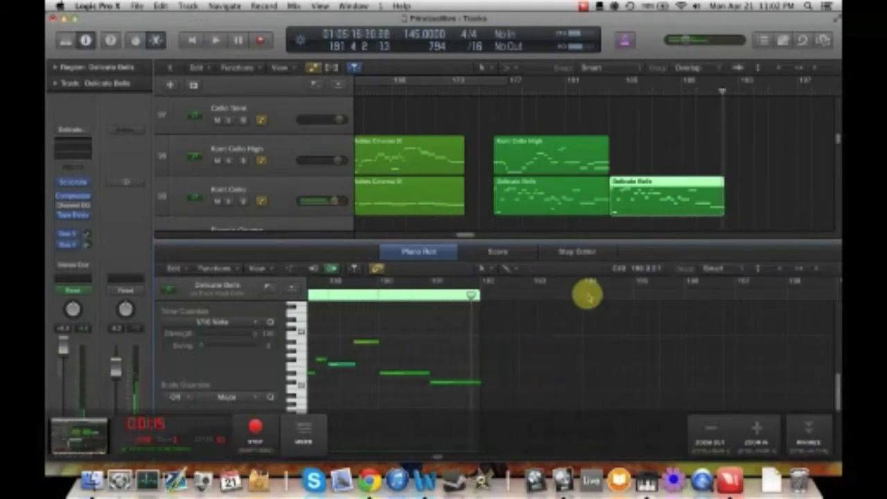
{"action": "scroll", "coordinate": [698, 185], "scroll_direction": "right", "scroll_amount": 10}
{"action": "scroll", "coordinate": [698, 187], "scroll_direction": "left", "scroll_amount": 5}
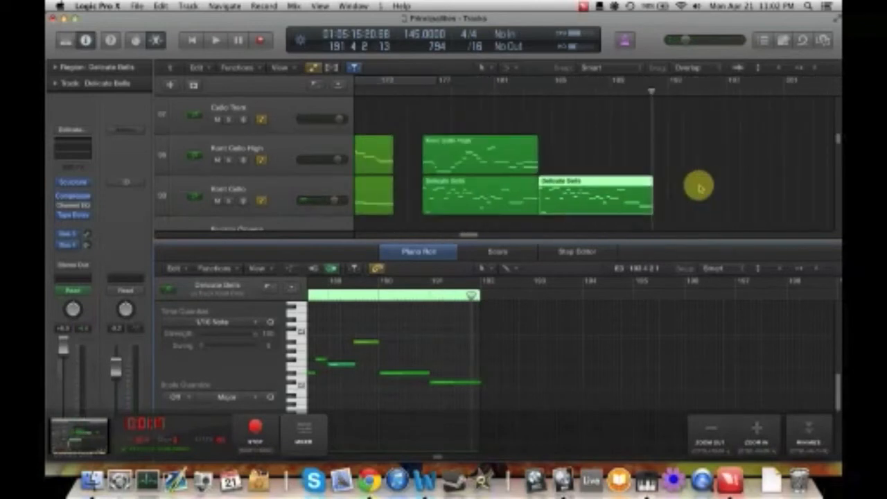
- Reduce the track heights and look through the lower tracks far beyond bar 191 for the Prince audio regions
{"action": "scroll", "coordinate": [698, 186], "scroll_direction": "right", "scroll_amount": 10}
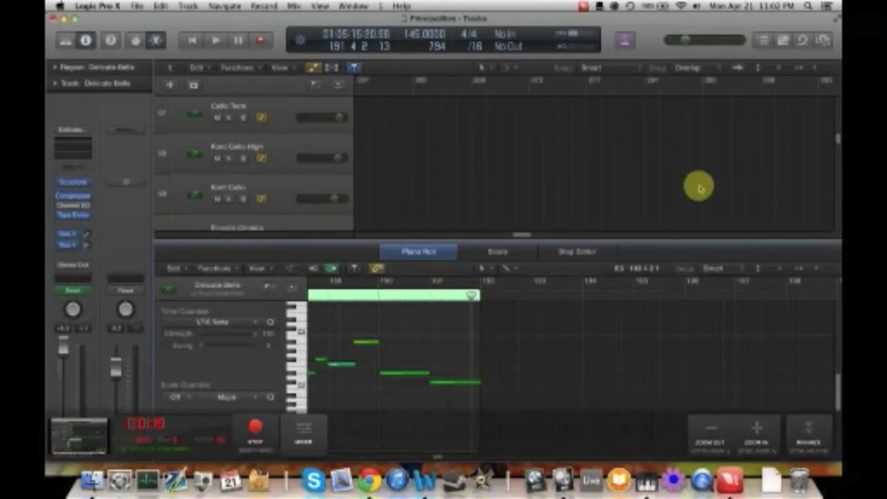
{"action": "scroll", "coordinate": [696, 184], "scroll_direction": "down", "scroll_amount": 1}
{"action": "left_click_drag", "start_coordinate": [776, 70], "coordinate": [760, 70]}
{"action": "scroll", "coordinate": [733, 181], "scroll_direction": "left", "scroll_amount": 10}
{"action": "scroll", "coordinate": [733, 182], "scroll_direction": "down", "scroll_amount": 10}
{"action": "scroll", "coordinate": [732, 181], "scroll_direction": "right", "scroll_amount": 15}
{"action": "scroll", "coordinate": [731, 182], "scroll_direction": "down", "scroll_amount": 3}
{"action": "scroll", "coordinate": [729, 184], "scroll_direction": "left", "scroll_amount": 4}
{"action": "scroll", "coordinate": [730, 184], "scroll_direction": "right", "scroll_amount": 12}
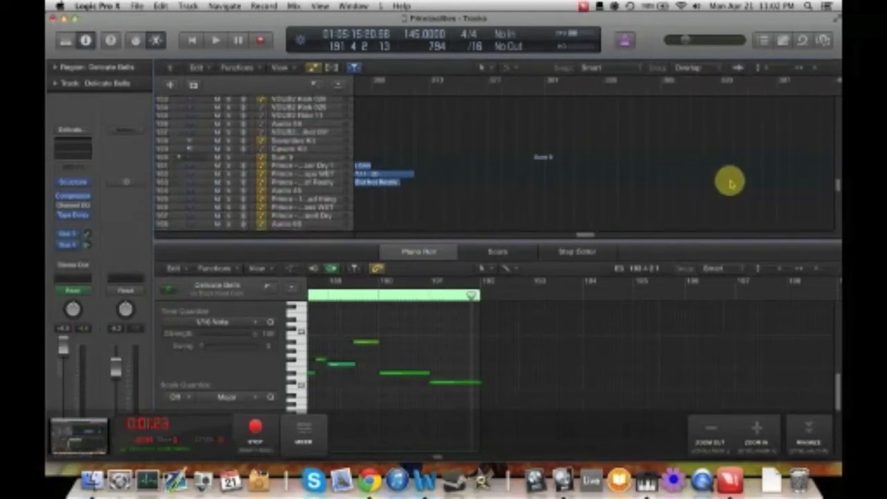
{"action": "scroll", "coordinate": [743, 207], "scroll_direction": "down", "scroll_amount": 5}
{"action": "scroll", "coordinate": [743, 207], "scroll_direction": "down", "scroll_amount": 2}
{"action": "scroll", "coordinate": [647, 143], "scroll_direction": "down", "scroll_amount": 10}
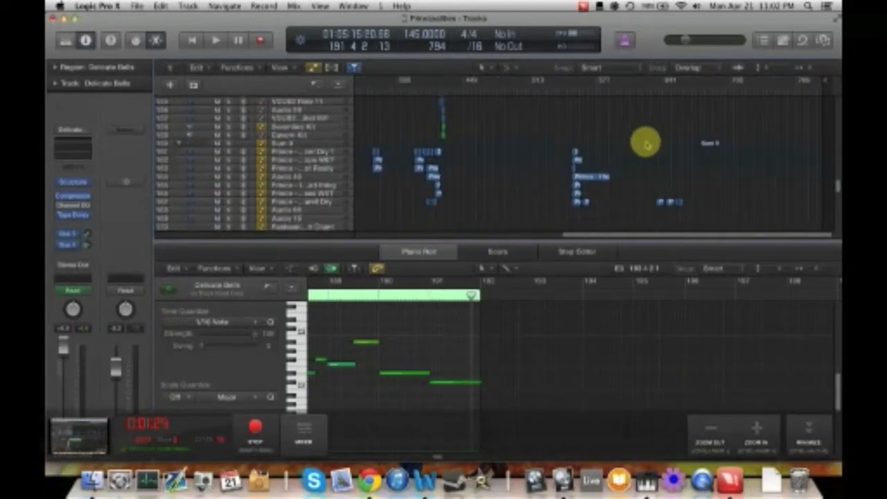
{"action": "scroll", "coordinate": [650, 144], "scroll_direction": "up", "scroll_amount": 5}
{"action": "scroll", "coordinate": [579, 105], "scroll_direction": "up", "scroll_amount": 1}
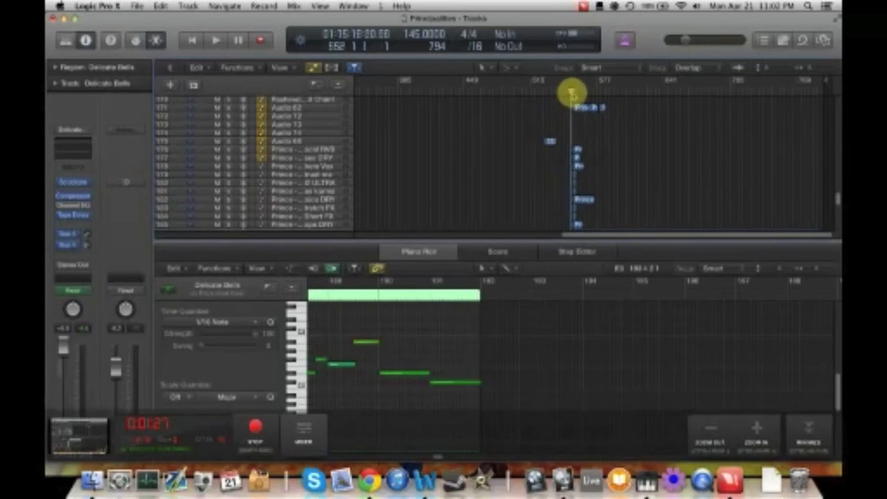
- Set the playhead to bar 552 and examine the Prince audio regions lined up there
{"action": "left_click", "coordinate": [570, 92]}
{"action": "scroll", "coordinate": [596, 115], "scroll_direction": "up", "scroll_amount": 3}
{"action": "scroll", "coordinate": [621, 136], "scroll_direction": "down", "scroll_amount": 4}
{"action": "scroll", "coordinate": [621, 137], "scroll_direction": "up", "scroll_amount": 2}
{"action": "scroll", "coordinate": [621, 164], "scroll_direction": "up", "scroll_amount": 4}
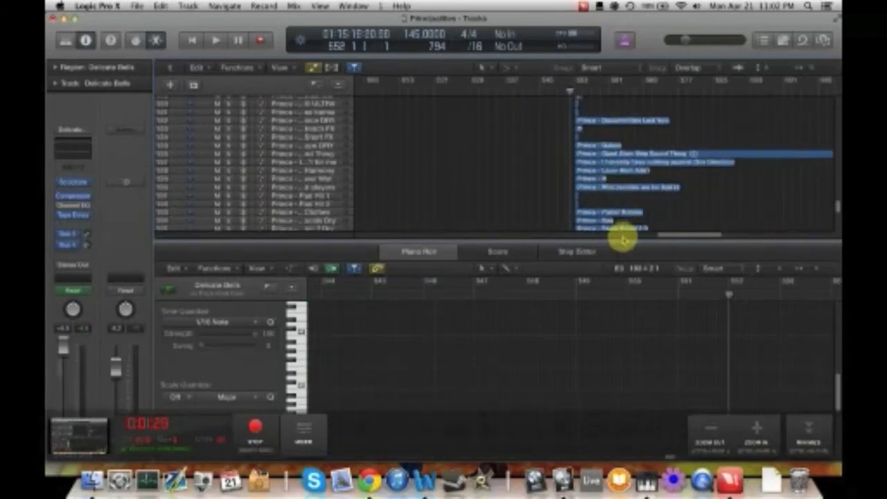
- Collapse the Piano Roll so the tracks area fills the window, and make the tracks slightly taller
{"action": "left_click_drag", "start_coordinate": [621, 242], "coordinate": [613, 358]}
{"action": "scroll", "coordinate": [603, 204], "scroll_direction": "up", "scroll_amount": 5}
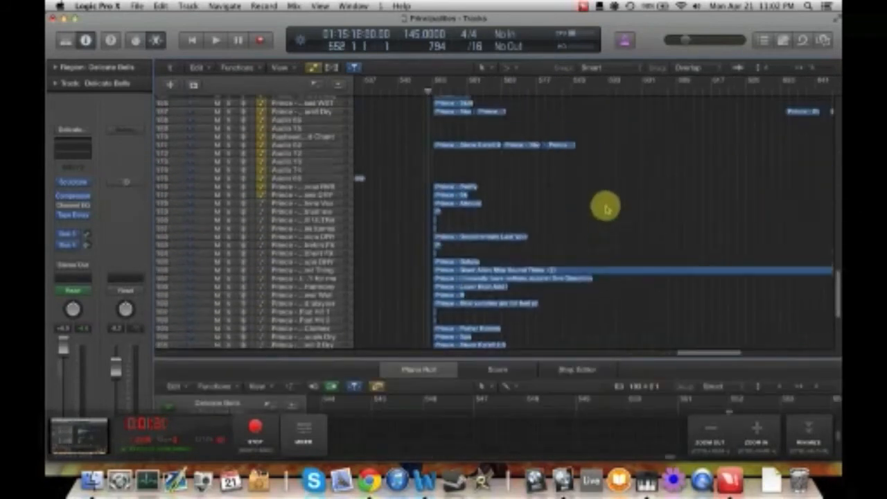
{"action": "scroll", "coordinate": [594, 241], "scroll_direction": "up", "scroll_amount": 2}
{"action": "left_click_drag", "start_coordinate": [766, 69], "coordinate": [770, 70]}
{"action": "scroll", "coordinate": [582, 280], "scroll_direction": "down", "scroll_amount": 6}
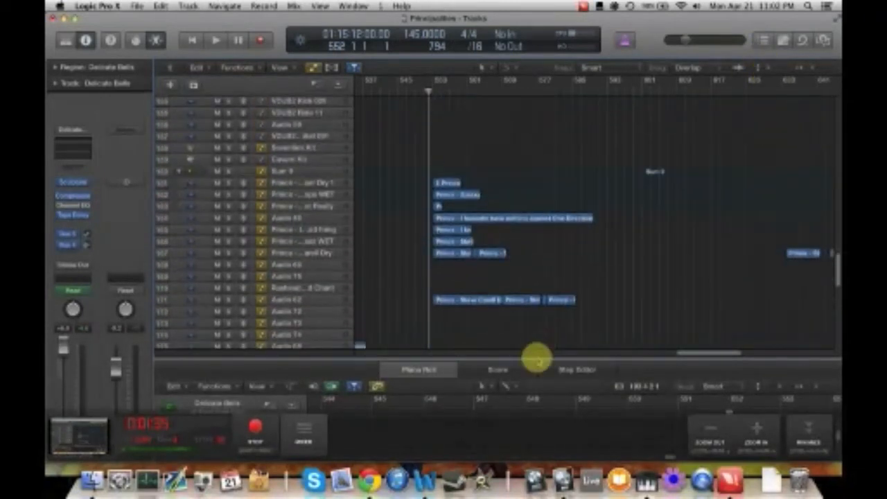
{"action": "left_click_drag", "start_coordinate": [537, 359], "coordinate": [544, 491]}
{"action": "scroll", "coordinate": [554, 330], "scroll_direction": "up", "scroll_amount": 10}
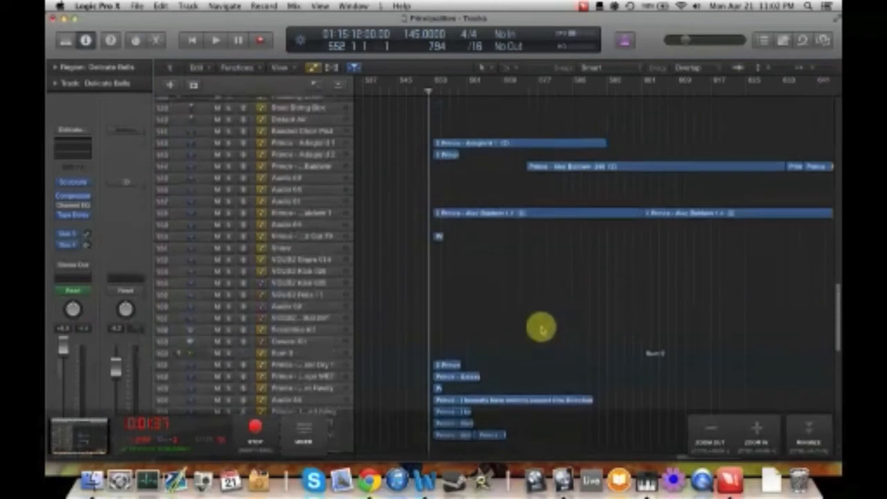
- Find and select the Prince - Adagio'd 1 track, and enlarge the track heights to show its waveform
{"action": "scroll", "coordinate": [558, 270], "scroll_direction": "up", "scroll_amount": 5}
{"action": "scroll", "coordinate": [558, 273], "scroll_direction": "down", "scroll_amount": 12}
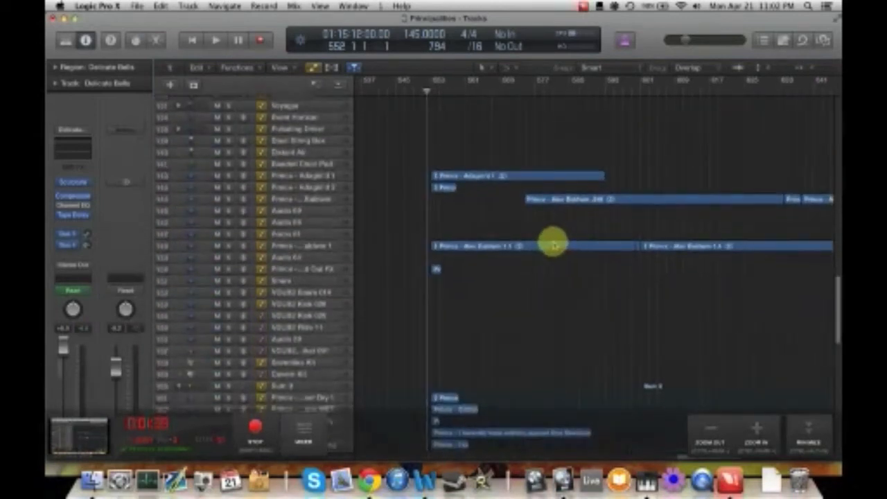
{"action": "left_click", "coordinate": [317, 247]}
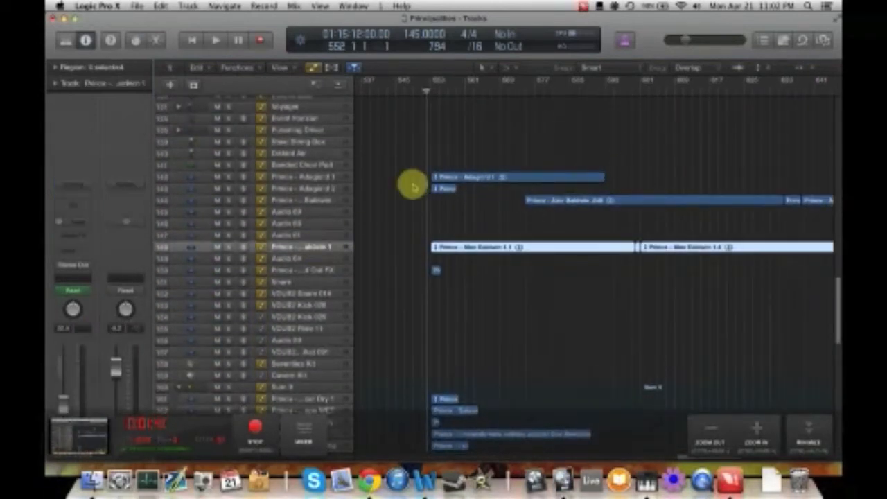
{"action": "left_click", "coordinate": [327, 178]}
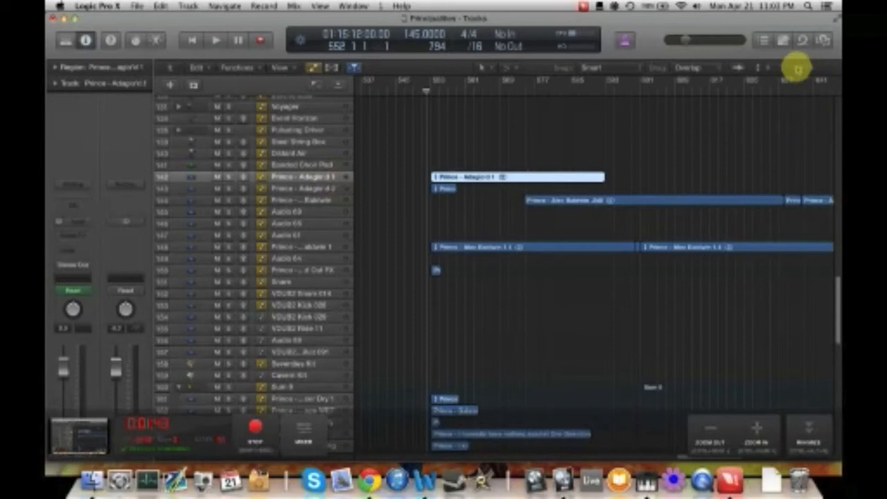
{"action": "left_click_drag", "start_coordinate": [766, 70], "coordinate": [776, 70]}
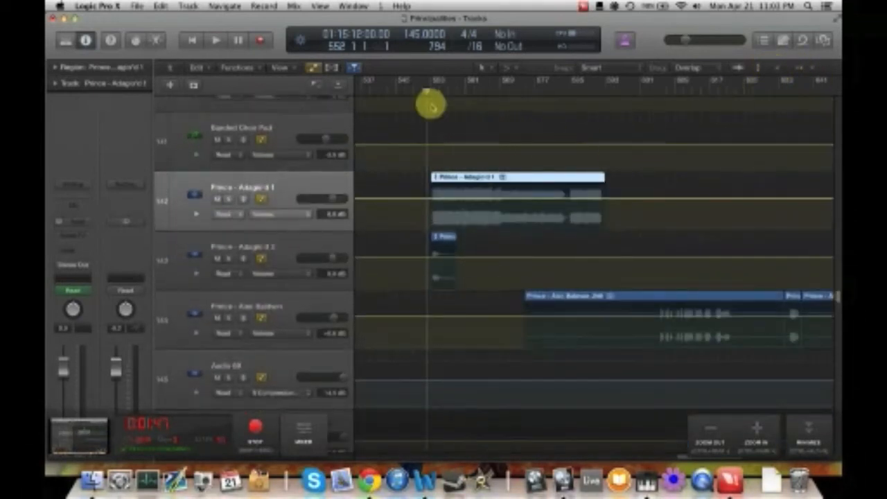
- Solo the Prince - Adagio'd 1 track, play it from bar 553, and skip ahead to about bar 569
{"action": "left_click_drag", "start_coordinate": [428, 92], "coordinate": [431, 90]}
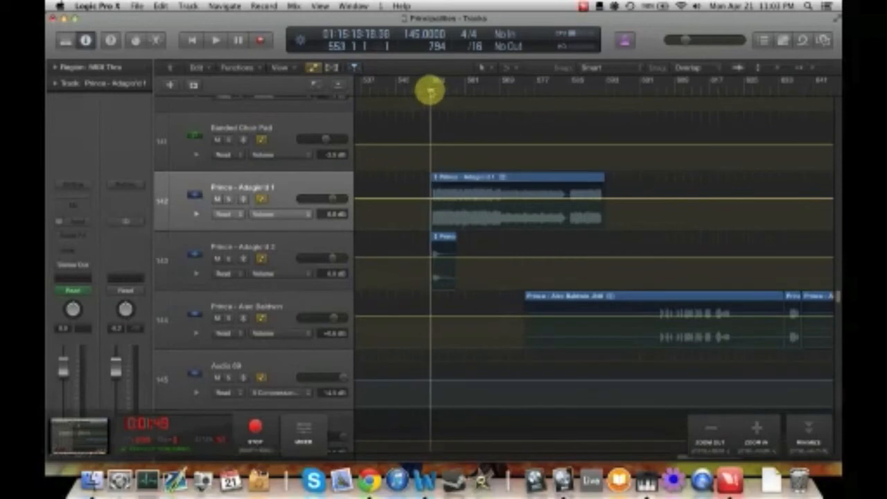
{"action": "left_click", "coordinate": [226, 199]}
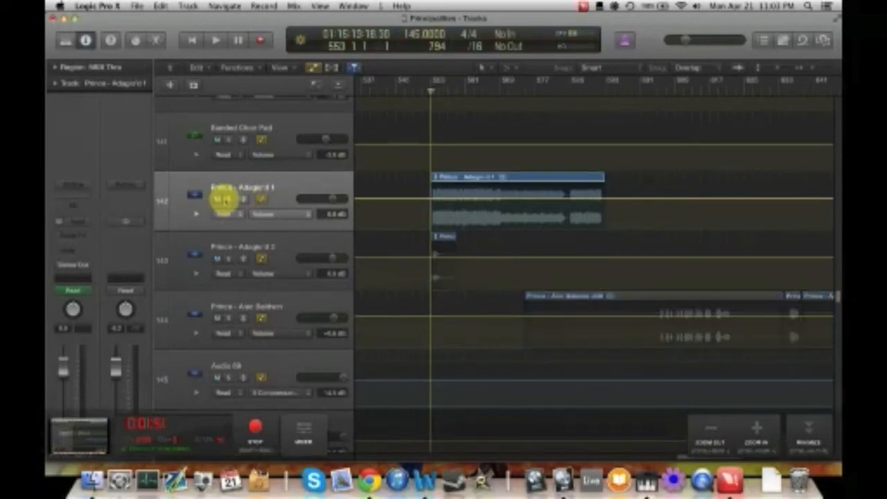
{"action": "key", "text": "space"}
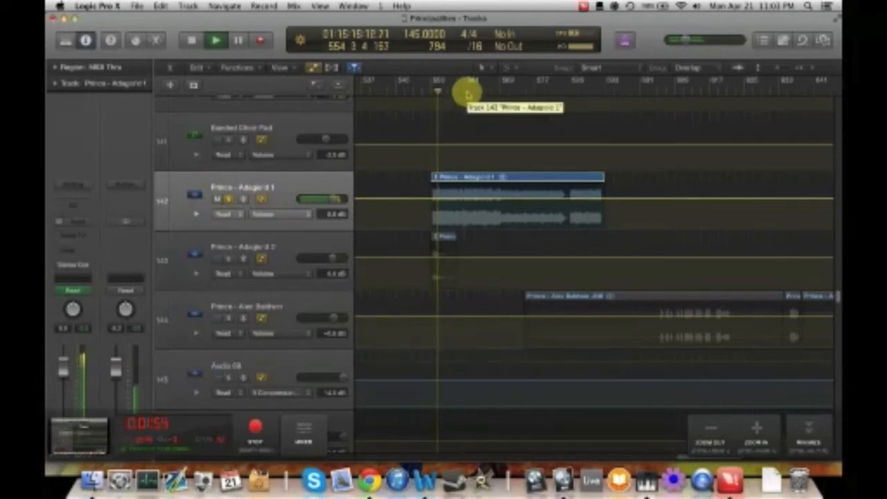
{"action": "left_click", "coordinate": [502, 90]}
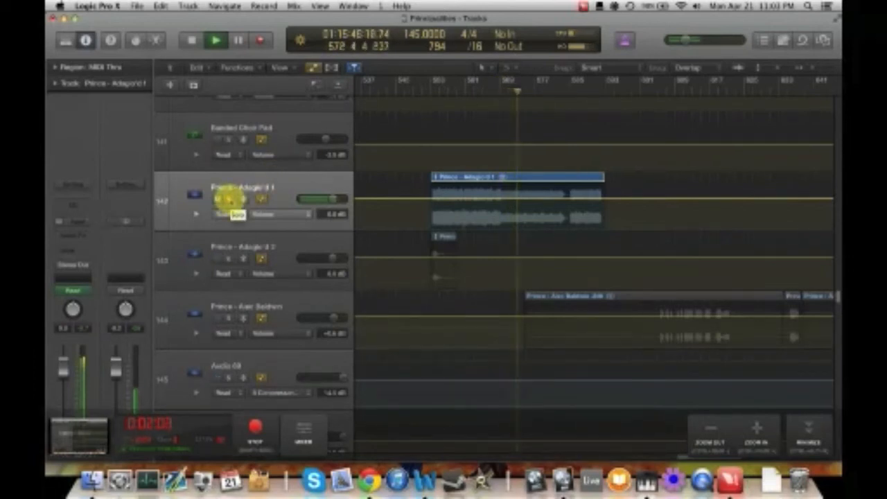
- Return to the earlier bars, reduce the track heights, and look over the orchestral regions around bars 345 to 361
{"action": "scroll", "coordinate": [516, 173], "scroll_direction": "left", "scroll_amount": 5}
{"action": "scroll", "coordinate": [509, 180], "scroll_direction": "down", "scroll_amount": 4}
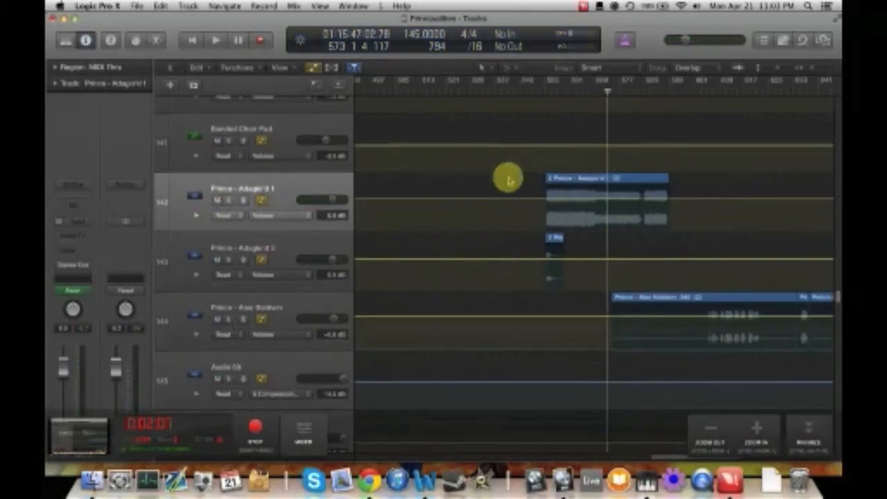
{"action": "scroll", "coordinate": [509, 180], "scroll_direction": "right", "scroll_amount": 5}
{"action": "scroll", "coordinate": [509, 180], "scroll_direction": "left", "scroll_amount": 20}
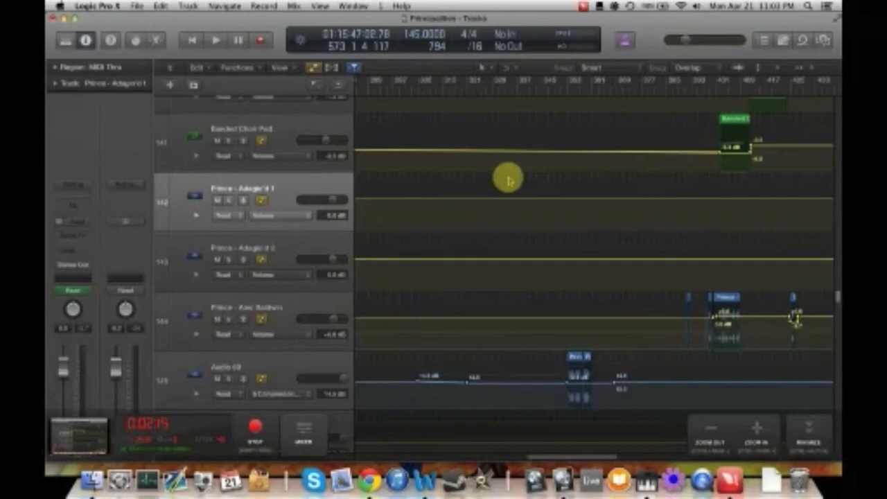
{"action": "left_click_drag", "start_coordinate": [776, 69], "coordinate": [720, 208]}
{"action": "scroll", "coordinate": [720, 208], "scroll_direction": "up", "scroll_amount": 10}
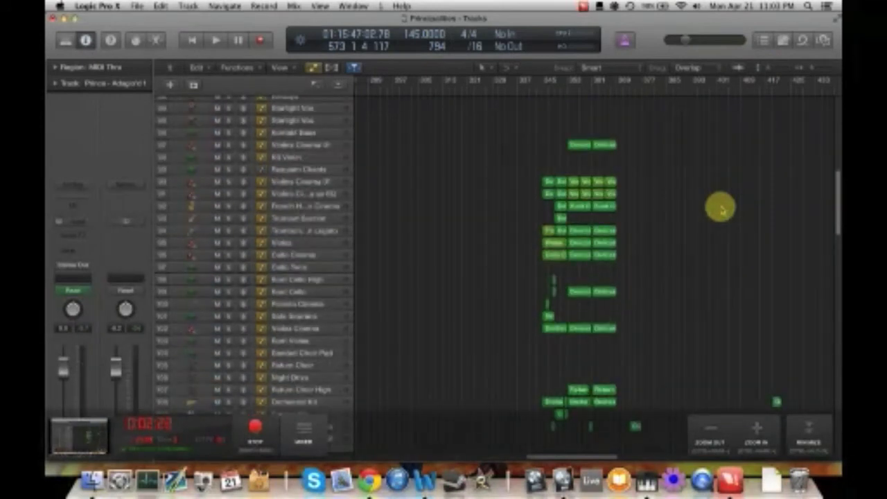
{"action": "scroll", "coordinate": [720, 207], "scroll_direction": "up", "scroll_amount": 15}
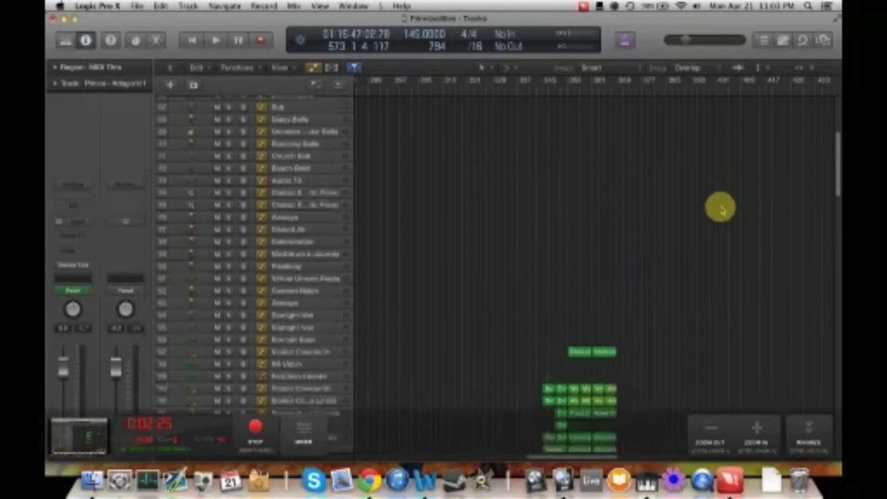
- Examine the lower tracks around bars 393 to 425, including the Pulsating Driver, Steel String Box and Distant Air regions
{"action": "scroll", "coordinate": [720, 208], "scroll_direction": "down", "scroll_amount": 15}
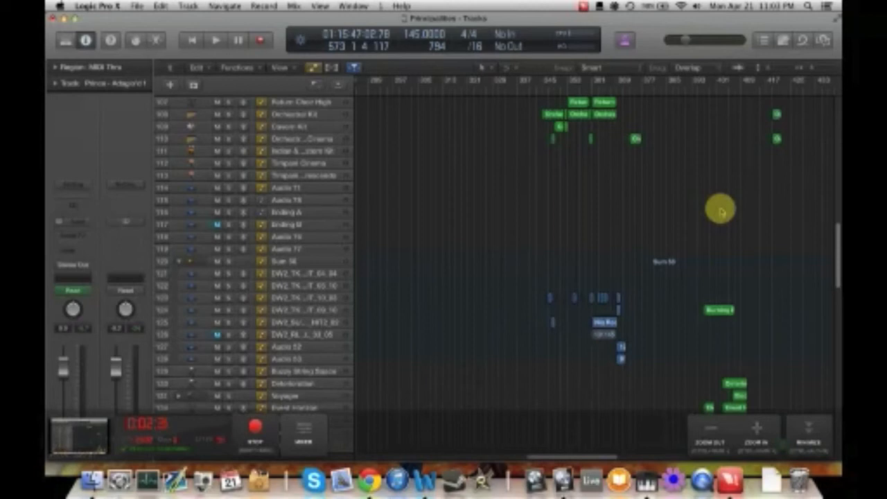
{"action": "scroll", "coordinate": [721, 211], "scroll_direction": "right", "scroll_amount": 5}
{"action": "scroll", "coordinate": [720, 211], "scroll_direction": "down", "scroll_amount": 1}
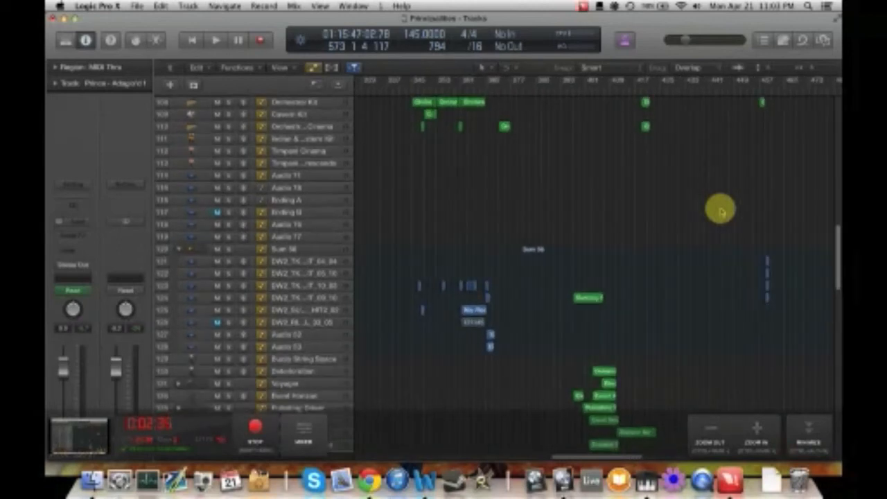
{"action": "scroll", "coordinate": [720, 211], "scroll_direction": "down", "scroll_amount": 10}
{"action": "scroll", "coordinate": [721, 211], "scroll_direction": "right", "scroll_amount": 2}
{"action": "scroll", "coordinate": [721, 211], "scroll_direction": "down", "scroll_amount": 1}
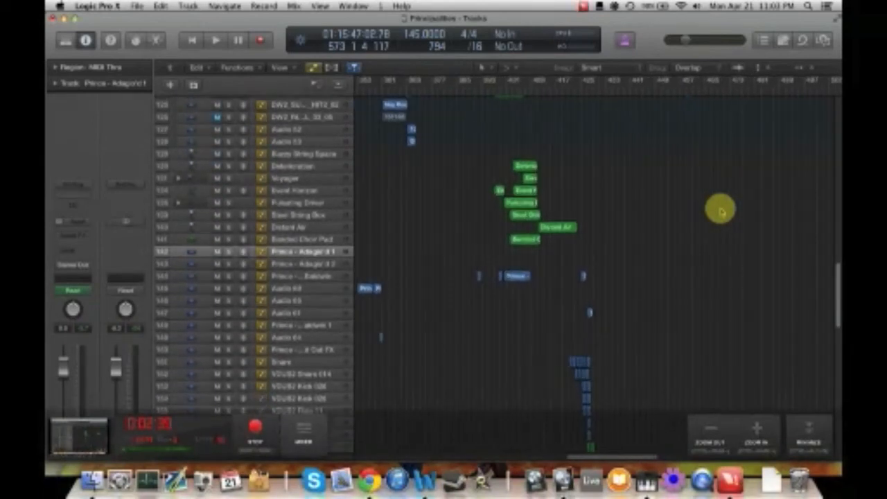
{"action": "scroll", "coordinate": [721, 211], "scroll_direction": "up", "scroll_amount": 1}
{"action": "scroll", "coordinate": [720, 211], "scroll_direction": "right", "scroll_amount": 2}
{"action": "scroll", "coordinate": [720, 211], "scroll_direction": "right", "scroll_amount": 1}
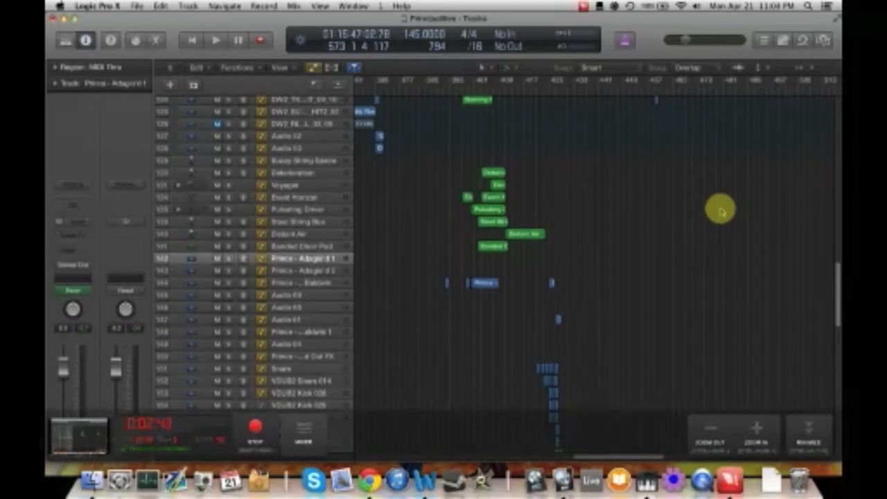
- Place the playhead at bar 403 and enlarge the track heights to view the synth regions from Deterioration to Banded Choir Pad
{"action": "left_click_drag", "start_coordinate": [495, 90], "coordinate": [479, 89]}
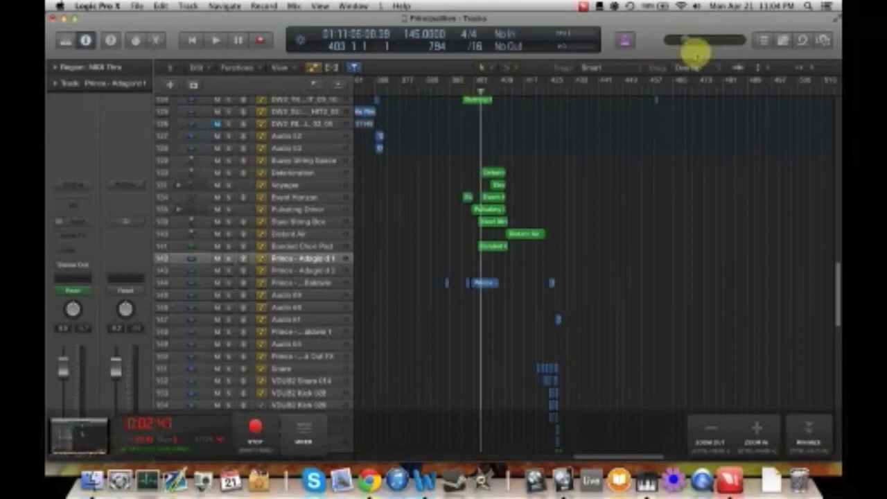
{"action": "left_click_drag", "start_coordinate": [768, 70], "coordinate": [775, 72]}
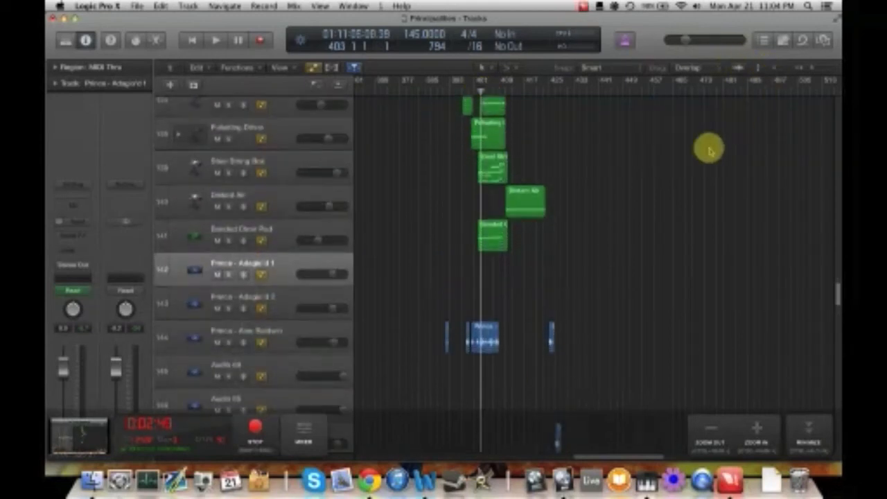
{"action": "scroll", "coordinate": [710, 151], "scroll_direction": "up", "scroll_amount": 1}
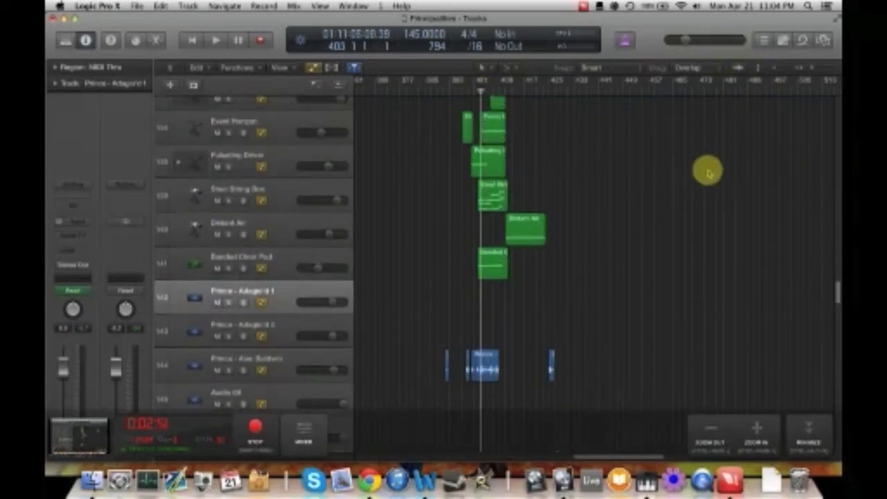
{"action": "scroll", "coordinate": [702, 208], "scroll_direction": "up", "scroll_amount": 2}
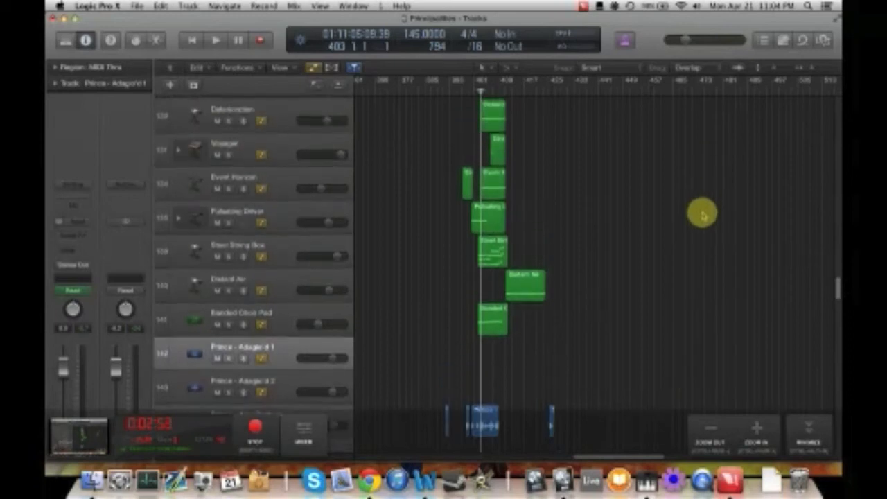
{"action": "scroll", "coordinate": [702, 216], "scroll_direction": "up", "scroll_amount": 1}
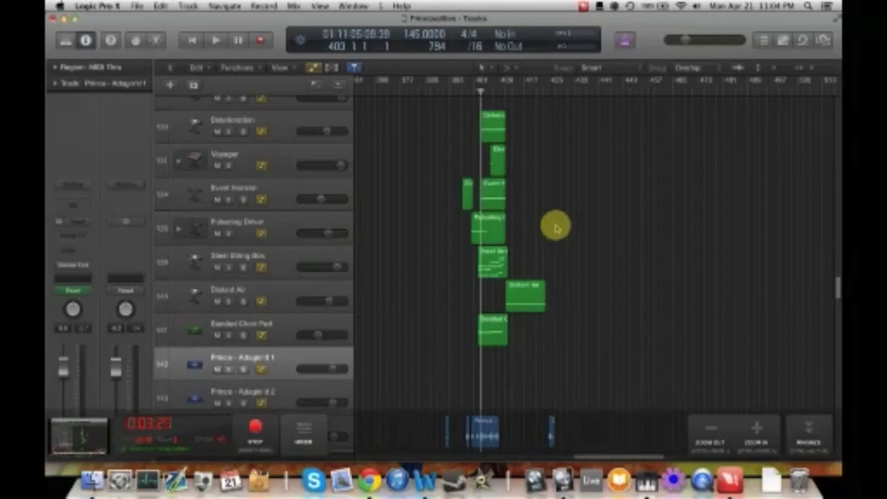
- Magnify the timeline around bars 397 to 421 and examine the synth regions and the tracks above them
{"action": "key", "text": "super+Right"}
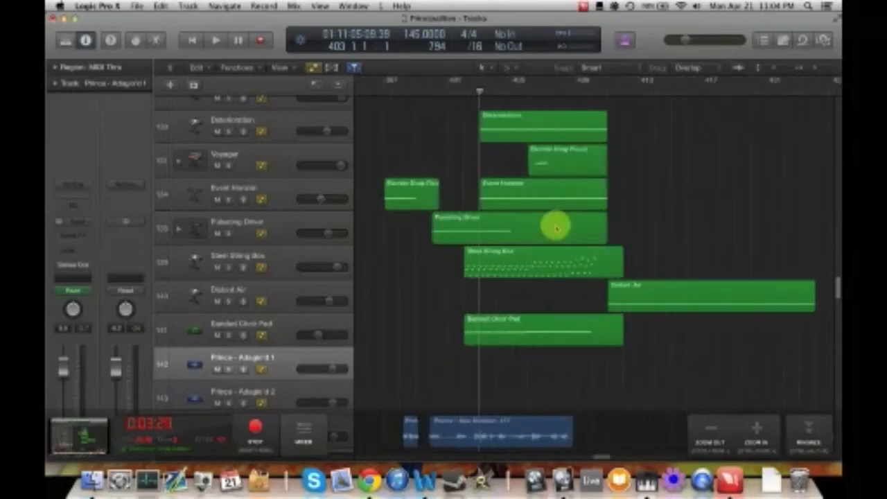
{"action": "scroll", "coordinate": [556, 227], "scroll_direction": "up", "scroll_amount": 5}
{"action": "scroll", "coordinate": [556, 227], "scroll_direction": "up", "scroll_amount": 9}
{"action": "scroll", "coordinate": [556, 228], "scroll_direction": "down", "scroll_amount": 10}
{"action": "scroll", "coordinate": [556, 227], "scroll_direction": "up", "scroll_amount": 3}
{"action": "scroll", "coordinate": [556, 228], "scroll_direction": "up", "scroll_amount": 1}
{"action": "scroll", "coordinate": [556, 227], "scroll_direction": "down", "scroll_amount": 2}
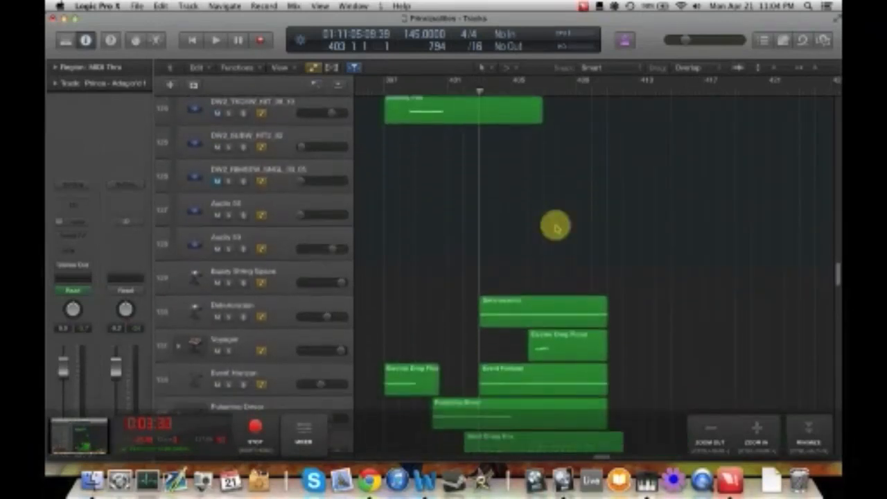
- Extend the end of the Burning Pad region by about one bar
{"action": "scroll", "coordinate": [556, 227], "scroll_direction": "up", "scroll_amount": 3}
{"action": "scroll", "coordinate": [556, 228], "scroll_direction": "up", "scroll_amount": 2}
{"action": "left_click", "coordinate": [520, 192]}
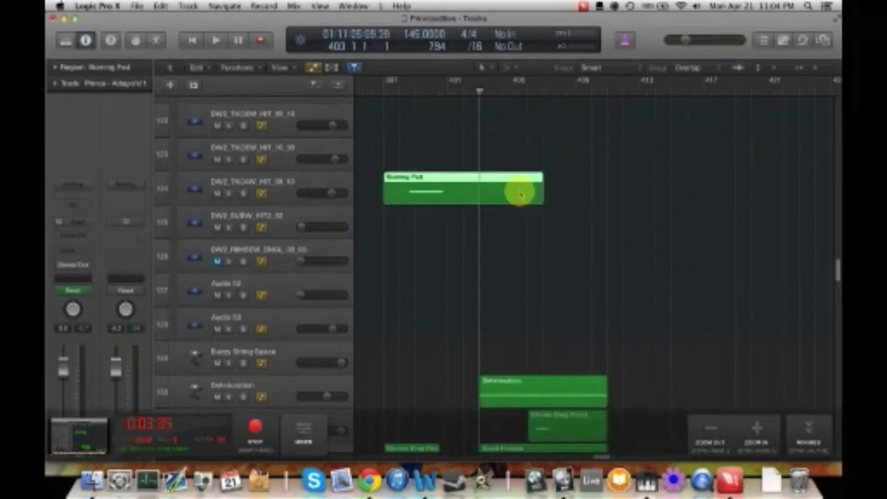
{"action": "left_click_drag", "start_coordinate": [540, 200], "coordinate": [560, 195]}
{"action": "left_click", "coordinate": [588, 223]}
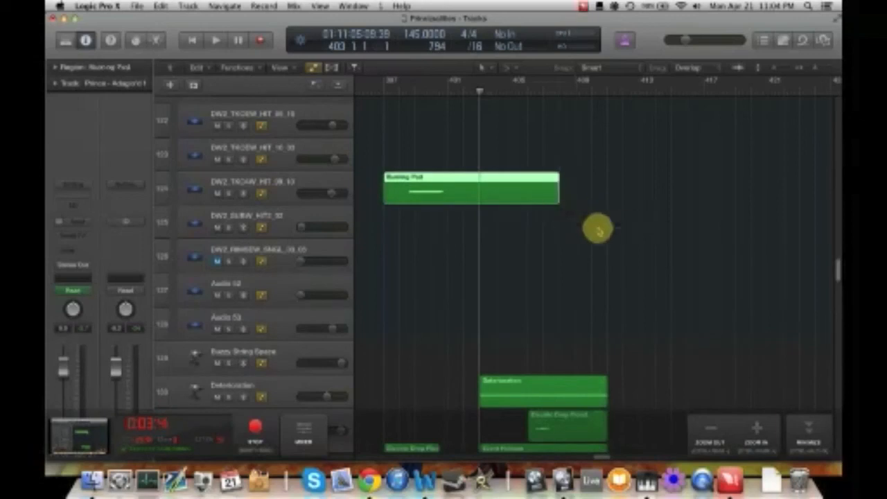